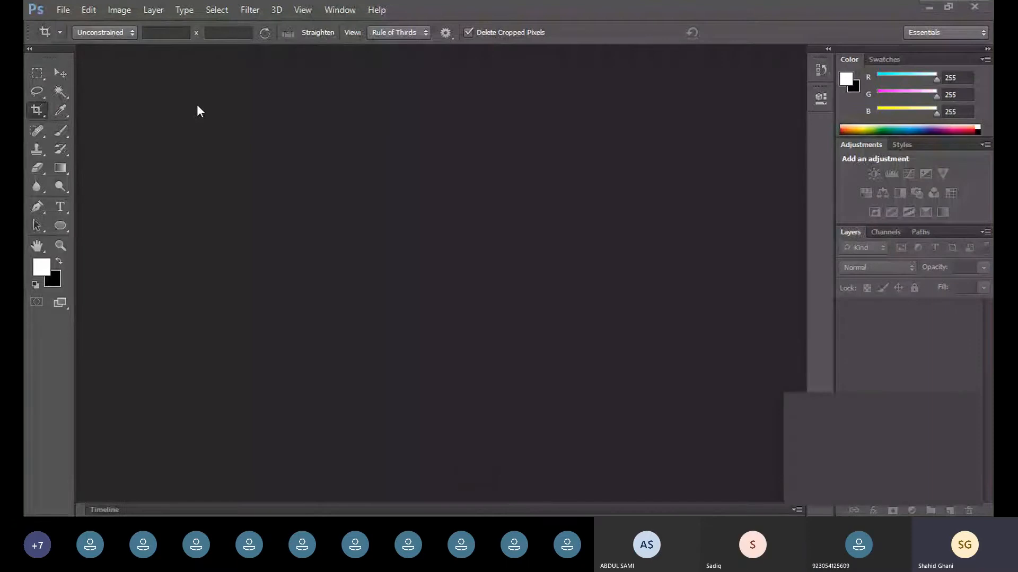
- Open sincerely-media-nGrfKmtwv24-unsplash.jpg from the E-Rozgar Forms folder and activate the Move tool
click(62, 10)
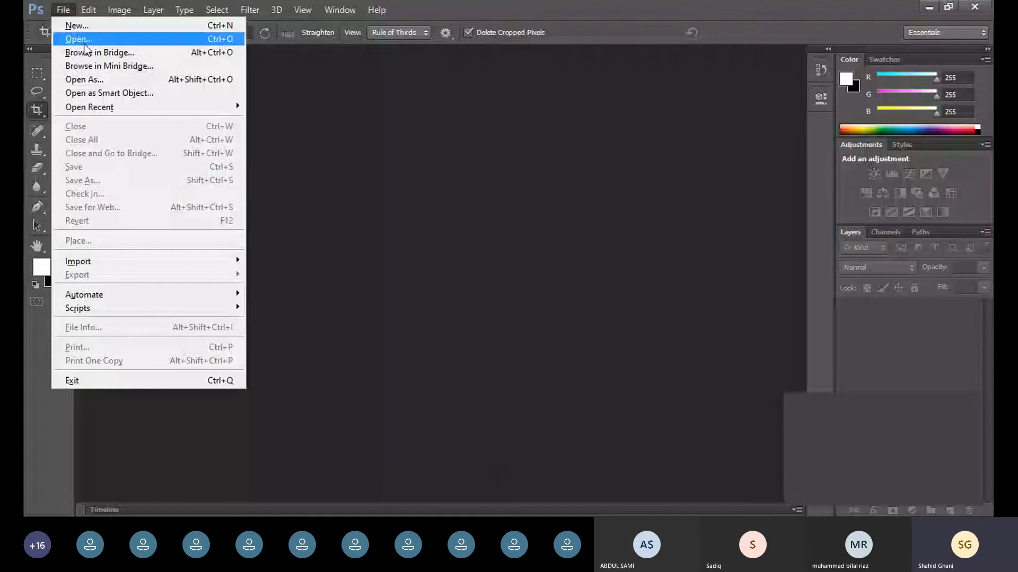
click(81, 40)
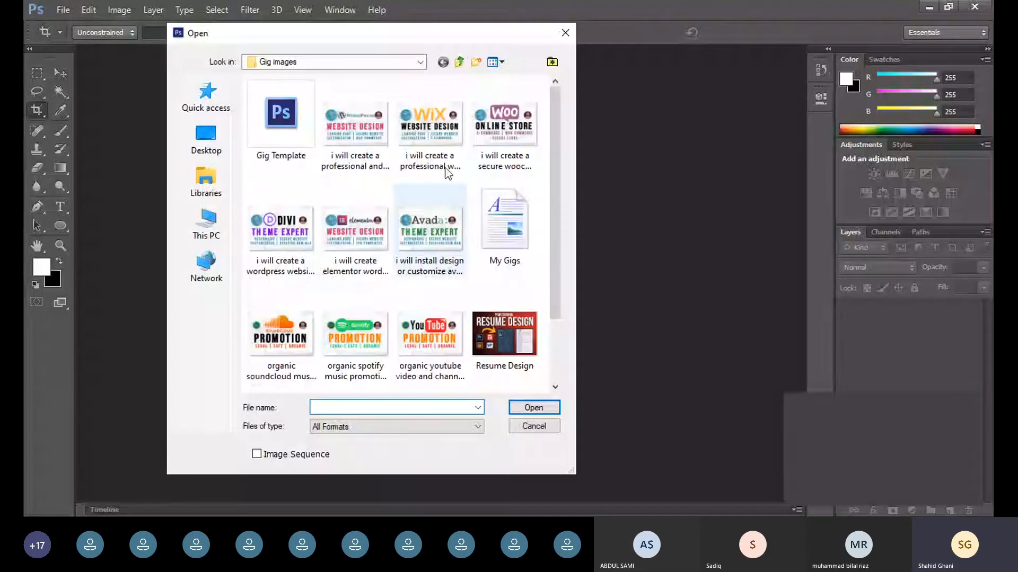
click(213, 218)
double_click(301, 305)
double_click(290, 207)
scroll(411, 201, down, 8)
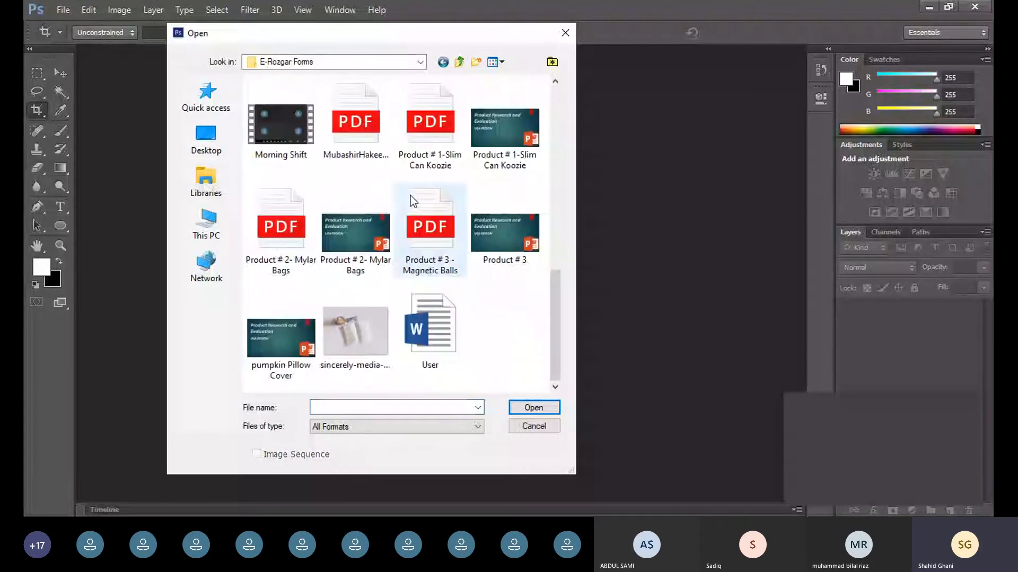
double_click(344, 352)
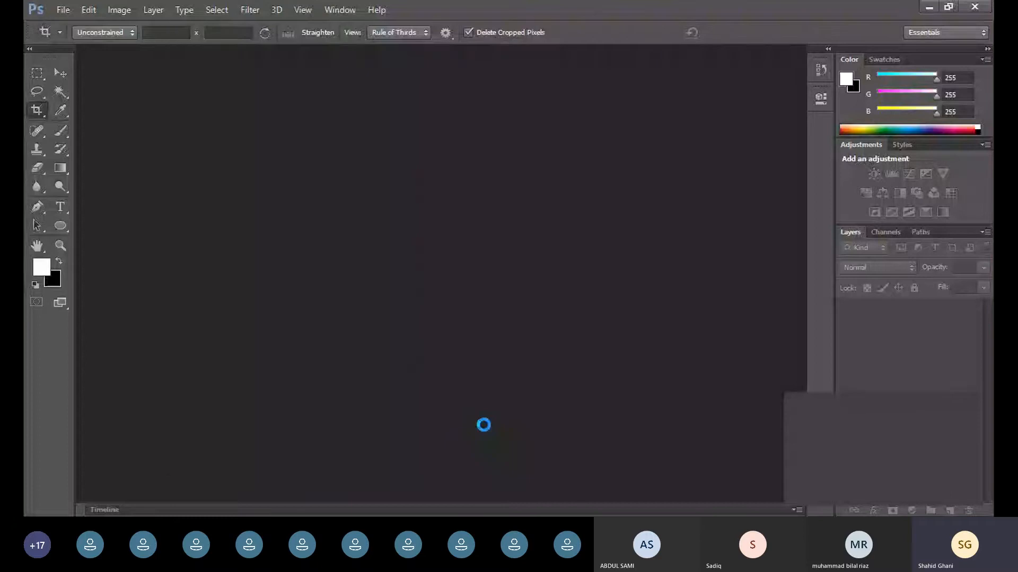
key(v)
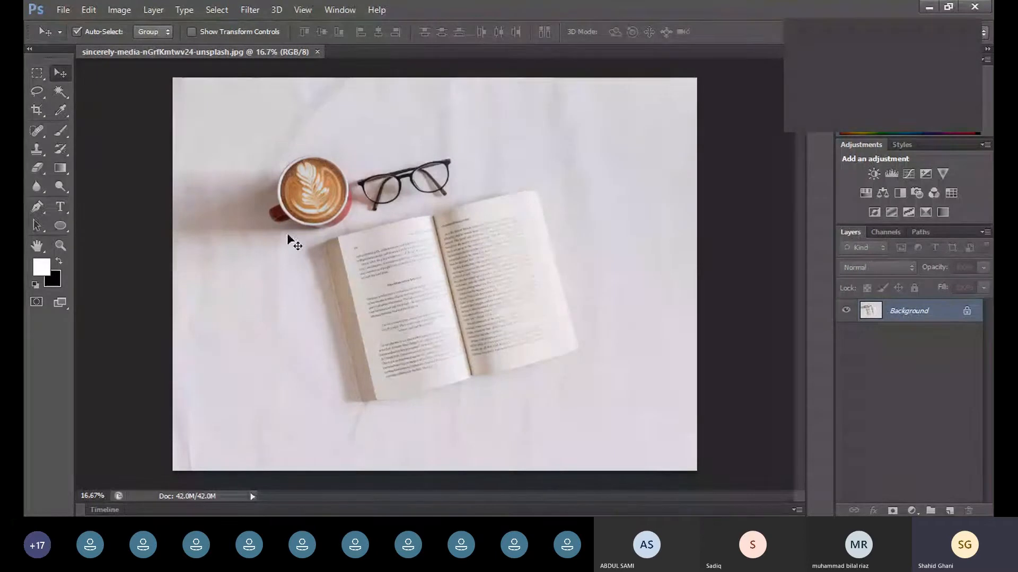
click(38, 111)
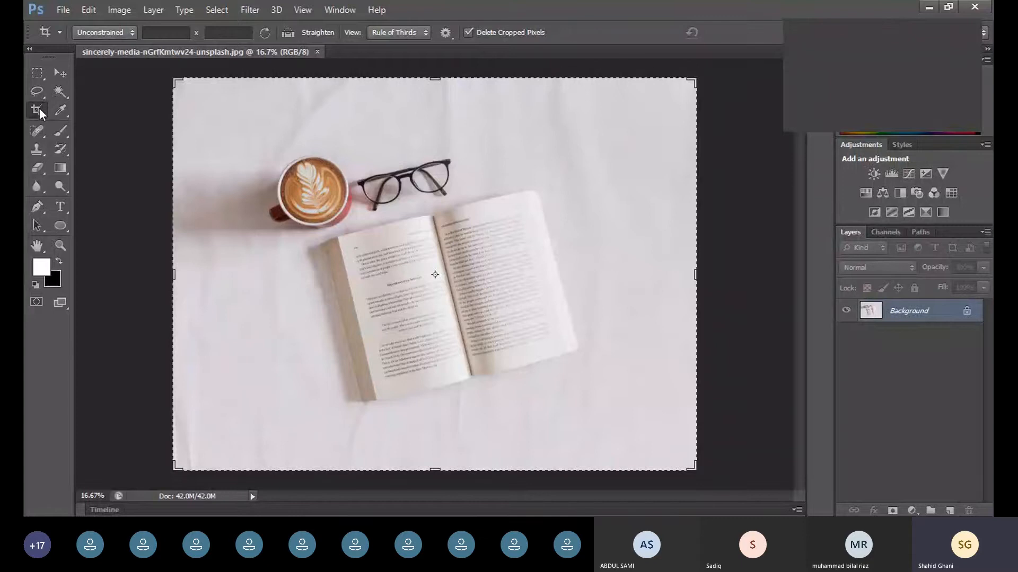
click(466, 32)
click(60, 72)
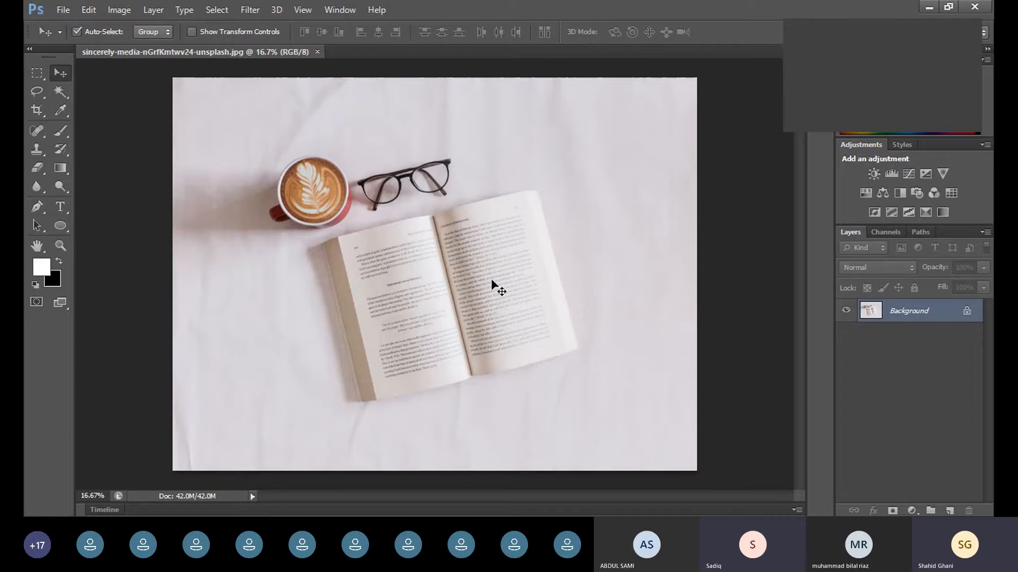
- Open the Delivery.png illustration from the Desktop as a second document
click(72, 10)
click(85, 40)
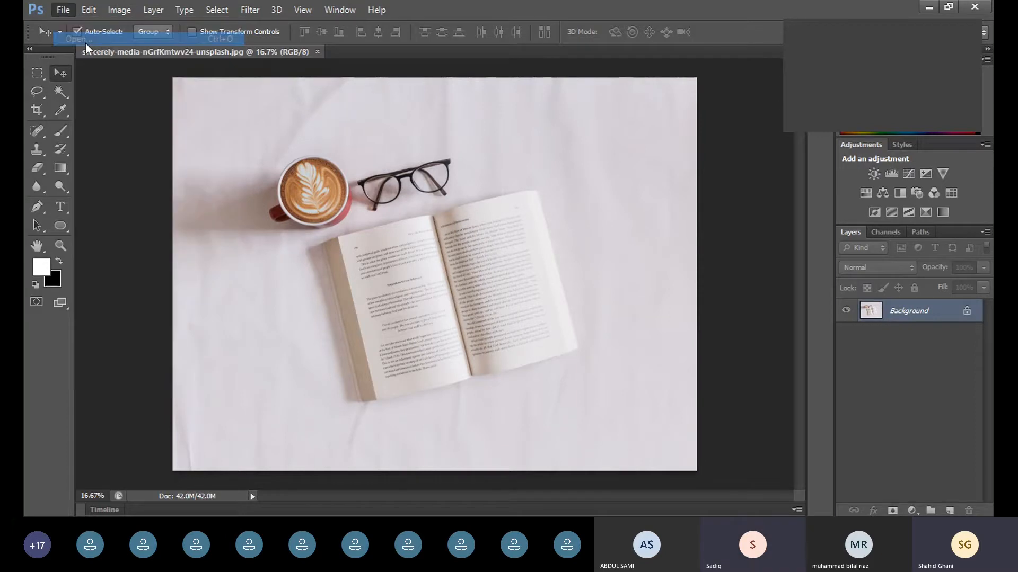
scroll(523, 289, down, 3)
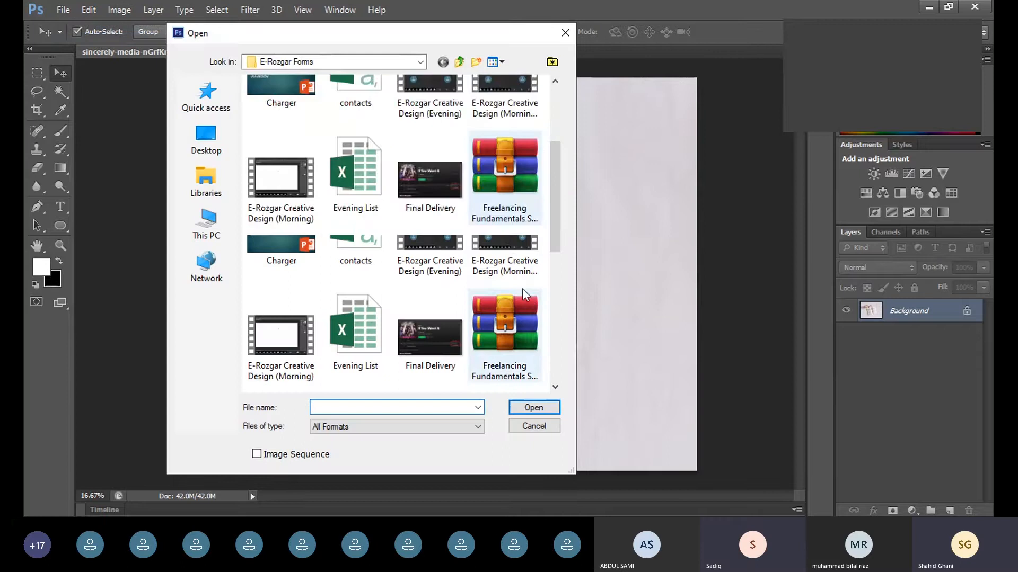
scroll(522, 288, down, 5)
scroll(399, 268, up, 10)
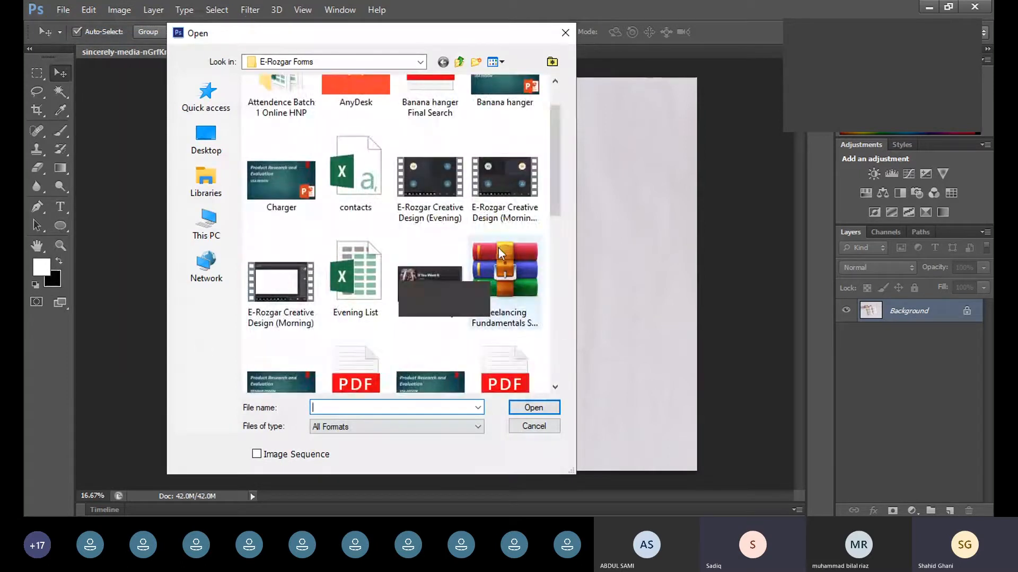
click(219, 146)
scroll(492, 228, down, 6)
scroll(490, 230, down, 8)
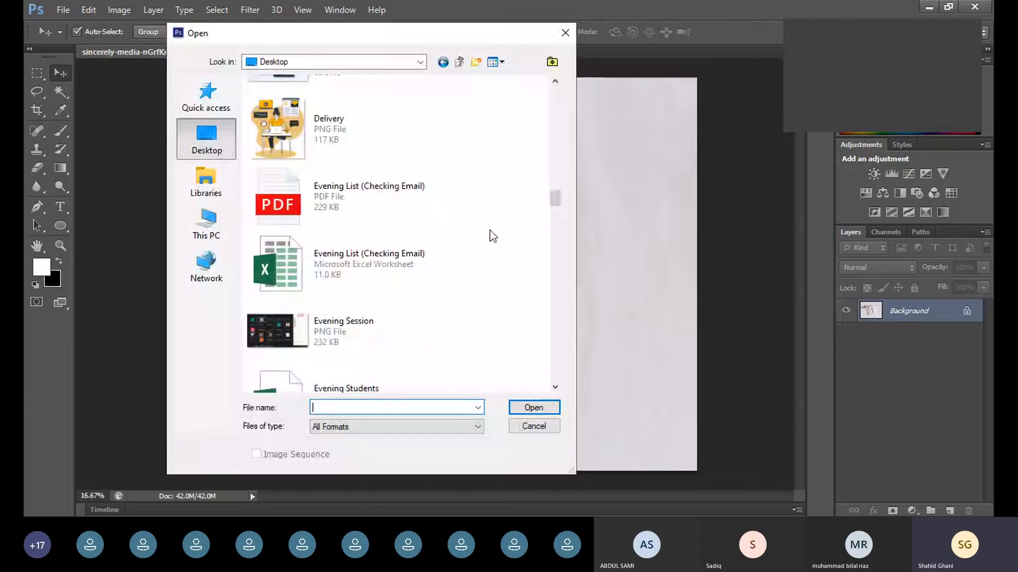
double_click(382, 141)
mouse_move(465, 275)
mouse_down()
mouse_move(442, 290)
mouse_move(465, 287)
mouse_move(465, 275)
mouse_up()
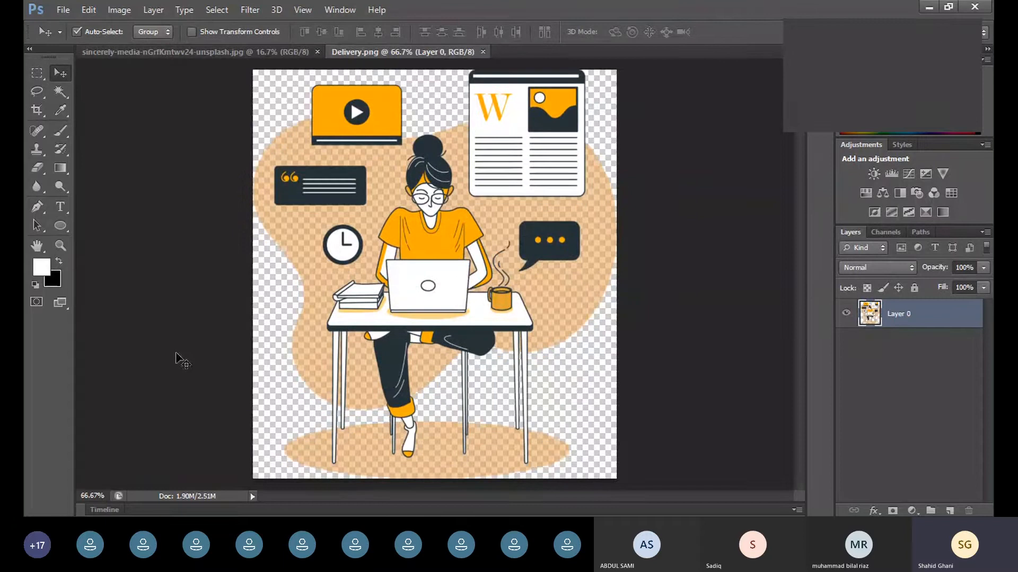
- Try moving the Delivery.png illustration into the book photo's upper-right area with some enlargement, and delete the resulting layer
click(194, 52)
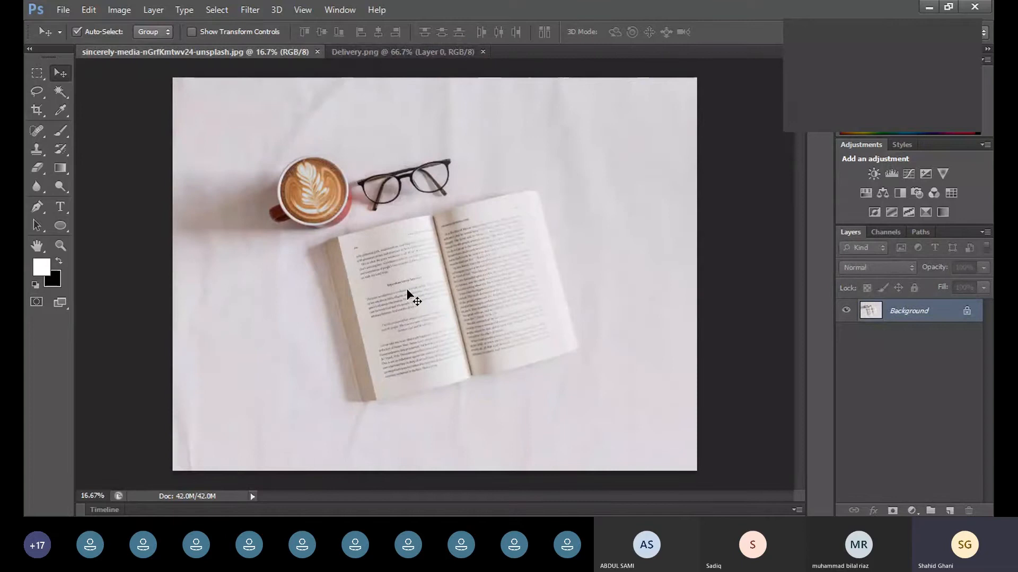
click(389, 52)
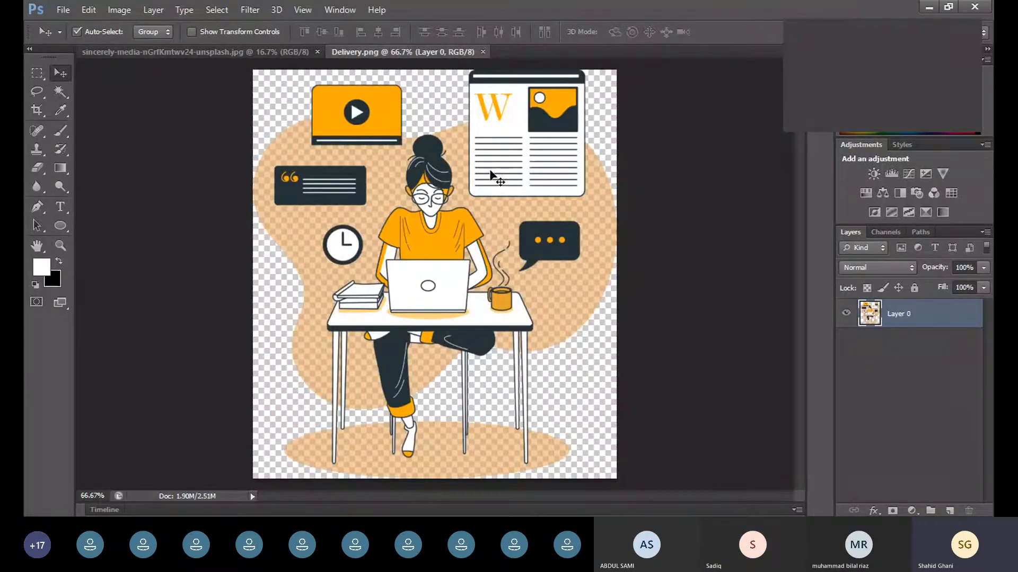
drag(517, 193, 628, 165)
key(ctrl+t)
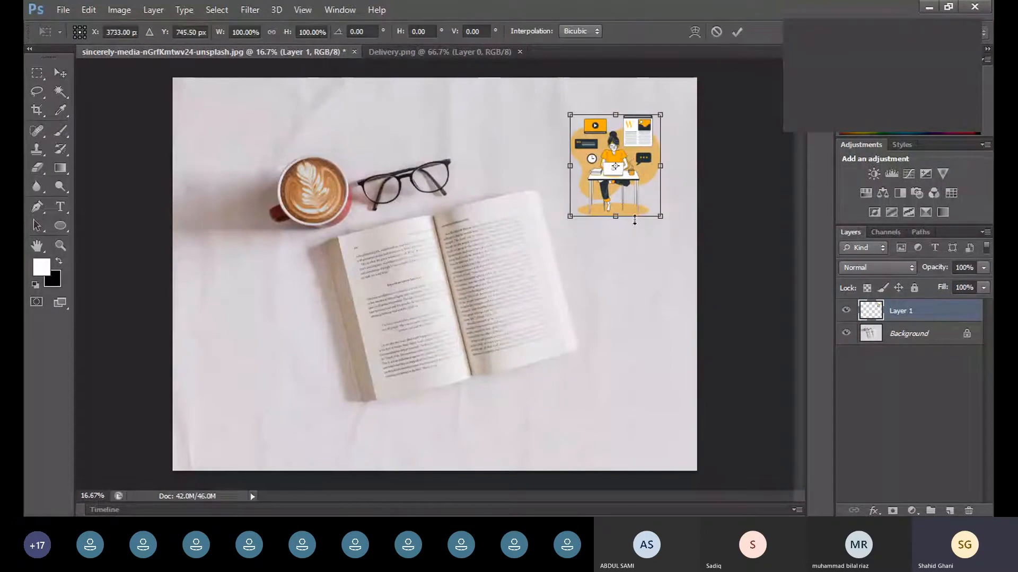
drag(661, 218, 687, 242)
key(Return)
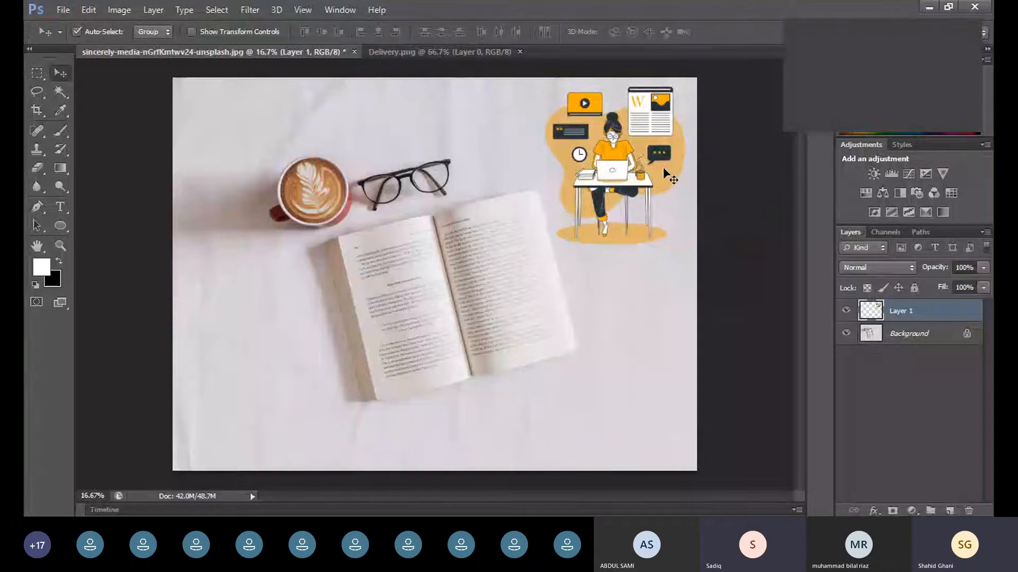
key(Delete)
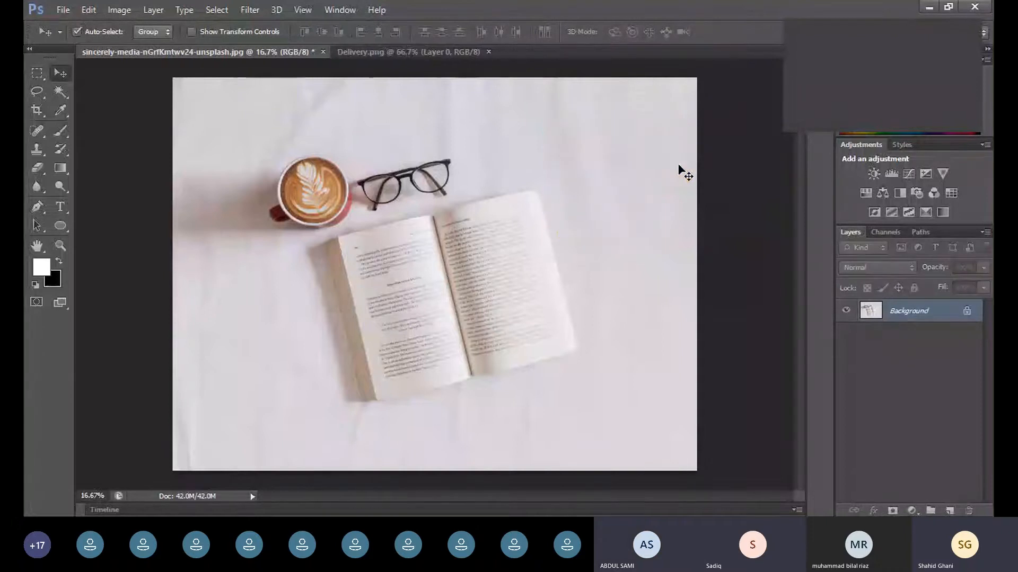
- Copy the entire Delivery.png illustration and paste it into the book photo as a new layer
click(418, 63)
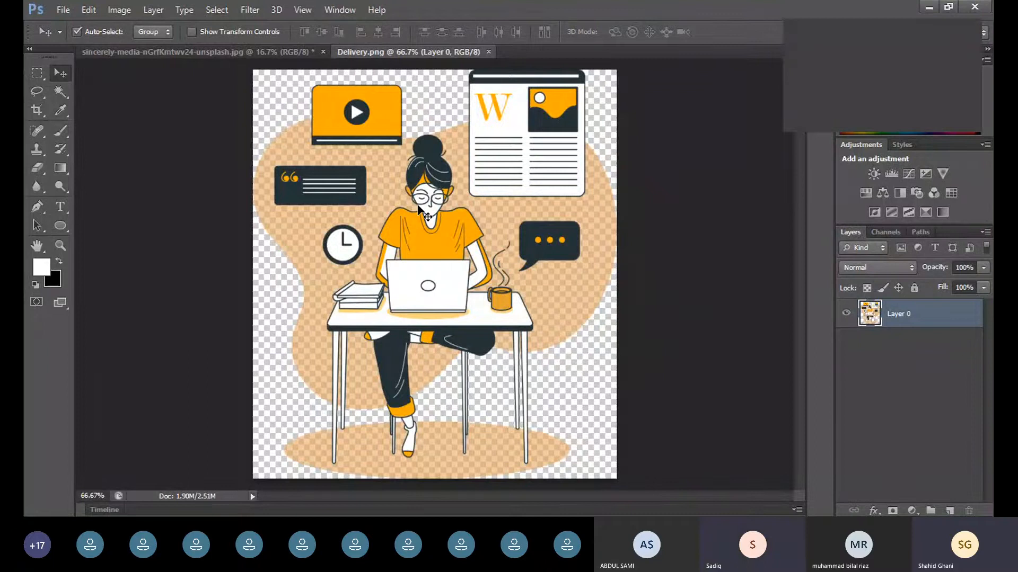
key(ctrl+a)
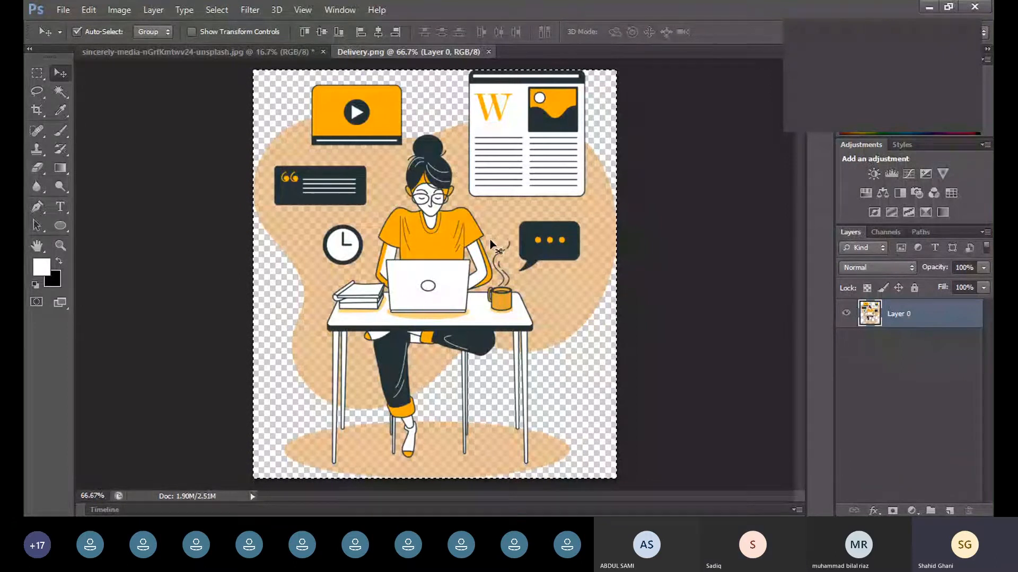
click(230, 53)
key(ctrl+v)
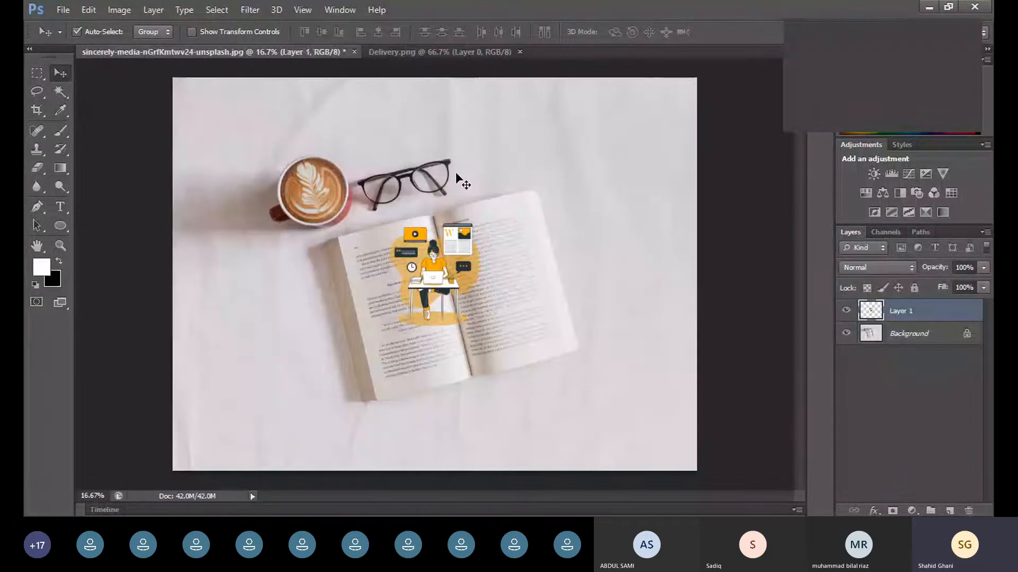
- Place the pasted illustration in the photo's upper-right corner and enlarge it beside the book
drag(447, 269, 639, 148)
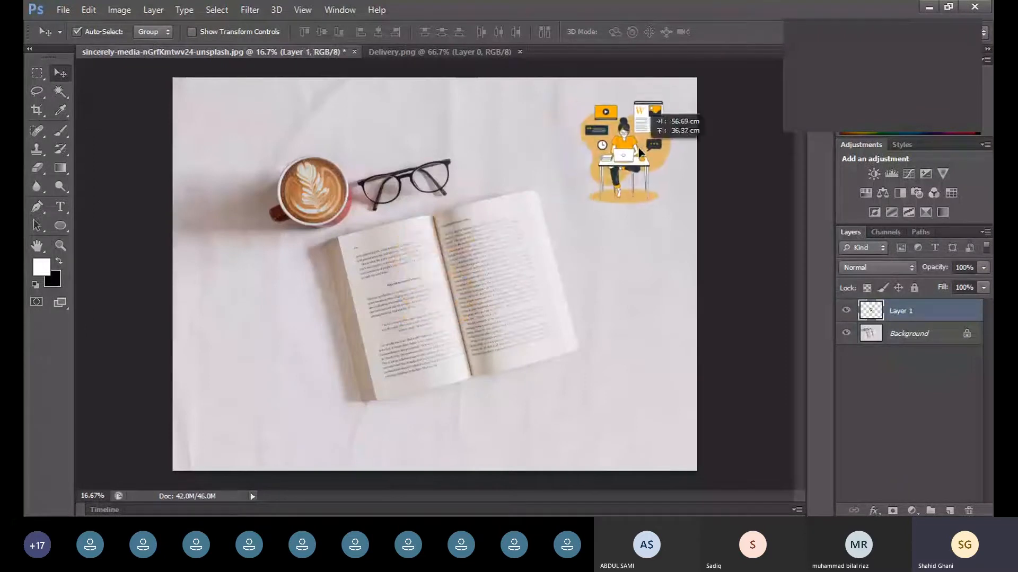
key(ctrl+t)
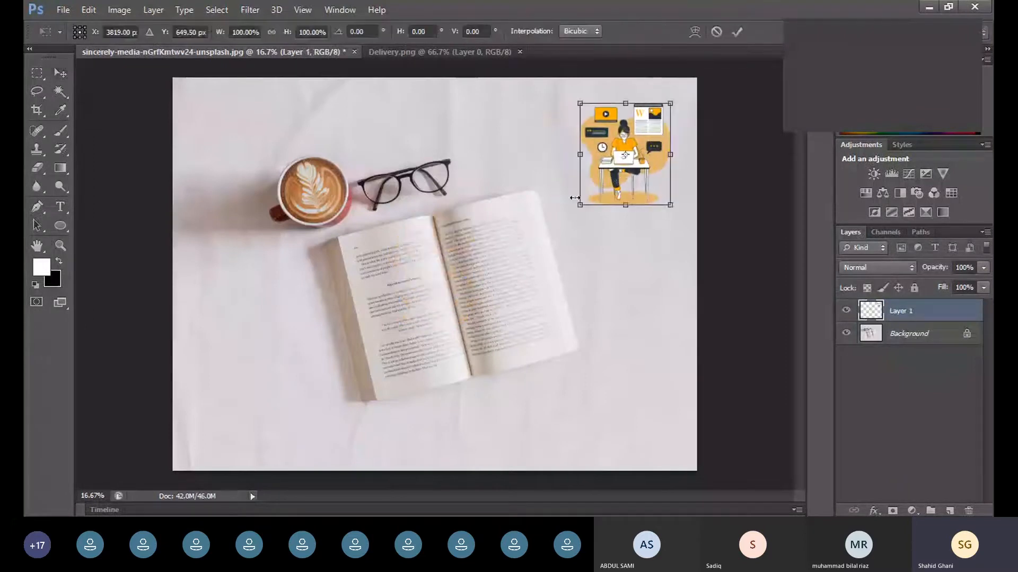
drag(575, 197, 524, 265)
key(Return)
drag(599, 172, 610, 172)
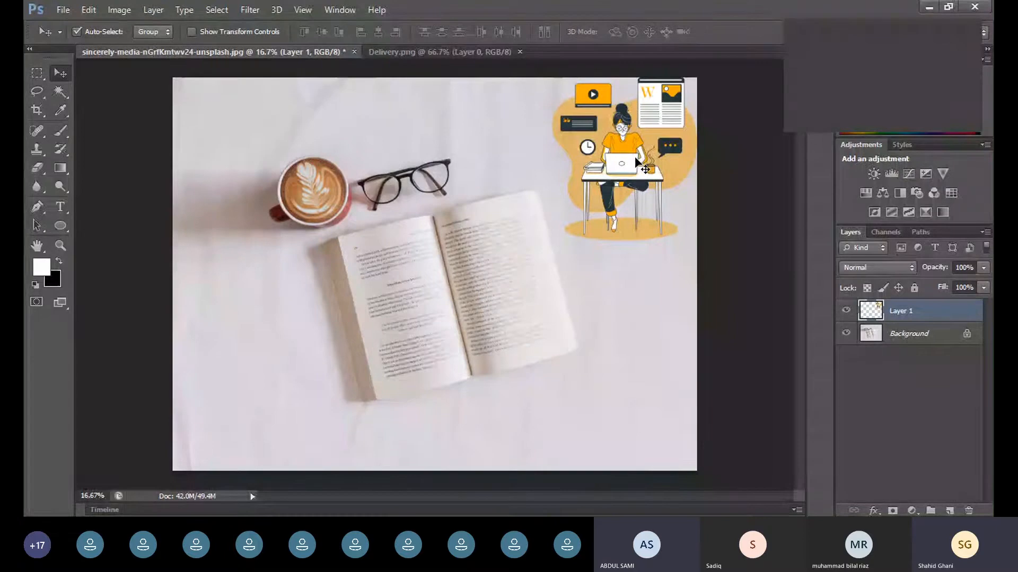
mouse_move(636, 158)
mouse_down()
mouse_move(625, 171)
mouse_move(647, 153)
mouse_up()
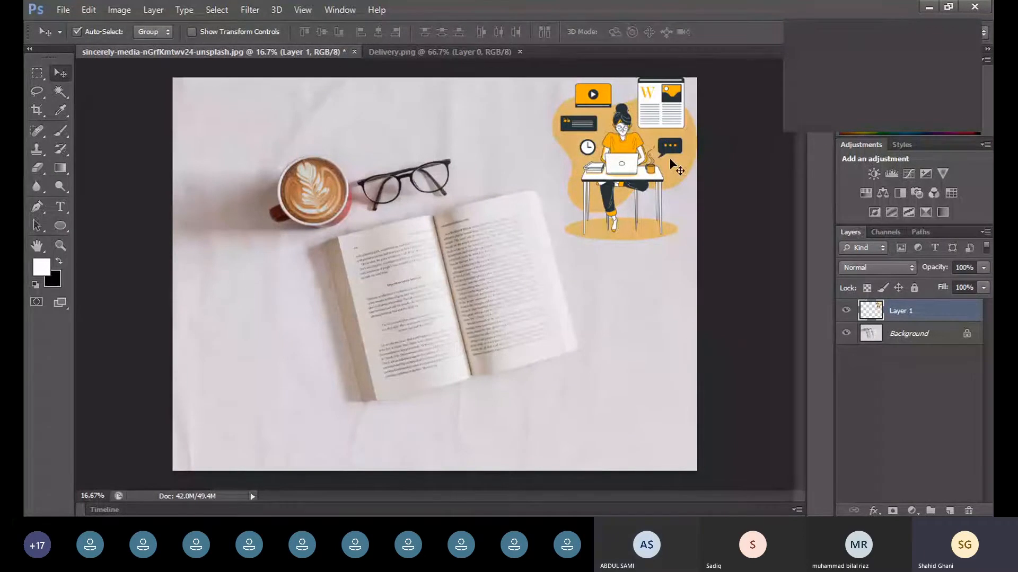
mouse_move(621, 164)
mouse_down()
mouse_move(608, 163)
mouse_move(620, 162)
mouse_up()
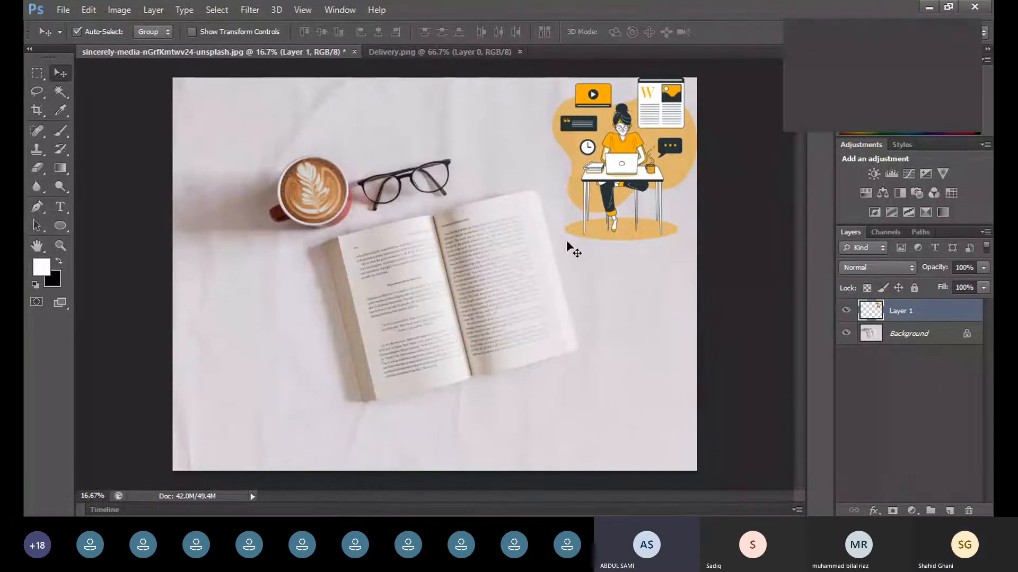
mouse_move(626, 186)
mouse_down()
mouse_move(608, 199)
mouse_move(622, 188)
mouse_up()
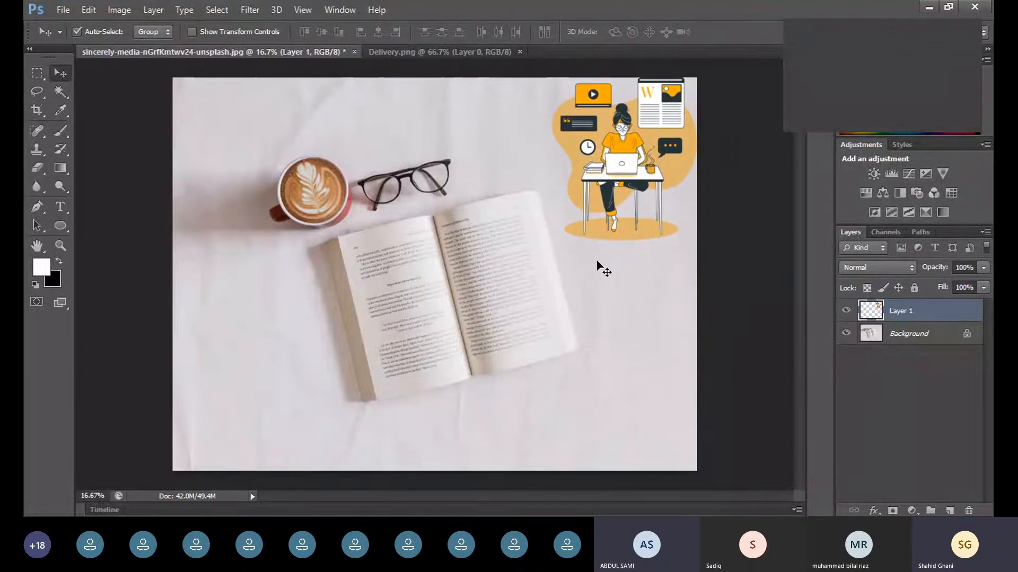
- Shift the illustration slightly sideways within Delivery.png and return it to its original position
click(438, 55)
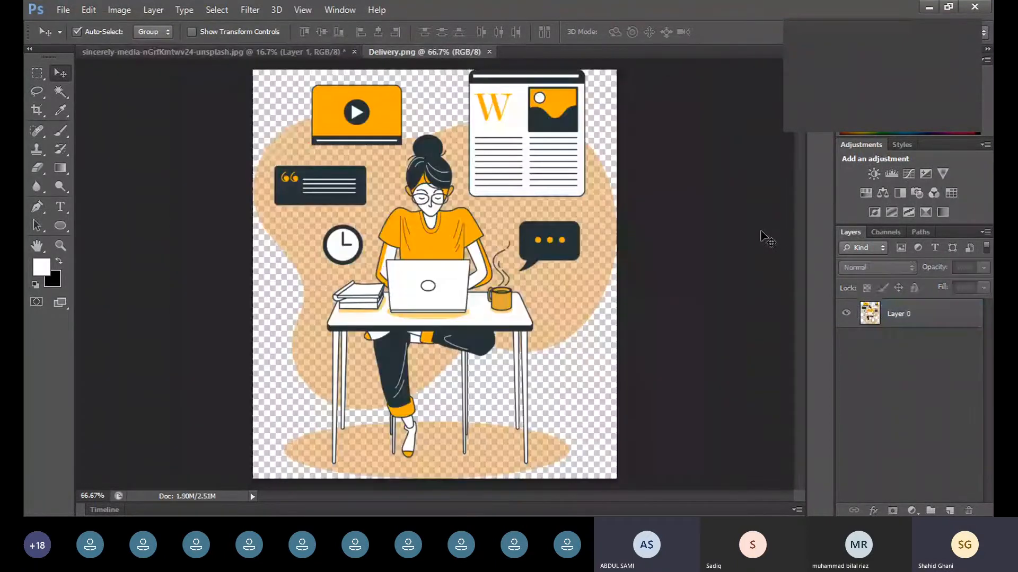
mouse_move(453, 243)
mouse_down()
mouse_move(483, 283)
mouse_move(453, 249)
mouse_move(478, 274)
mouse_move(420, 271)
mouse_move(391, 340)
mouse_move(489, 343)
mouse_move(490, 383)
mouse_move(450, 291)
mouse_move(441, 258)
mouse_move(451, 246)
mouse_up()
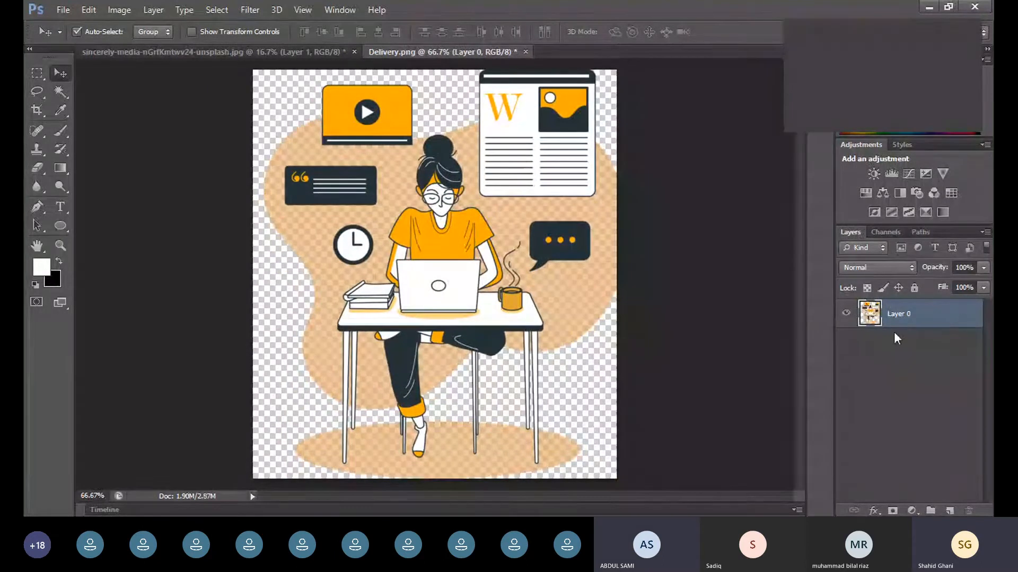
mouse_move(457, 233)
mouse_down()
mouse_move(452, 279)
mouse_move(435, 282)
mouse_move(430, 250)
mouse_move(451, 238)
mouse_up()
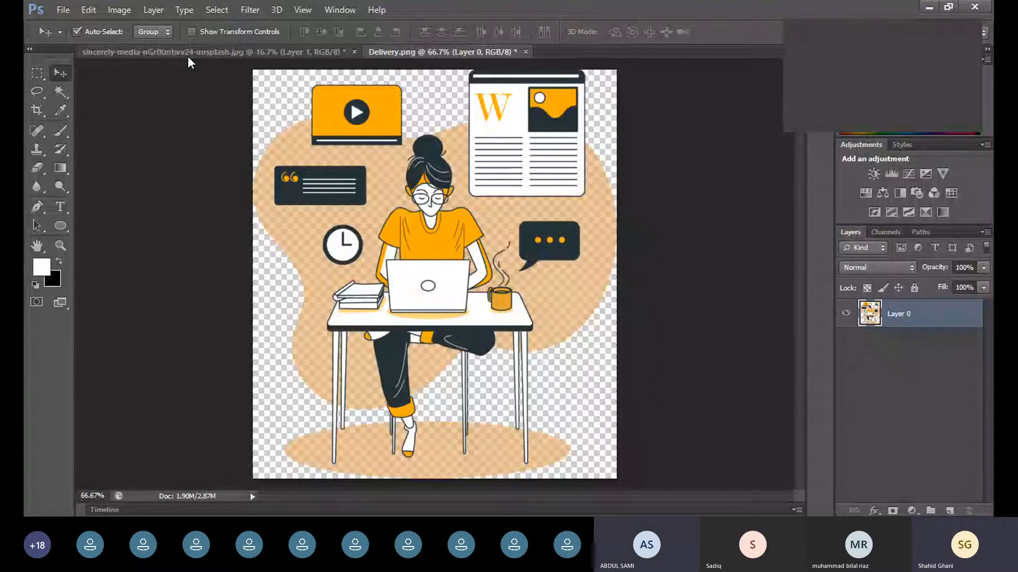
- Delete the enlarged illustration layer from the book photo
click(221, 47)
drag(619, 155, 593, 186)
key(Delete)
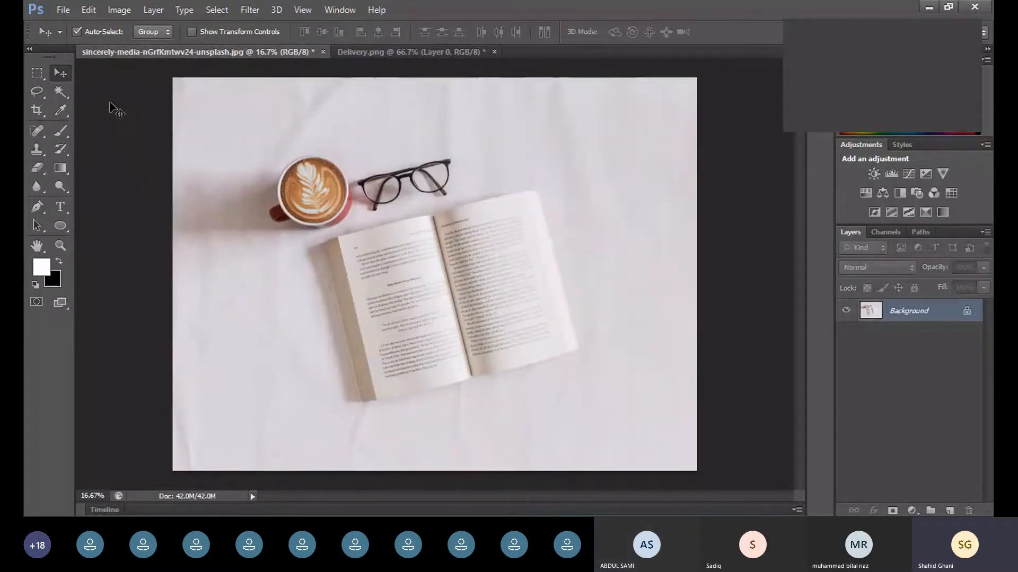
- Copy all of Delivery.png again and paste it onto the book photo as a new layer
click(386, 50)
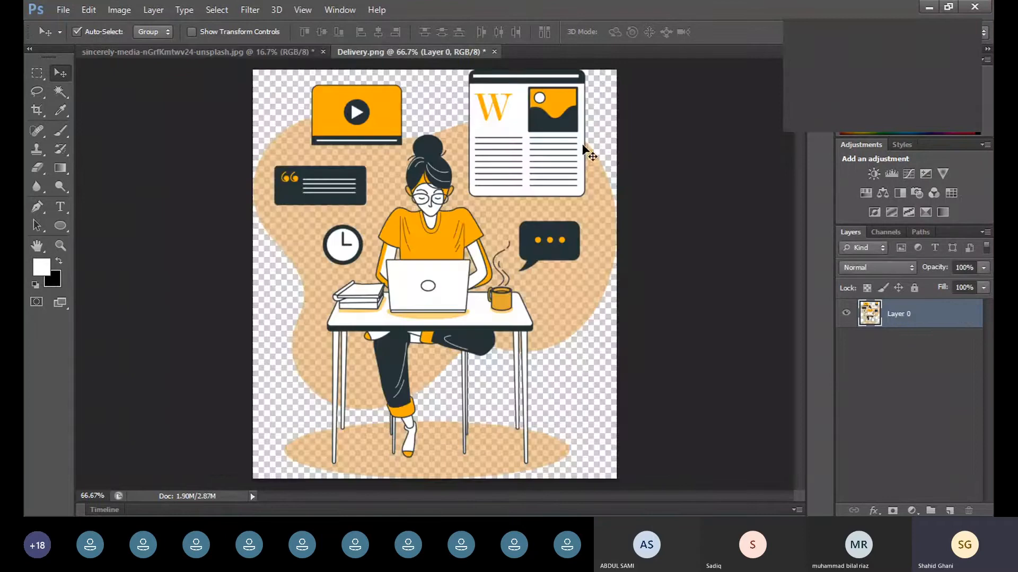
key(ctrl+a)
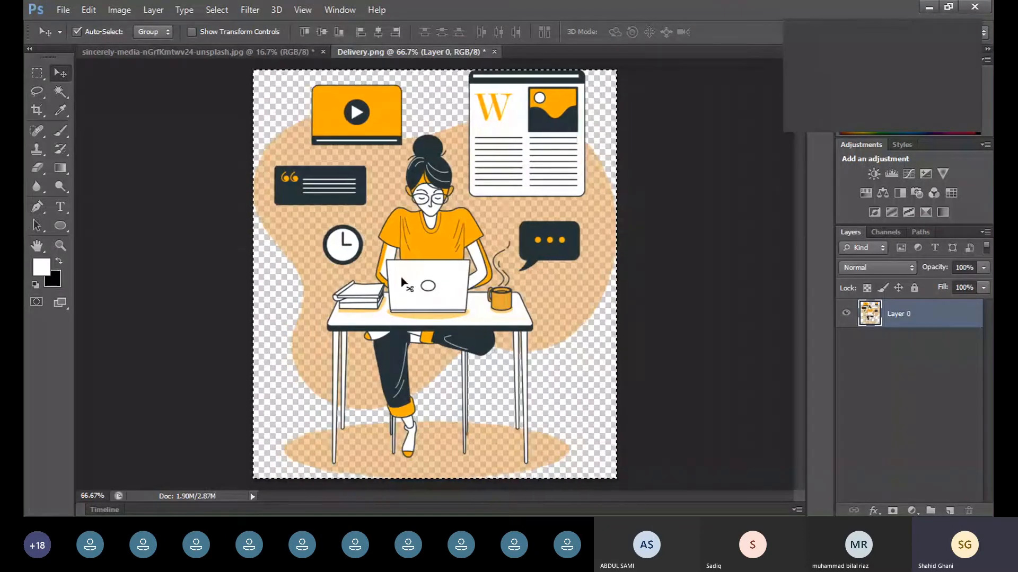
click(224, 53)
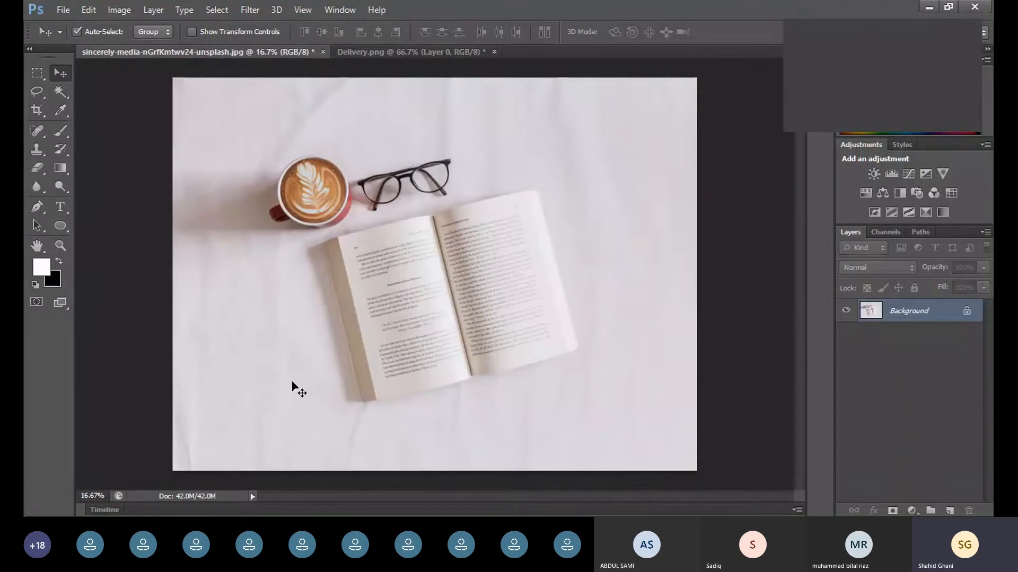
key(ctrl+v)
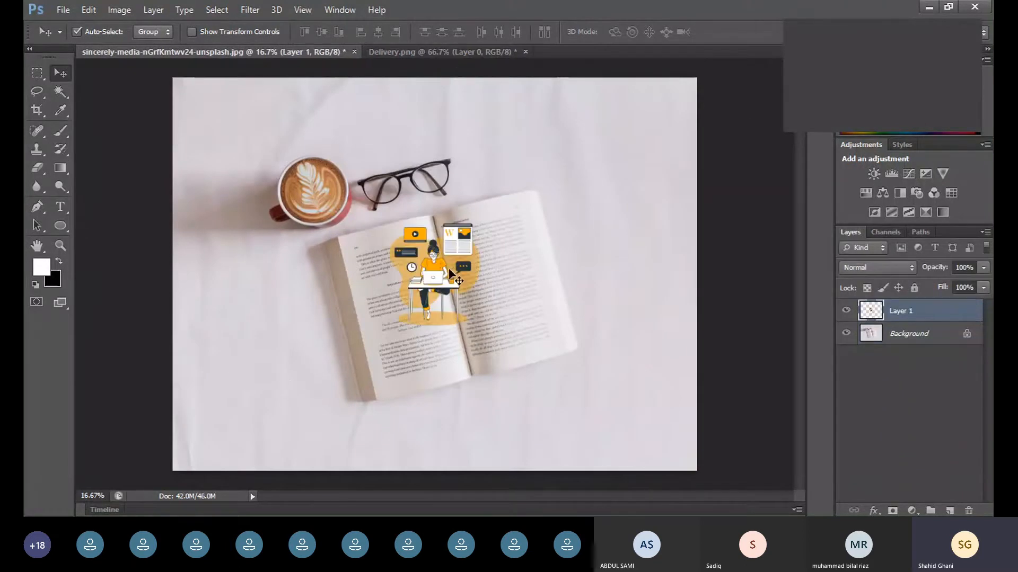
- Try the new pasted illustration at a much larger size across the photo, and remove its layer
drag(450, 274, 619, 154)
key(ctrl+t)
drag(579, 193, 262, 399)
key(Return)
drag(576, 281, 517, 284)
key(ctrl+e)
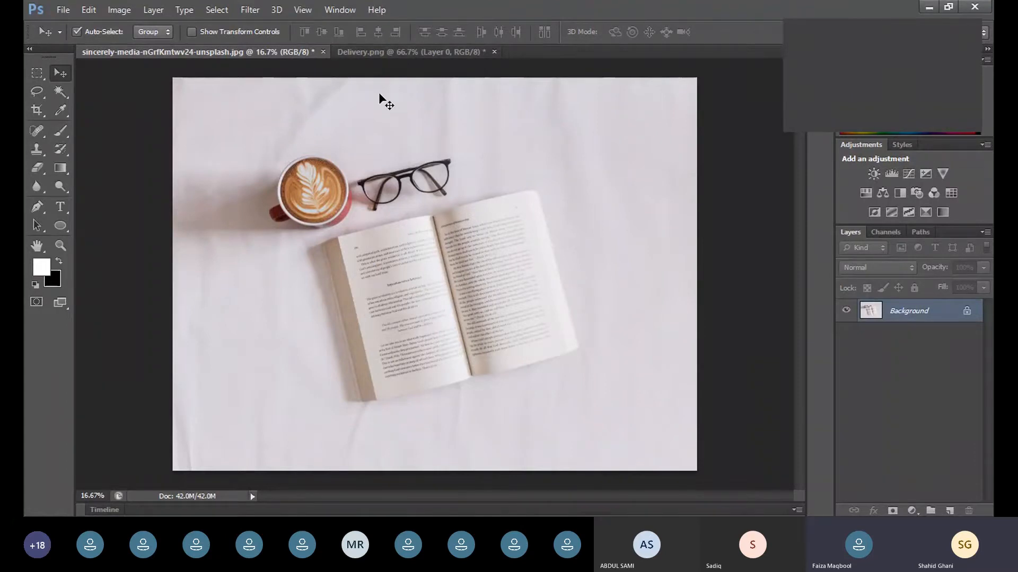
- Undock the book photo and Delivery.png into separate floating windows, then raise and slightly widen the photo's window
click(390, 55)
click(238, 53)
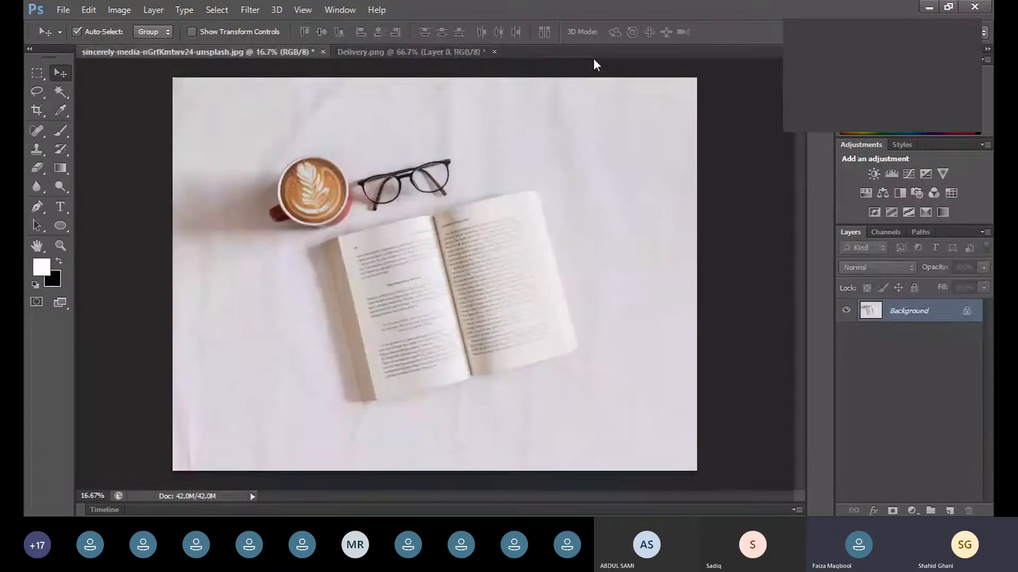
drag(186, 53, 189, 107)
click(179, 52)
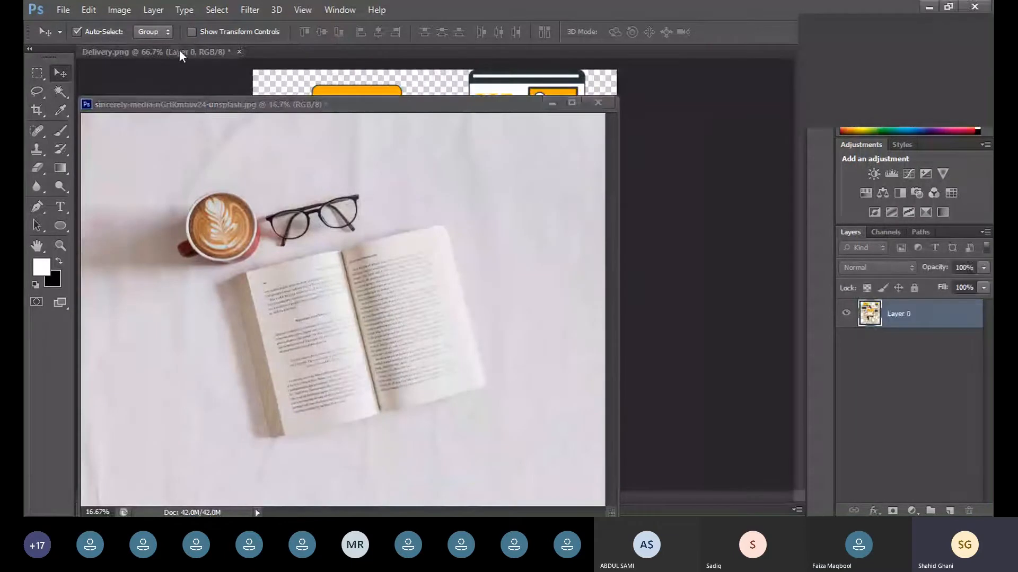
drag(179, 50, 423, 77)
drag(219, 109, 218, 66)
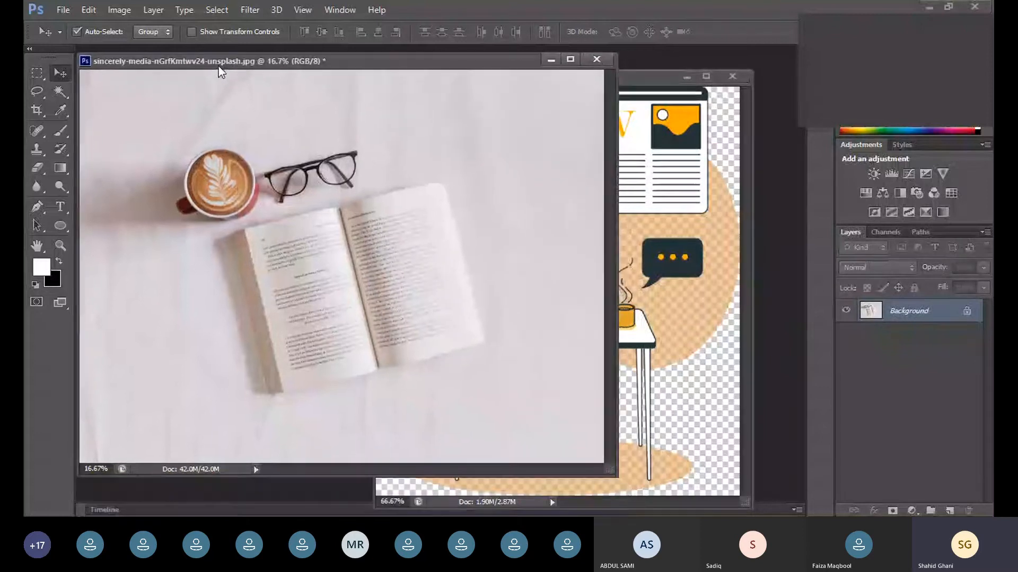
drag(616, 236, 655, 244)
- Clear the selection in Delivery.png and arrange its window beside the book photo so both images are visible
click(669, 85)
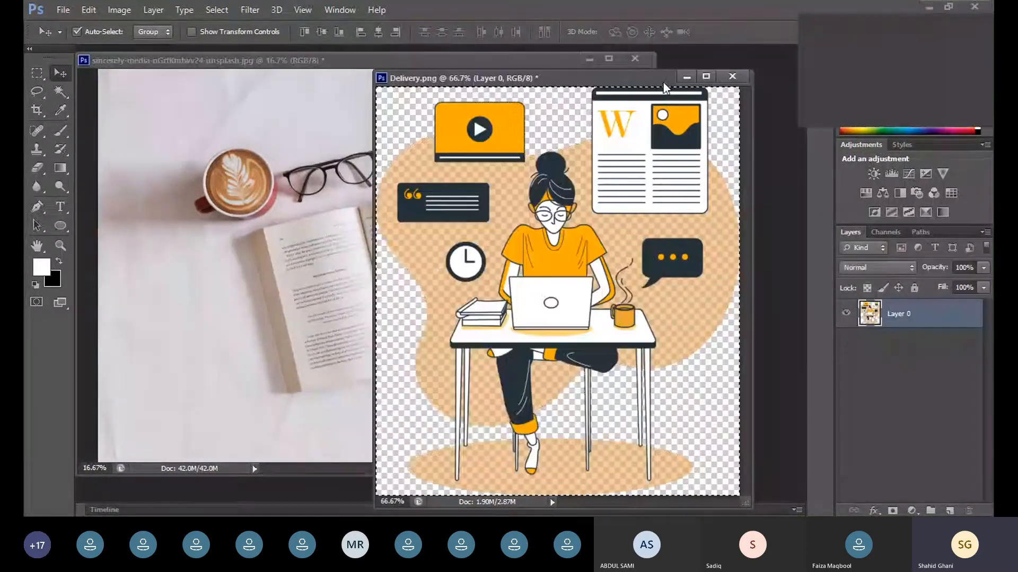
key(ctrl+a)
key(ctrl+d)
drag(416, 80, 619, 78)
click(495, 130)
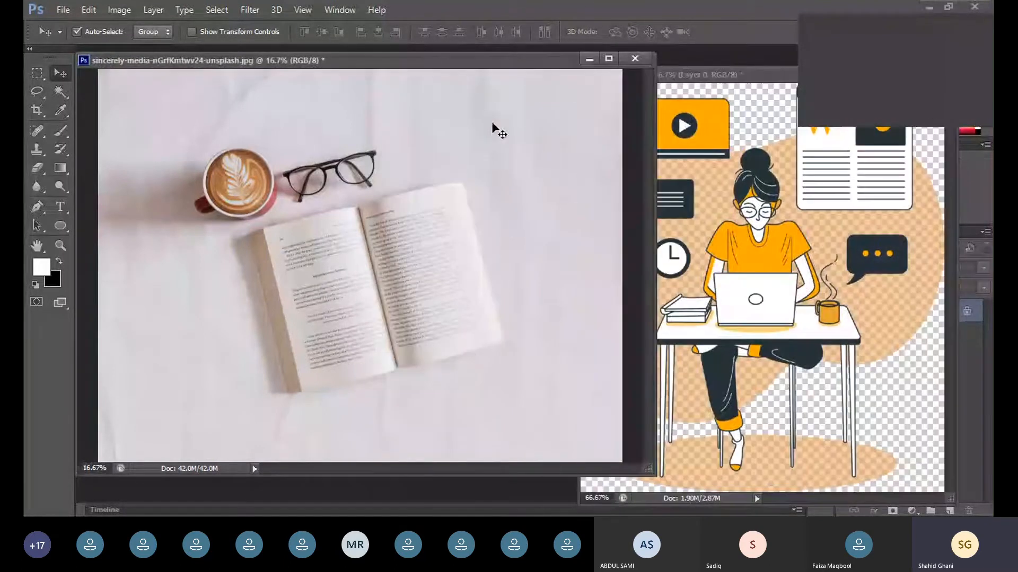
click(753, 218)
click(422, 87)
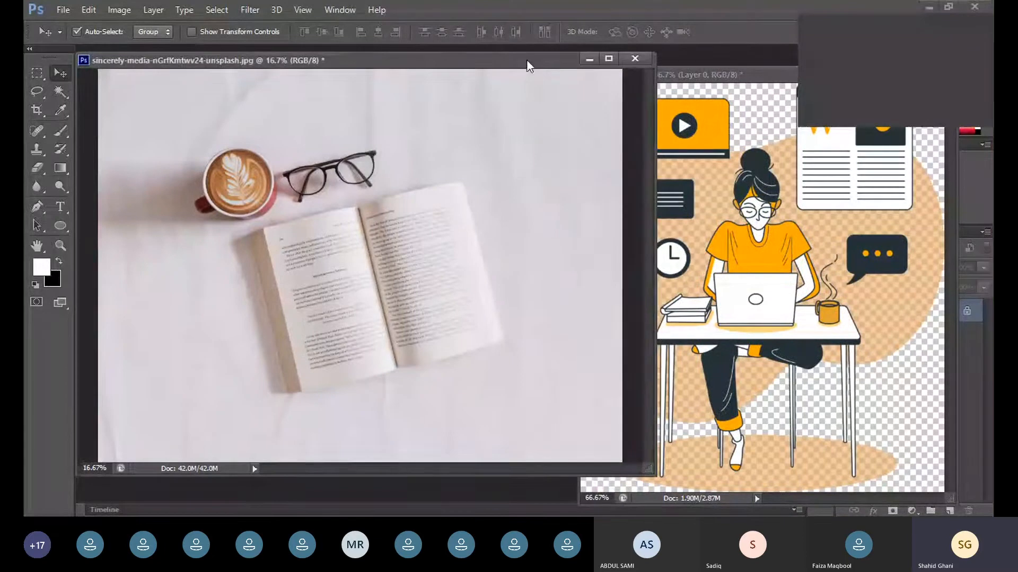
- Try copying the illustration directly from the Delivery.png window onto the open book in the photo, and undo it
drag(527, 60, 514, 73)
click(695, 247)
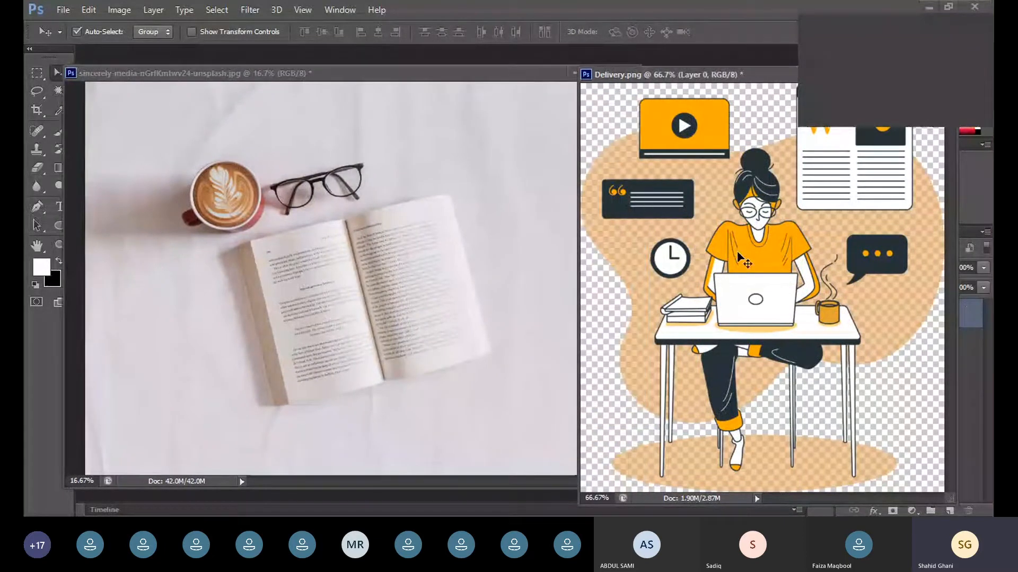
drag(742, 260, 384, 269)
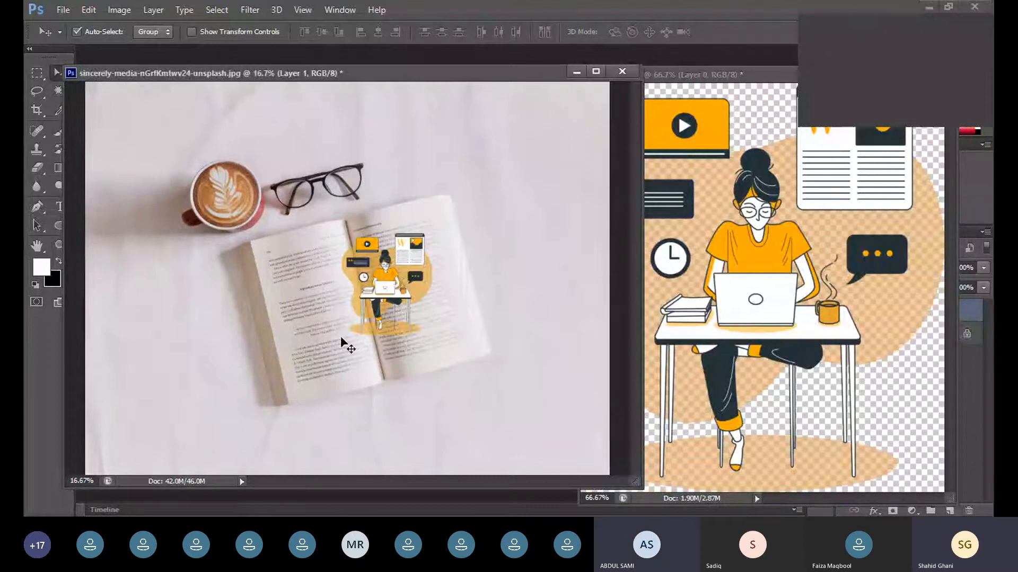
key(ctrl+z)
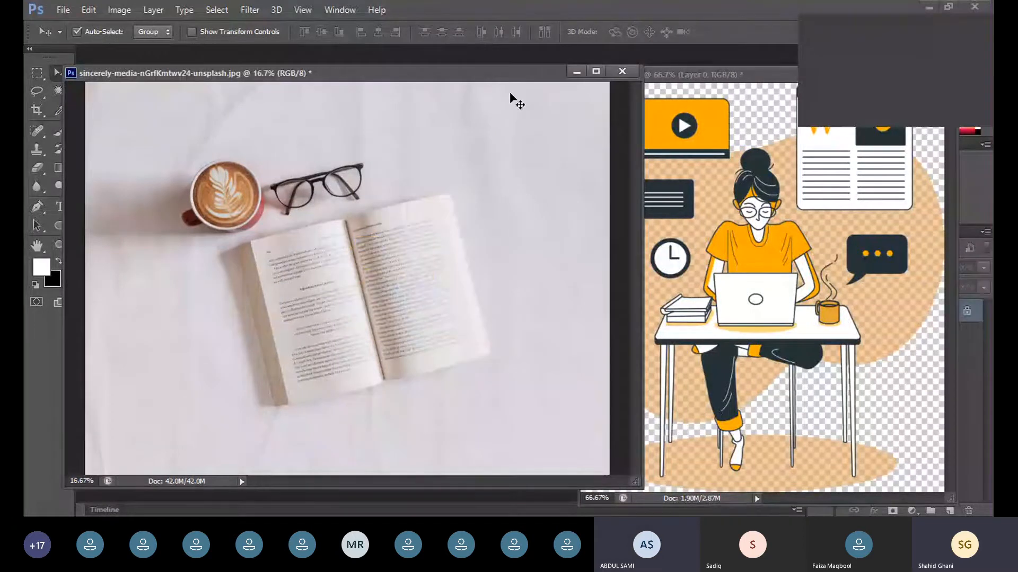
- Dock both floating documents back as tabs, with the book photo ahead of Delivery.png
click(664, 82)
drag(664, 83, 403, 53)
drag(117, 75, 269, 55)
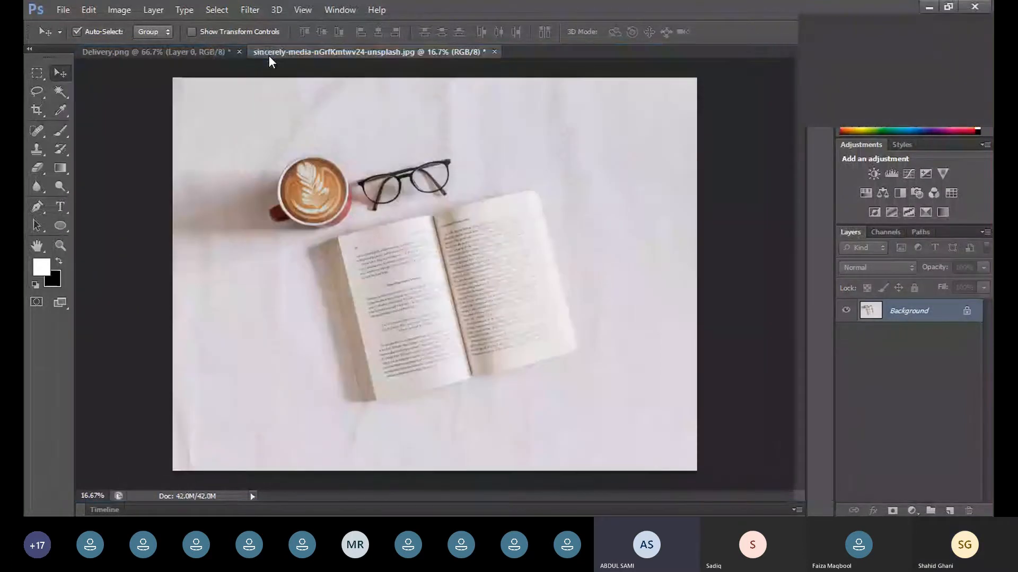
click(163, 49)
drag(163, 49, 365, 51)
click(169, 53)
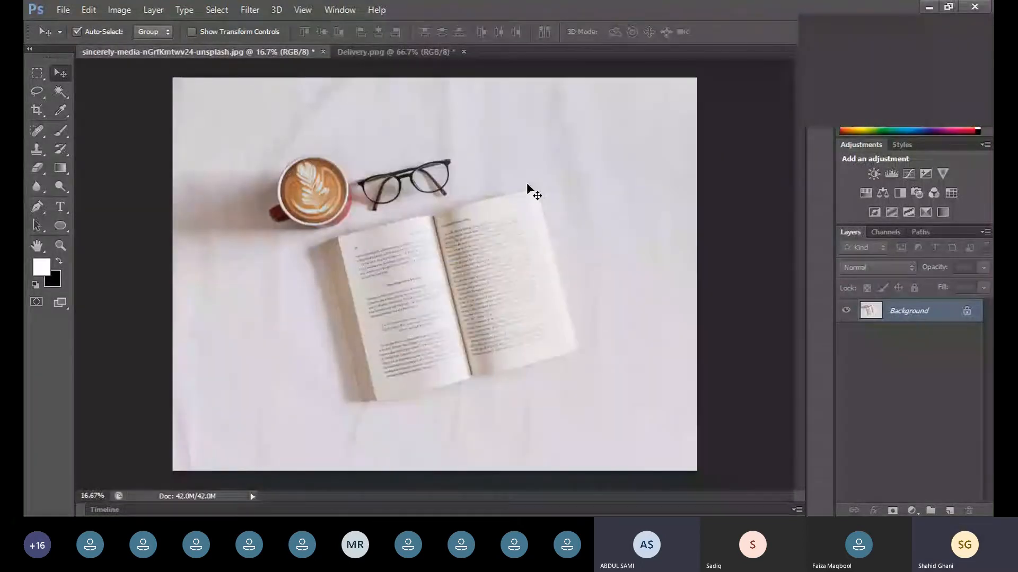
key(ctrl+Tab)
mouse_move(477, 244)
mouse_down()
mouse_move(468, 281)
mouse_move(285, 293)
mouse_move(326, 318)
mouse_move(304, 248)
mouse_move(578, 146)
mouse_move(476, 236)
mouse_up()
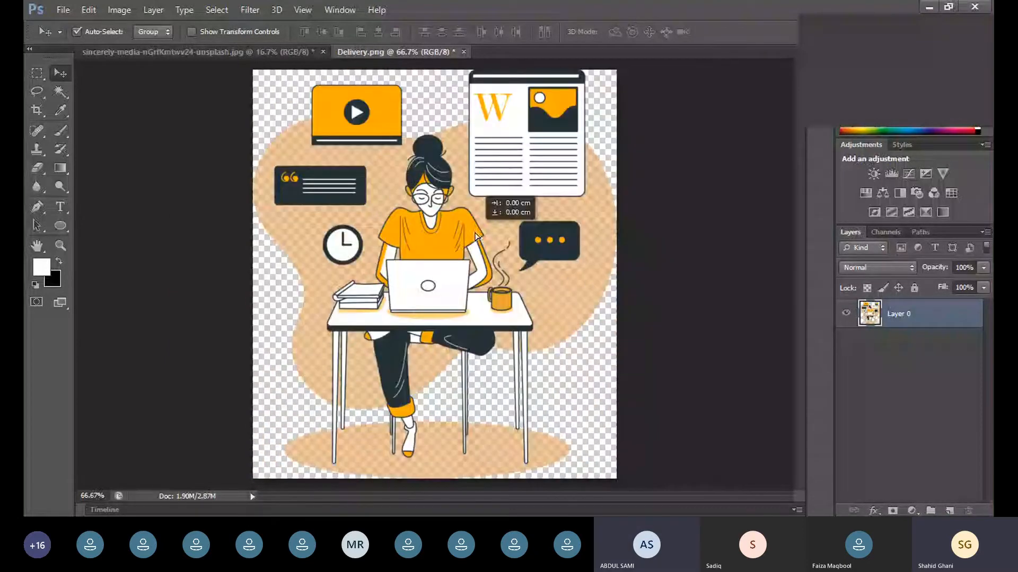
click(594, 325)
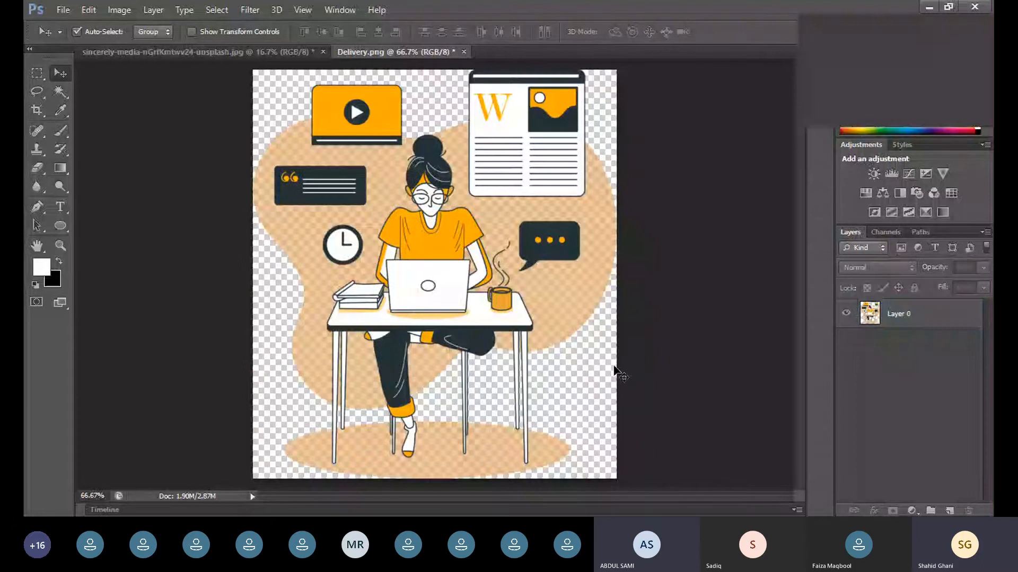
drag(523, 225, 541, 212)
click(556, 381)
click(552, 145)
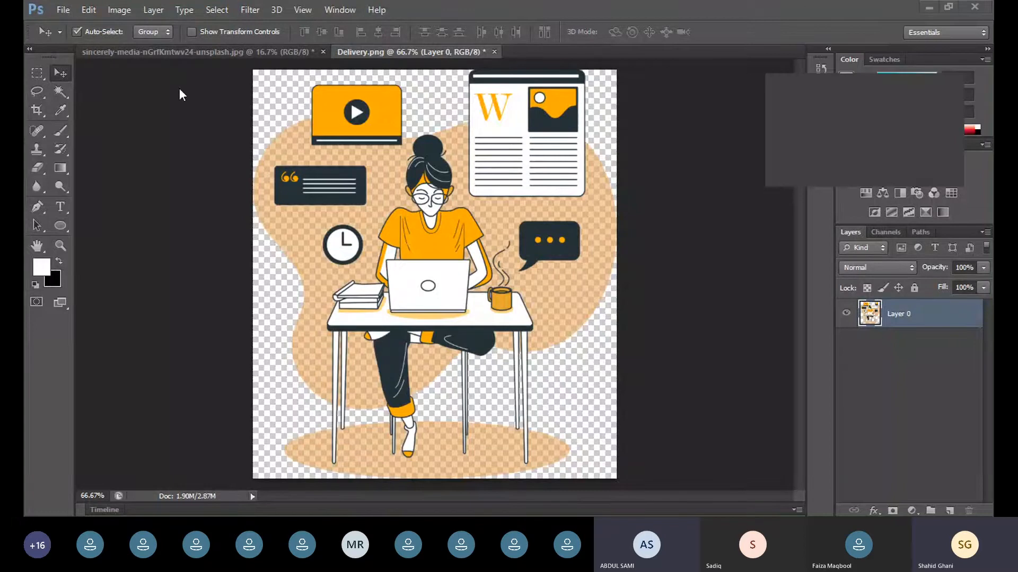
- Show the book photo in the full-screen modes and return to the standard screen mode
click(215, 55)
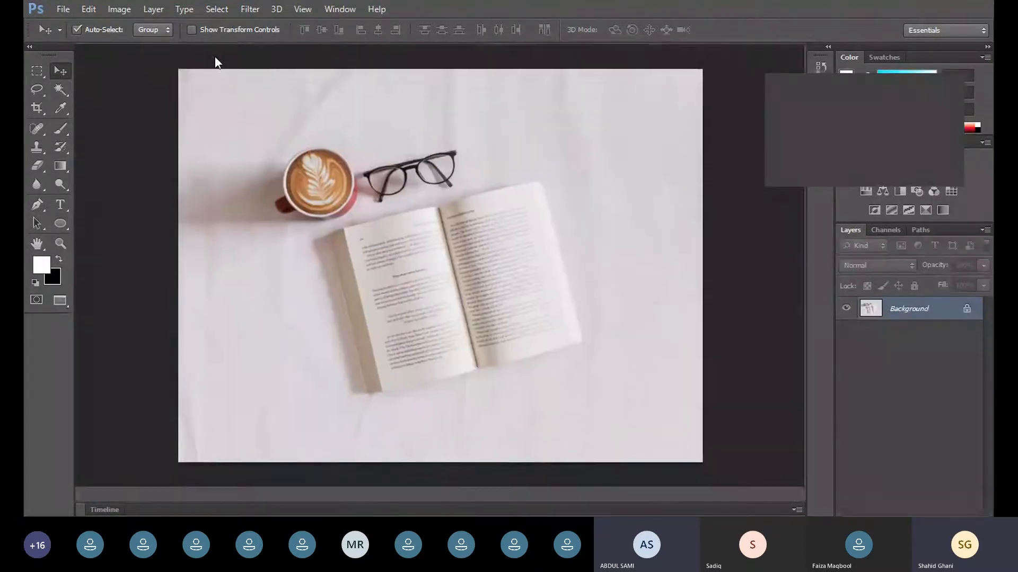
key(f)
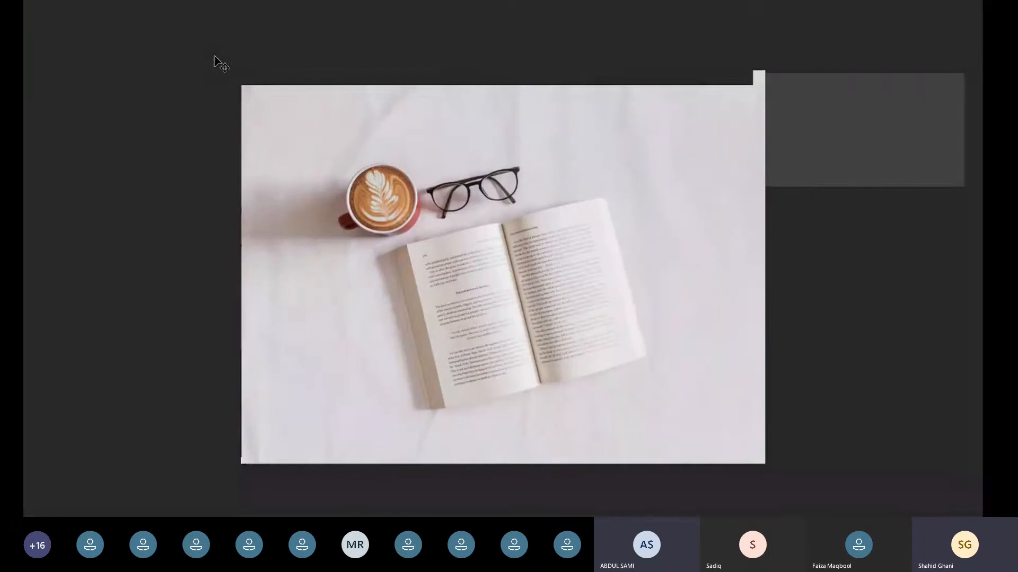
key(f)
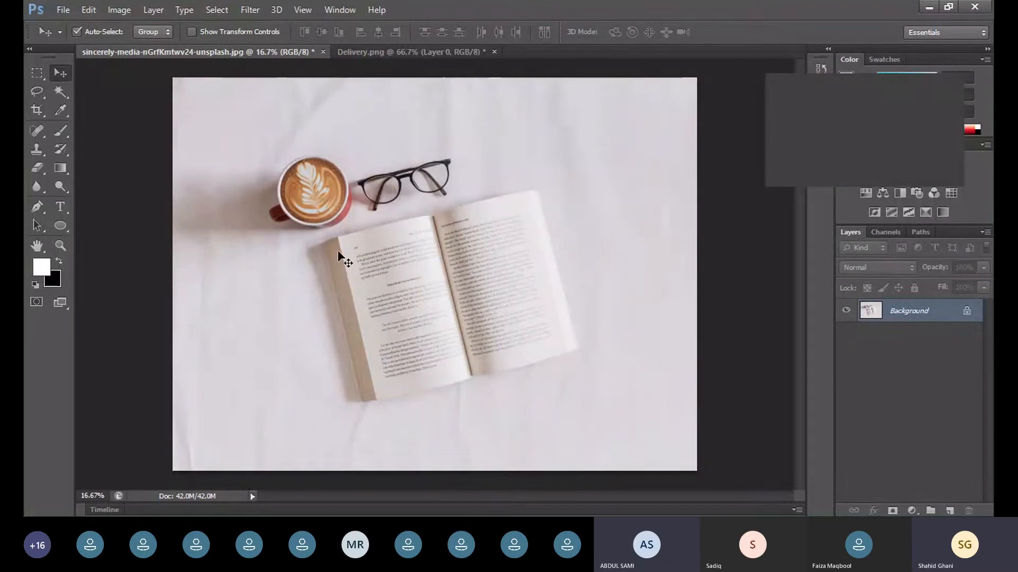
click(296, 8)
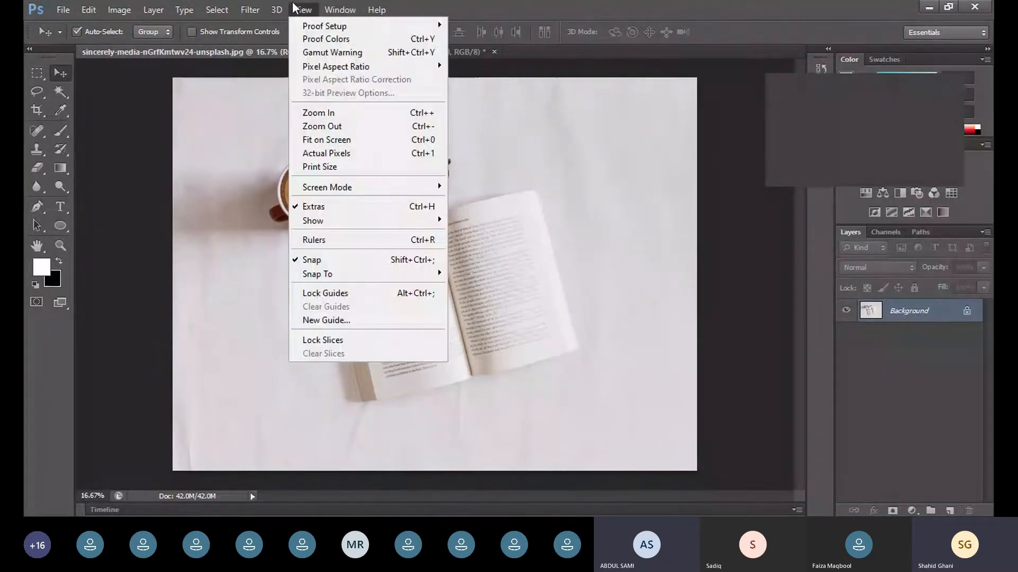
mouse_move(250, 10)
click(412, 83)
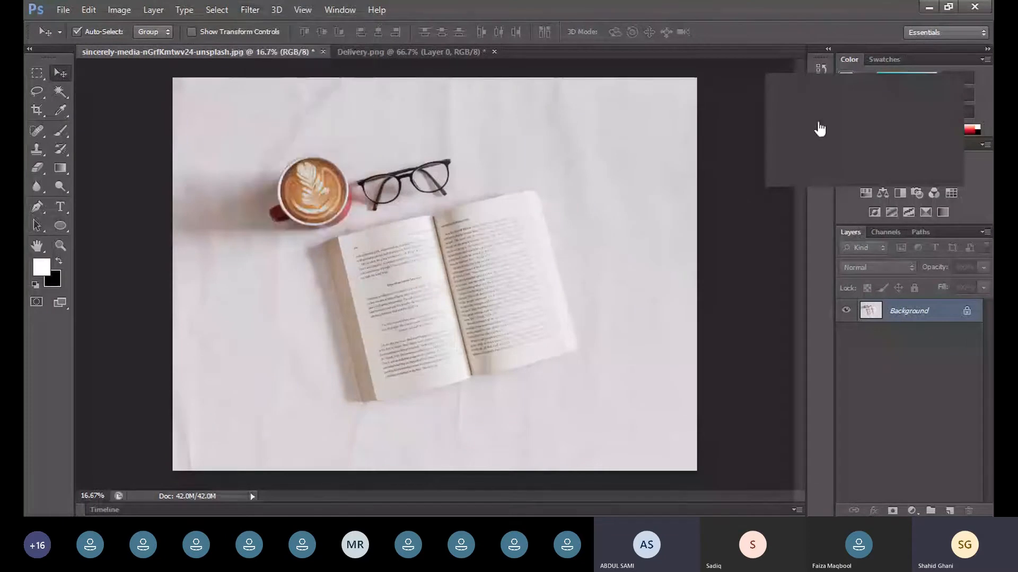
click(857, 142)
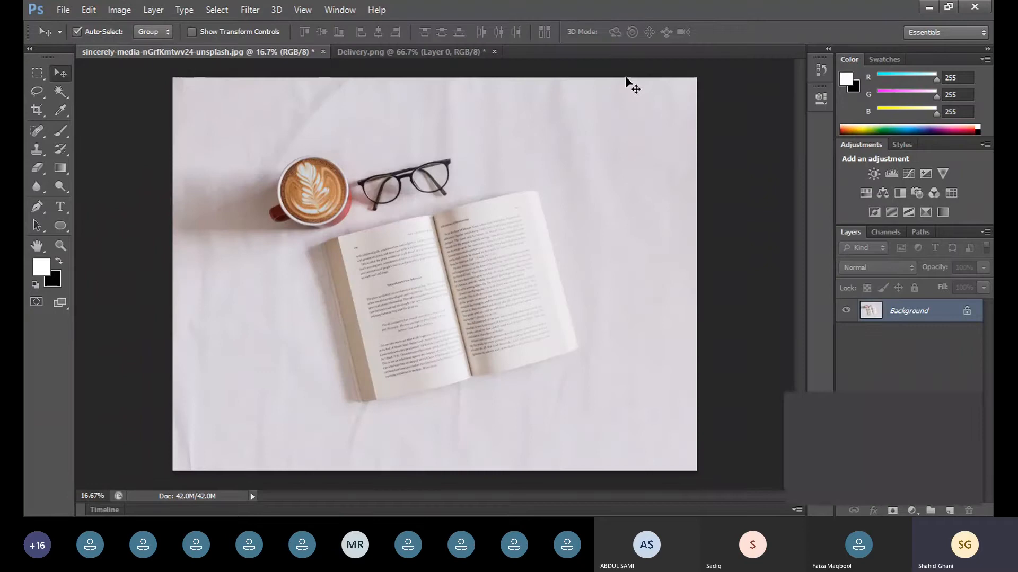
click(377, 54)
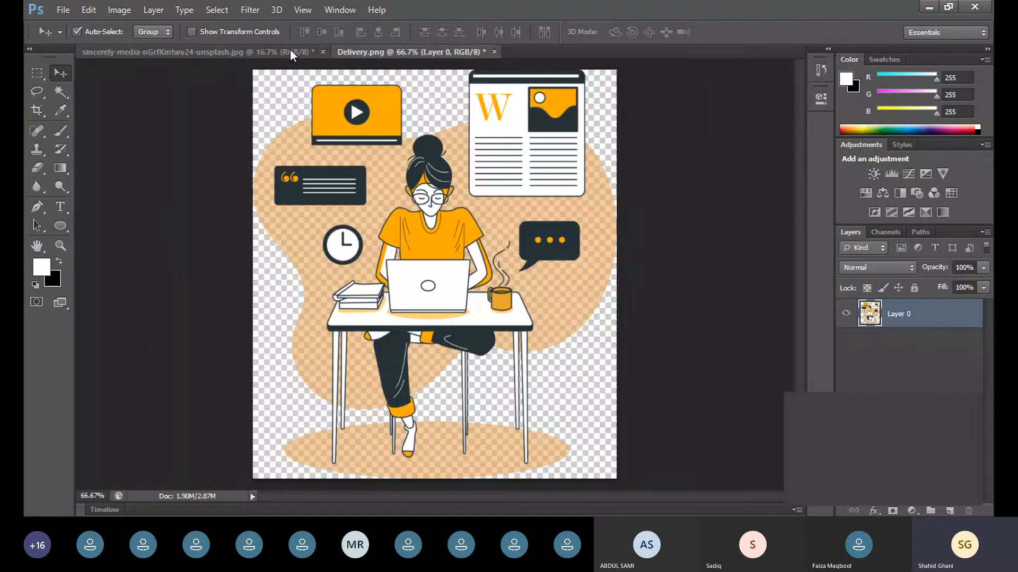
click(232, 56)
click(379, 52)
click(227, 53)
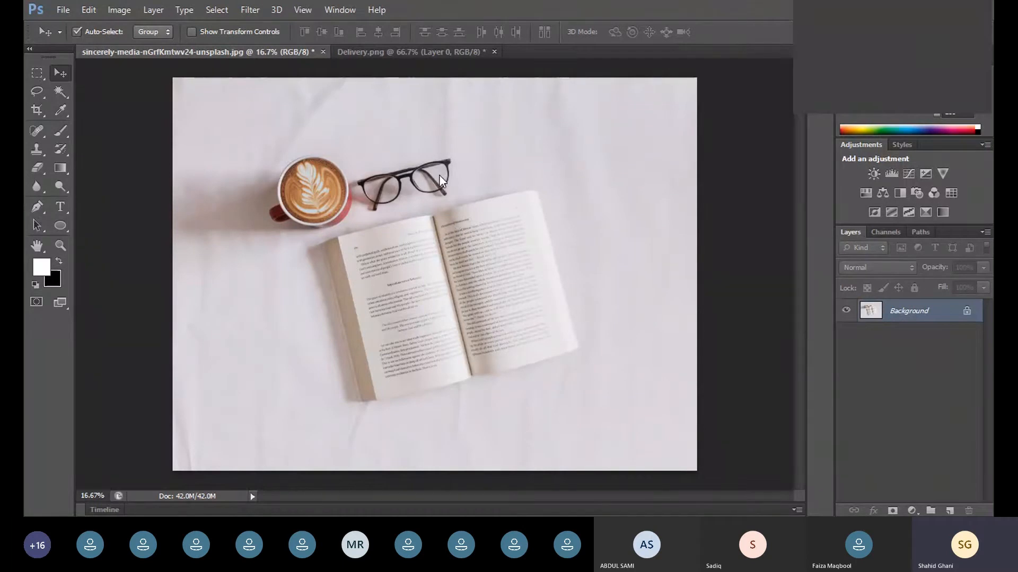
- Try an unconstrained crop around the cup, glasses and book, shifting the photo inside the frame, and discard the crop
click(36, 110)
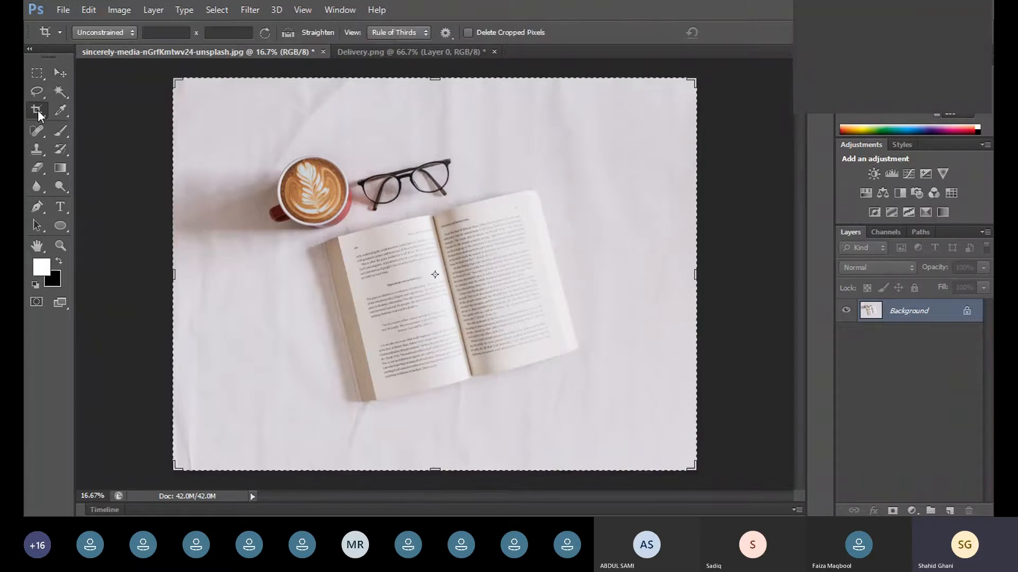
mouse_move(208, 101)
mouse_down()
mouse_move(555, 393)
mouse_move(631, 444)
mouse_up()
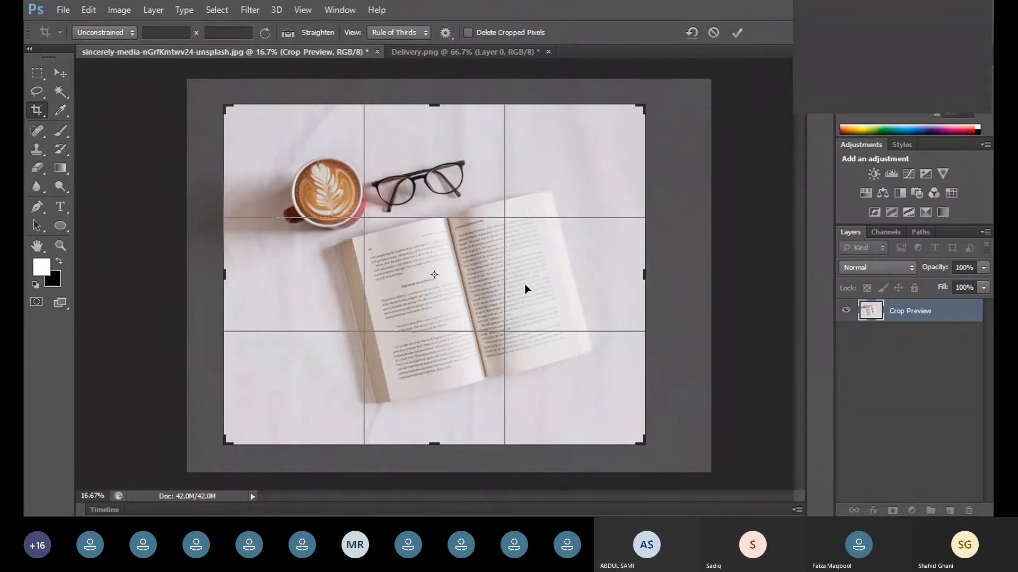
drag(481, 294, 467, 296)
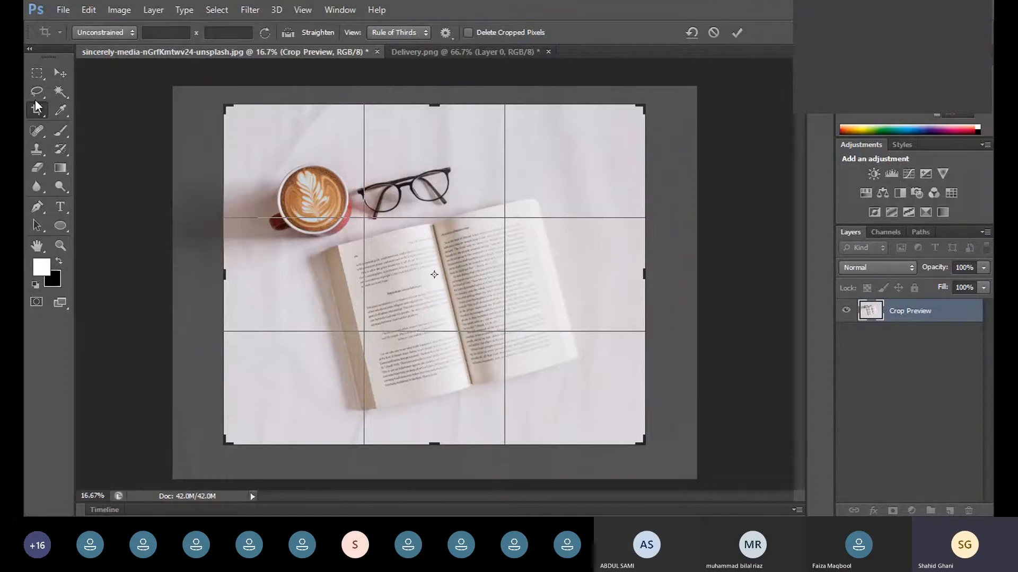
click(51, 73)
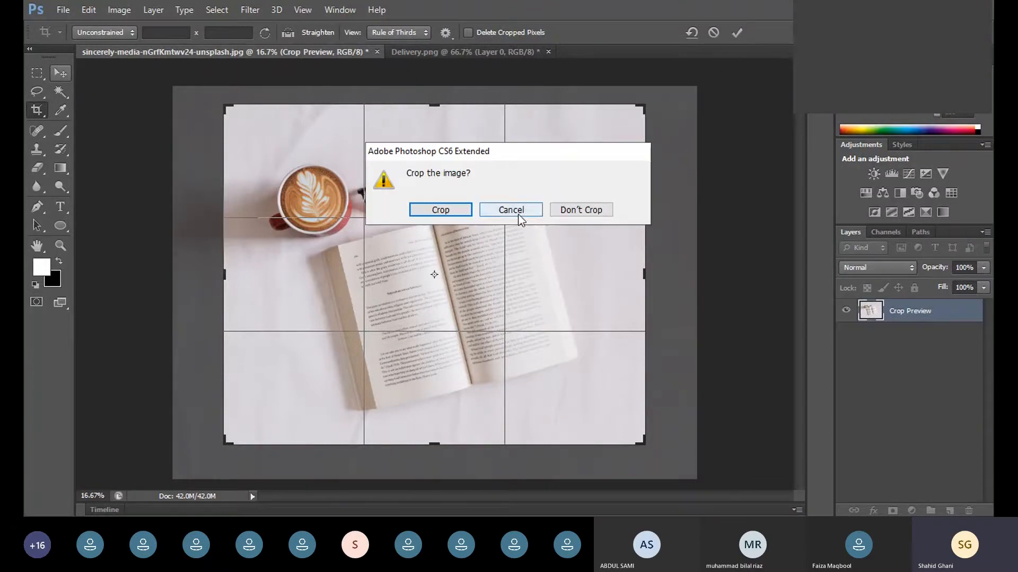
click(580, 209)
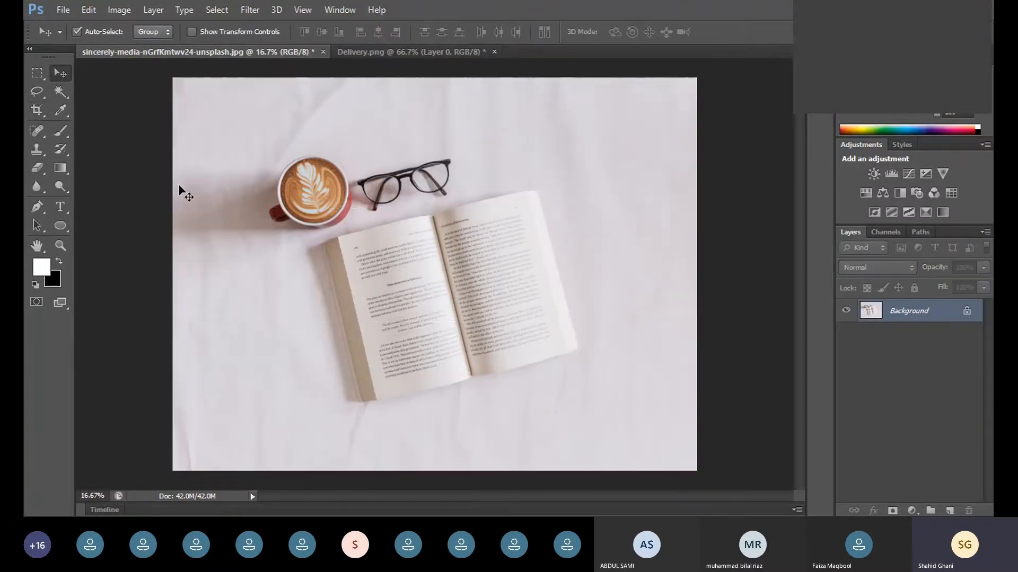
- Try cropping the photo tightly around the cup, glasses and book, and undo the applied crop
click(37, 117)
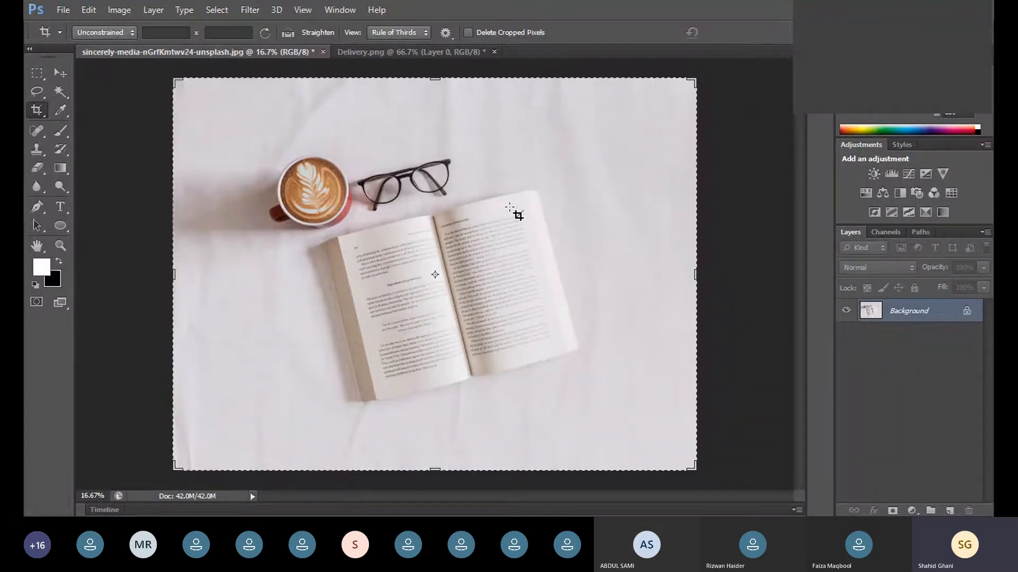
drag(254, 132, 612, 416)
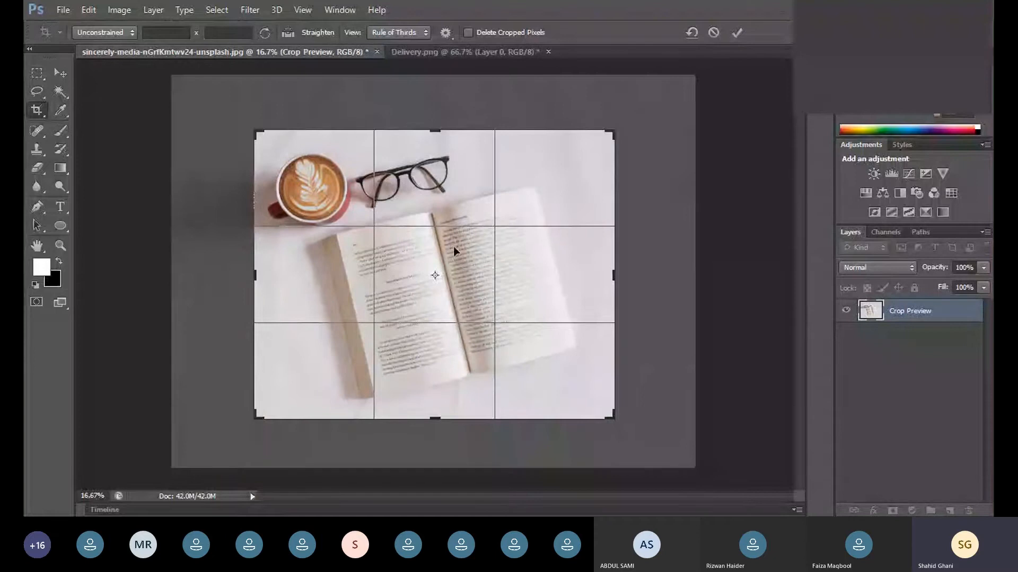
key(Return)
key(v)
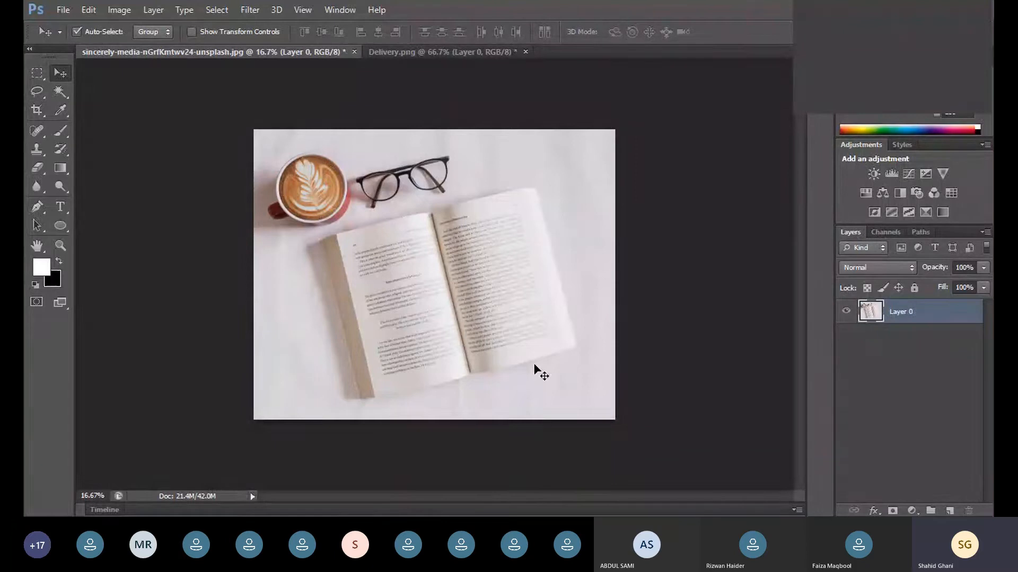
key(ctrl+z)
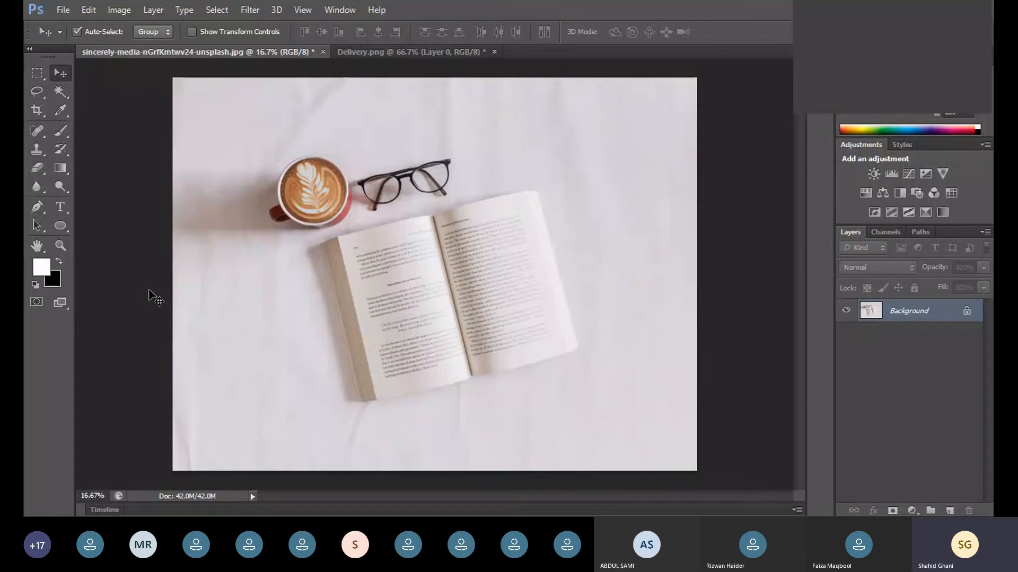
- Crop the photo to a smaller frame around the cup, glasses and book, nudging the image sideways within the frame
click(35, 111)
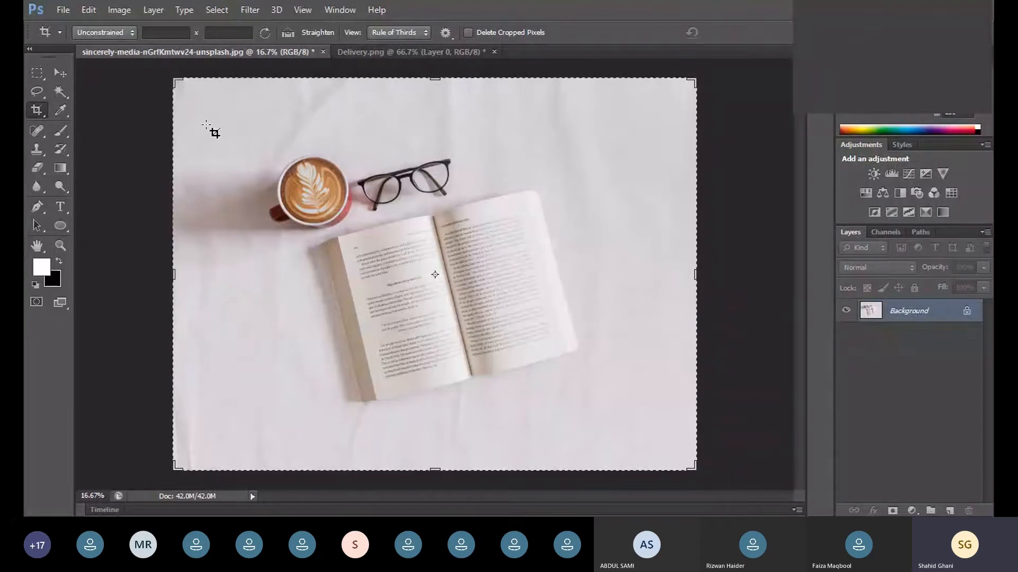
drag(207, 122, 615, 427)
drag(390, 284, 371, 282)
key(Return)
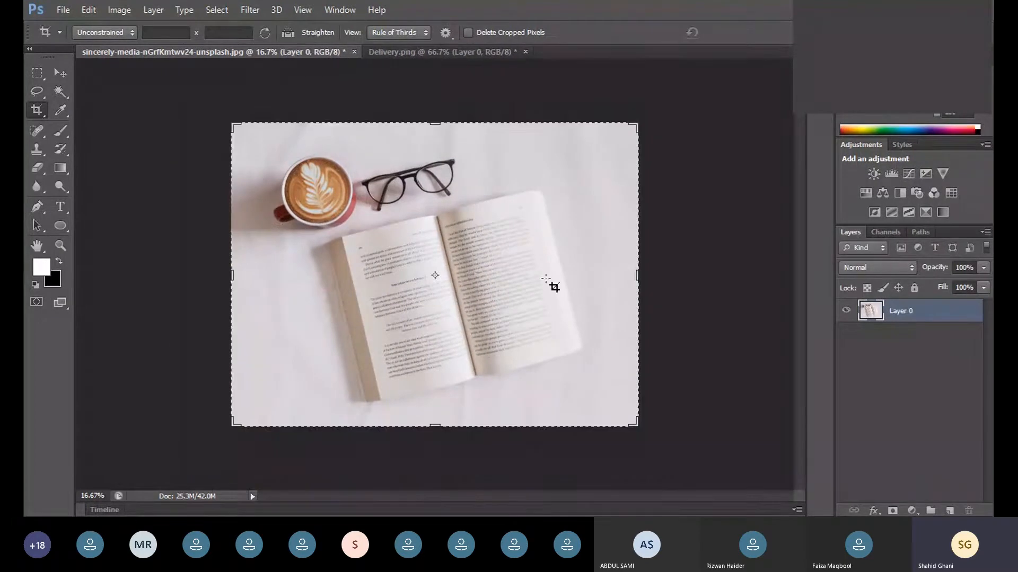
click(62, 71)
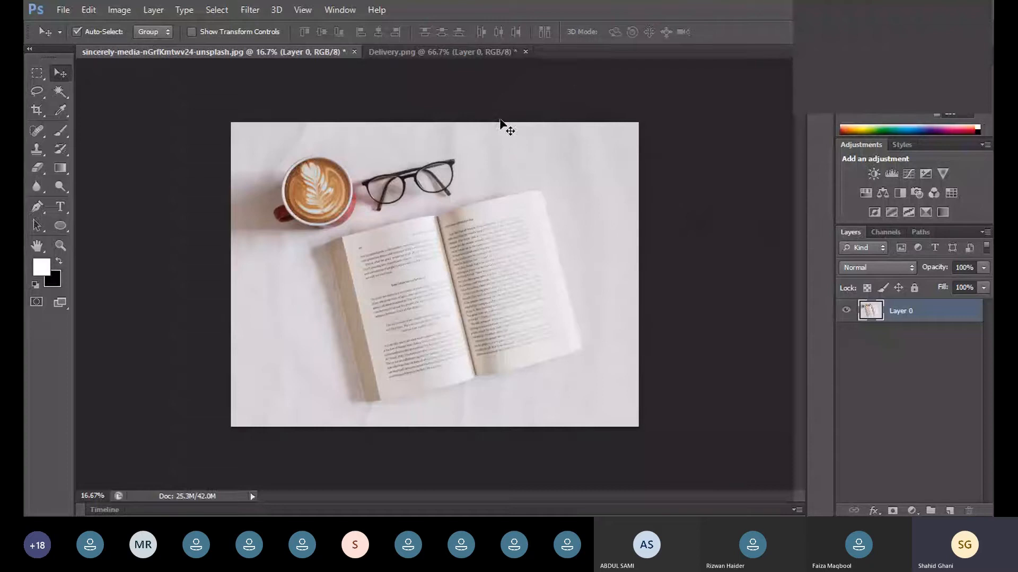
- Extend the crop frame outward on all four sides to bring back the hidden photo areas, and apply the crop
click(38, 109)
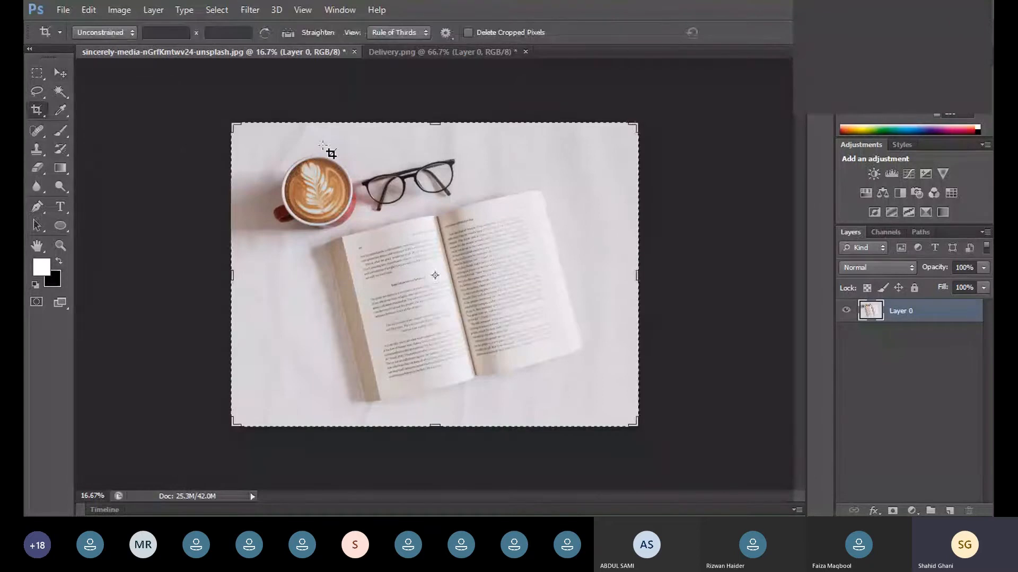
drag(638, 275, 684, 275)
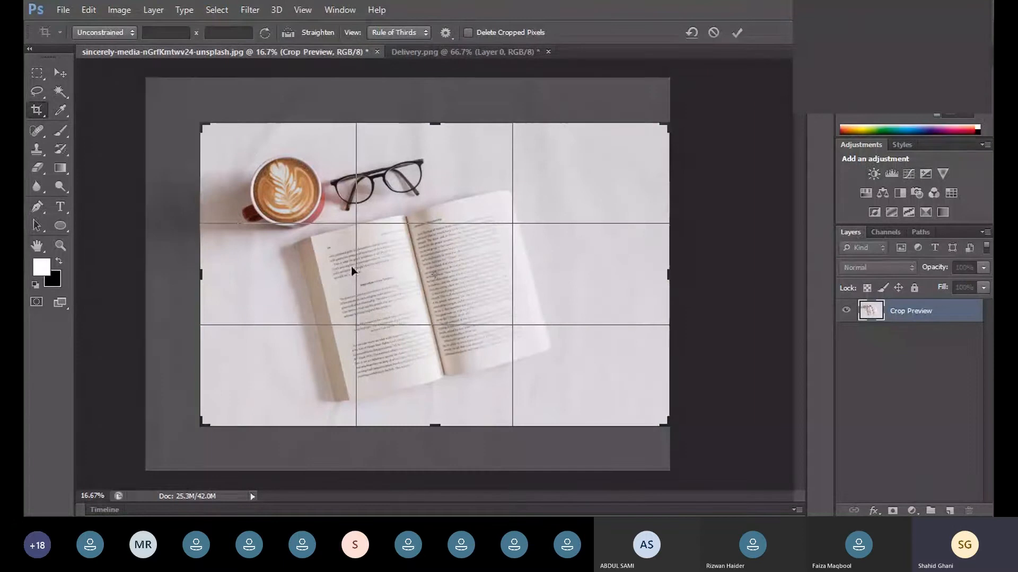
drag(211, 281, 181, 280)
drag(434, 123, 439, 96)
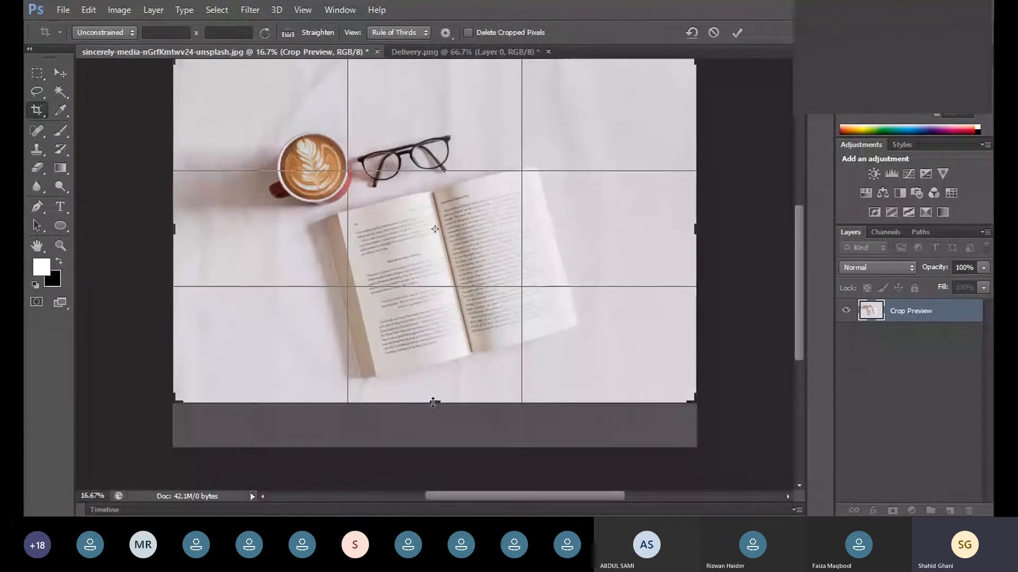
drag(434, 471, 434, 468)
key(Return)
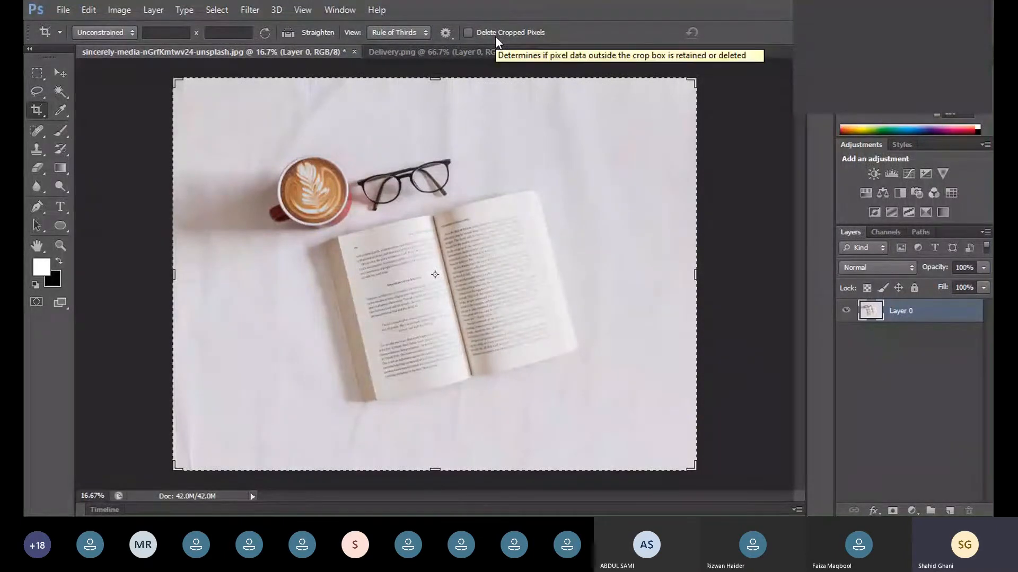
- Turn on Delete Cropped Pixels and crop the photo tightly around the cup, glasses and book
click(468, 34)
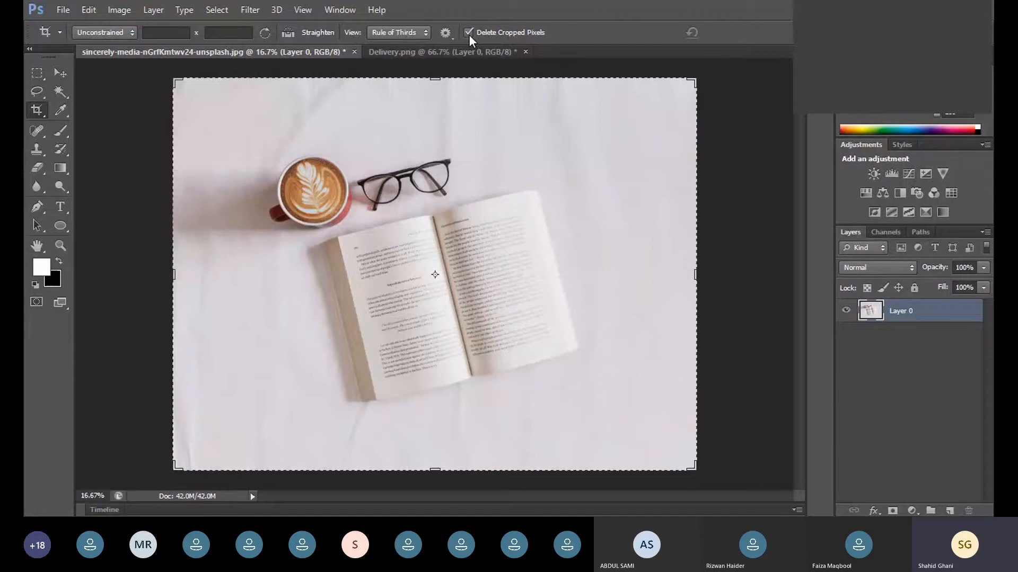
mouse_move(251, 130)
mouse_down()
mouse_move(564, 368)
mouse_move(605, 419)
mouse_up()
key(Return)
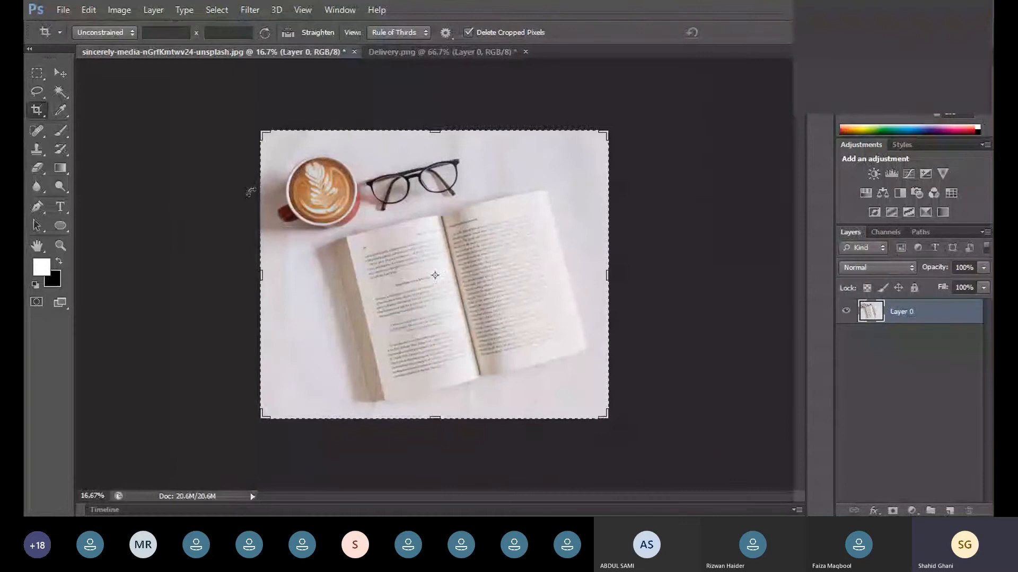
- Extend the crop frame beyond the photo on all four sides to check for restored image content
drag(607, 274, 636, 274)
drag(641, 273, 659, 273)
drag(205, 273, 167, 273)
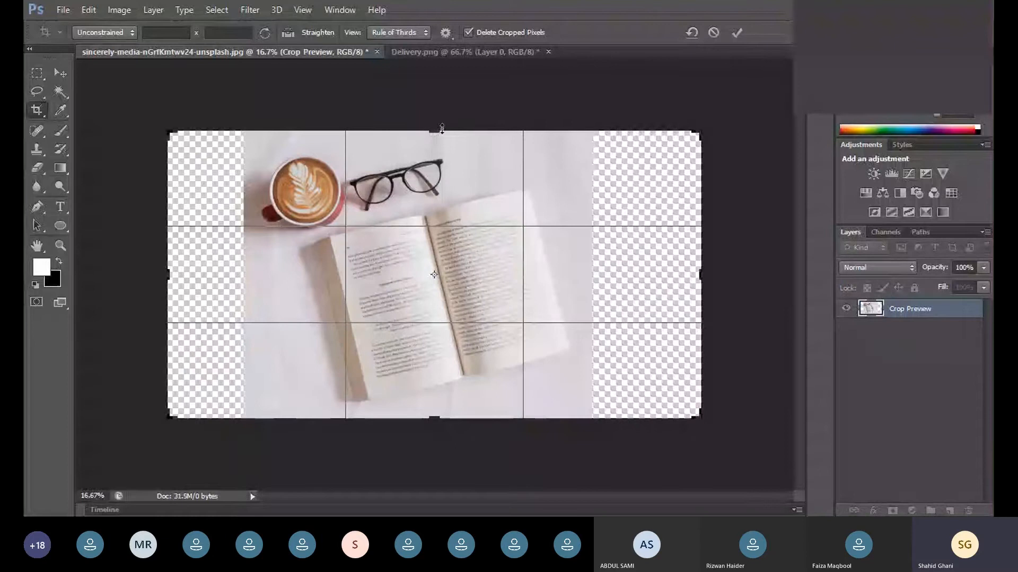
drag(435, 131, 438, 102)
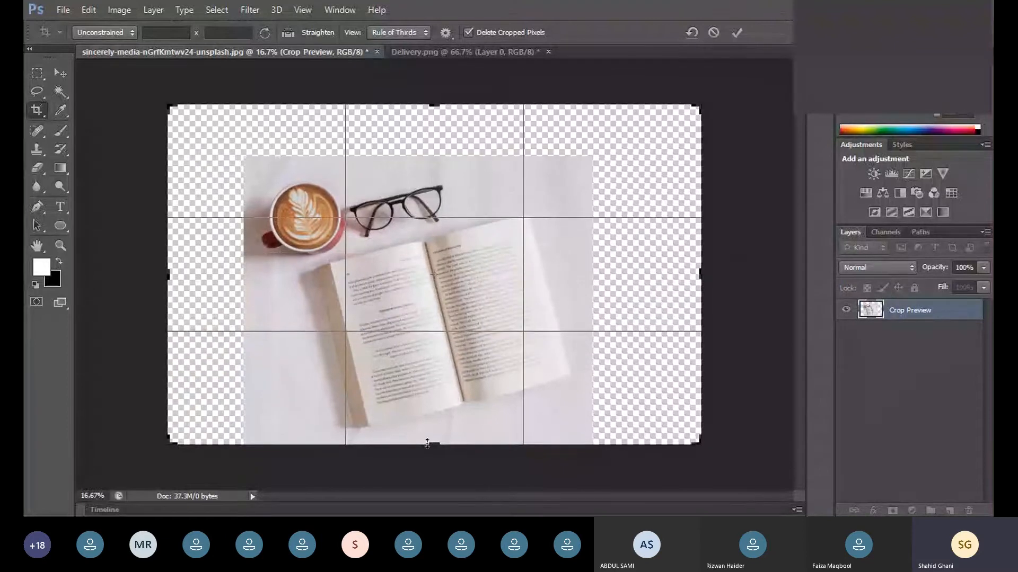
drag(427, 444, 438, 467)
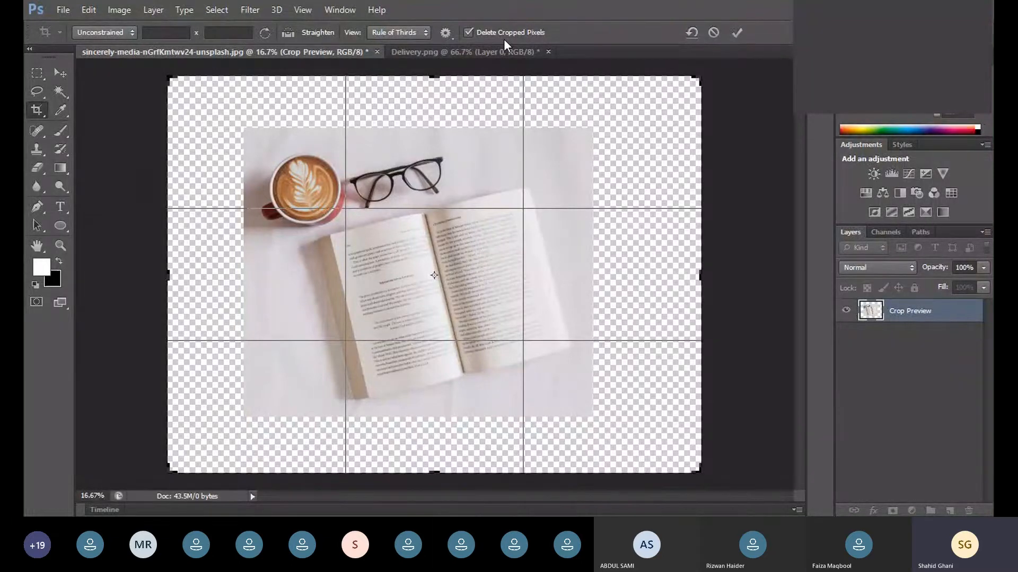
- Undo the frame extension and the crop made with Delete Cropped Pixels, and switch to the Move tool
key(ctrl+z)
key(ctrl+z)
key(ctrl+z)
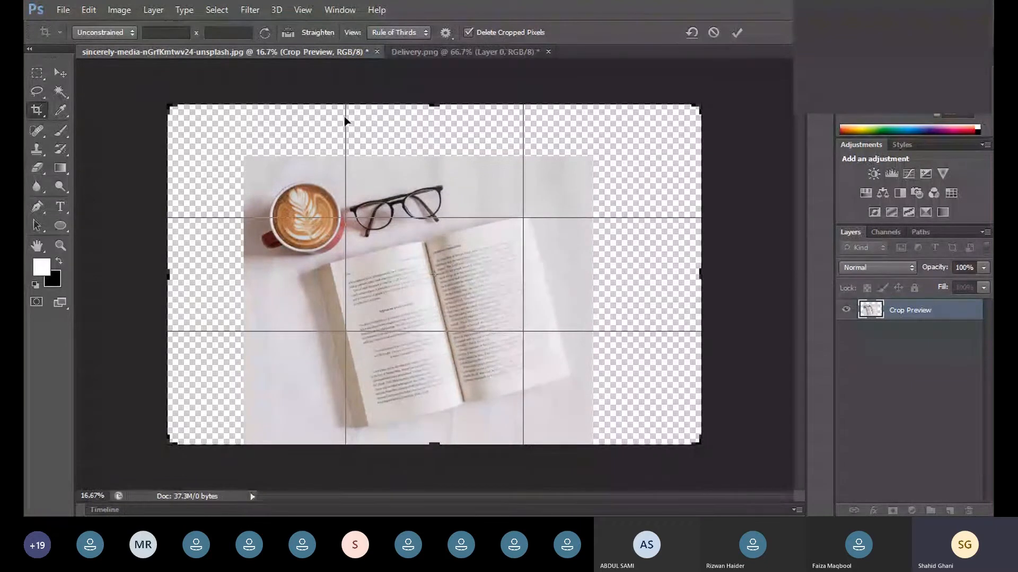
key(Return)
key(ctrl+z)
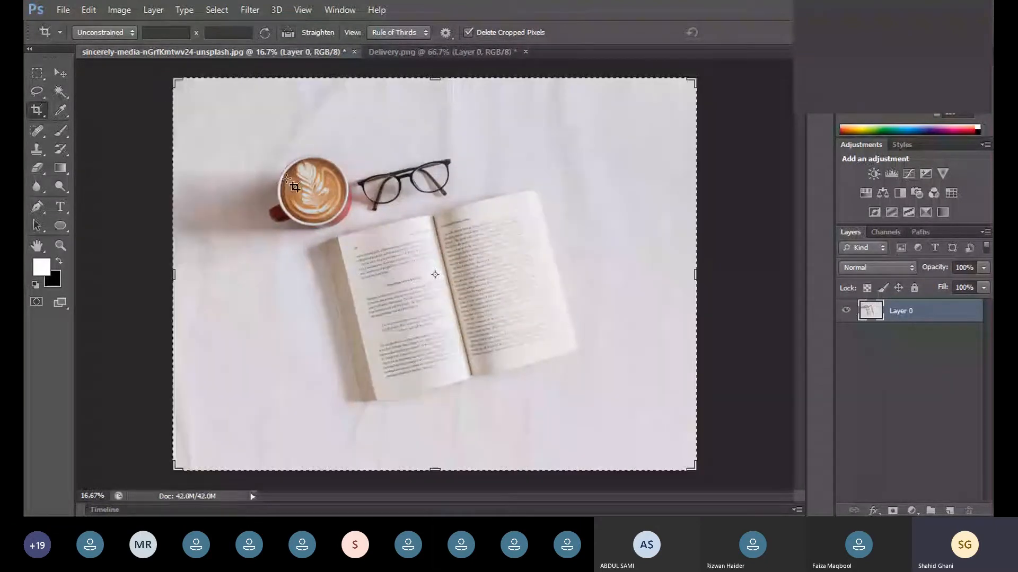
click(60, 72)
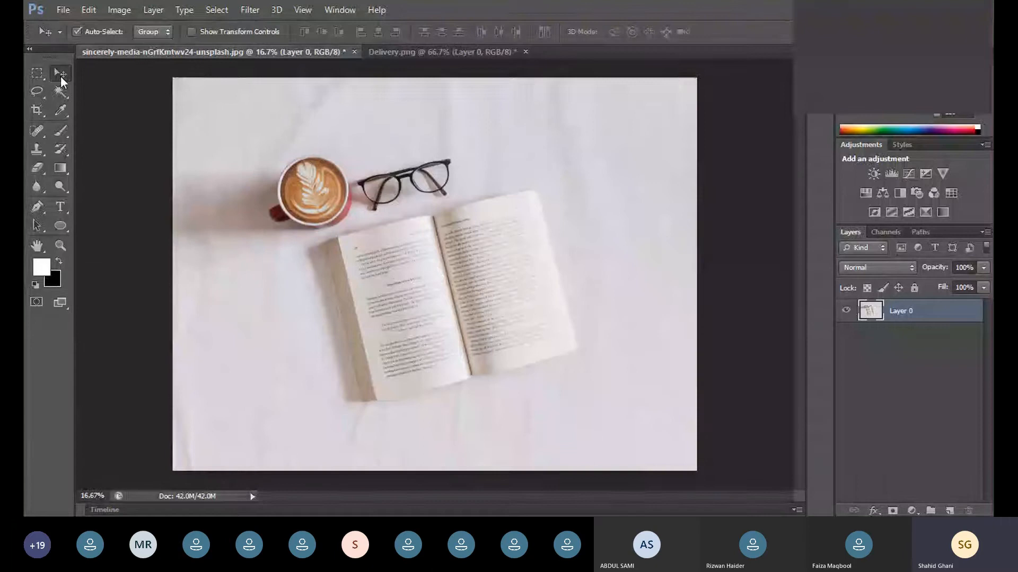
click(714, 185)
- Crop the photo around the cup, glasses and book with Delete Cropped Pixels off, and return to the Move tool
key(c)
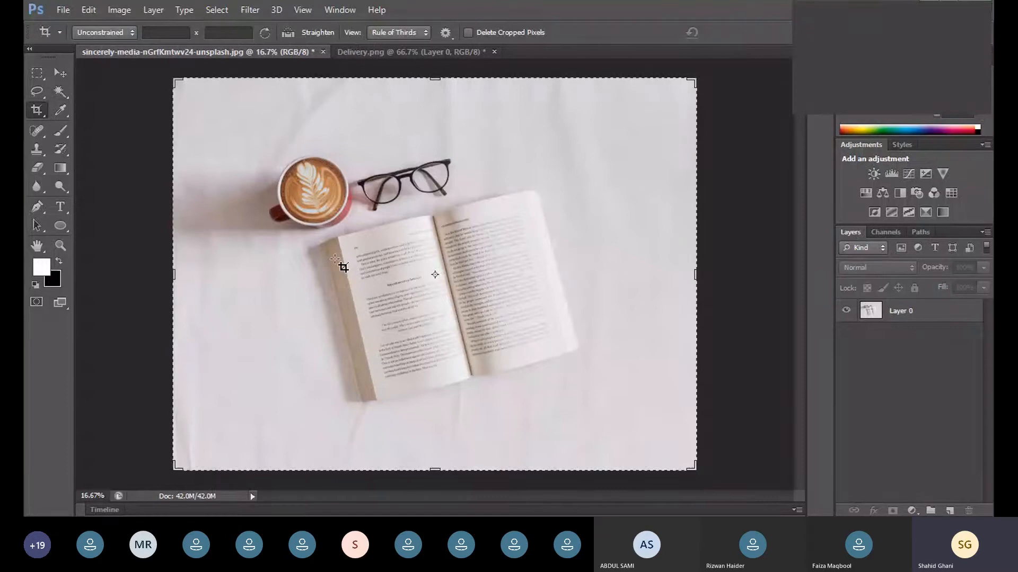
drag(242, 126, 618, 430)
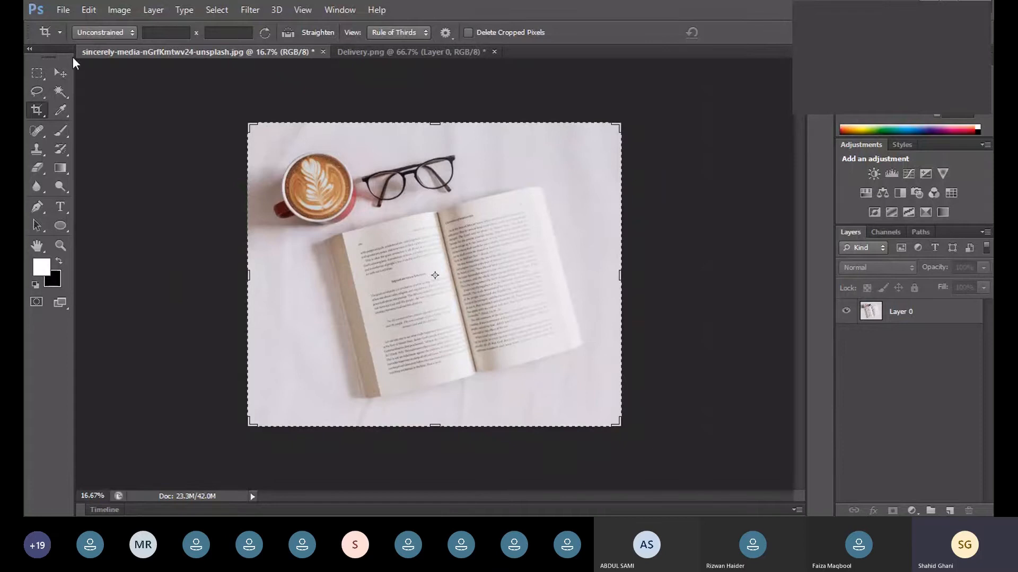
click(60, 72)
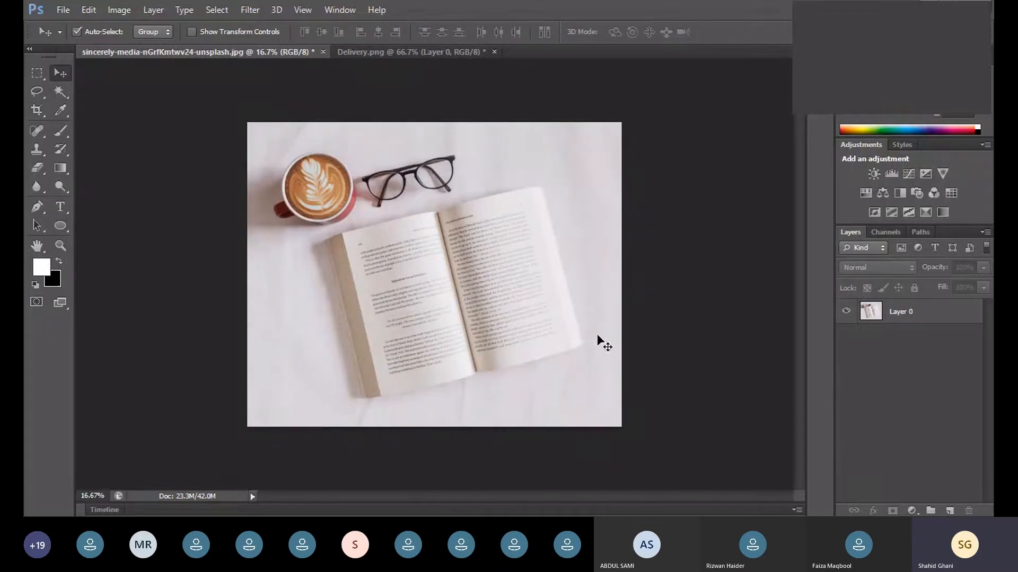
click(533, 334)
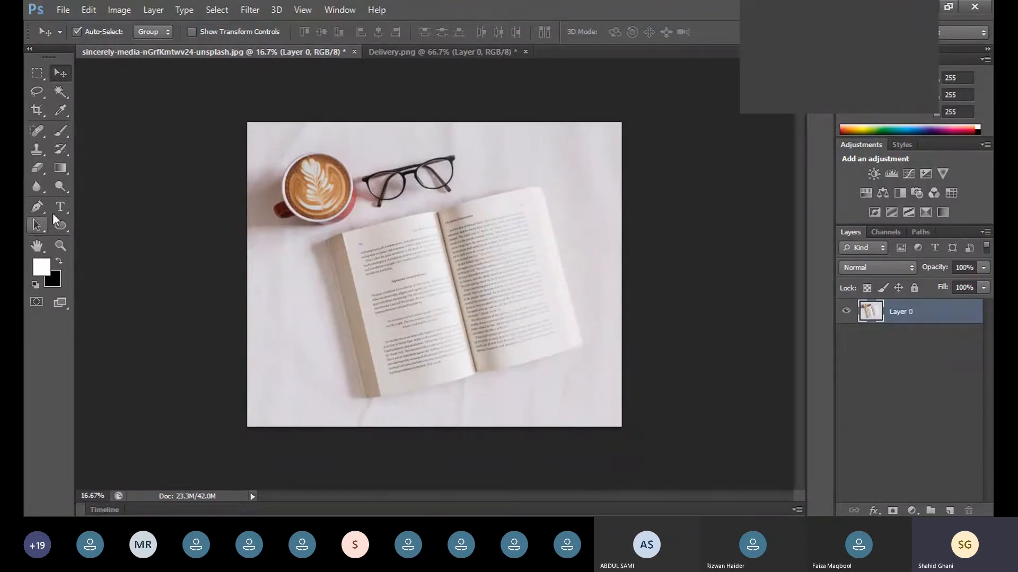
- Widen the crop frame on every side to recover part of the hidden photo, and apply it
click(38, 109)
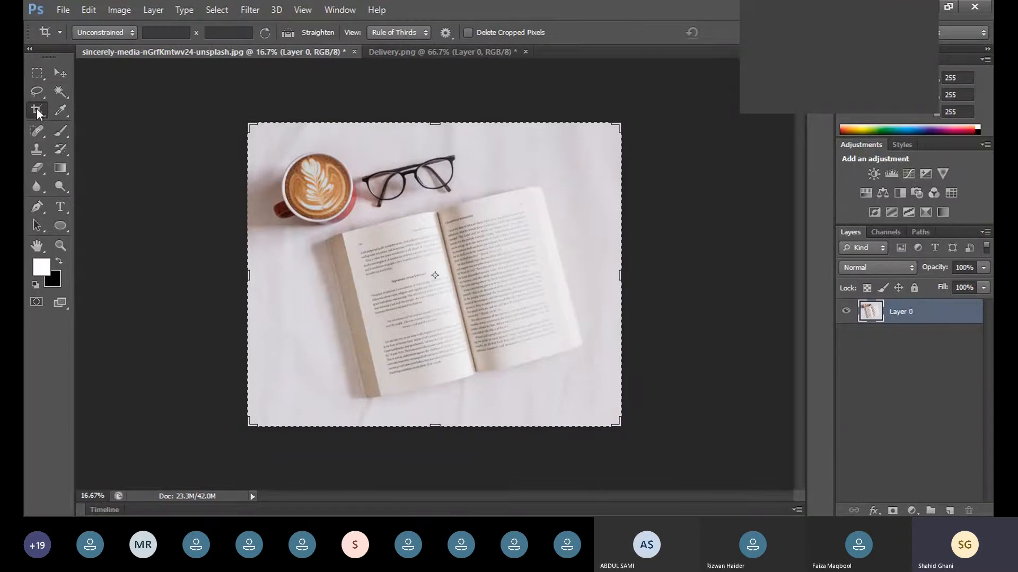
drag(615, 276, 634, 275)
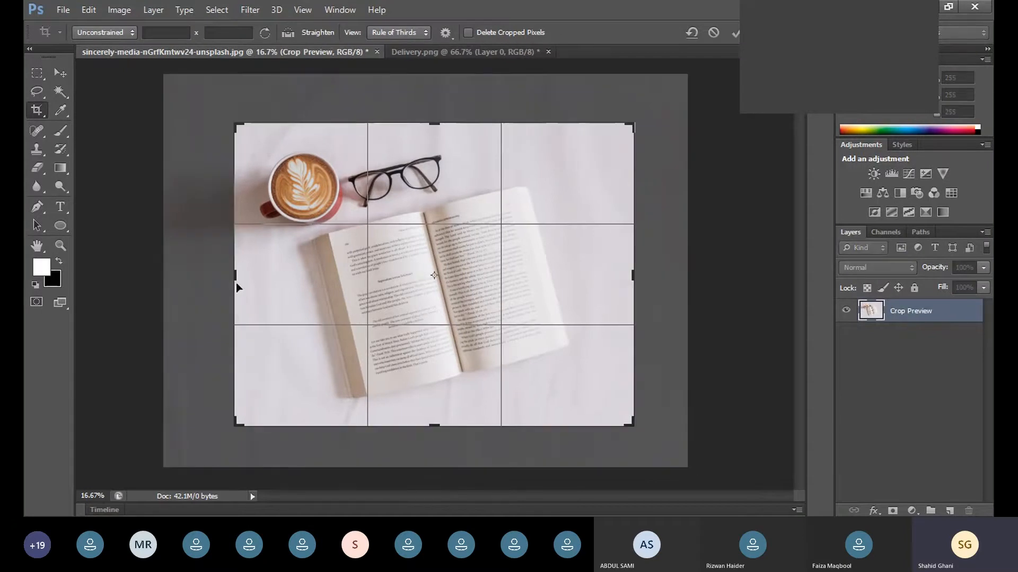
drag(235, 275, 211, 275)
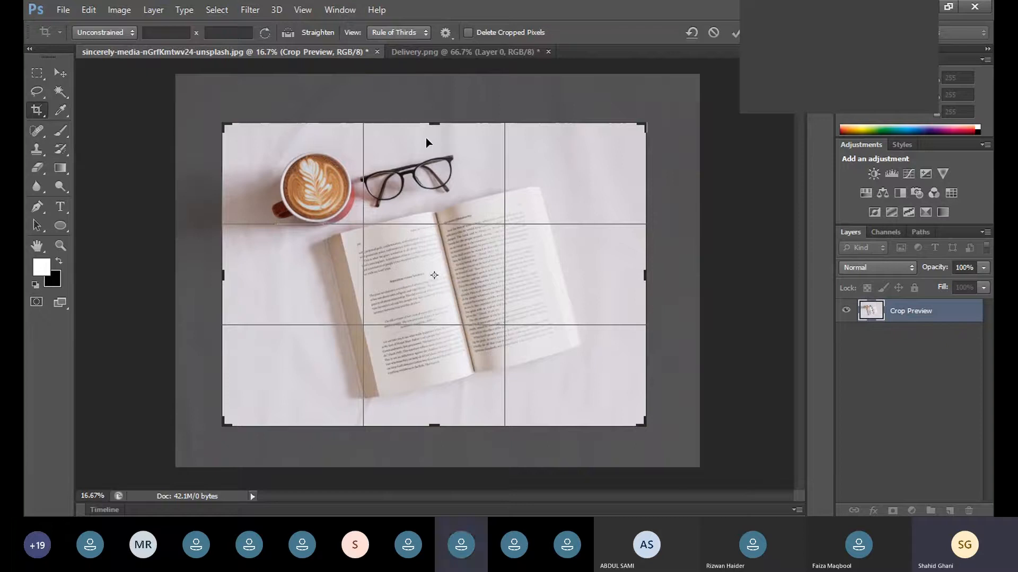
drag(425, 126, 425, 101)
drag(434, 438, 434, 442)
key(Return)
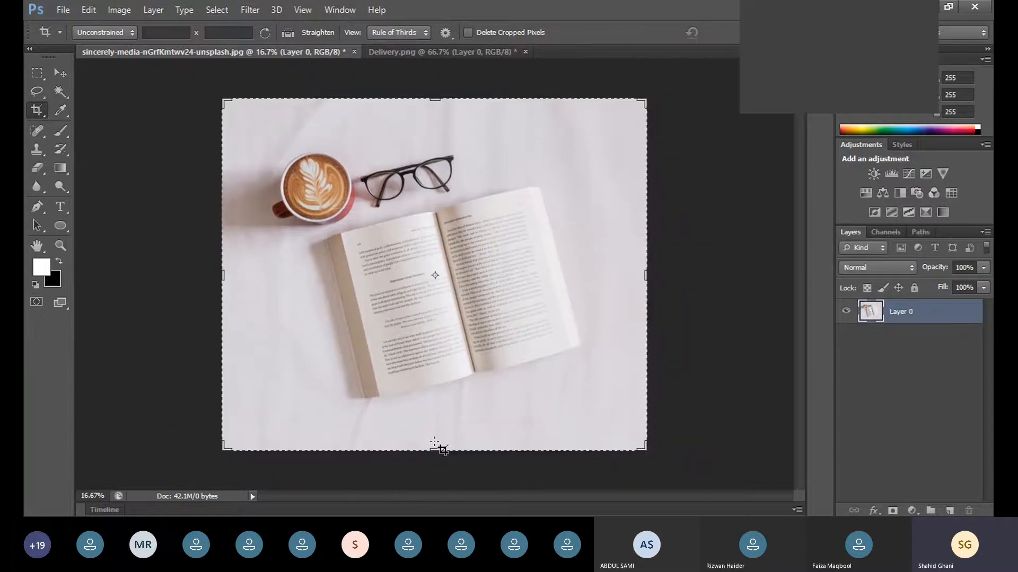
- Leave the Crop tool and step back through the last two crops of the photo
click(63, 67)
click(660, 244)
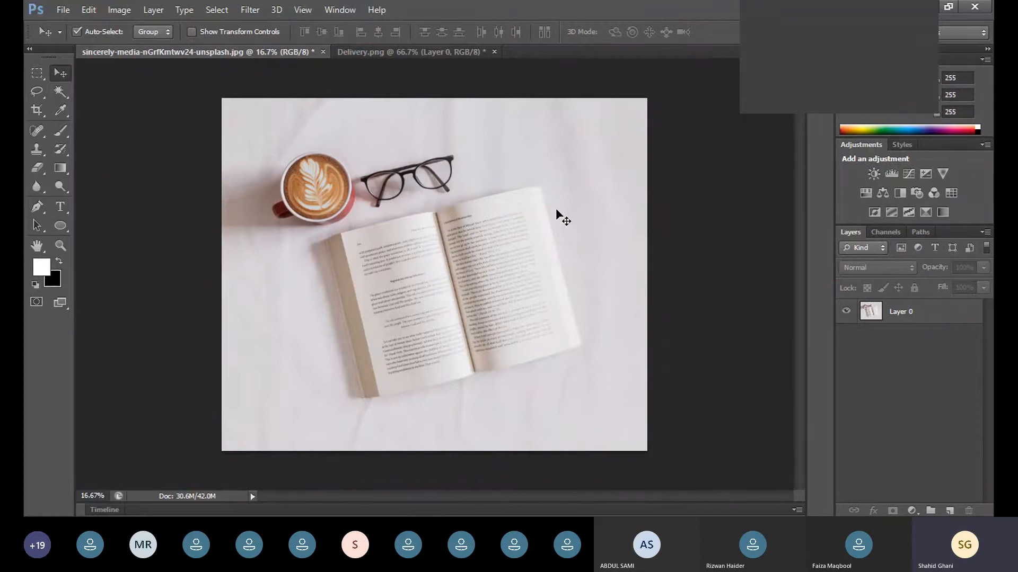
key(ctrl+alt+z)
key(ctrl+alt+z)
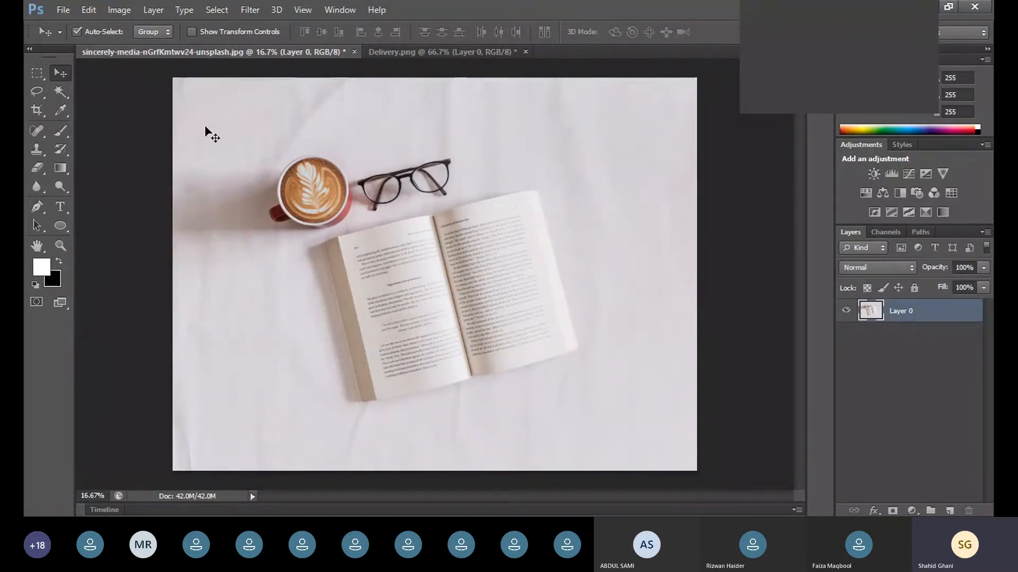
- Review the Crop tool's ratio presets, try a wide, short unconstrained crop over the cup and glasses, and cancel it
click(36, 110)
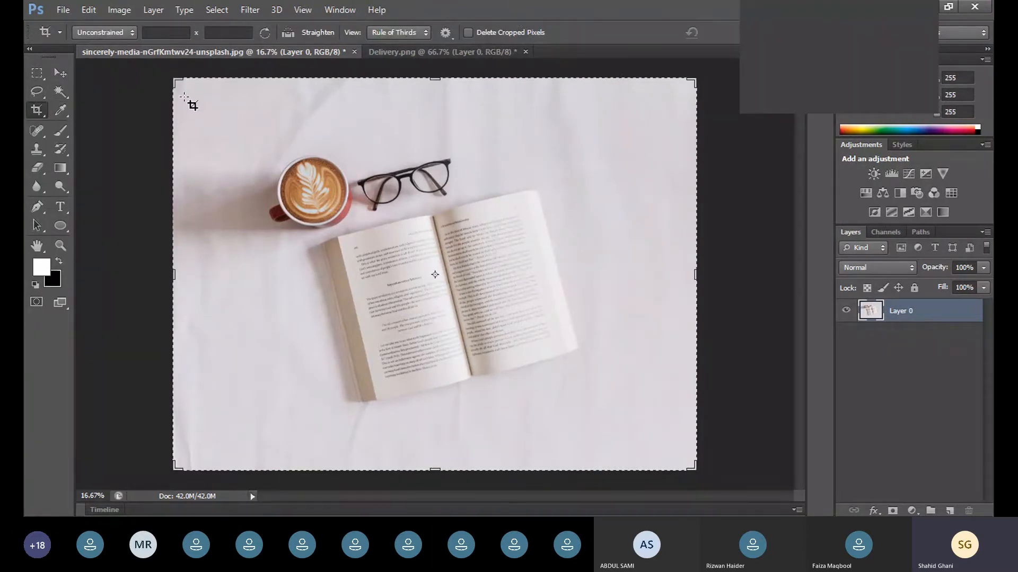
click(124, 33)
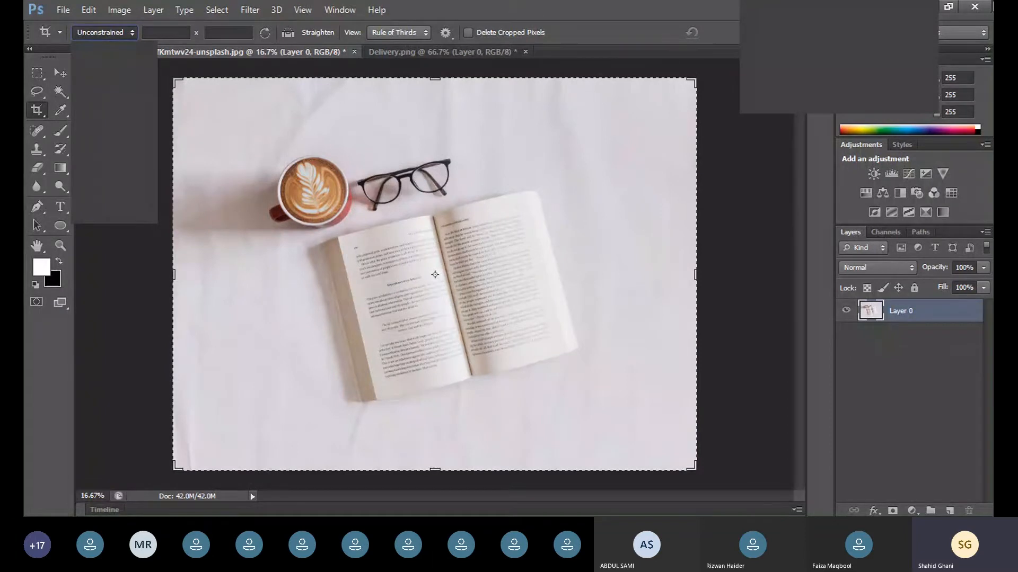
click(627, 6)
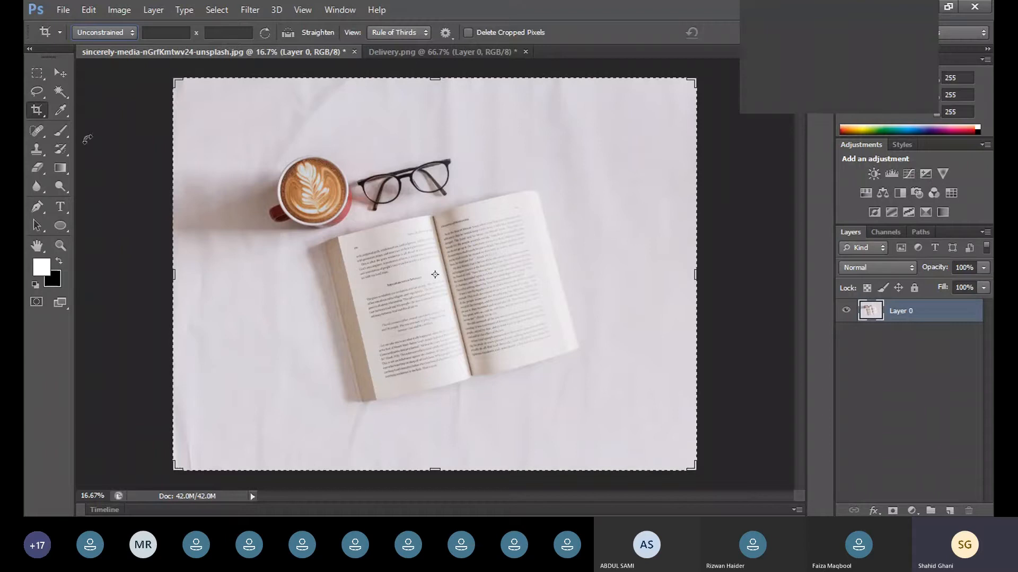
click(116, 31)
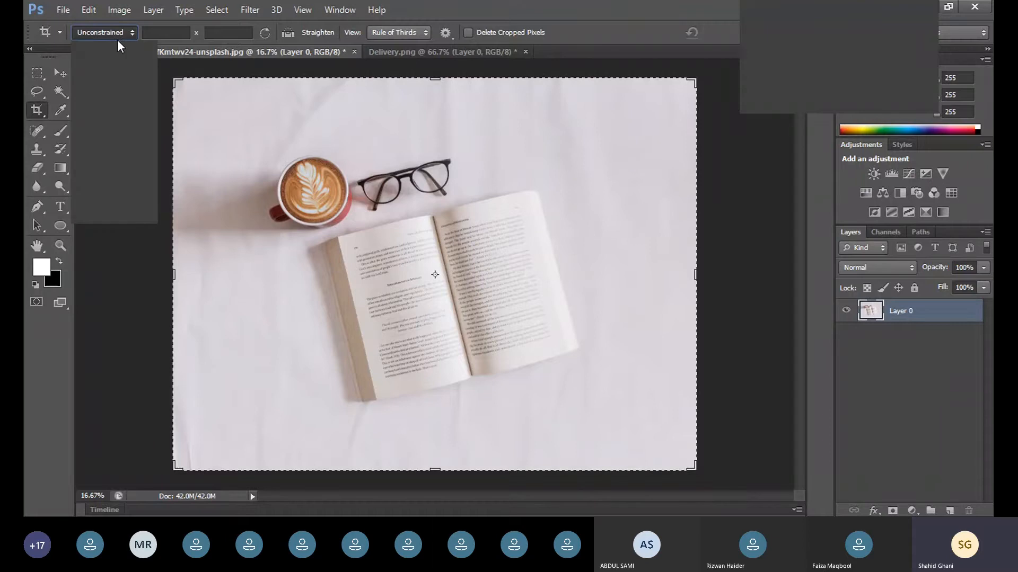
click(595, 14)
drag(231, 108, 638, 247)
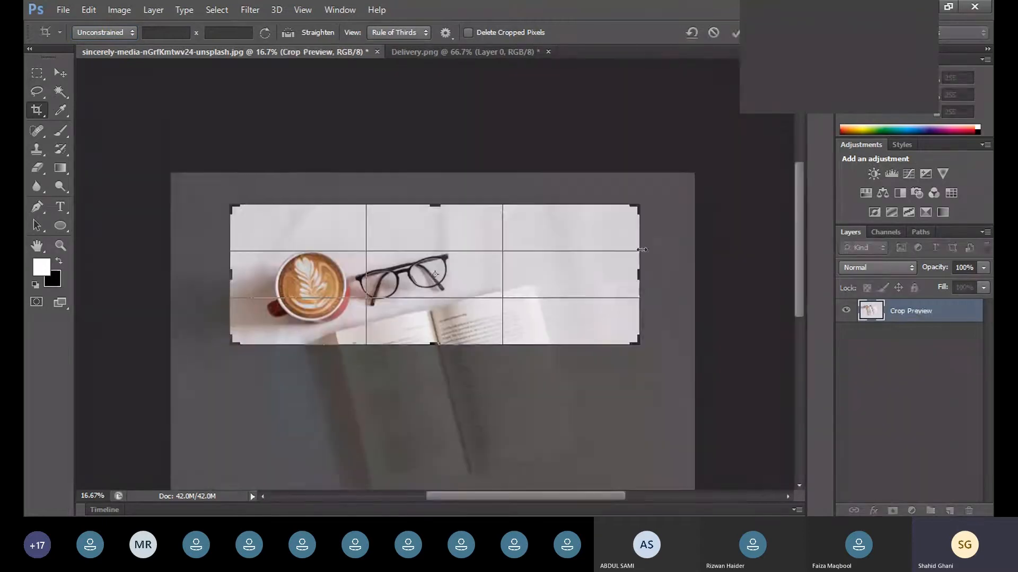
scroll(296, 400, down, 3)
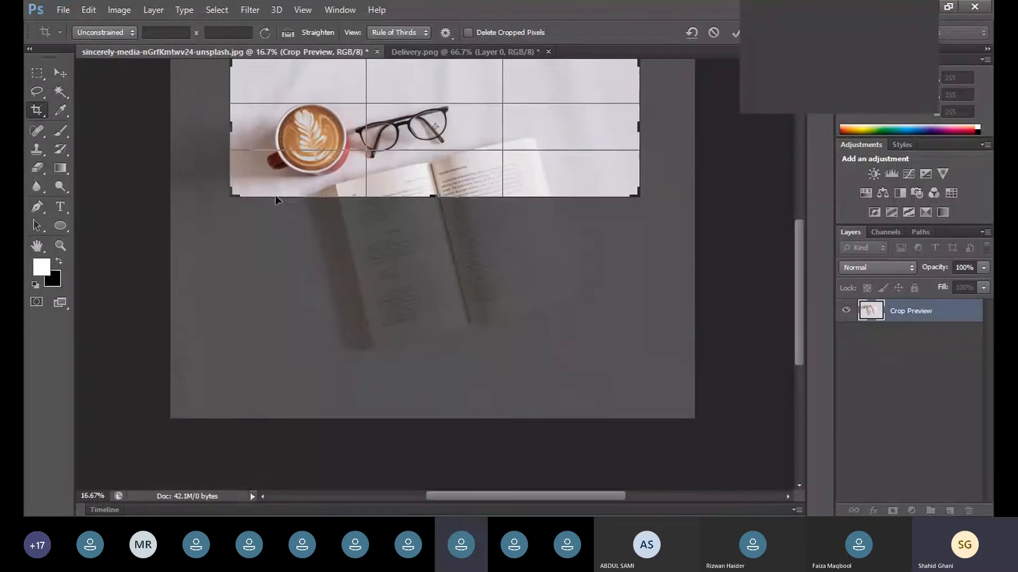
key(Escape)
- Try a tall, narrow unconstrained crop around the cup and the book's edge, and undo it
drag(264, 147, 358, 427)
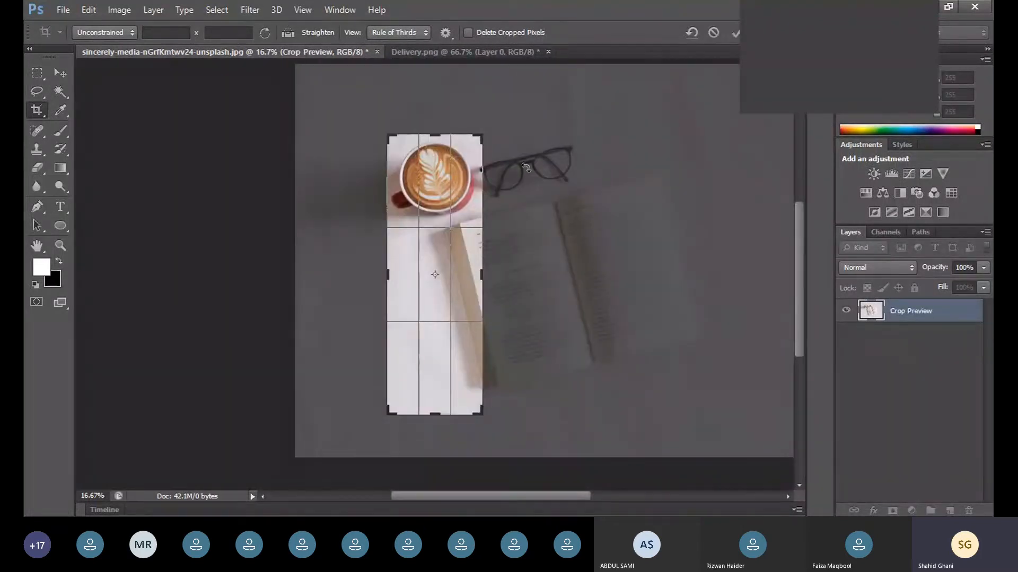
key(Return)
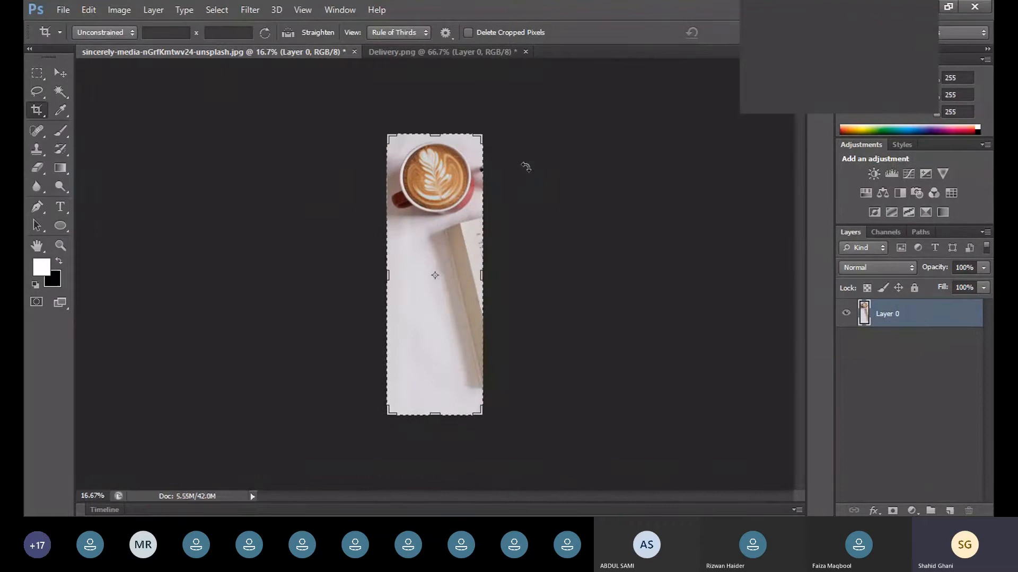
key(ctrl+z)
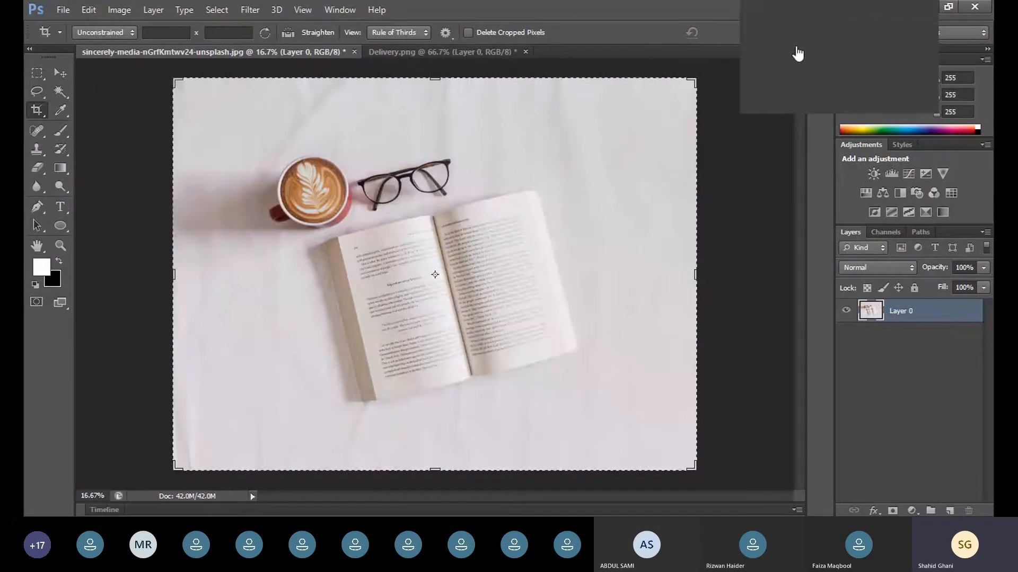
- Constrain the Crop tool to the original ratio, try a slight adjustment of the frame's opposite corners, and reject the crop
click(119, 34)
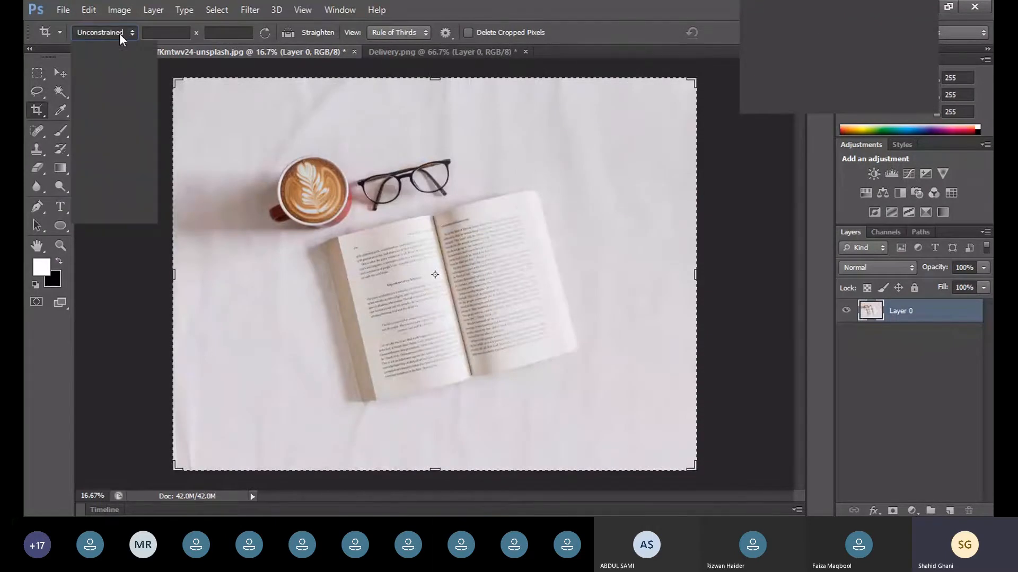
click(106, 64)
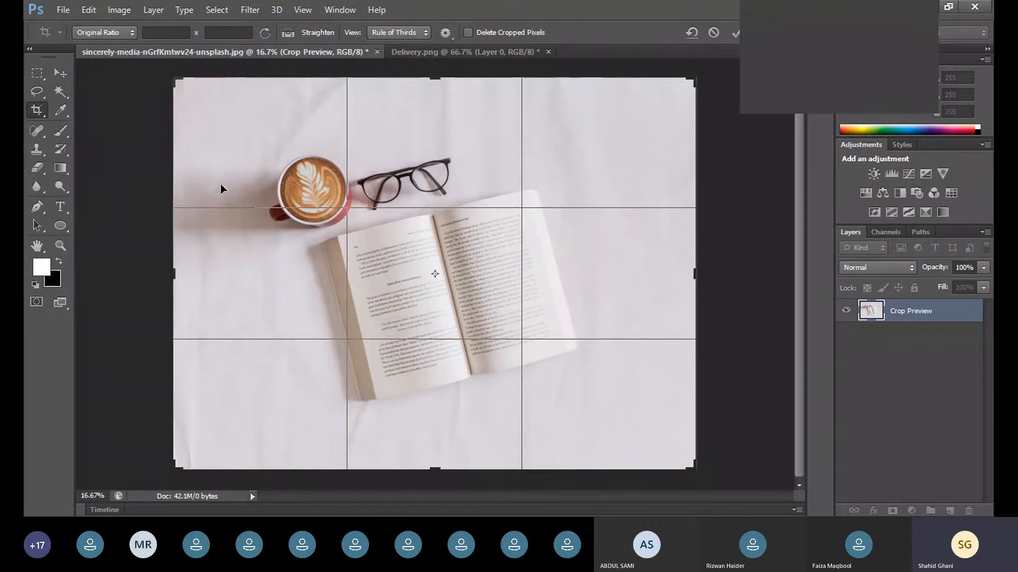
mouse_move(183, 94)
mouse_down()
mouse_move(199, 130)
mouse_move(200, 102)
mouse_move(180, 95)
mouse_up()
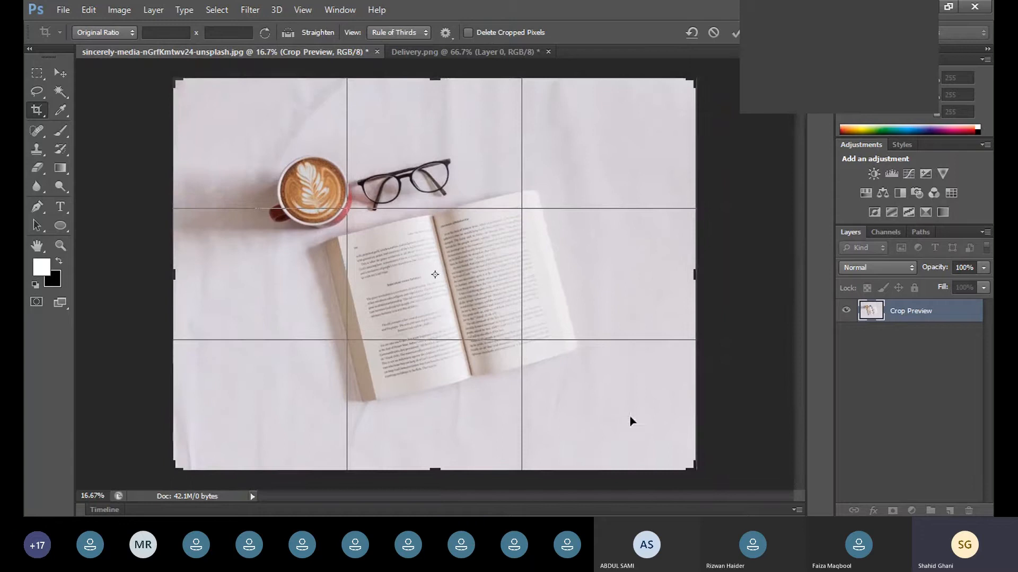
mouse_move(693, 468)
mouse_down()
mouse_move(566, 408)
mouse_move(604, 350)
mouse_move(633, 424)
mouse_move(610, 360)
mouse_move(570, 380)
mouse_move(635, 463)
mouse_move(615, 392)
mouse_move(663, 409)
mouse_move(501, 324)
mouse_move(659, 455)
mouse_move(693, 466)
mouse_move(705, 448)
mouse_move(559, 440)
mouse_move(567, 448)
mouse_move(608, 424)
mouse_move(705, 426)
mouse_move(641, 419)
mouse_move(665, 389)
mouse_move(697, 376)
mouse_move(540, 443)
mouse_move(551, 454)
mouse_move(534, 443)
mouse_move(696, 446)
mouse_move(689, 470)
mouse_up()
click(120, 137)
click(38, 112)
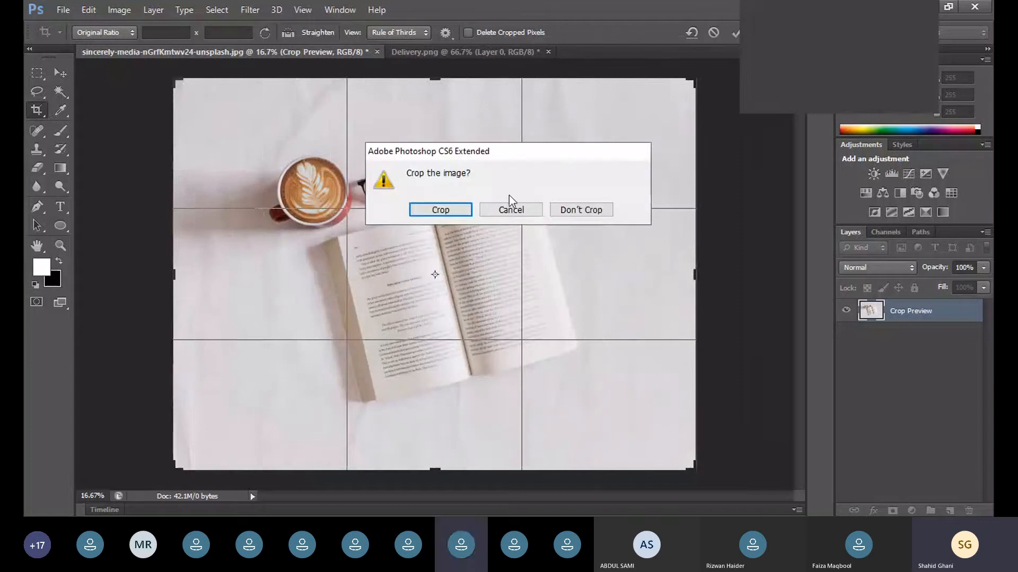
click(556, 209)
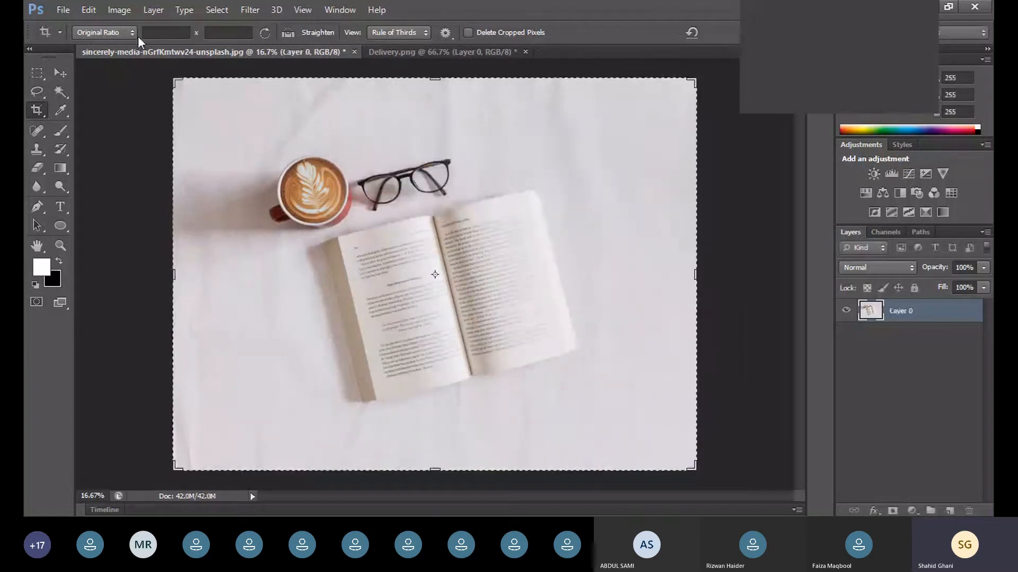
- Try an original-ratio crop frame around the cup, glasses and book, and leave the Crop tool without cropping
drag(207, 113, 634, 434)
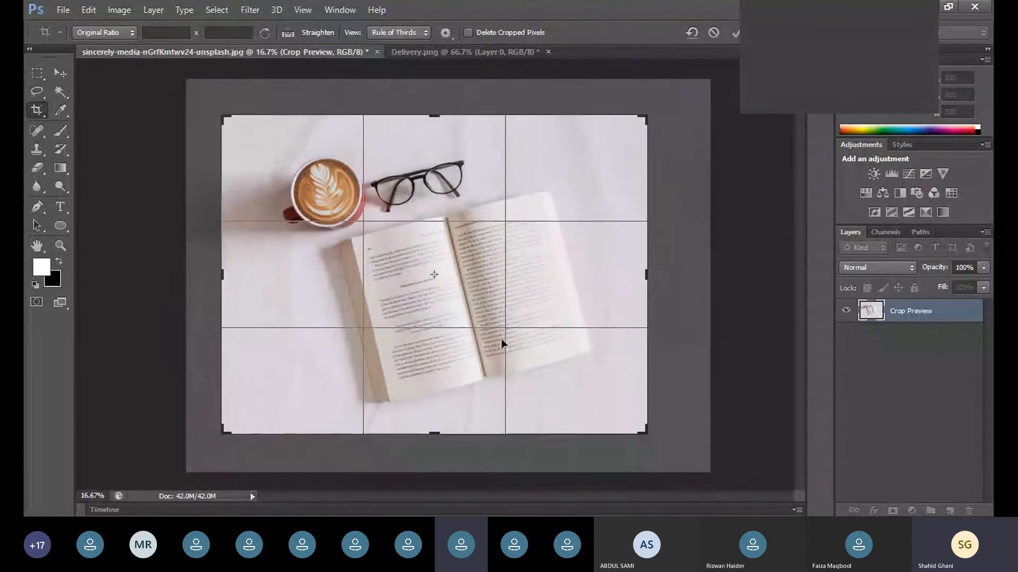
click(855, 62)
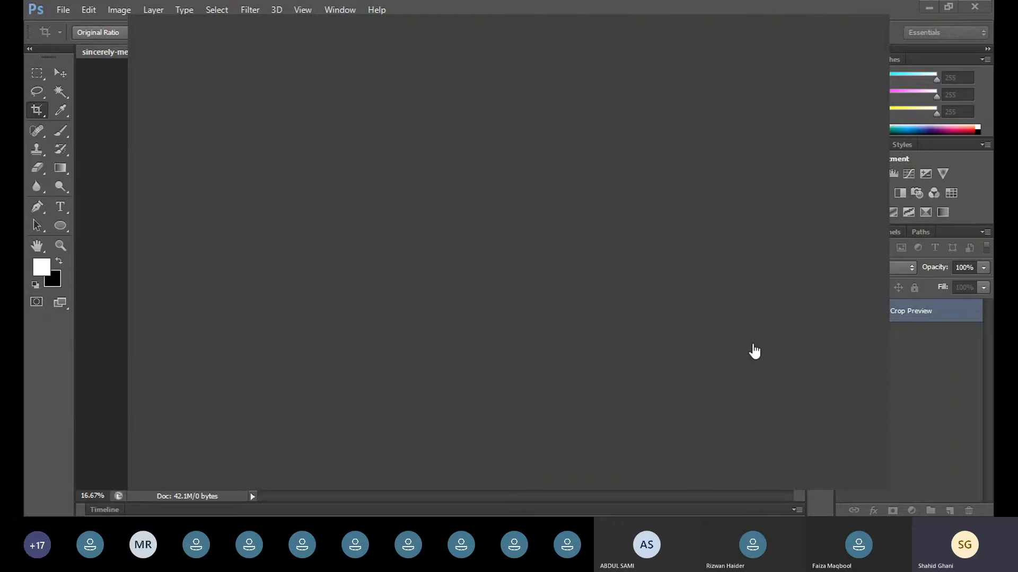
click(823, 38)
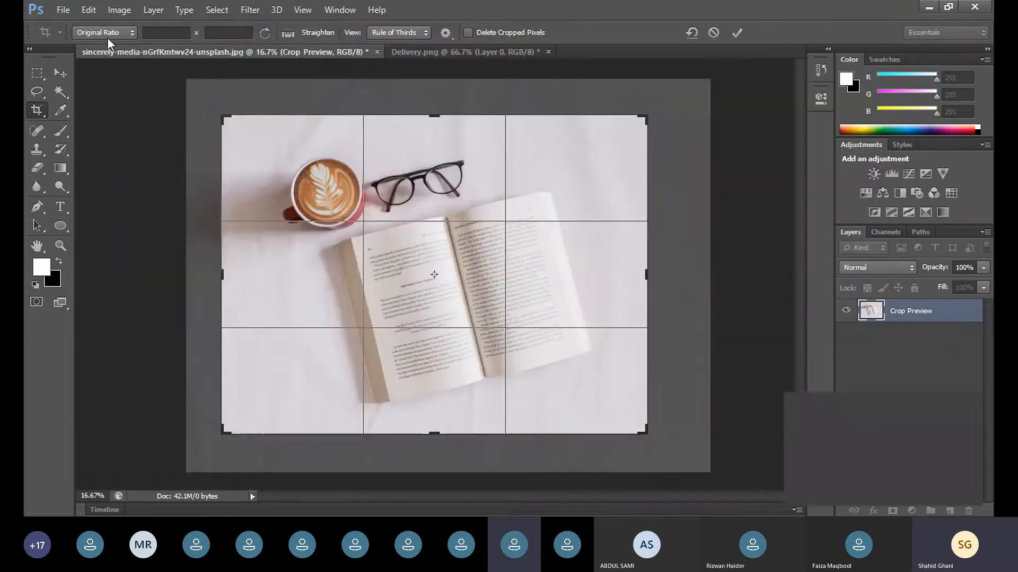
click(60, 77)
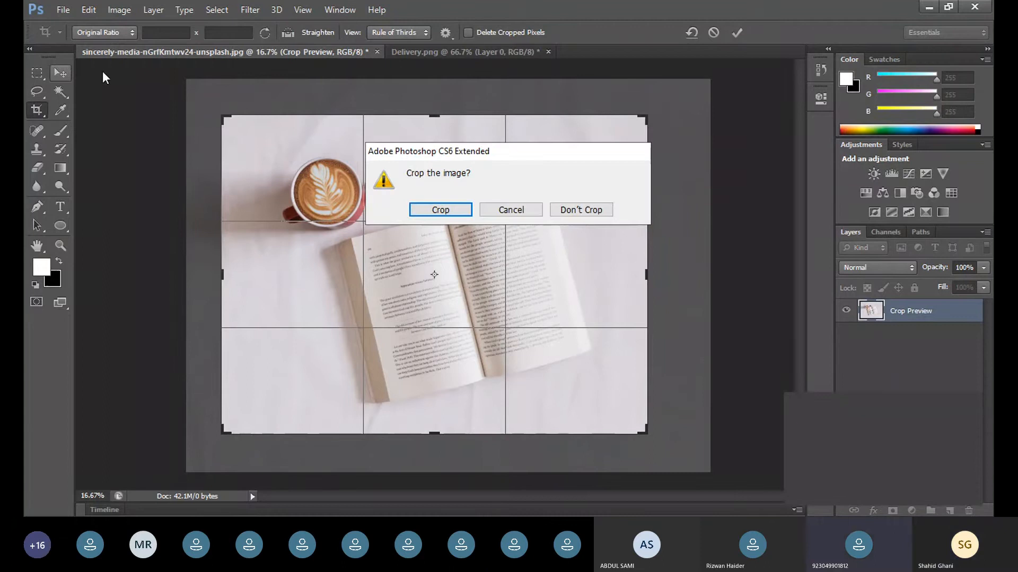
click(563, 210)
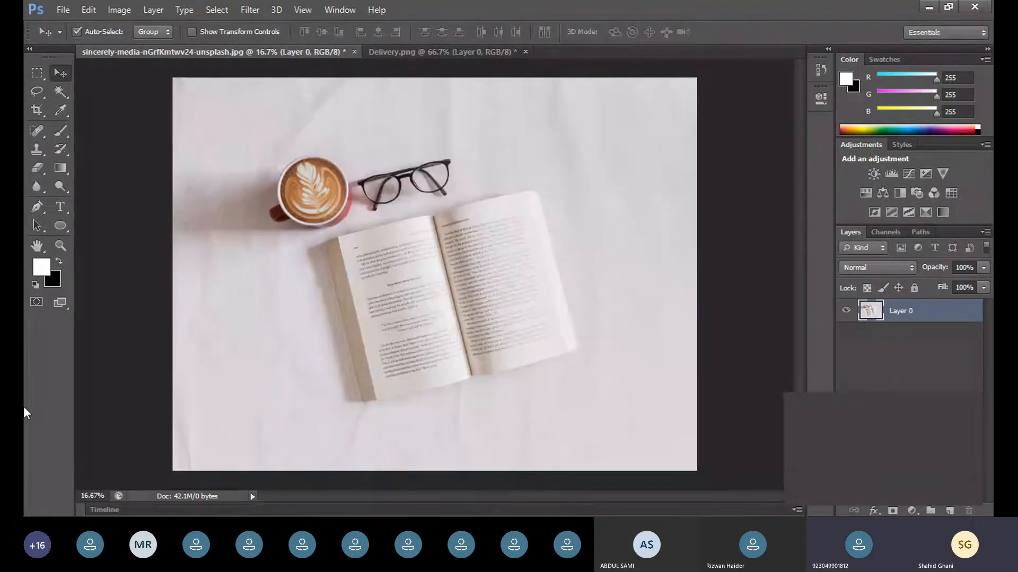
- Set the Crop tool to Unconstrained, try a wide, short crop over the cup and glasses, and undo it
click(37, 110)
click(112, 34)
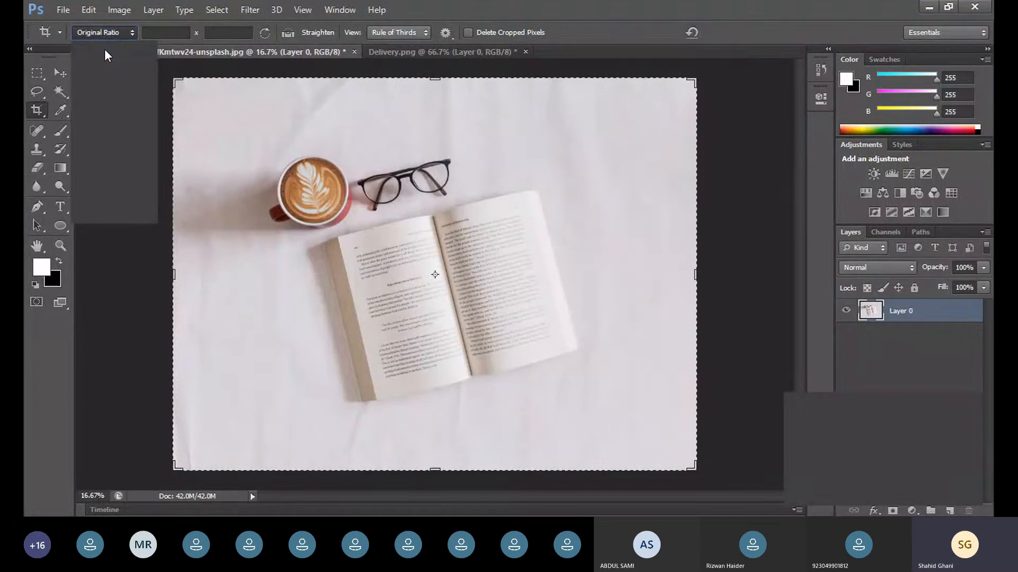
click(103, 49)
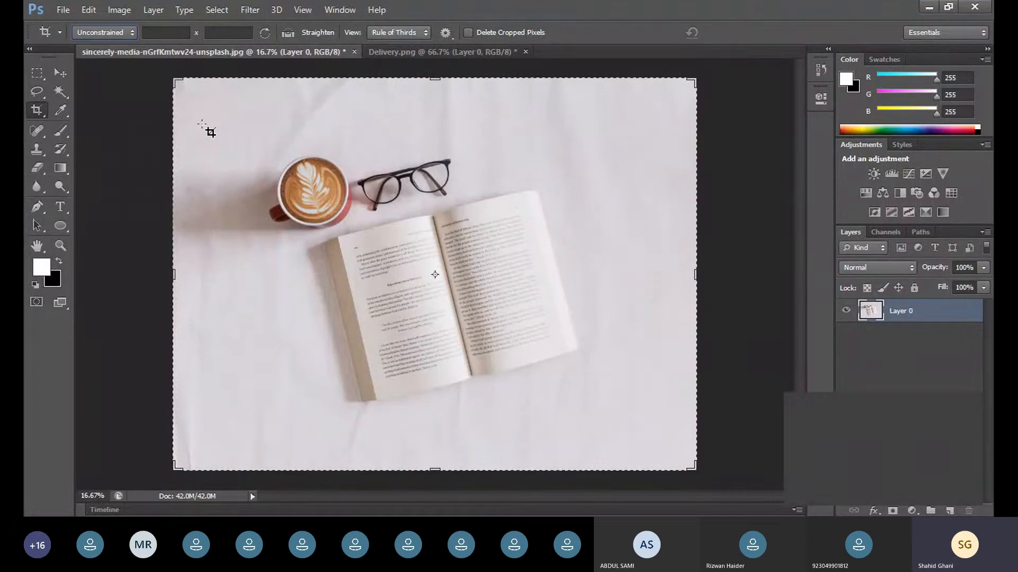
drag(192, 98, 674, 244)
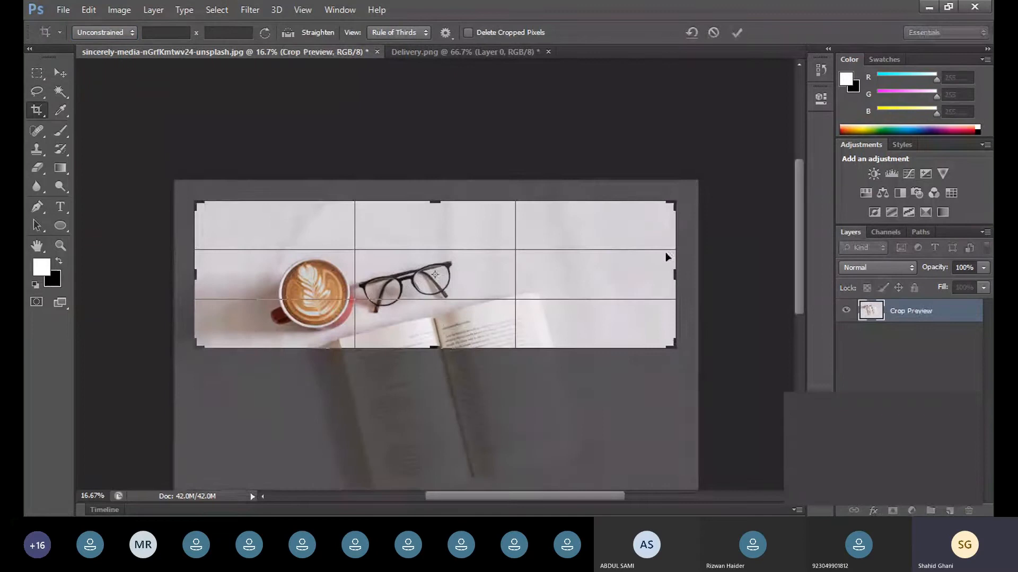
key(Return)
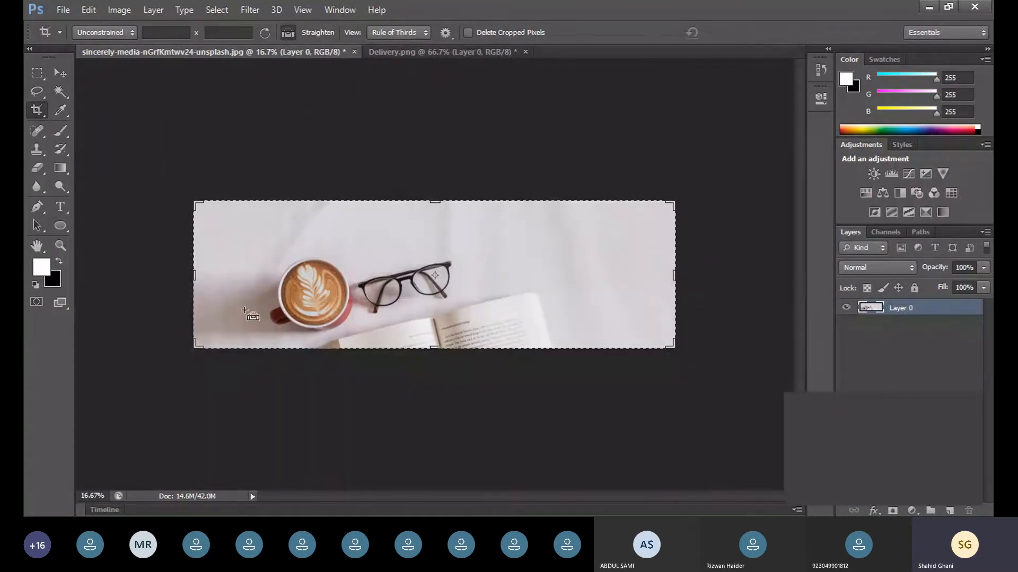
key(ctrl+z)
- Try and undo a tall, narrow crop around the cup, and cancel a larger unconstrained frame around all the objects
drag(243, 120, 373, 438)
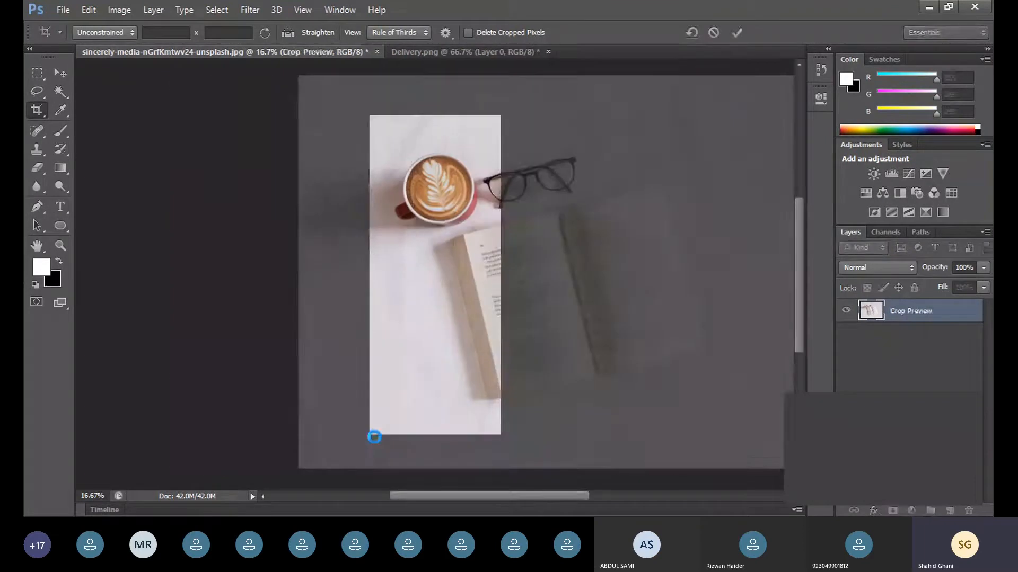
key(Return)
key(ctrl+z)
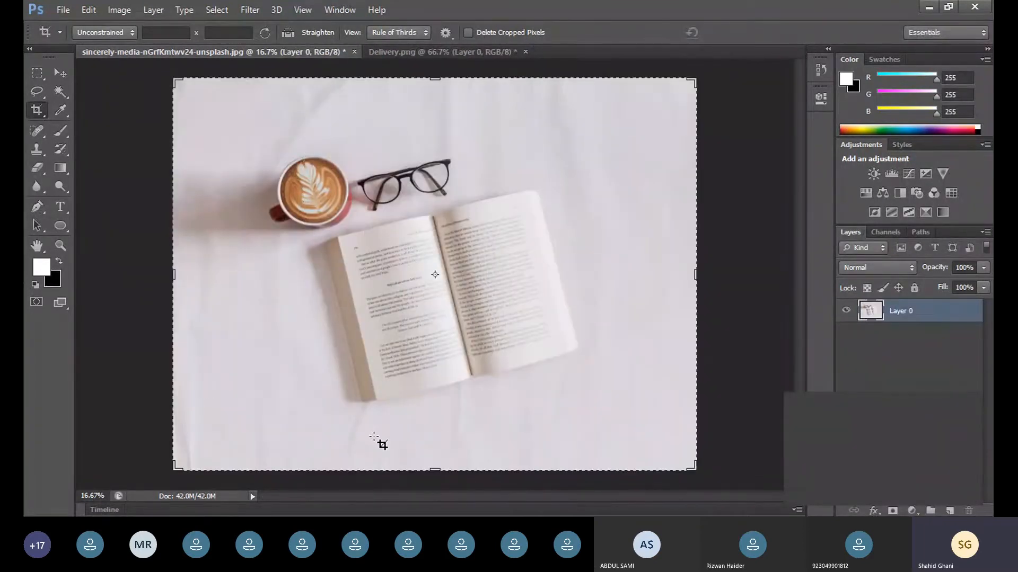
drag(192, 105, 673, 442)
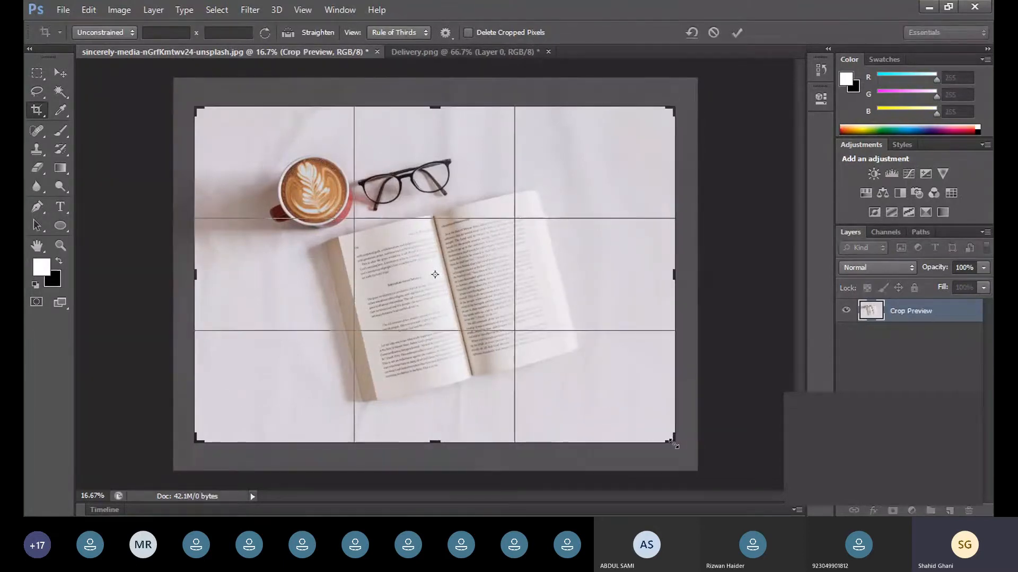
key(Escape)
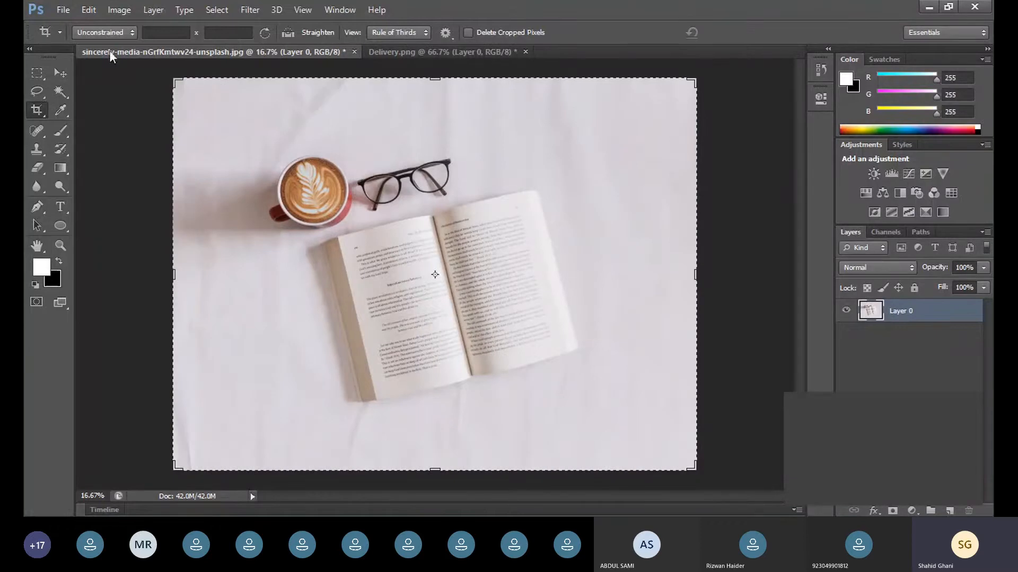
- Set the Crop tool back to Original Ratio, try a crop slightly inside the photo's edges, and leave the tool
click(98, 35)
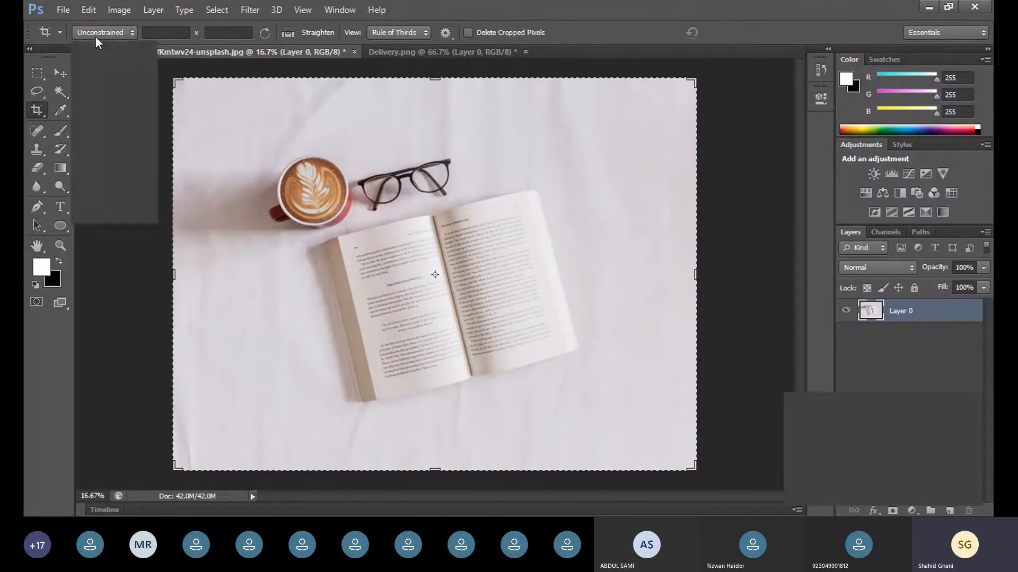
click(118, 61)
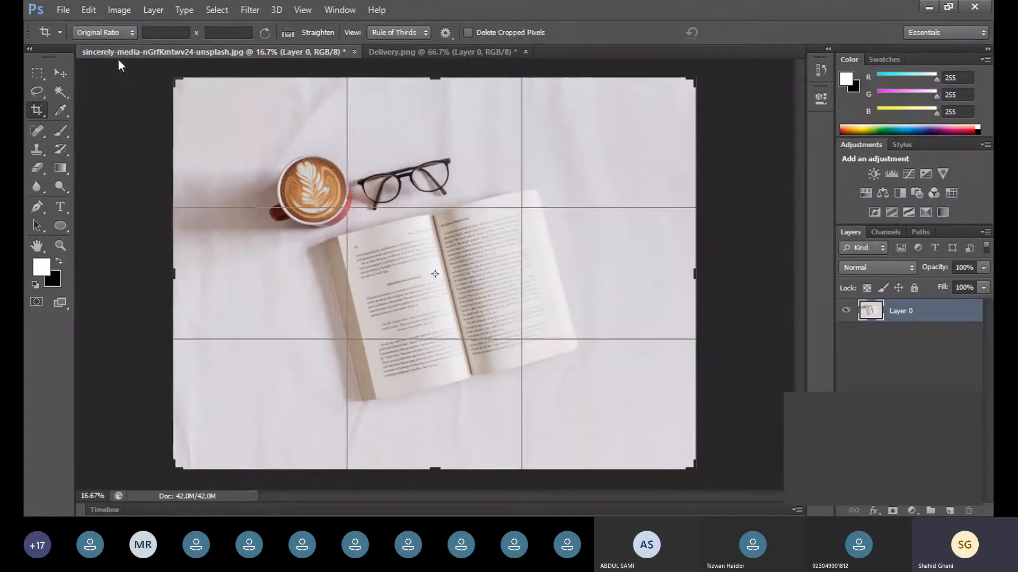
click(37, 113)
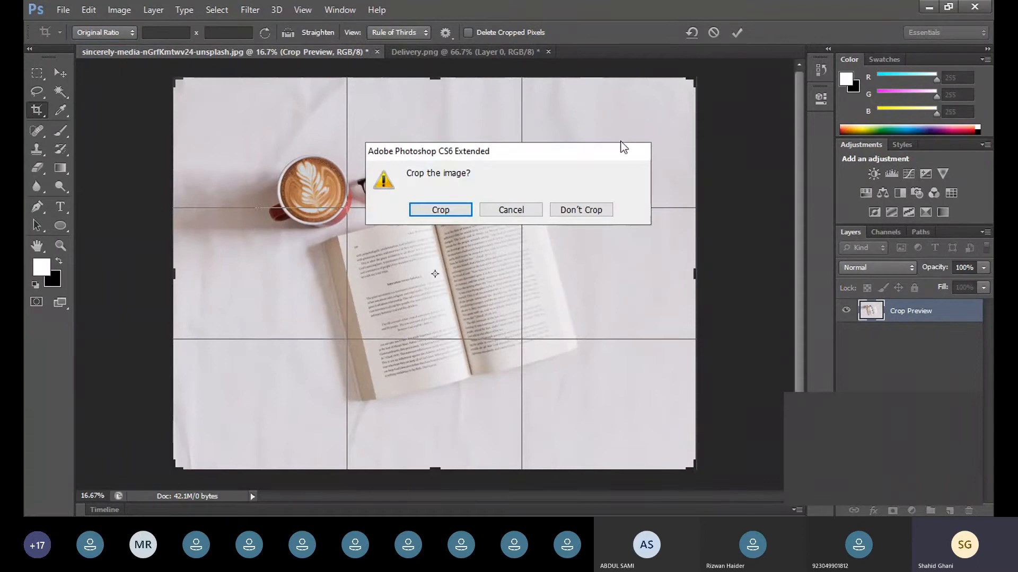
click(597, 210)
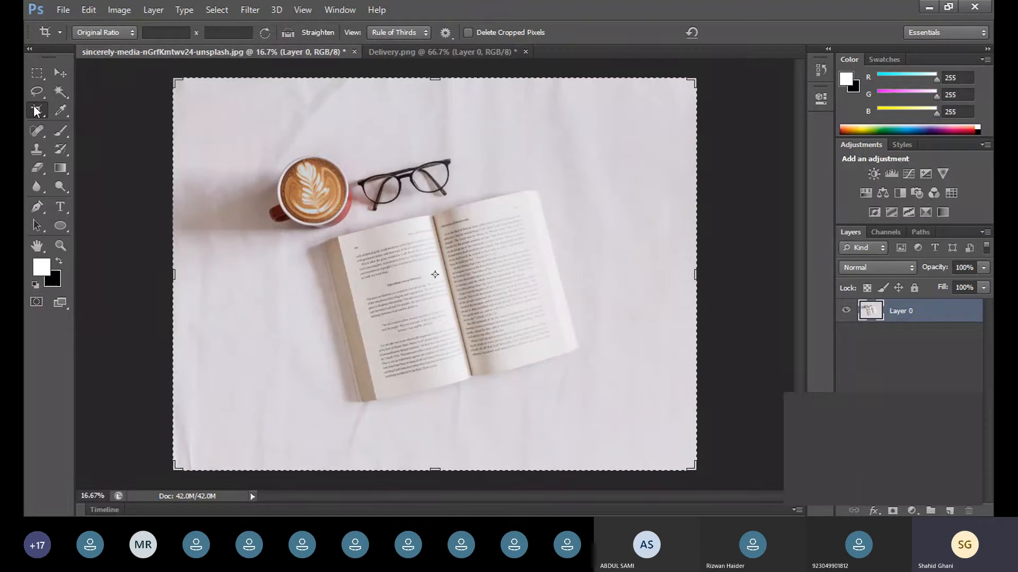
drag(195, 99, 219, 269)
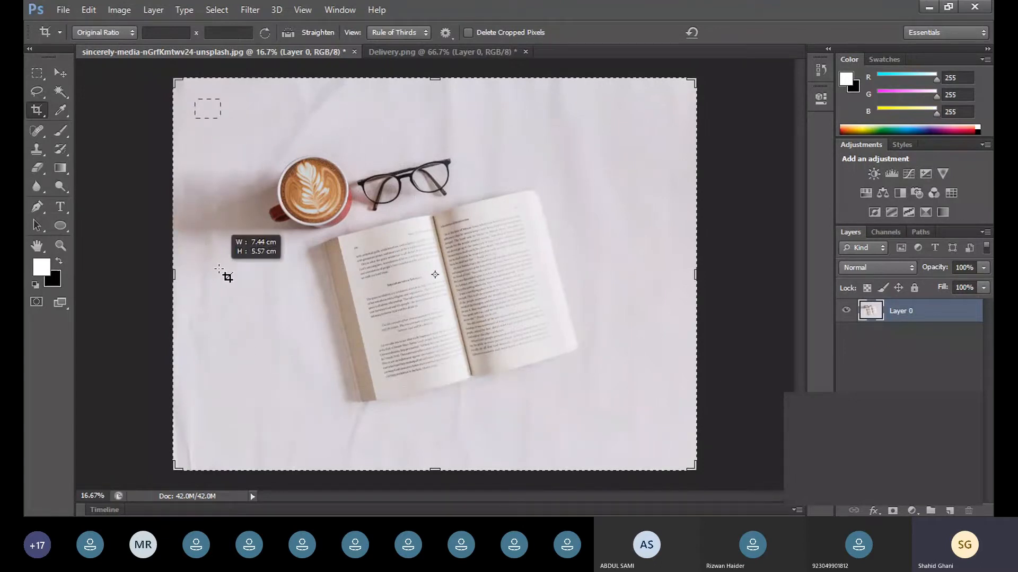
drag(219, 269, 683, 453)
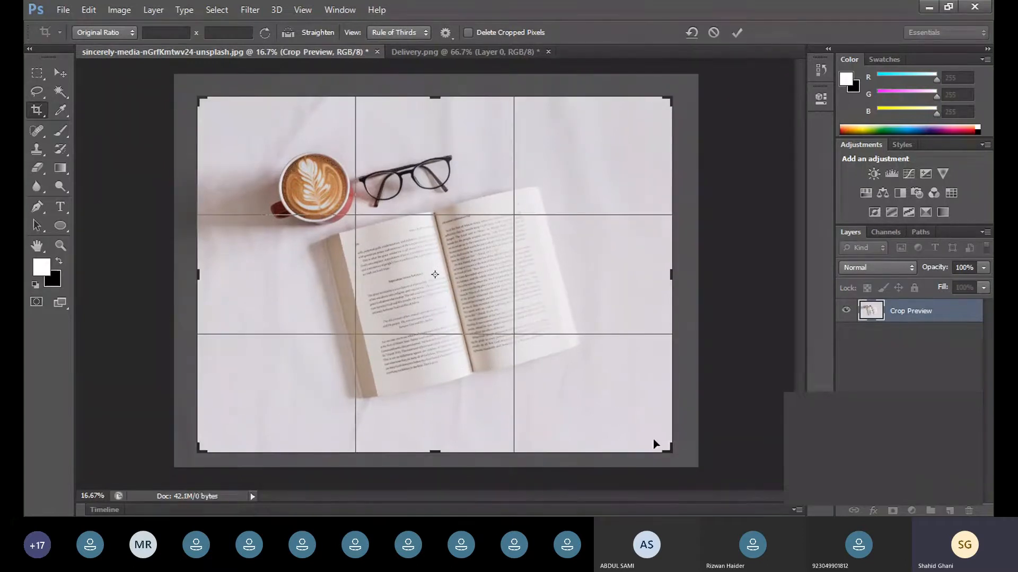
key(Return)
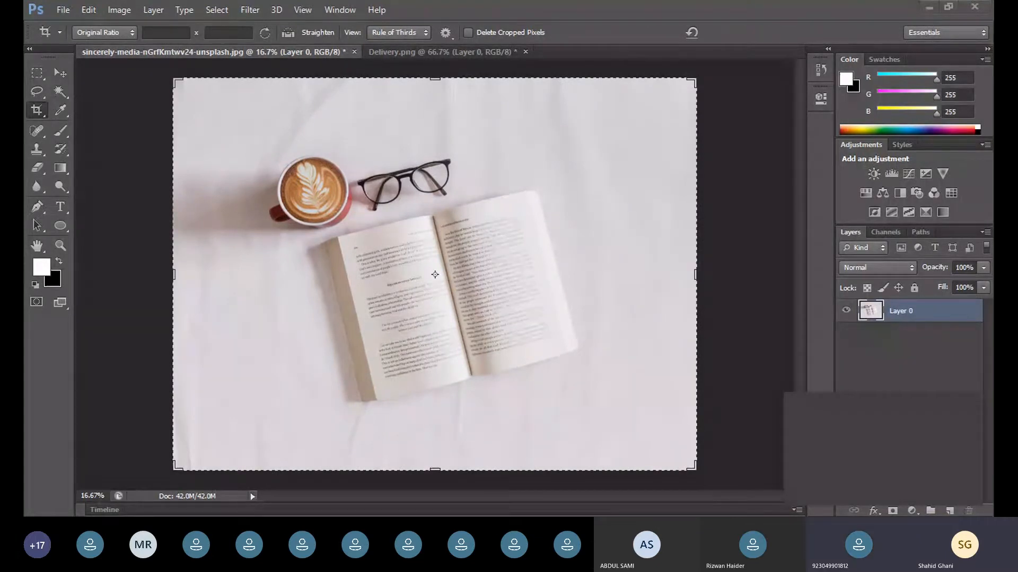
click(59, 72)
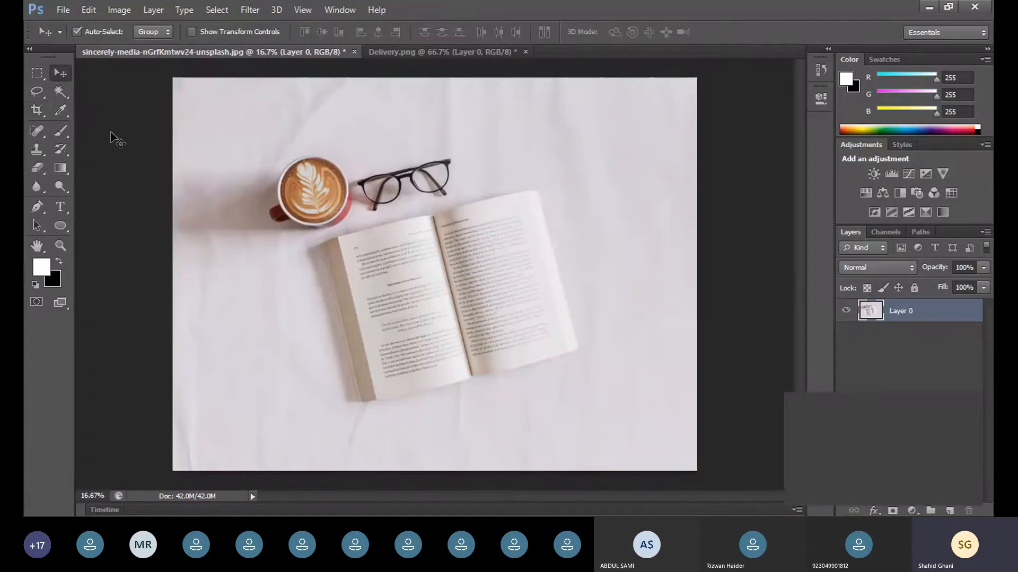
- Draw another original-ratio crop frame around the objects, shift the photo inside it, and cancel the crop
click(35, 111)
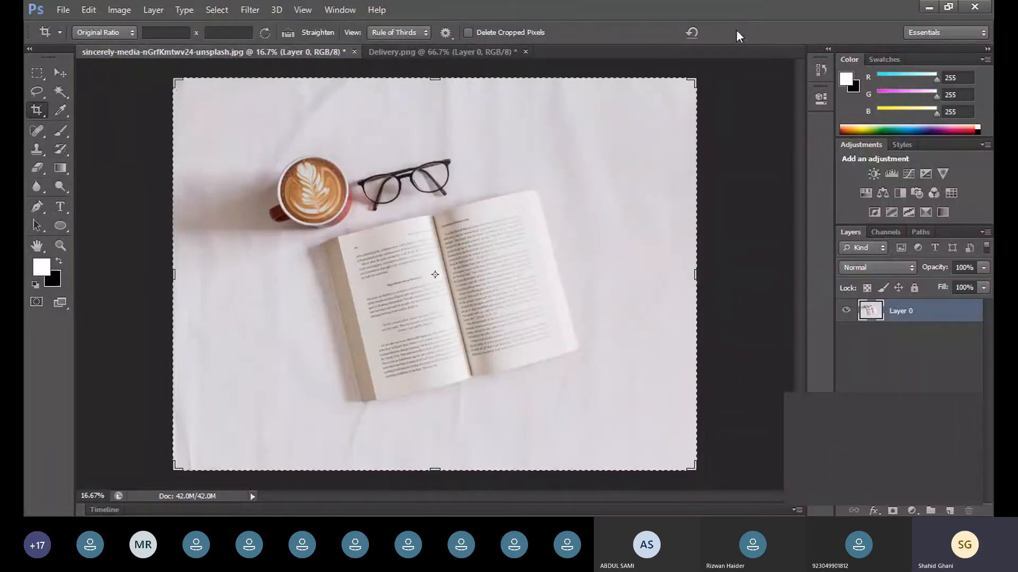
drag(188, 124, 684, 445)
drag(486, 368, 538, 381)
key(Escape)
- Constrain the Crop tool to the 1 x 1 (Square) ratio and dismiss the pending crop
click(108, 33)
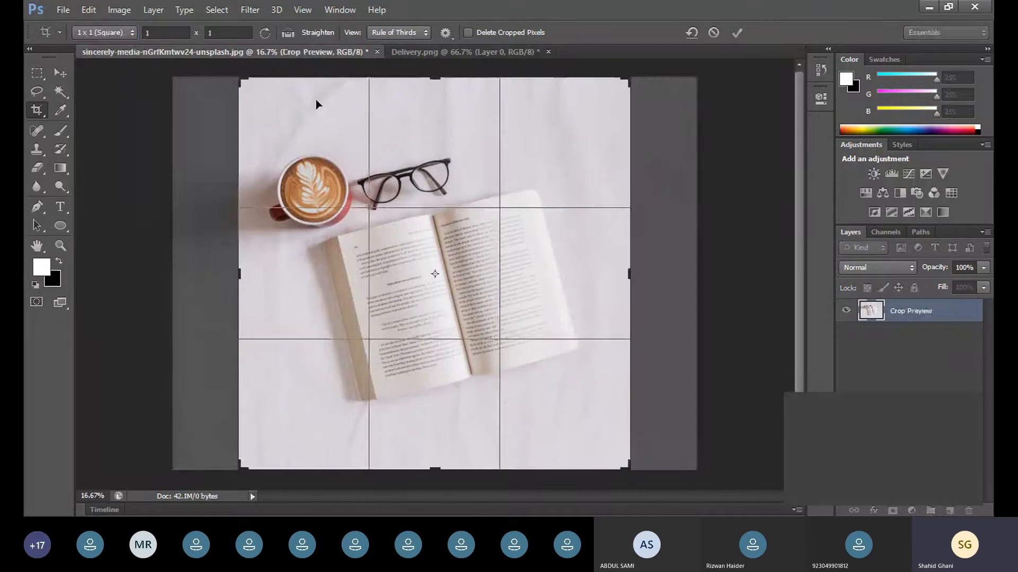
click(38, 110)
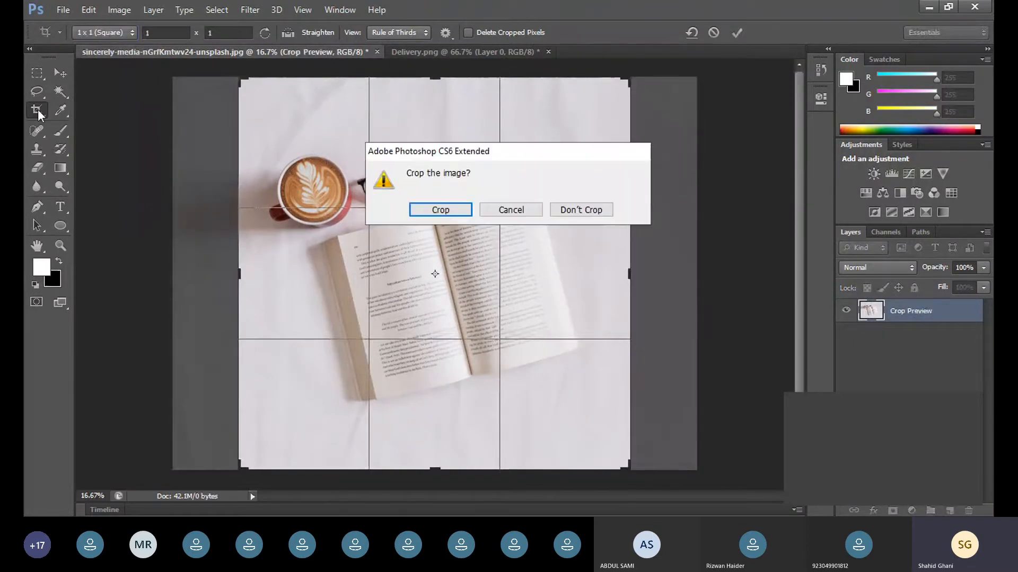
click(574, 211)
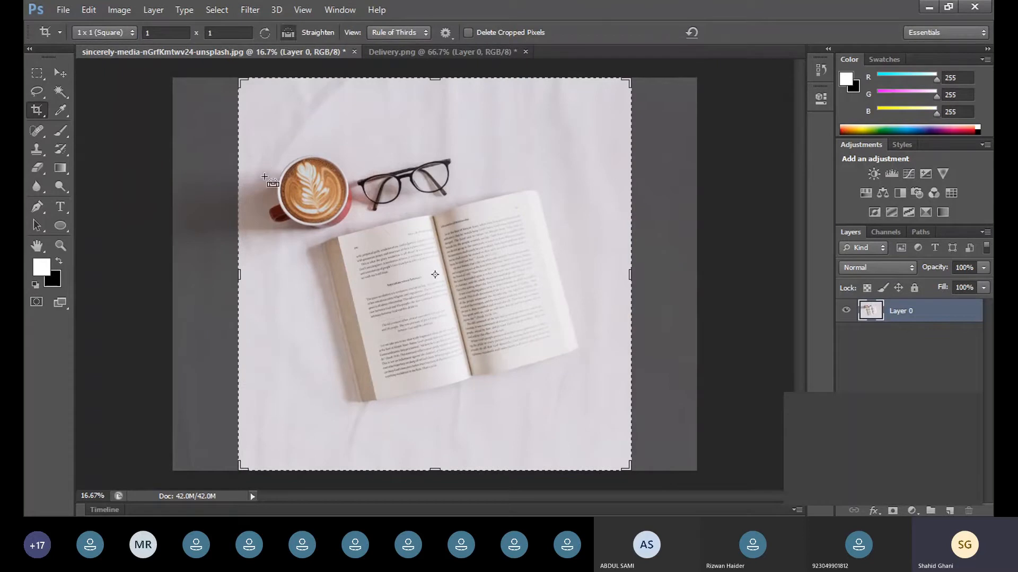
- Try a square crop around the book and glasses, step back to the uncropped photo, and leave the Crop tool
drag(277, 118, 559, 395)
drag(490, 339, 482, 309)
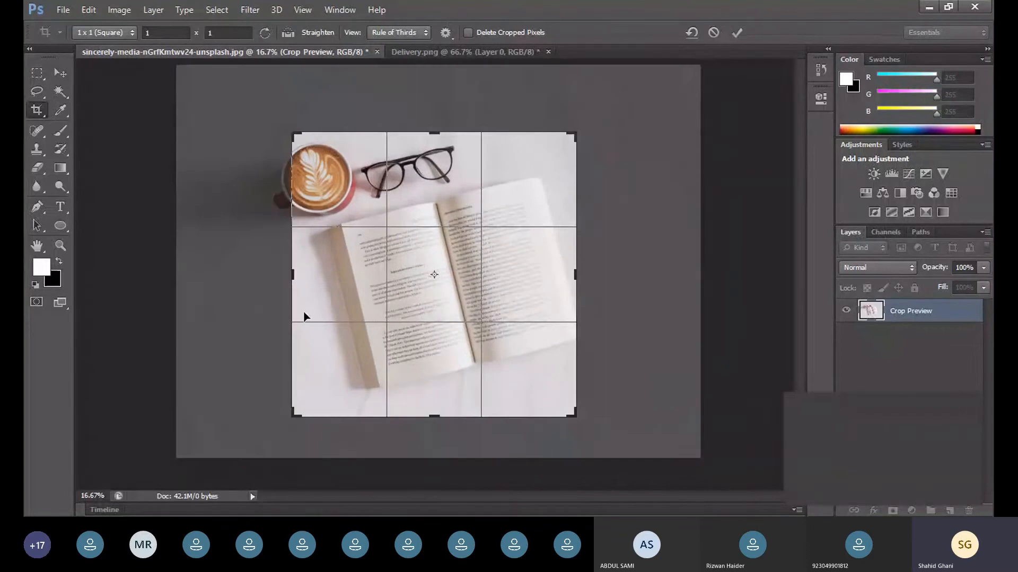
key(Return)
key(ctrl)
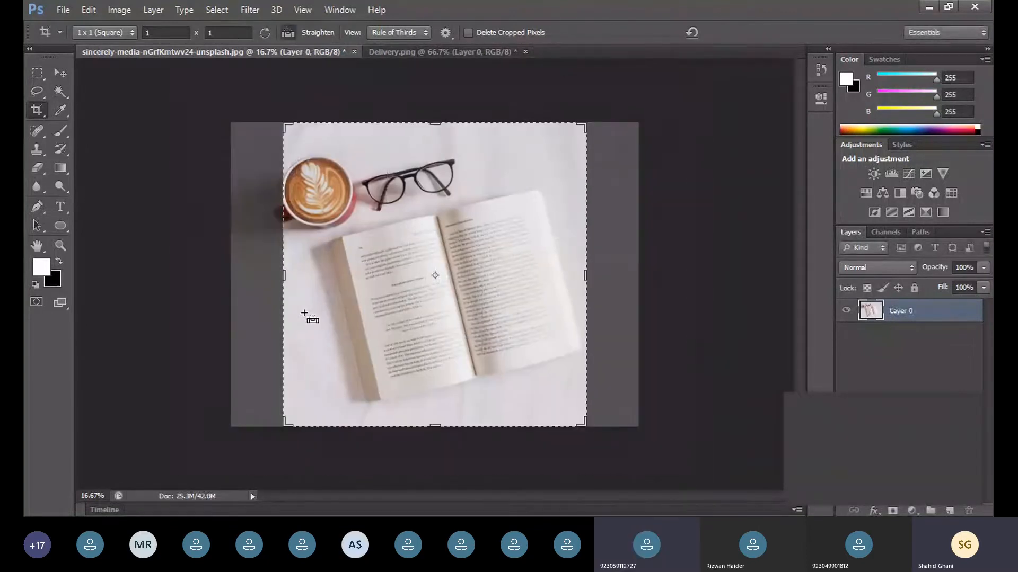
key(ctrl+alt+z)
key(ctrl+alt+z)
key(ctrl+shift+z)
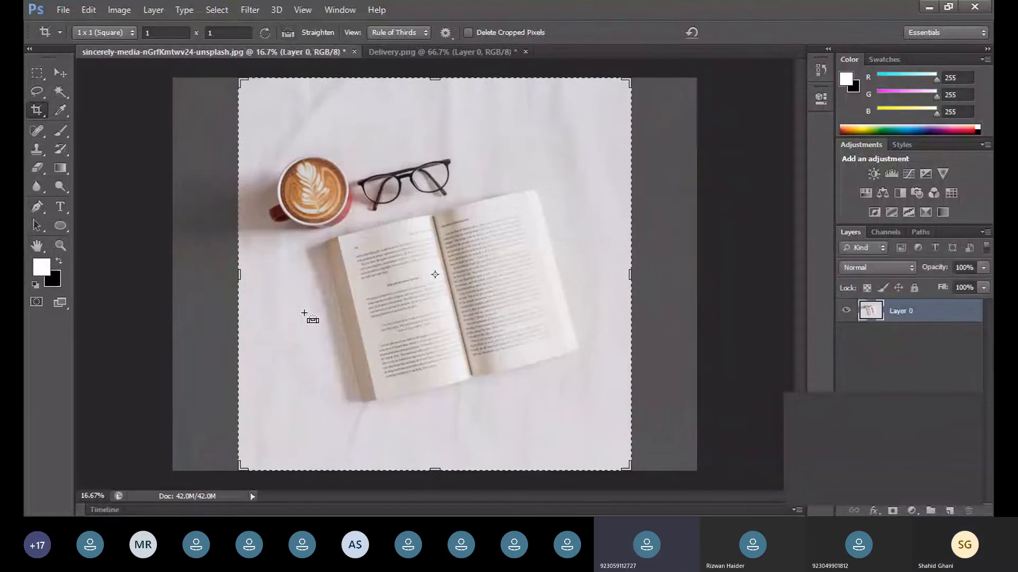
click(71, 76)
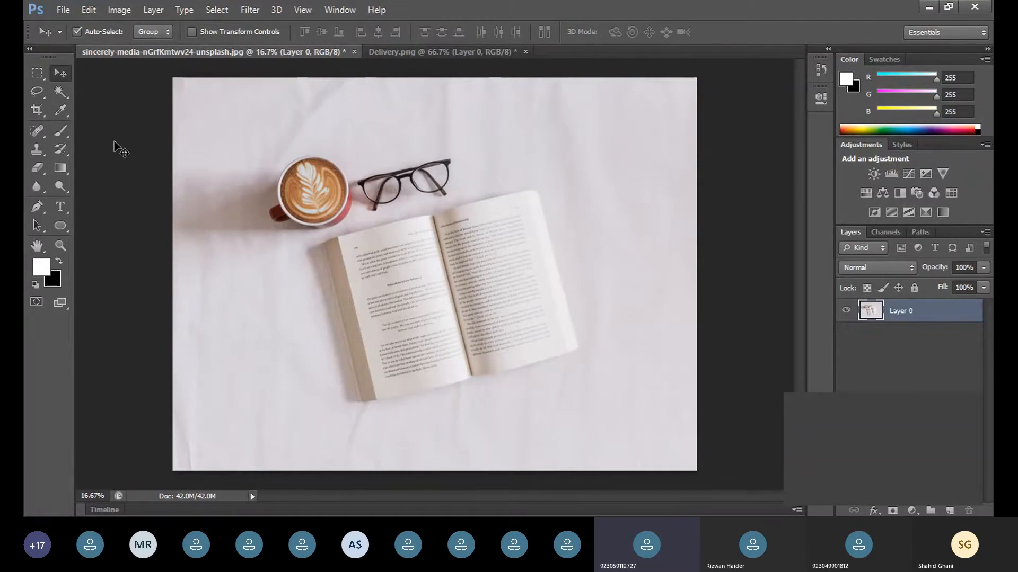
- Review the photo's Image Size settings and its Canvas Size settings, cancelling both dialogs
key(ctrl+alt+i)
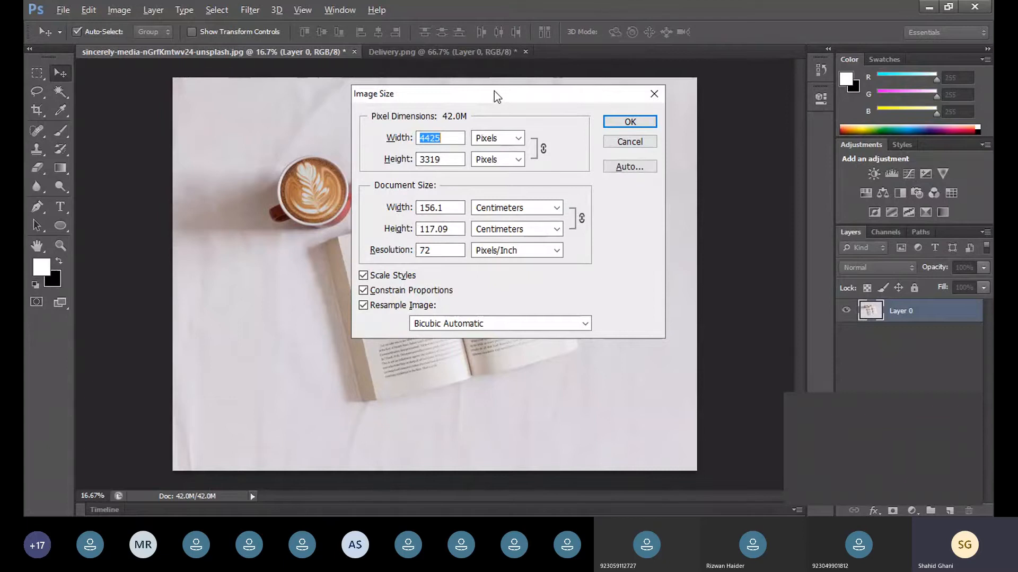
drag(494, 91, 443, 128)
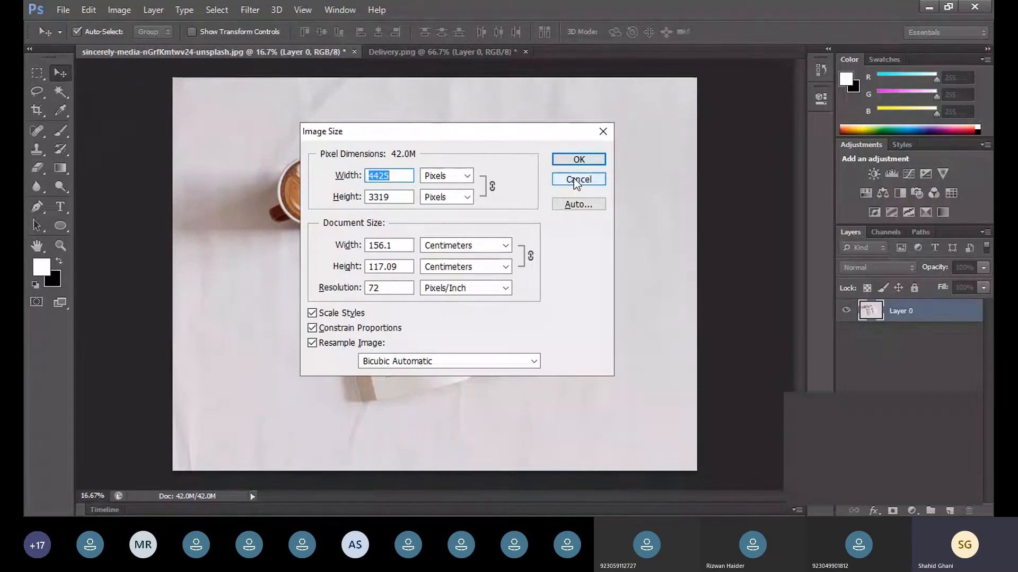
click(577, 181)
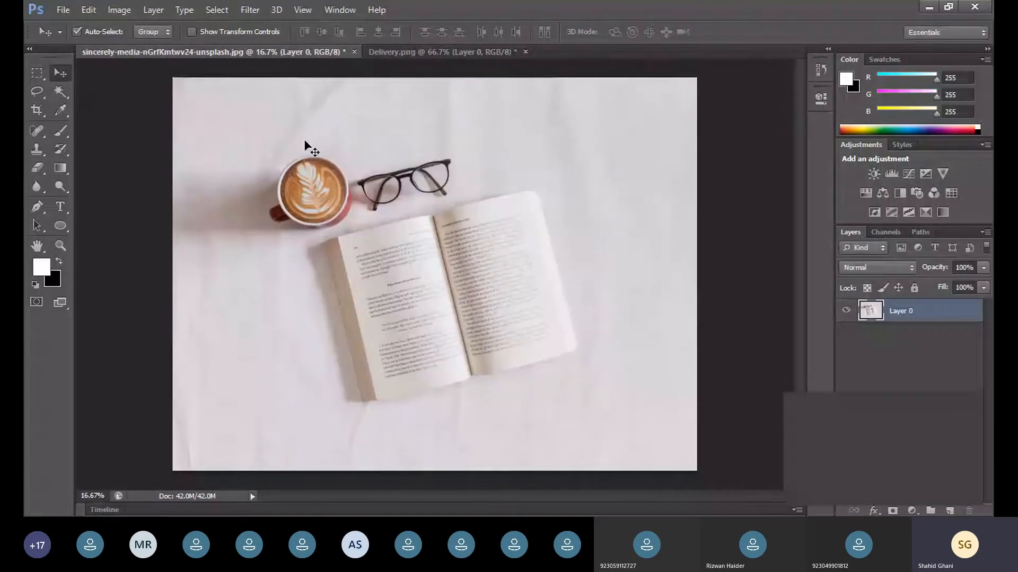
click(119, 11)
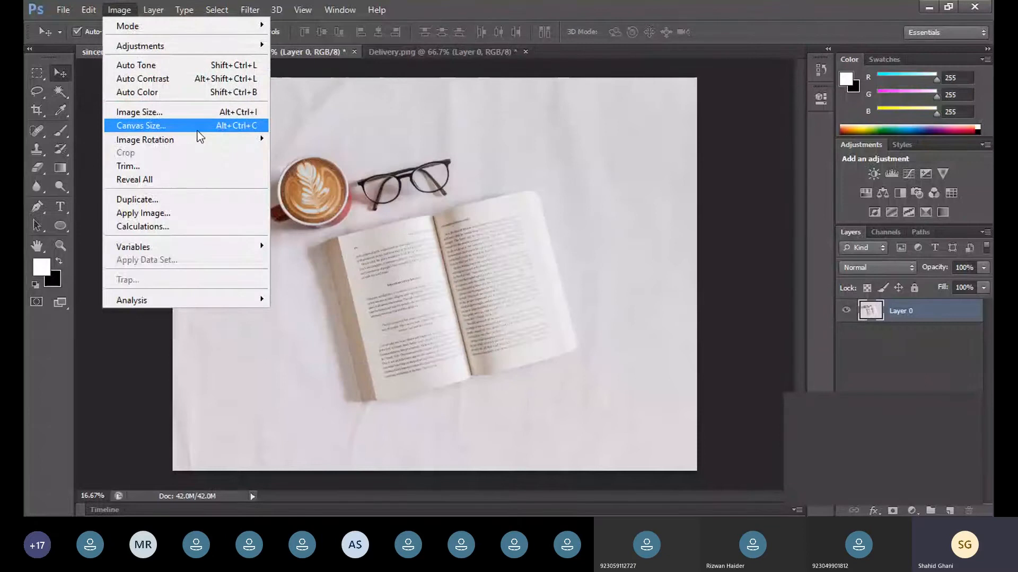
click(237, 132)
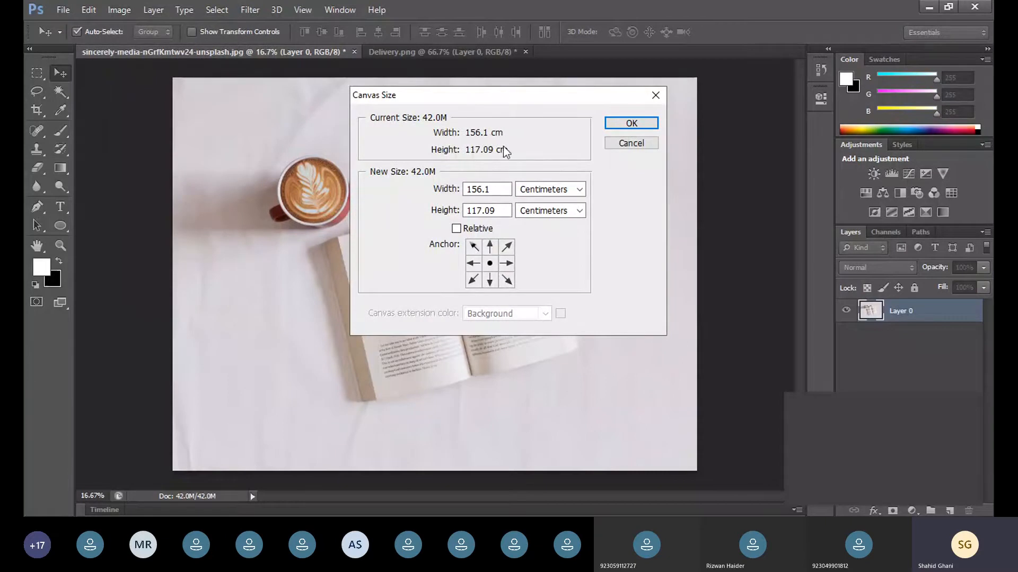
click(639, 142)
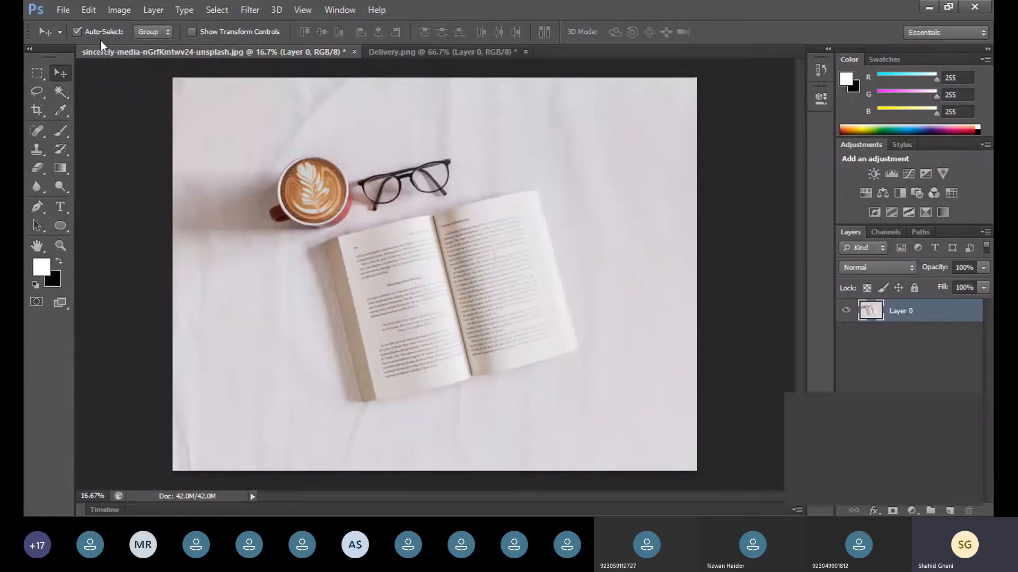
- Open the photo's Image Size and Canvas Size dialogs once more to compare their options, and cancel each
click(126, 11)
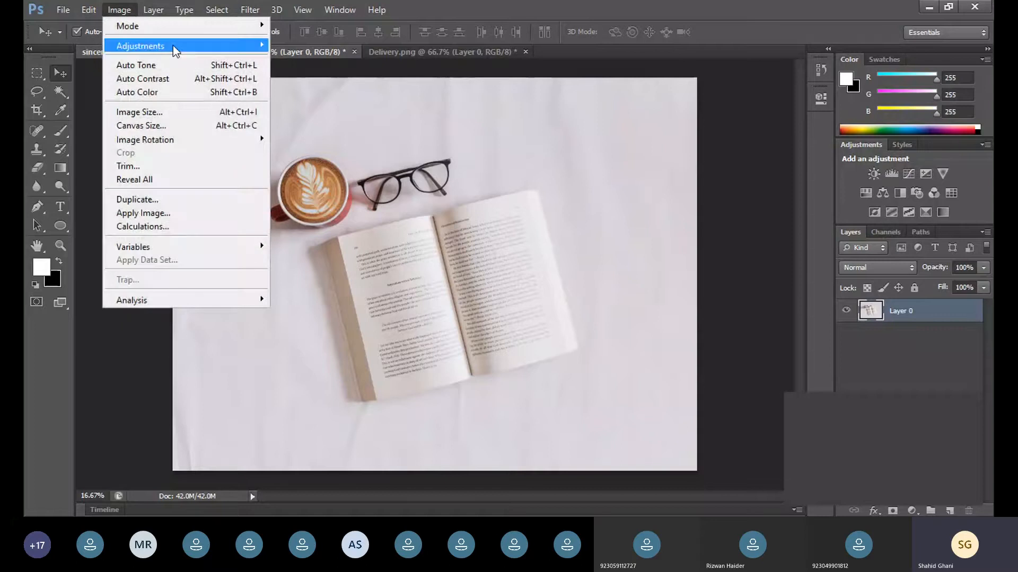
click(219, 115)
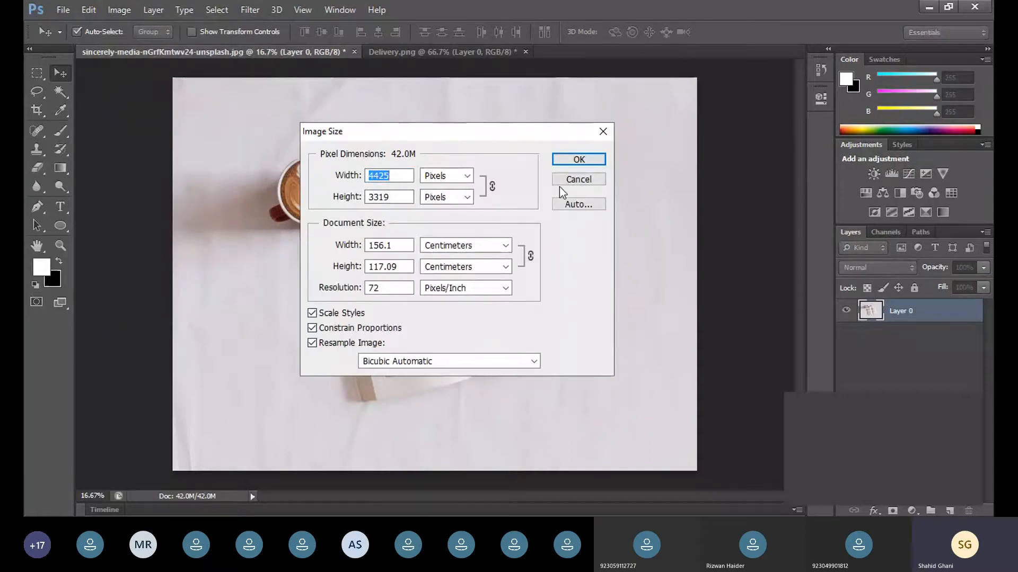
click(577, 181)
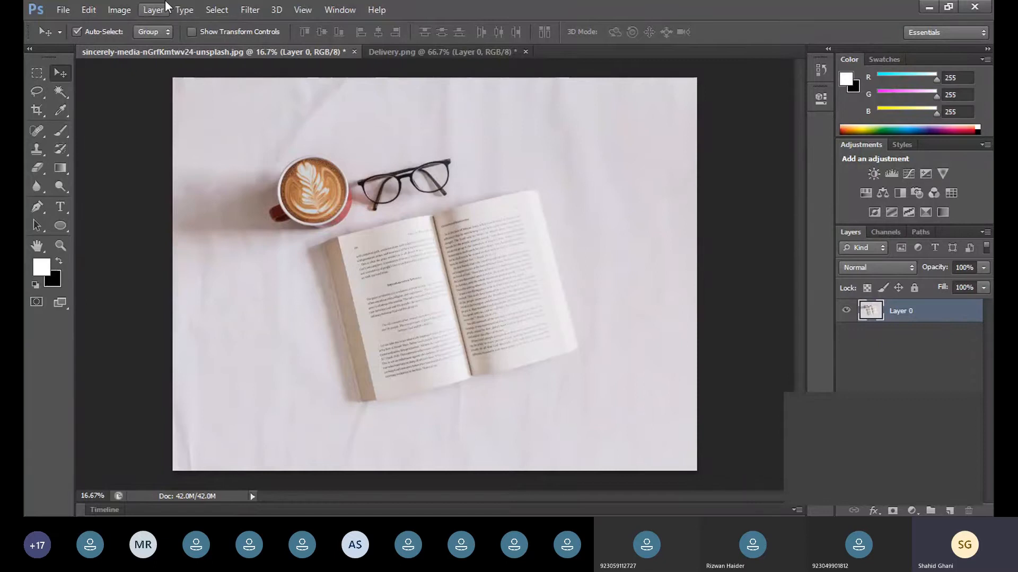
click(106, 10)
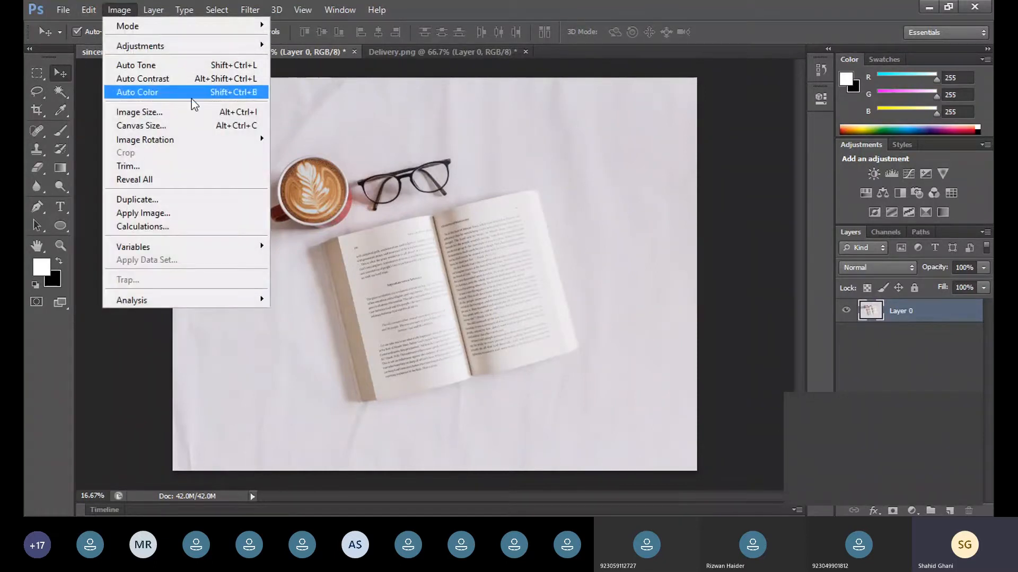
click(174, 126)
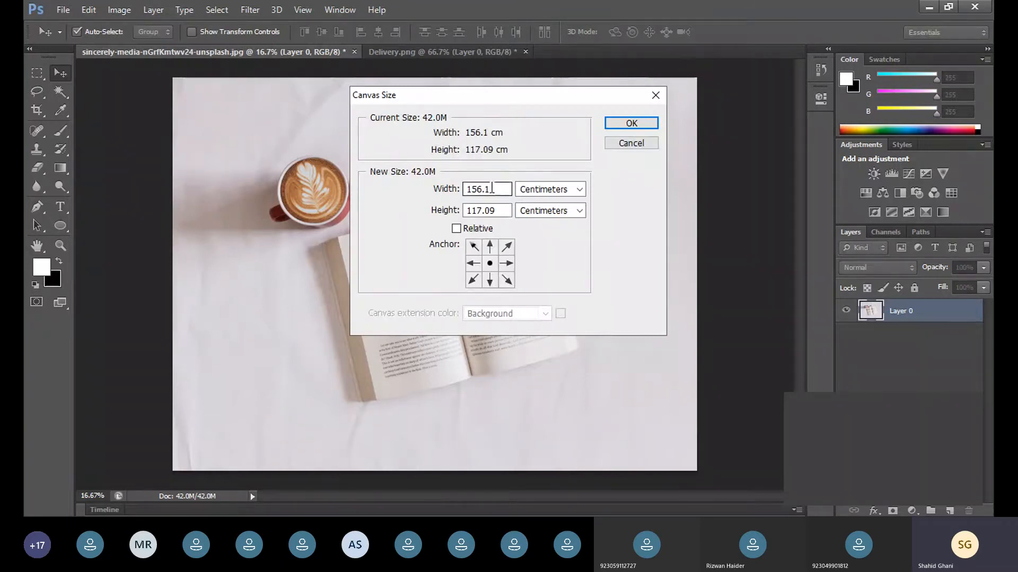
click(632, 147)
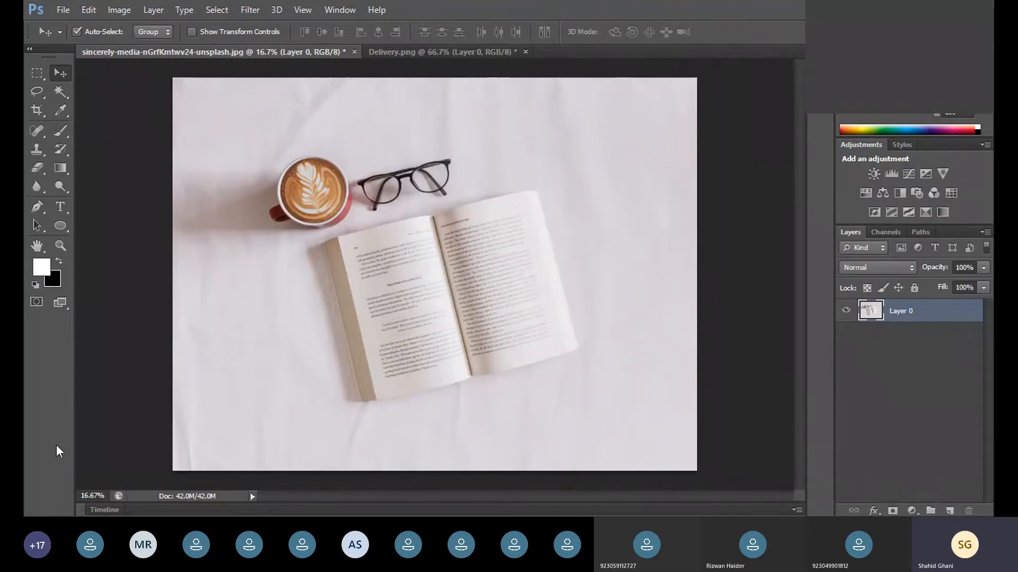
- Try a 1 x 1 (Square) crop, resizing and repositioning it around the cup, glasses and book, and dismiss it
click(37, 110)
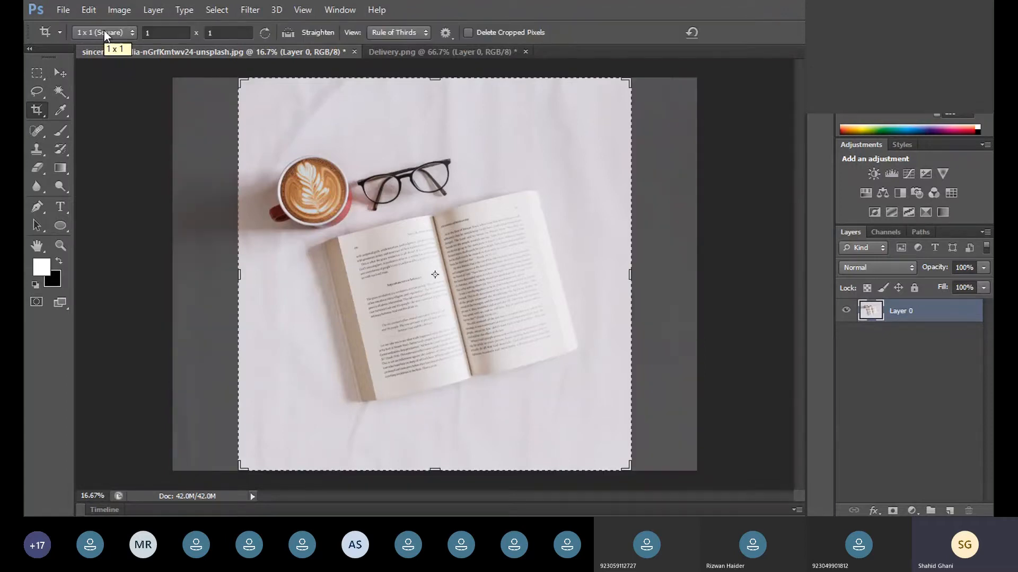
click(104, 33)
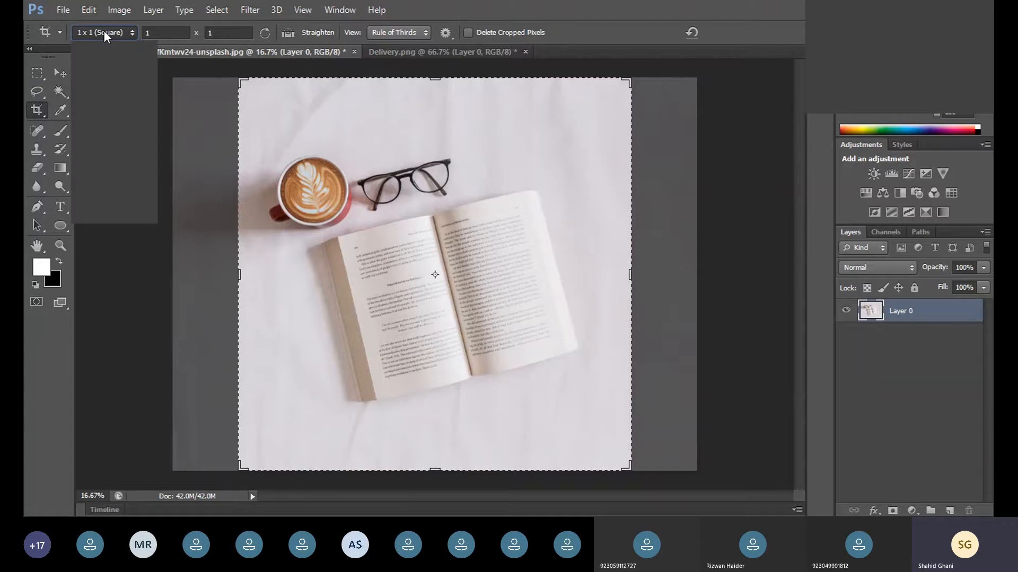
click(149, 60)
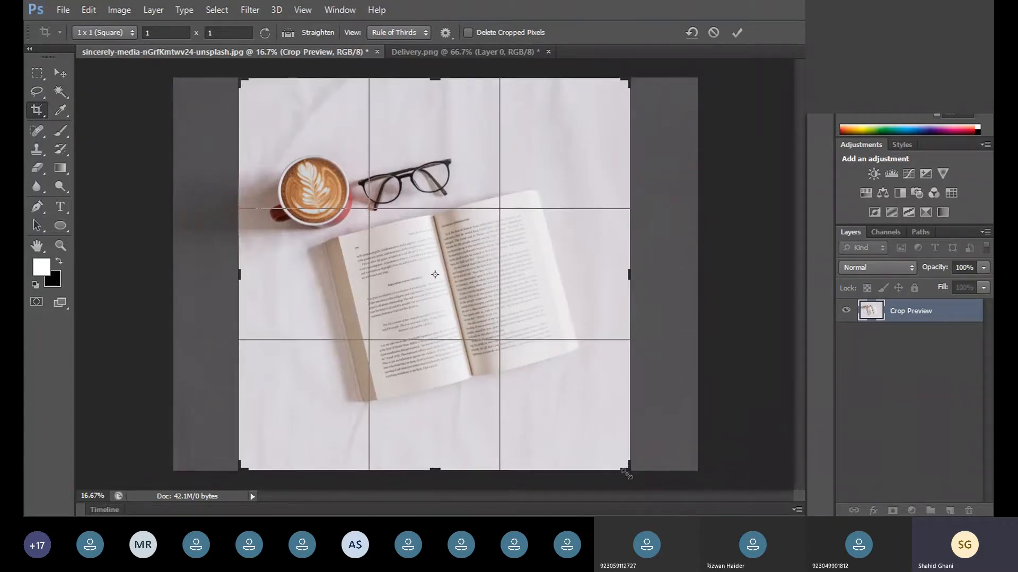
drag(626, 475, 554, 313)
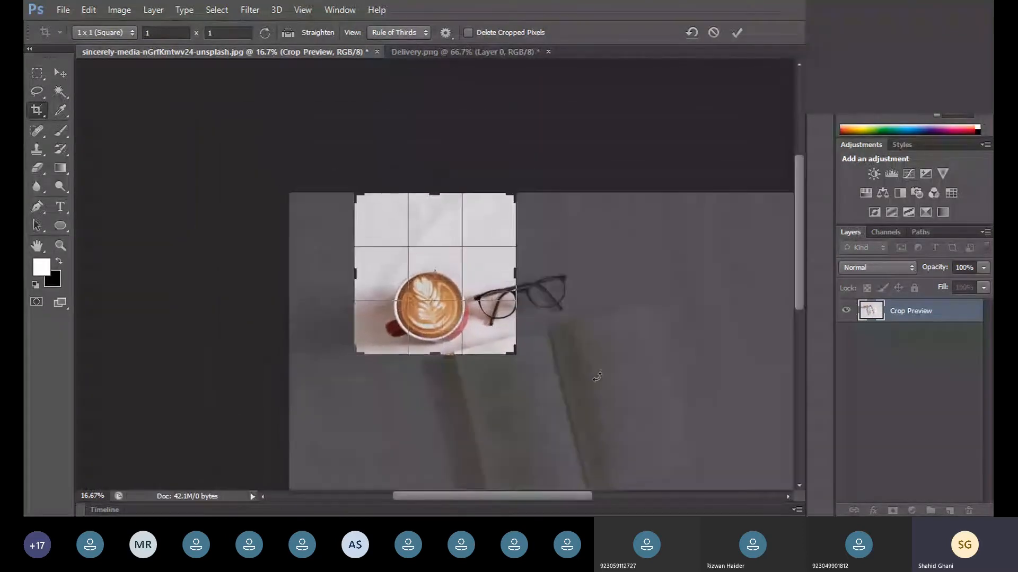
drag(441, 303, 347, 154)
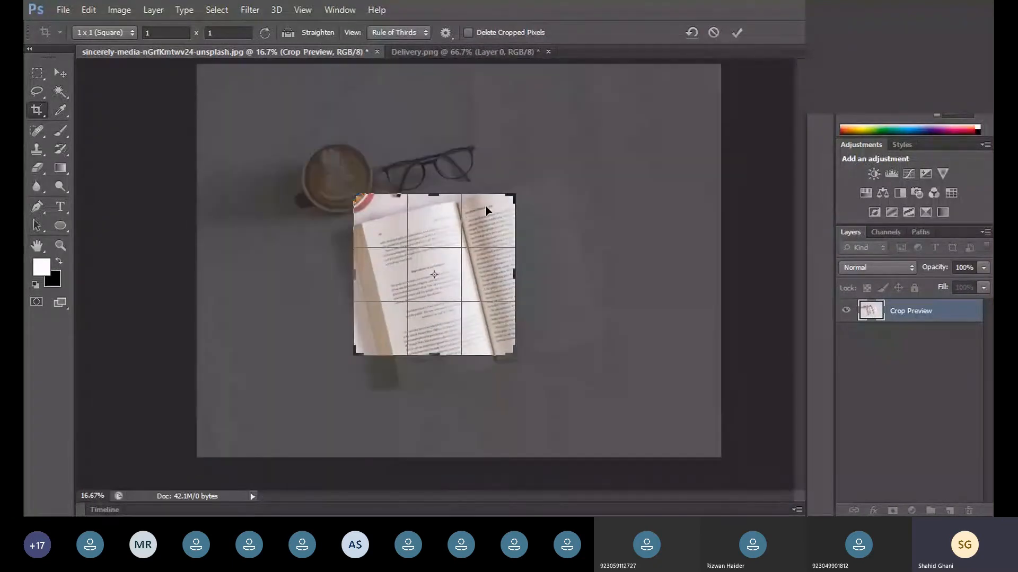
drag(514, 190, 561, 150)
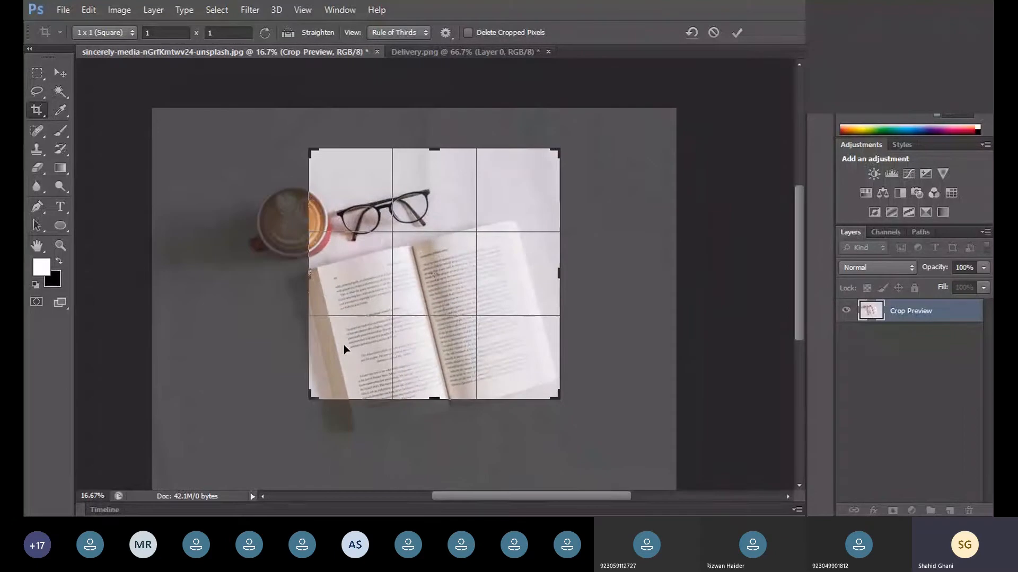
drag(310, 398, 230, 478)
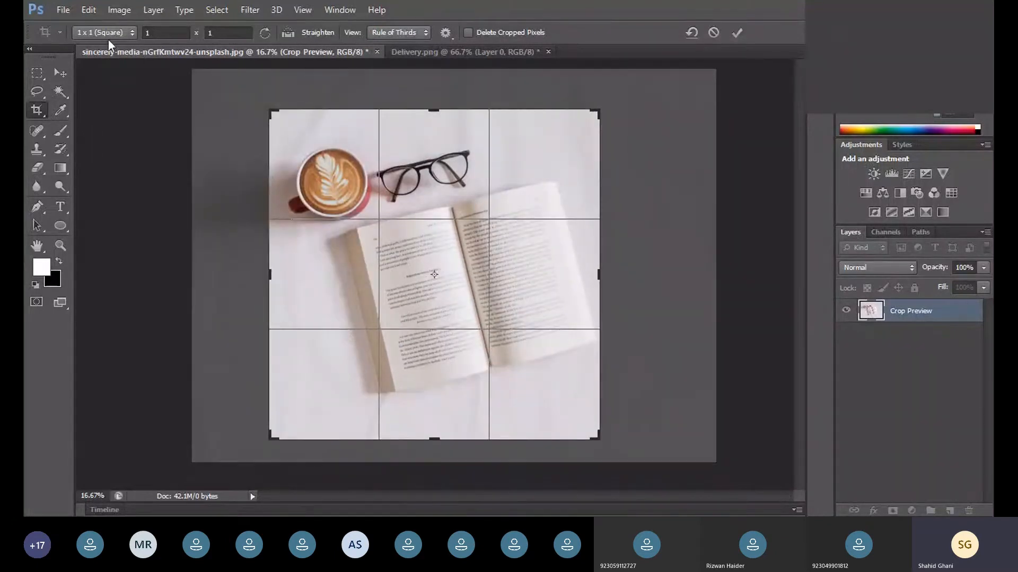
key(Return)
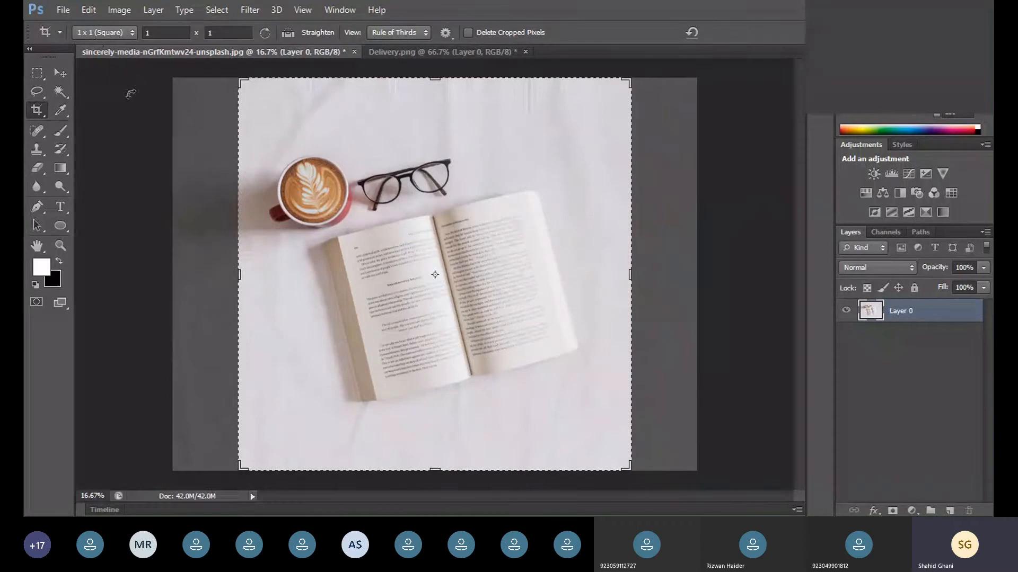
click(108, 32)
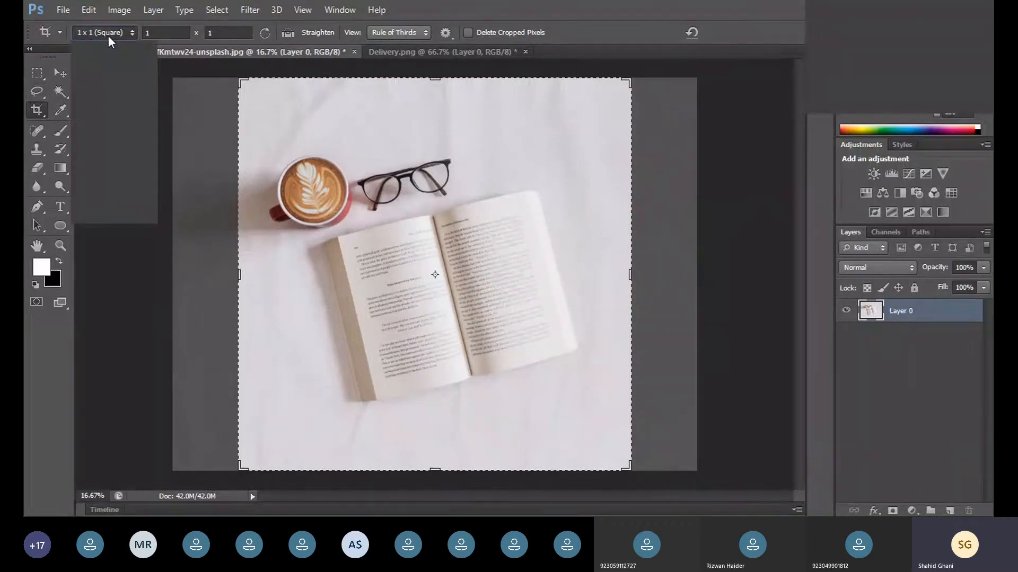
click(109, 36)
click(67, 71)
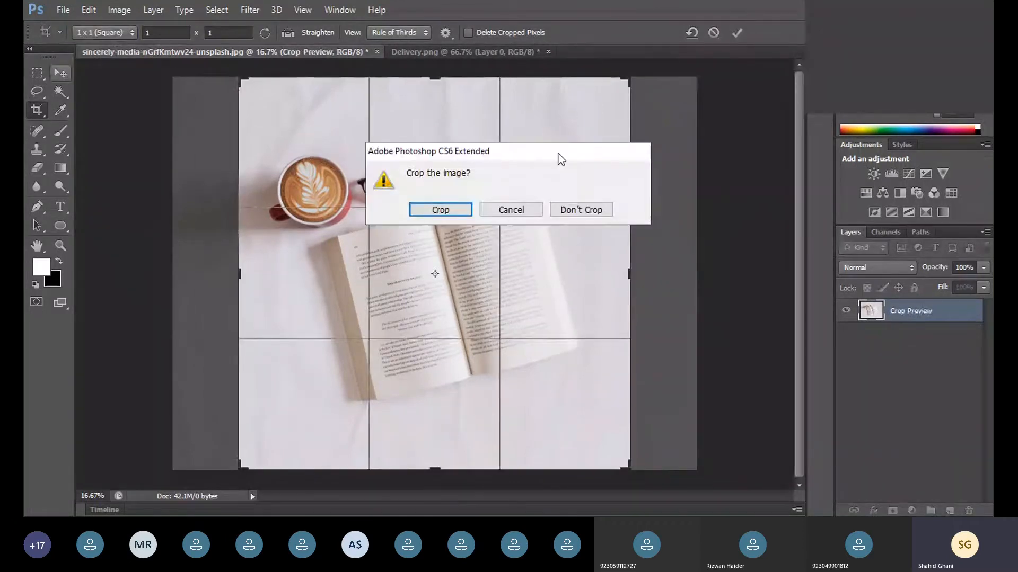
click(572, 209)
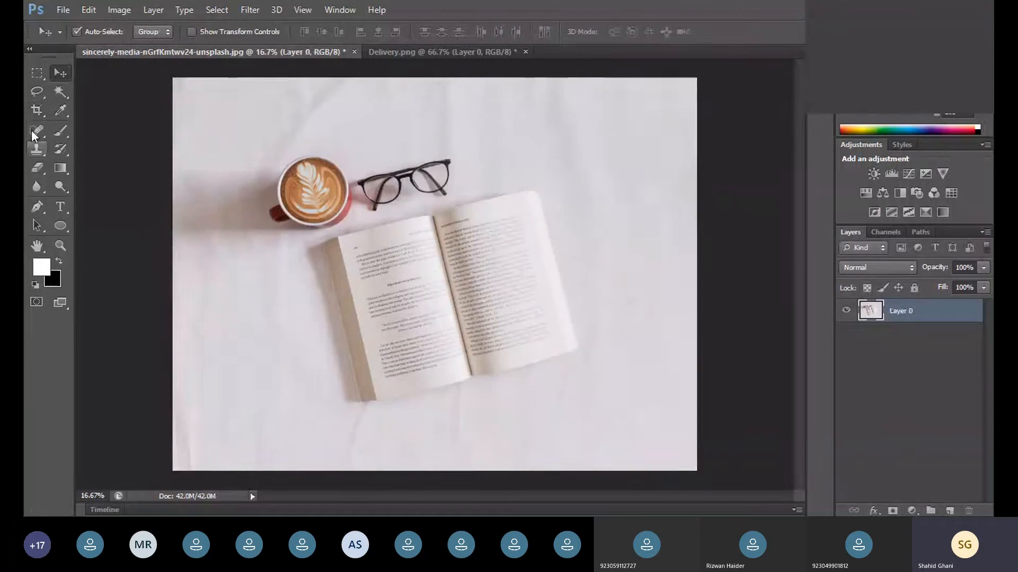
- Crop the photo to the 4 x 5 (8 x 10) ratio at full image height
click(37, 110)
click(110, 32)
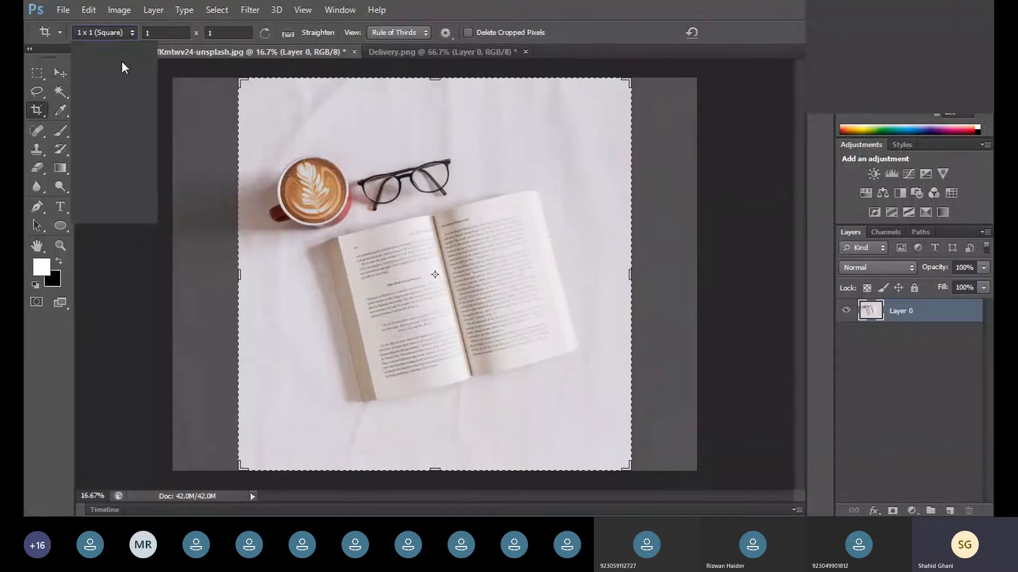
click(129, 97)
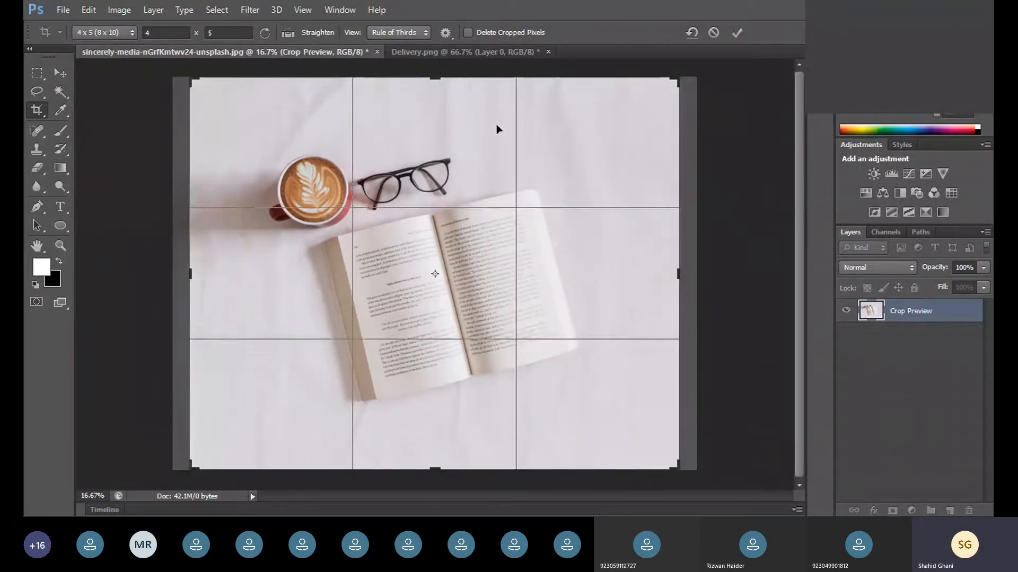
drag(678, 468, 708, 434)
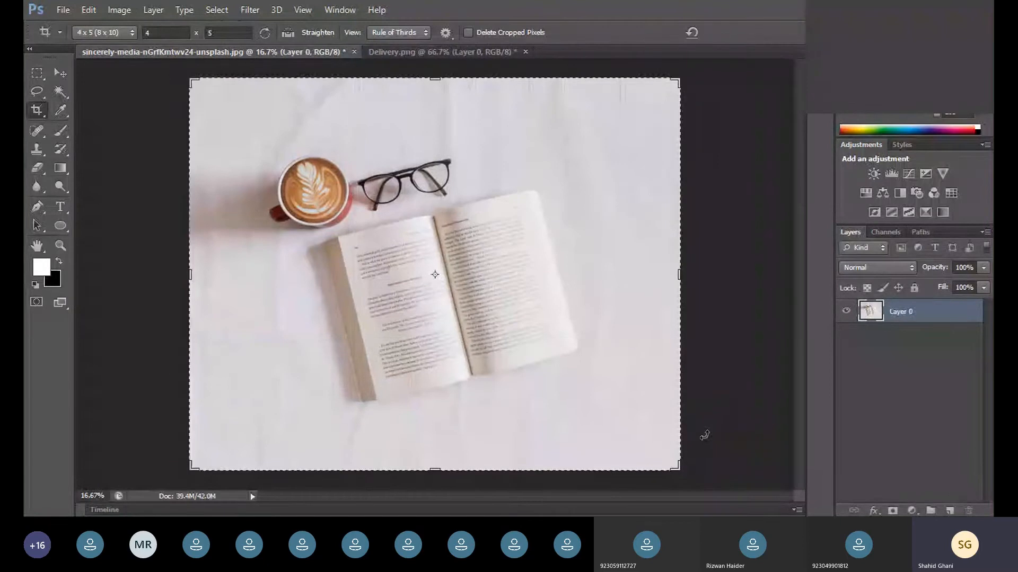
- Try a smaller 4 x 5 crop around the objects, switch its ratio to Unconstrained, and discard the pending crop
drag(217, 121, 704, 438)
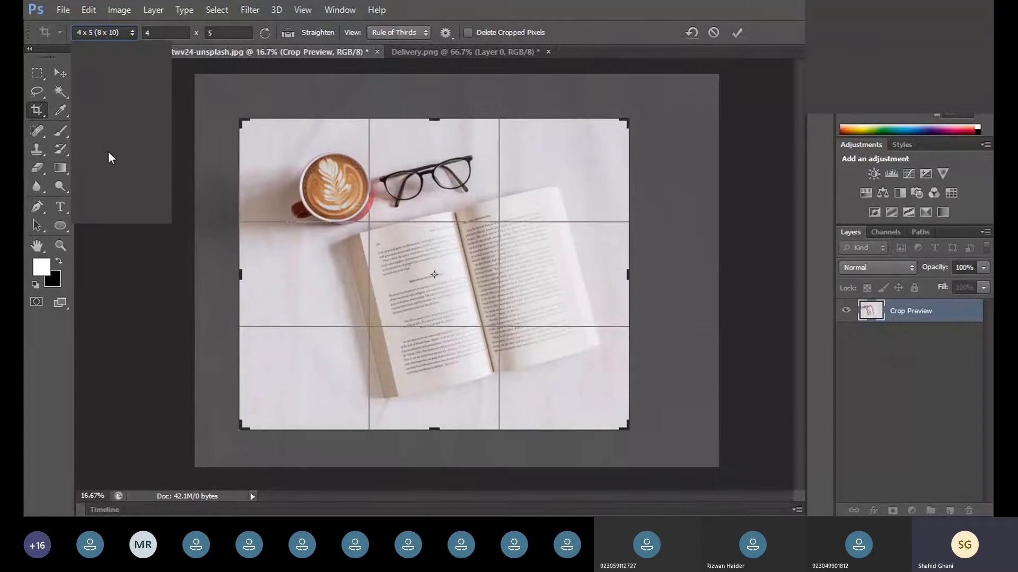
click(127, 55)
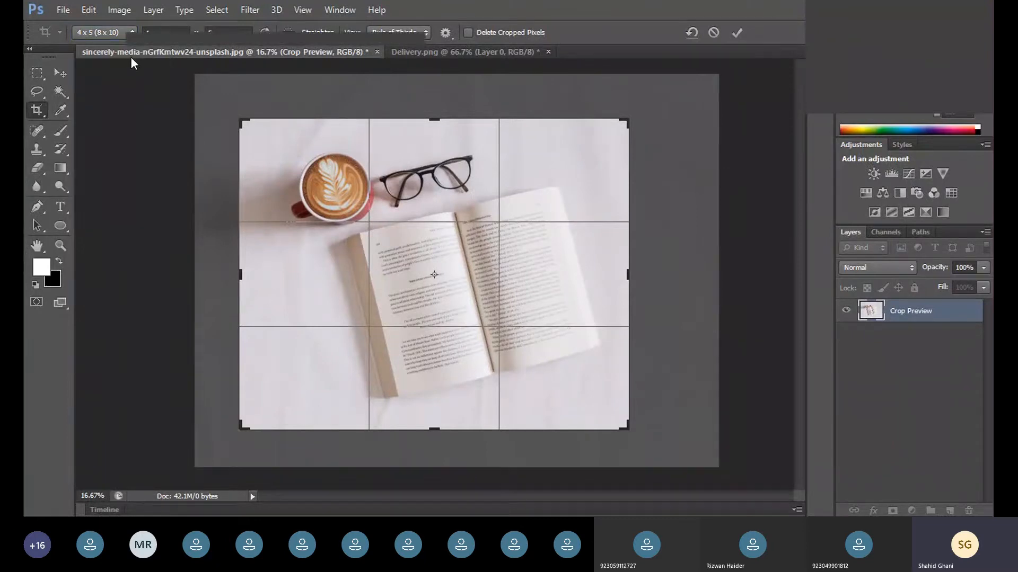
click(691, 33)
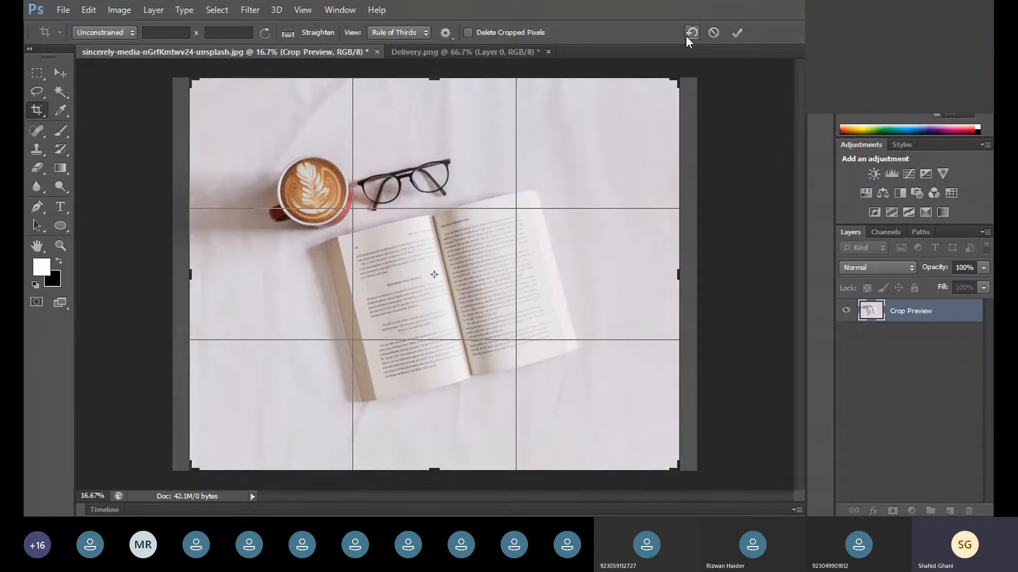
click(46, 73)
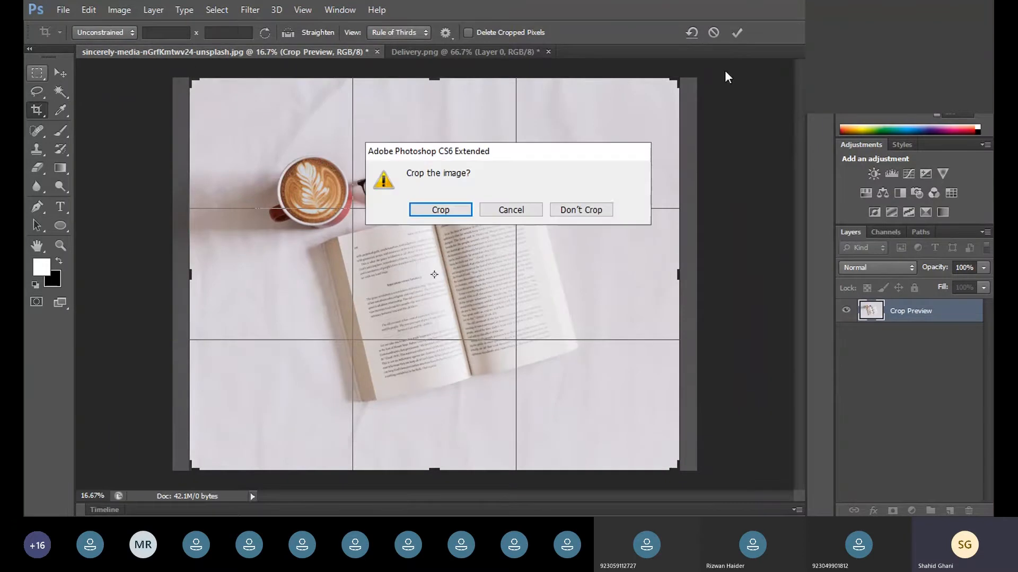
click(590, 211)
- Try an Unconstrained crop slightly inside the photo's edges, around the cup, glasses and book, and dismiss it
click(37, 110)
click(105, 32)
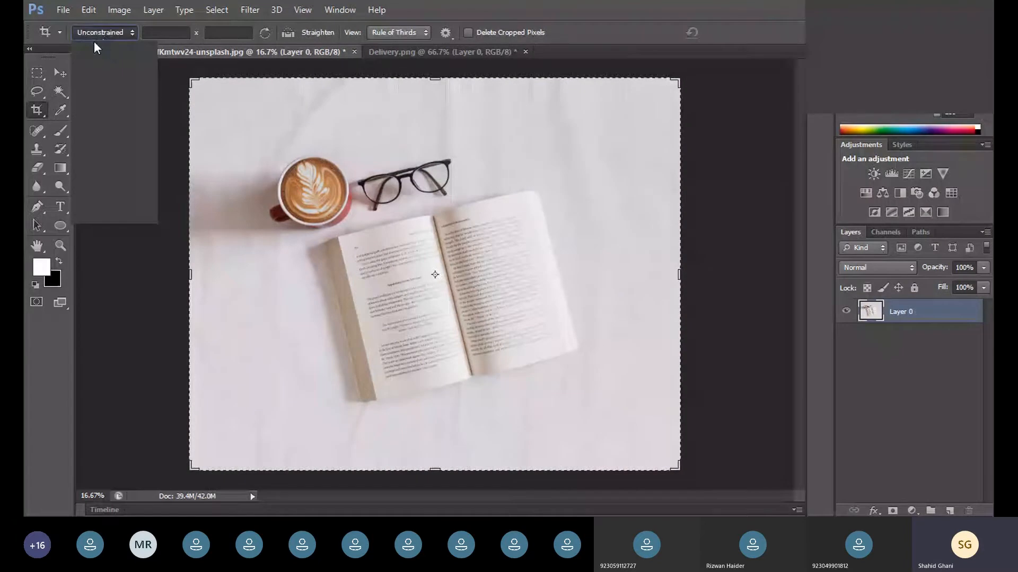
click(103, 47)
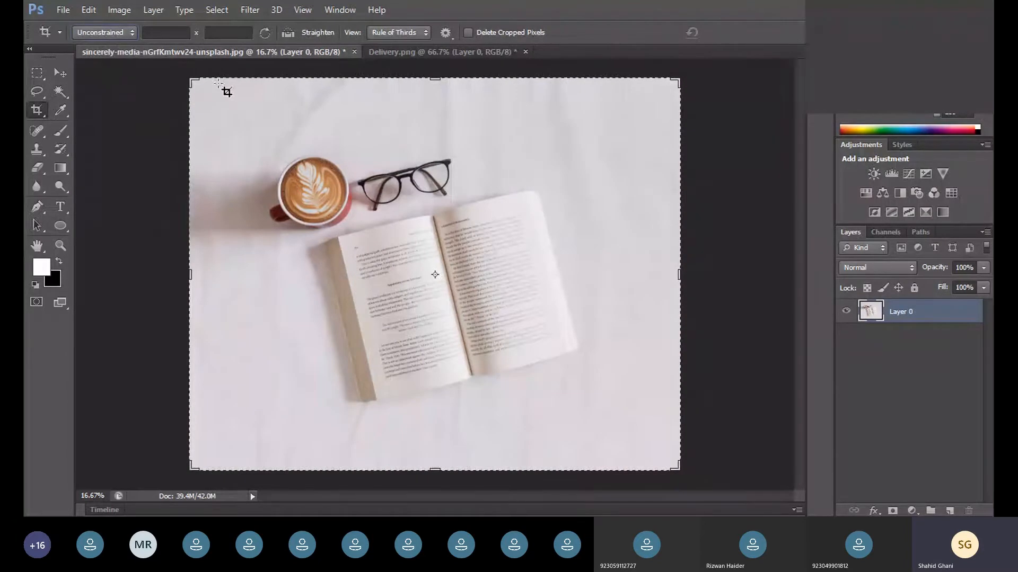
drag(211, 98, 648, 441)
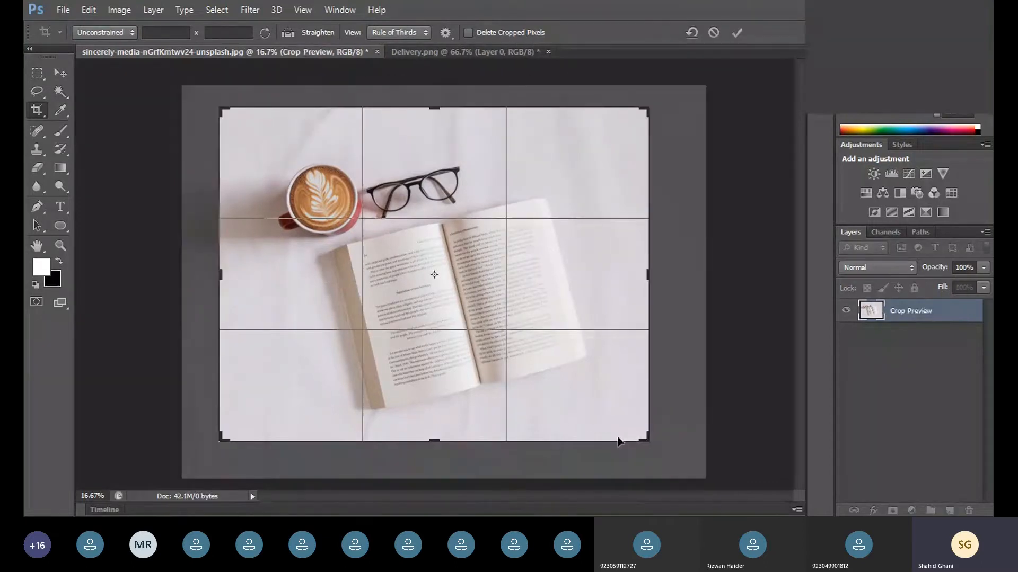
key(Return)
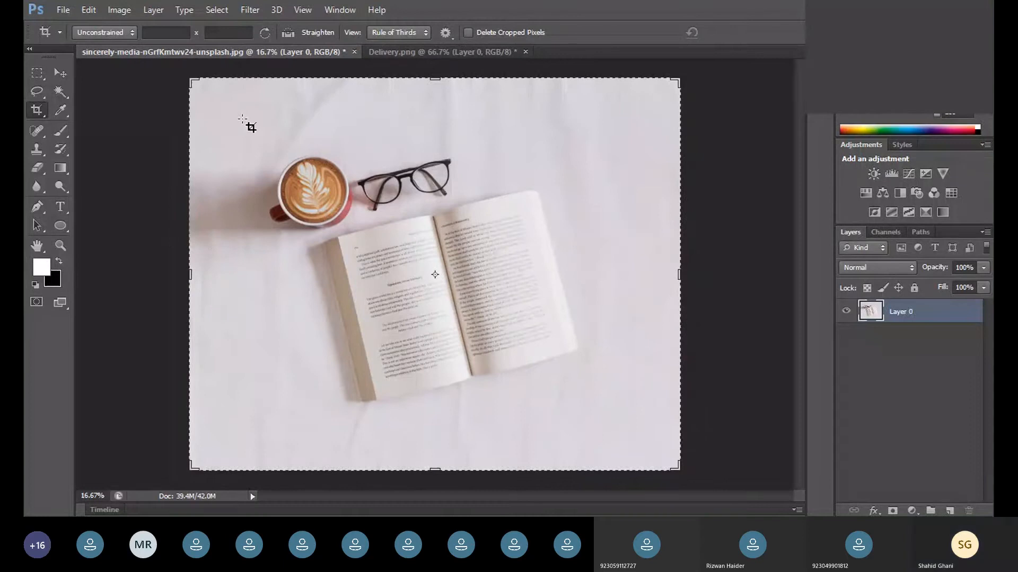
- Draw another Unconstrained crop inside the photo's edges, reposition the image within the frame, and apply the crop
drag(204, 117, 632, 449)
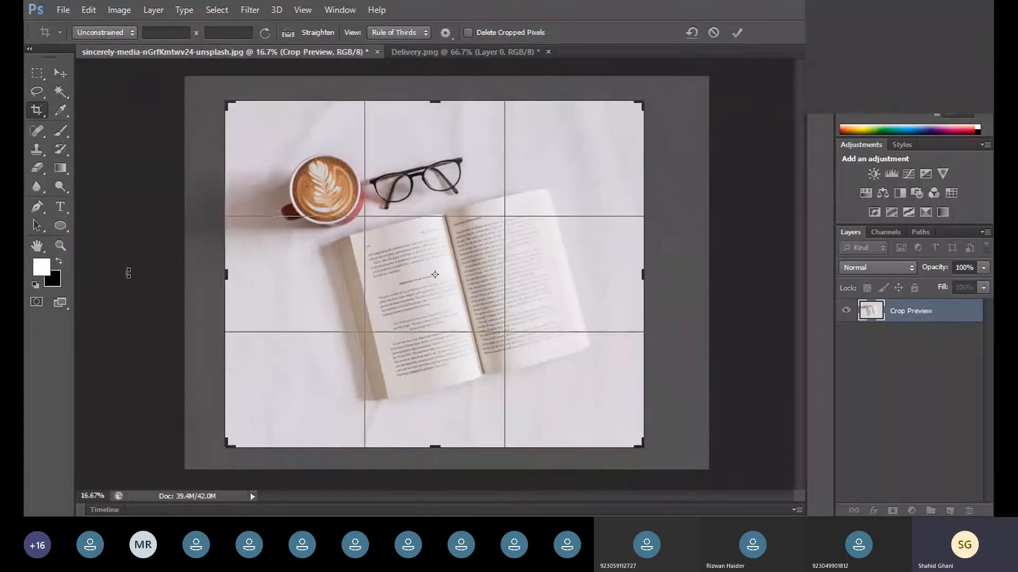
drag(449, 296, 468, 278)
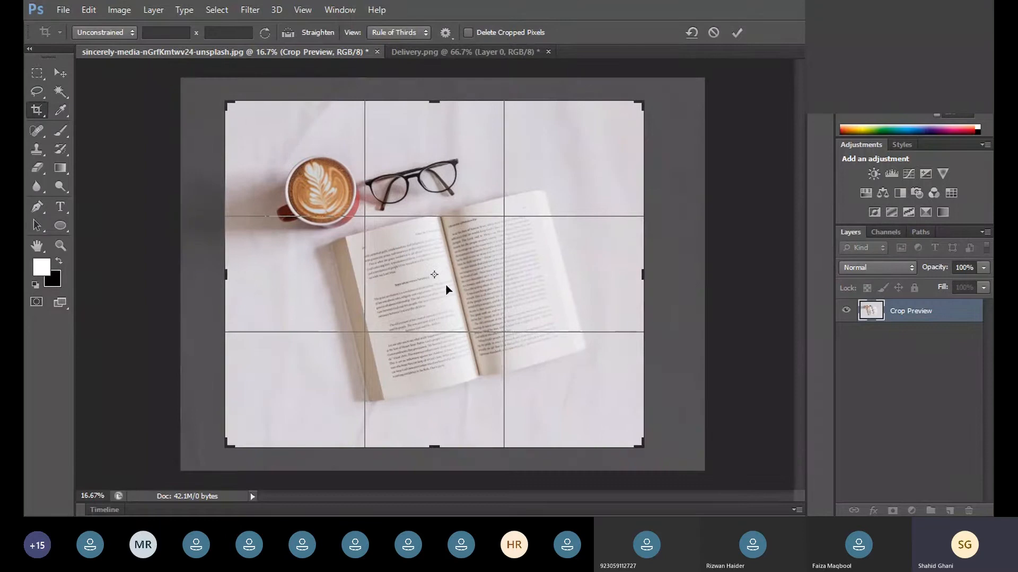
drag(445, 289, 444, 273)
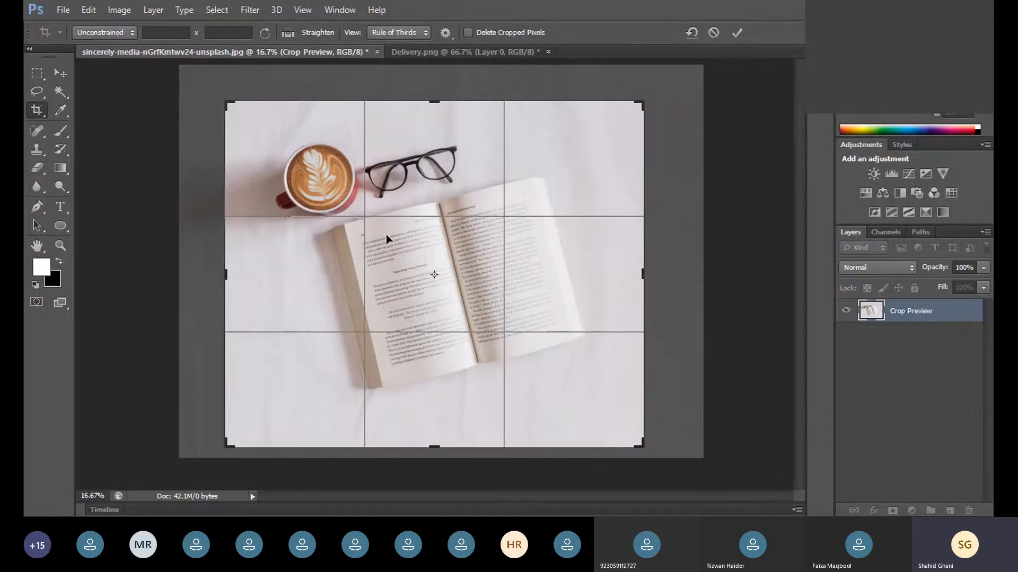
click(738, 33)
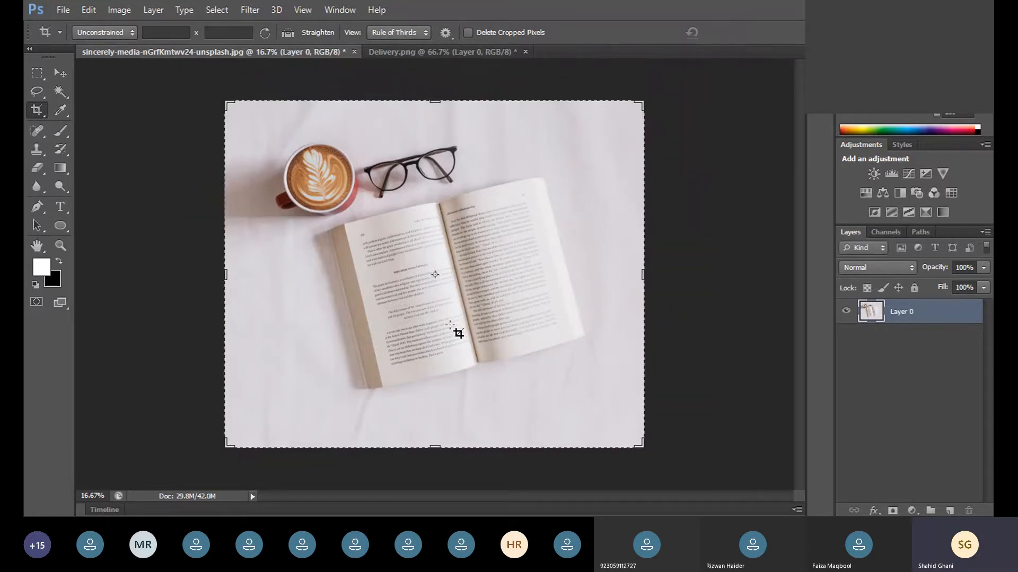
- Crop the photo more tightly around the cup, glasses and book, and undo back to the uncropped photo
click(450, 324)
drag(263, 129, 600, 415)
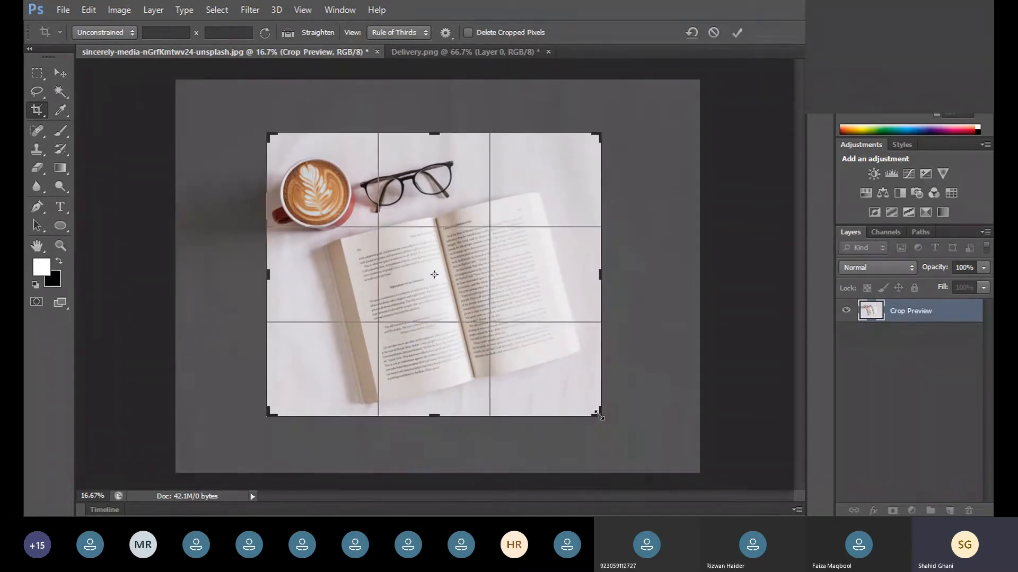
key(Return)
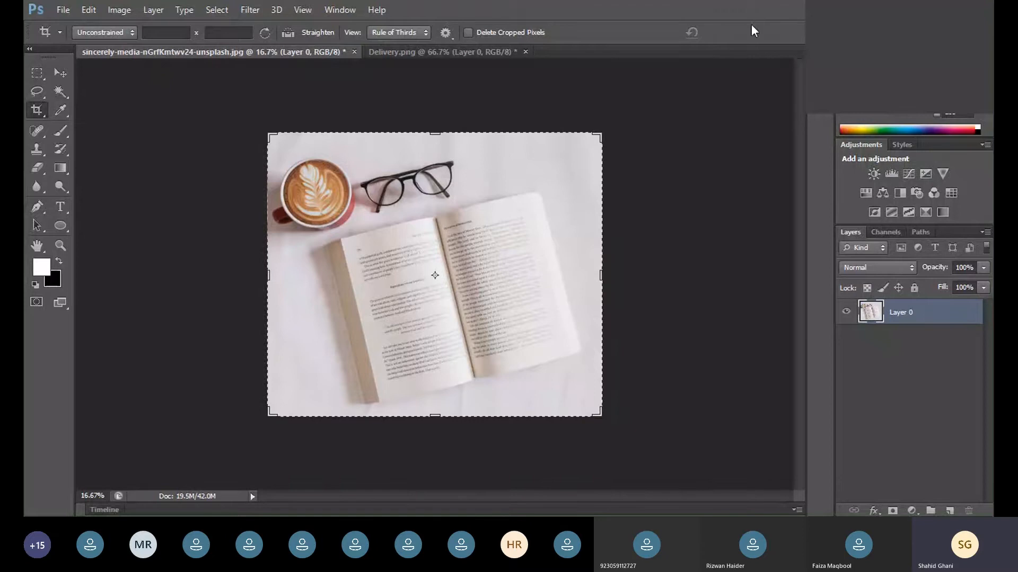
key(ctrl+z)
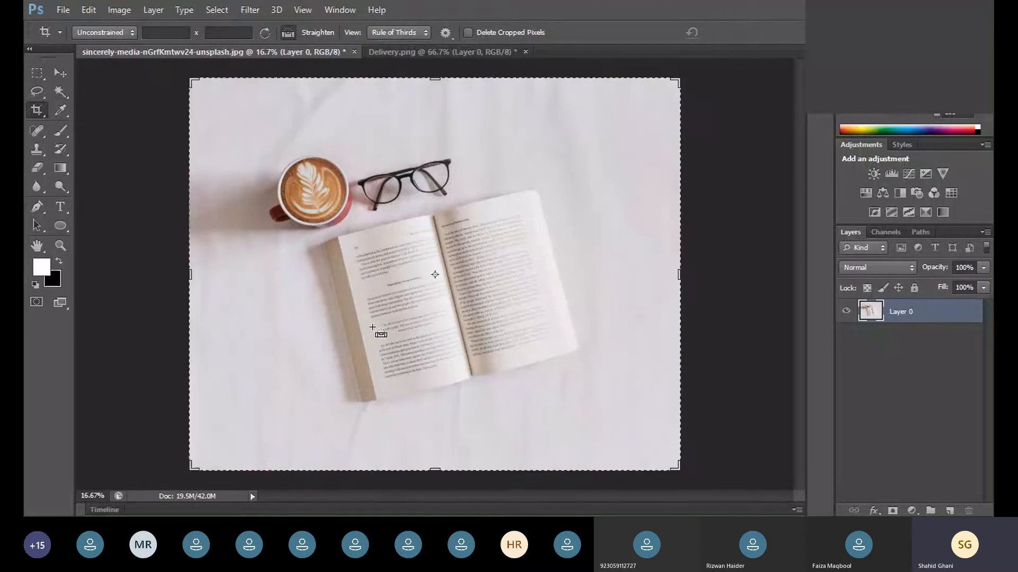
- Try two smaller crops around the objects, cancelling the first and resetting the crop box of the second
drag(245, 136, 621, 417)
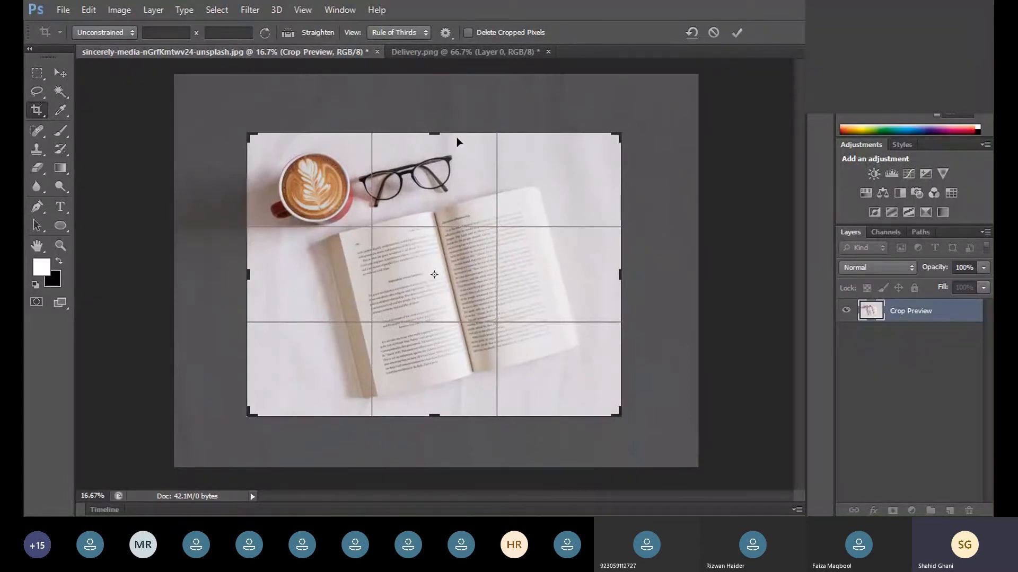
key(Escape)
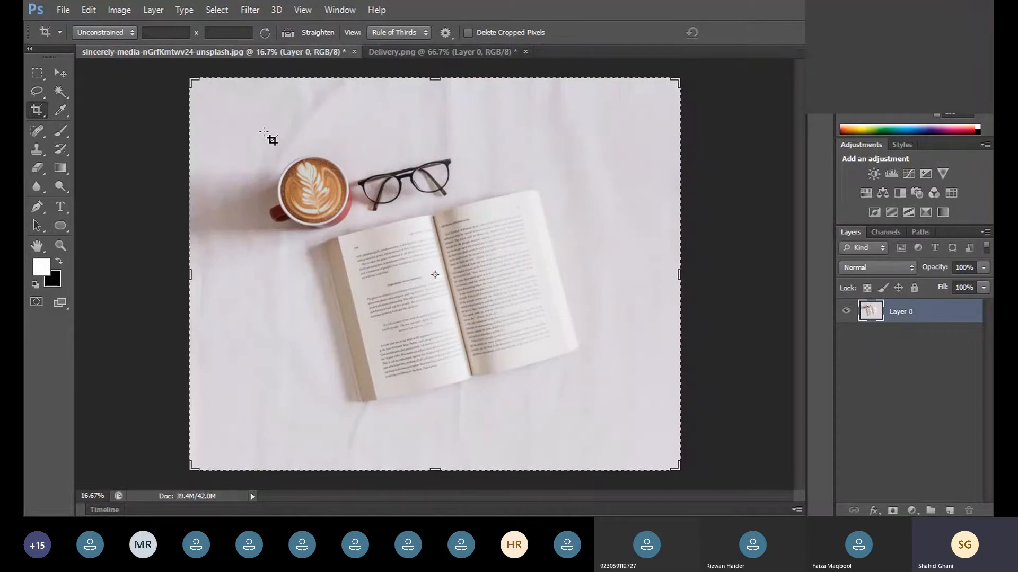
drag(246, 102, 612, 437)
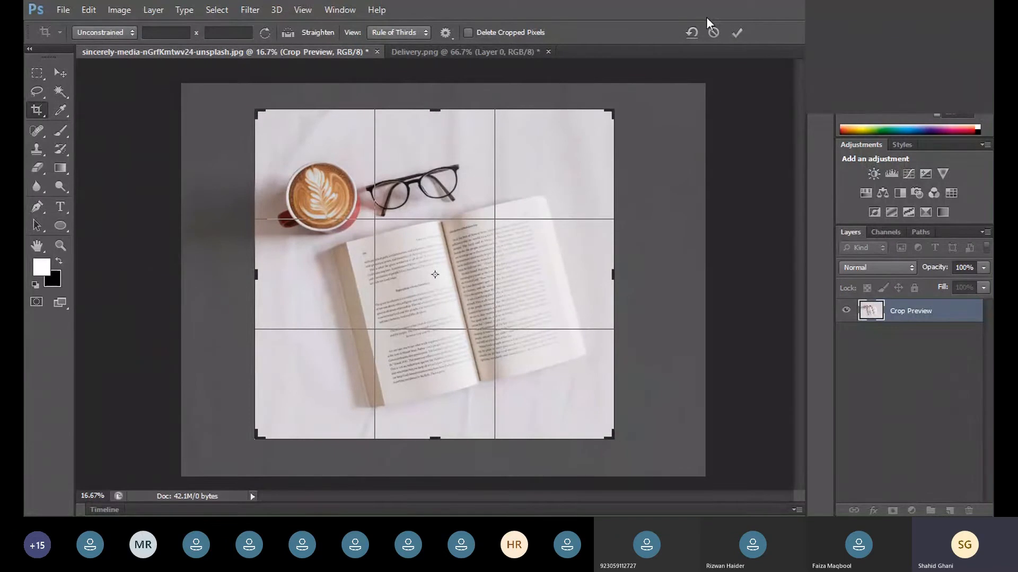
click(685, 36)
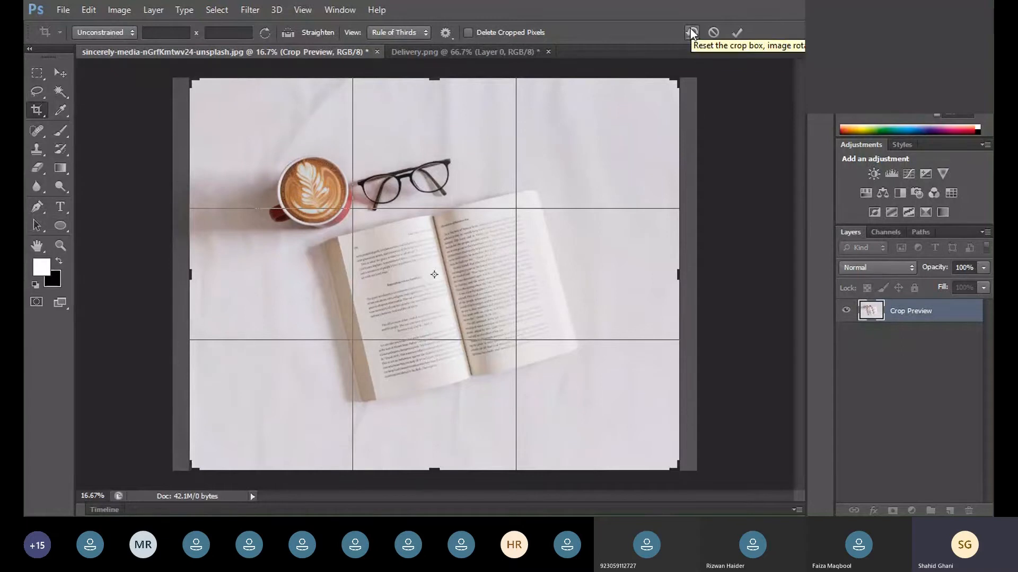
key(Return)
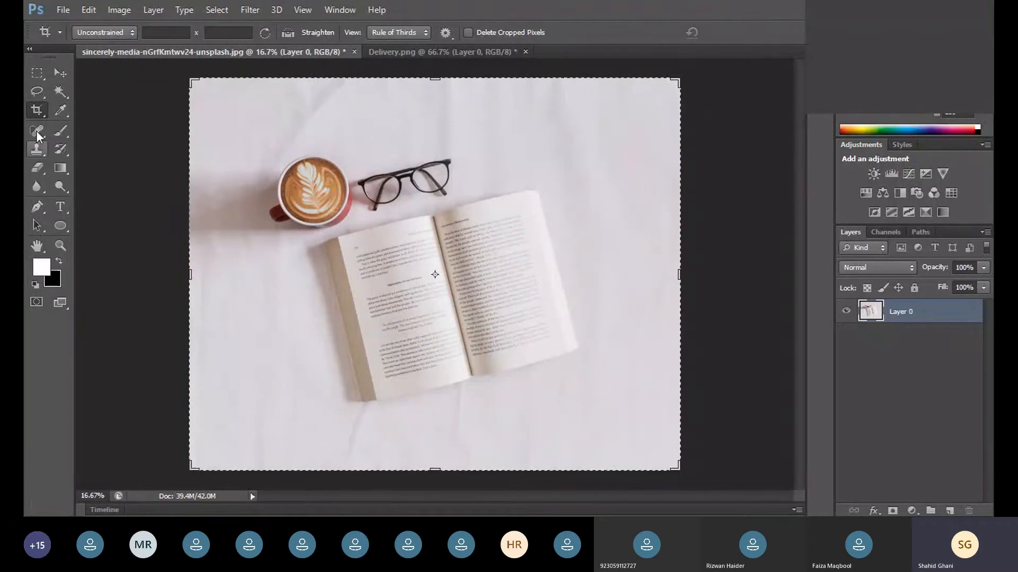
- Try Straighten along the book's top edge to level the photo, apply the rotated crop, and undo it
click(311, 33)
click(285, 34)
drag(339, 243, 390, 218)
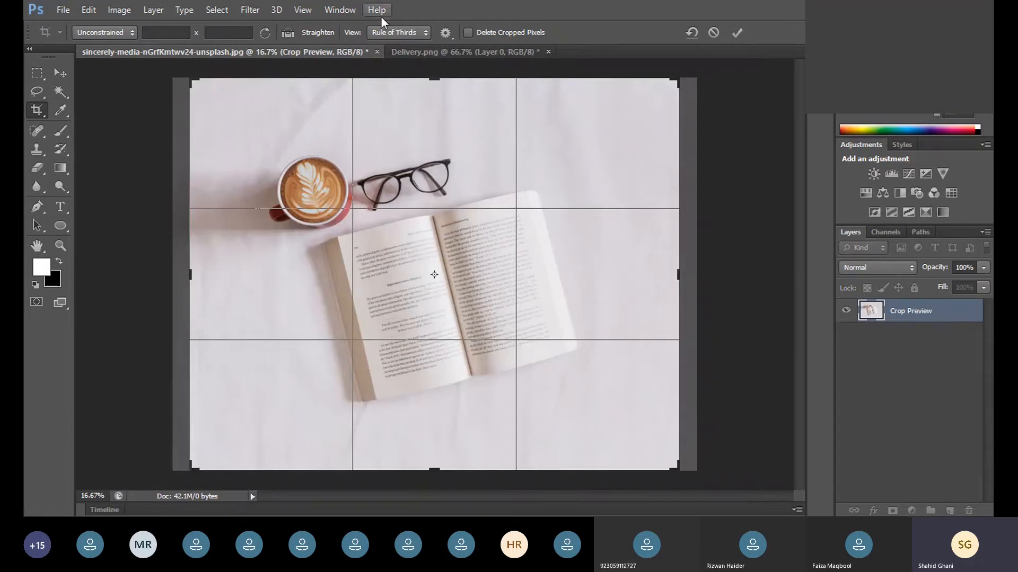
click(309, 32)
drag(341, 247, 518, 202)
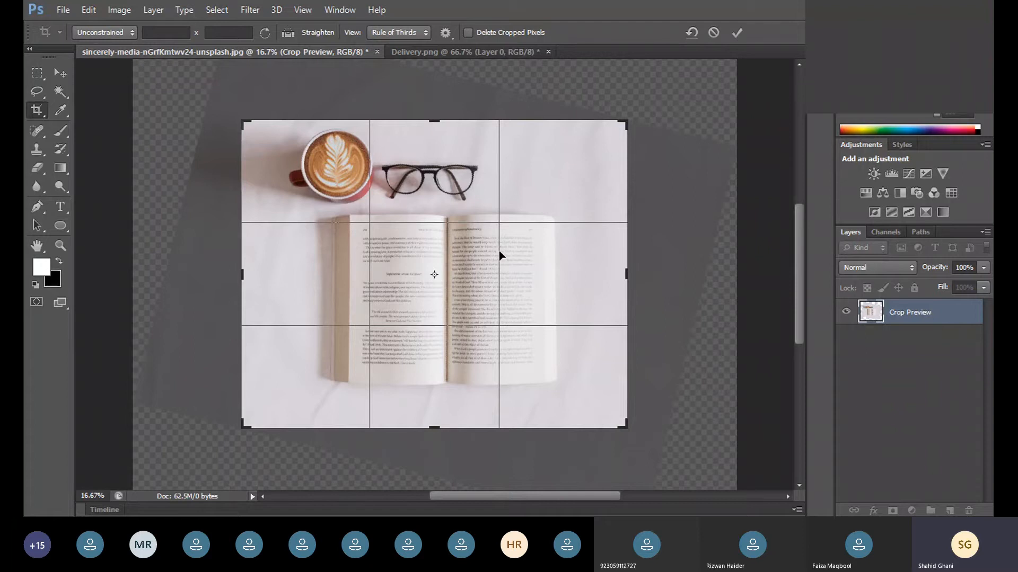
double_click(498, 252)
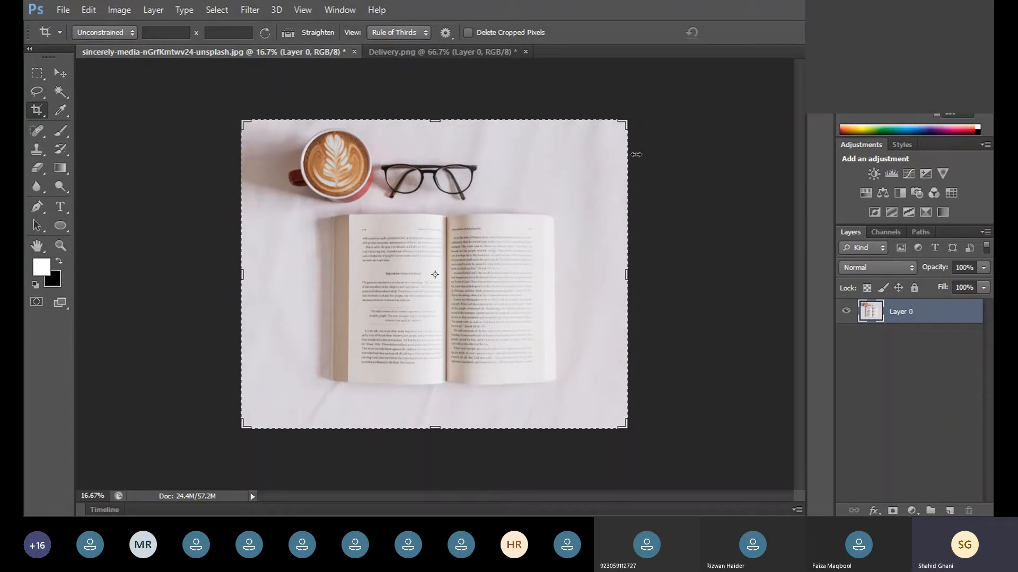
key(ctrl+z)
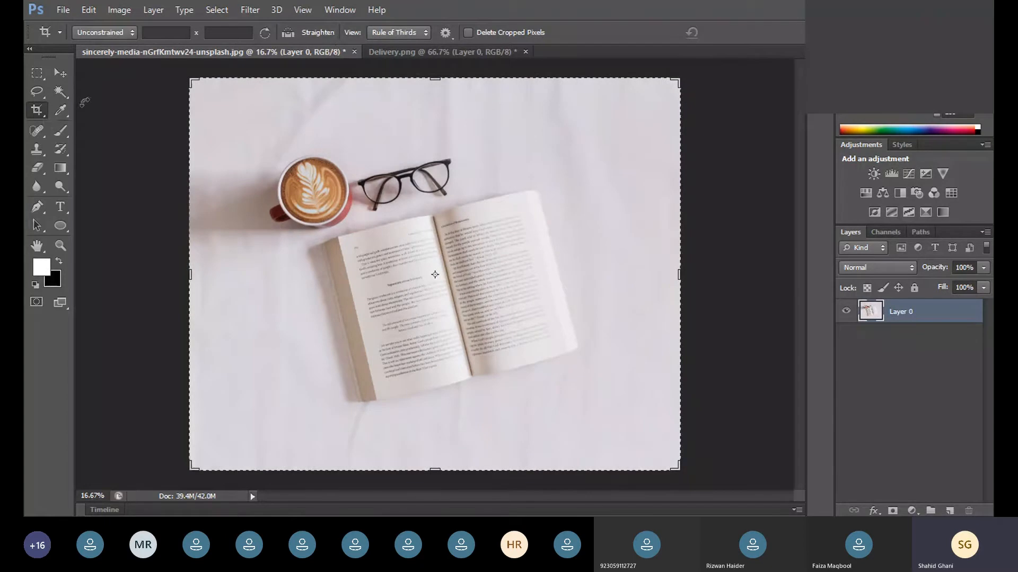
- Draw a crop slightly inside the photo's edges, straighten it along the book's top edge, and apply it
drag(228, 100, 638, 447)
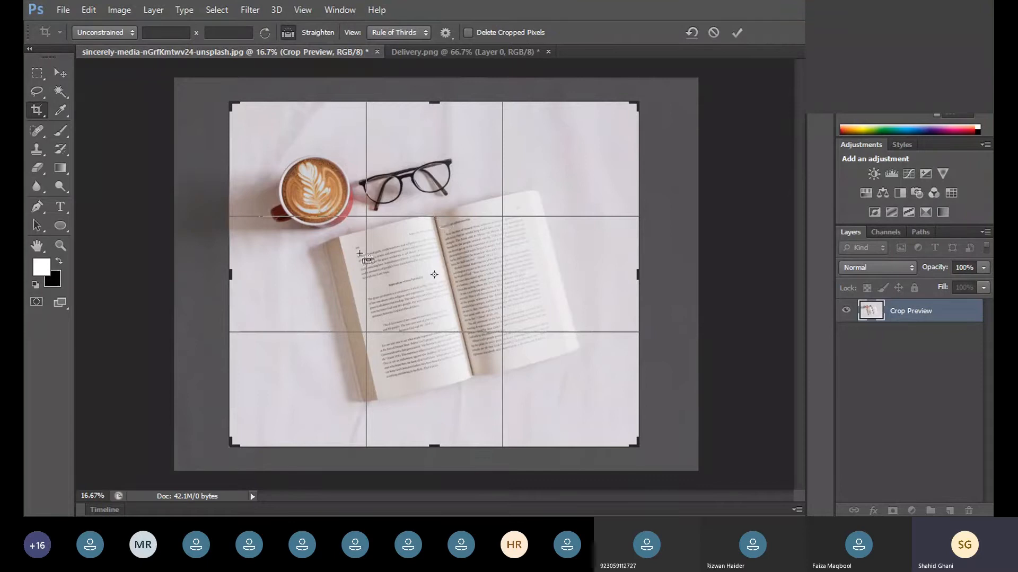
drag(348, 254, 519, 208)
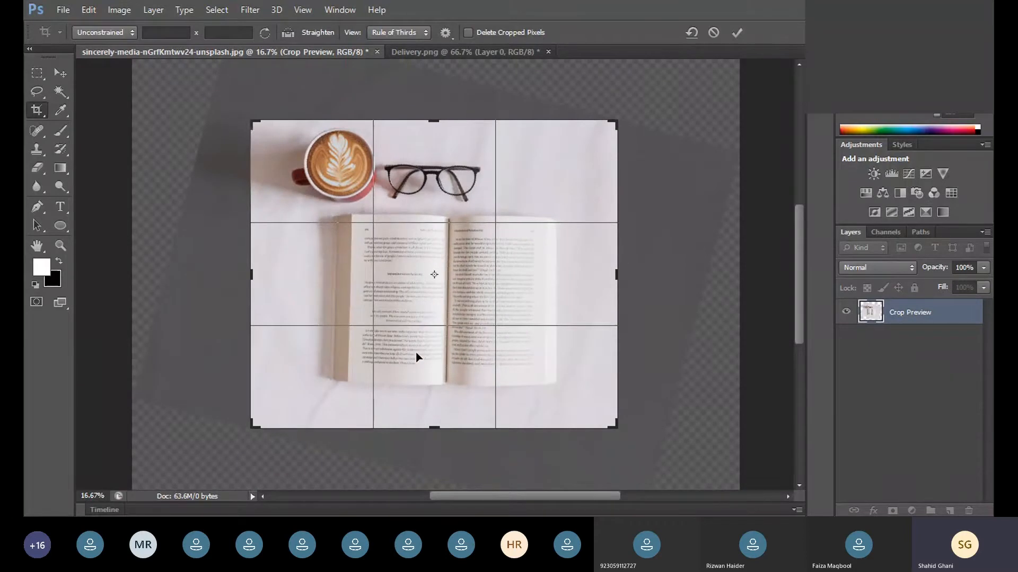
key(Return)
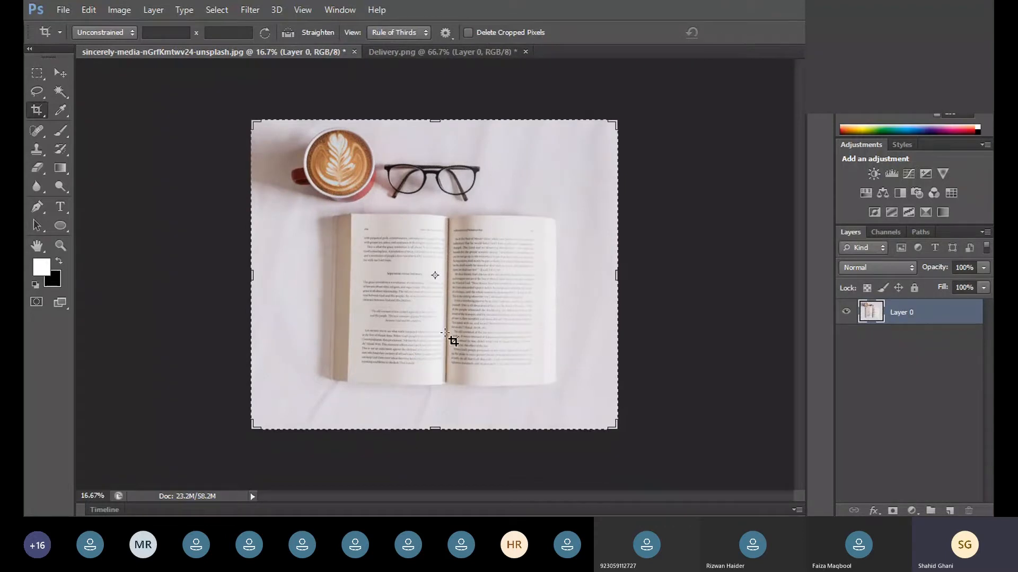
scroll(443, 328, up, 1)
scroll(443, 328, up, 4)
scroll(444, 323, down, 3)
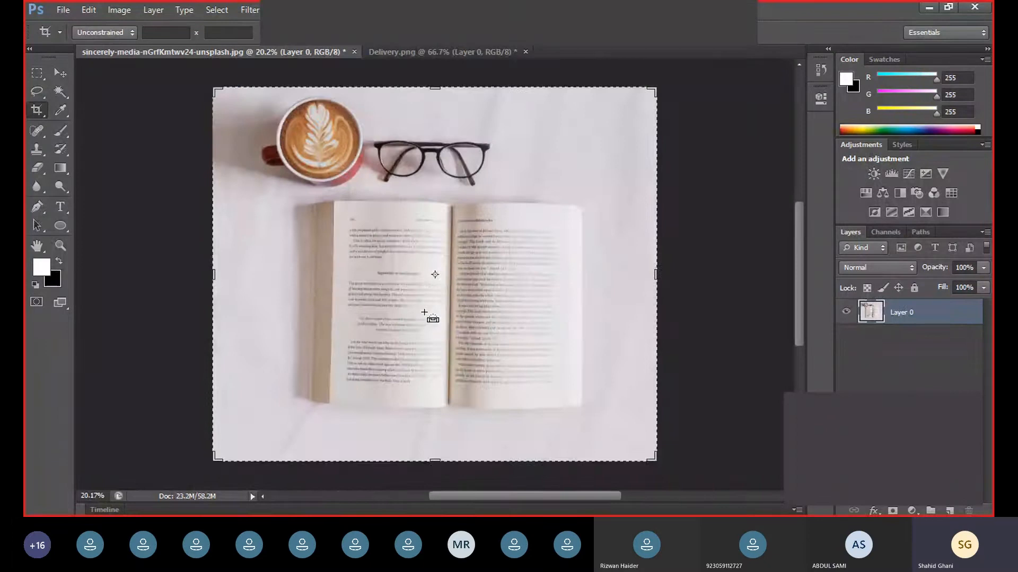
scroll(425, 312, down, 3)
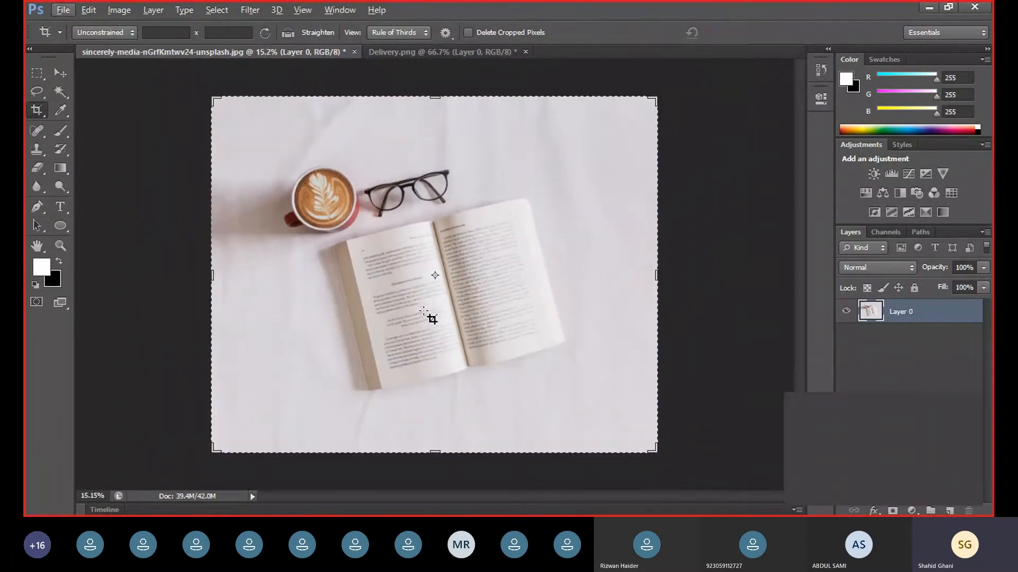
- Repeat the crop and Straighten along the book's top edge, apply the result, and undo it
click(55, 73)
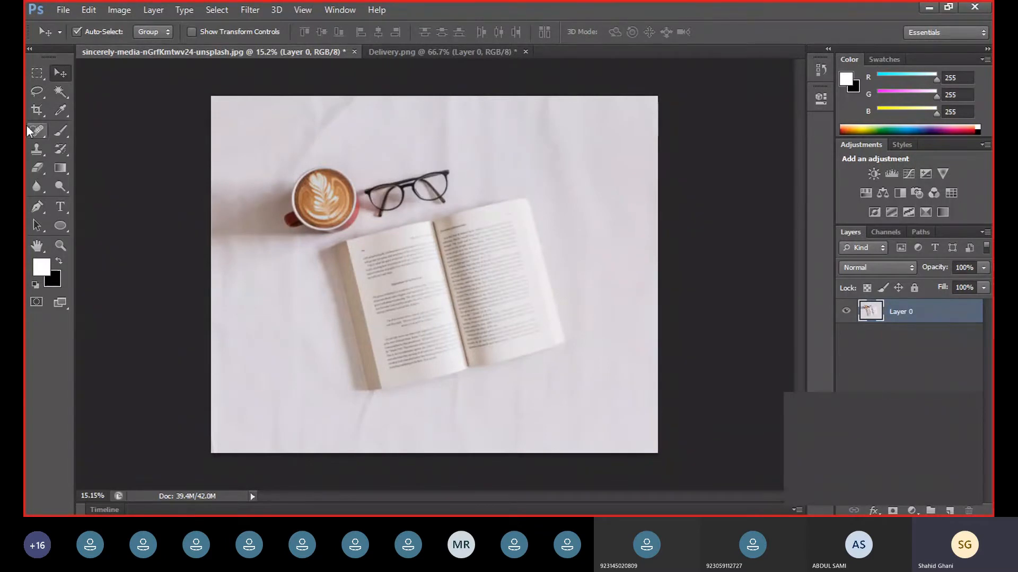
click(35, 111)
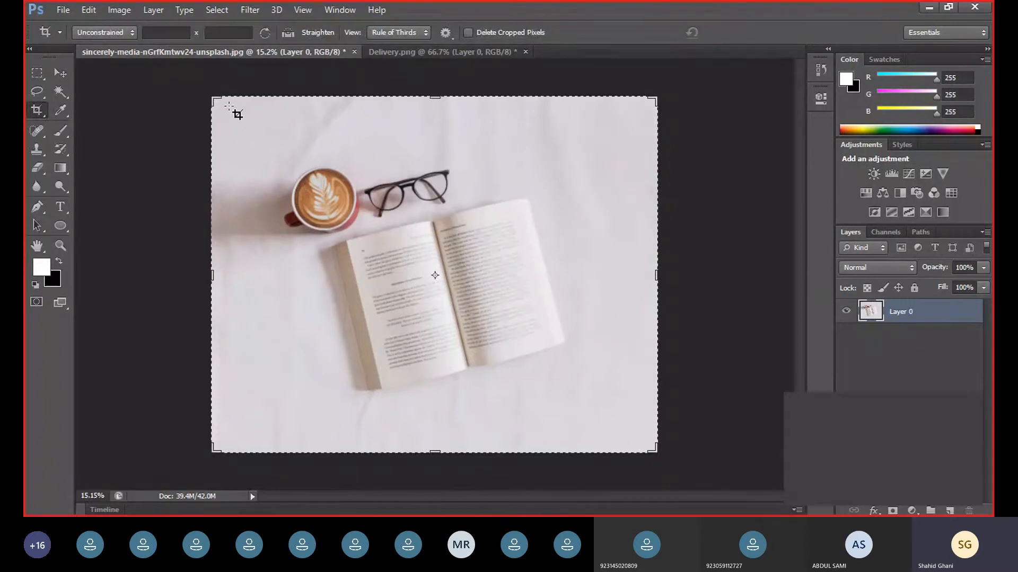
drag(228, 106, 632, 430)
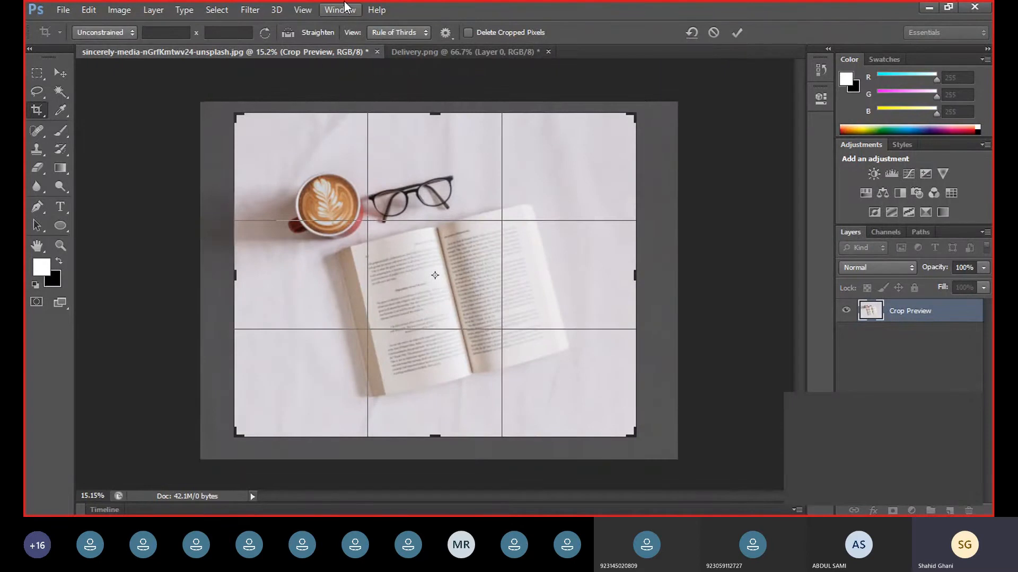
click(316, 33)
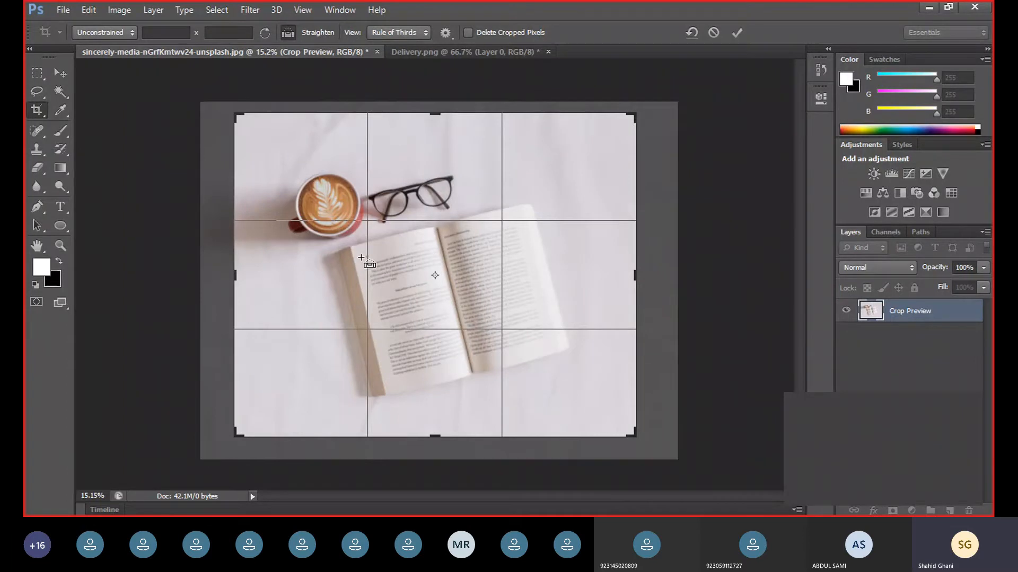
drag(361, 258, 515, 218)
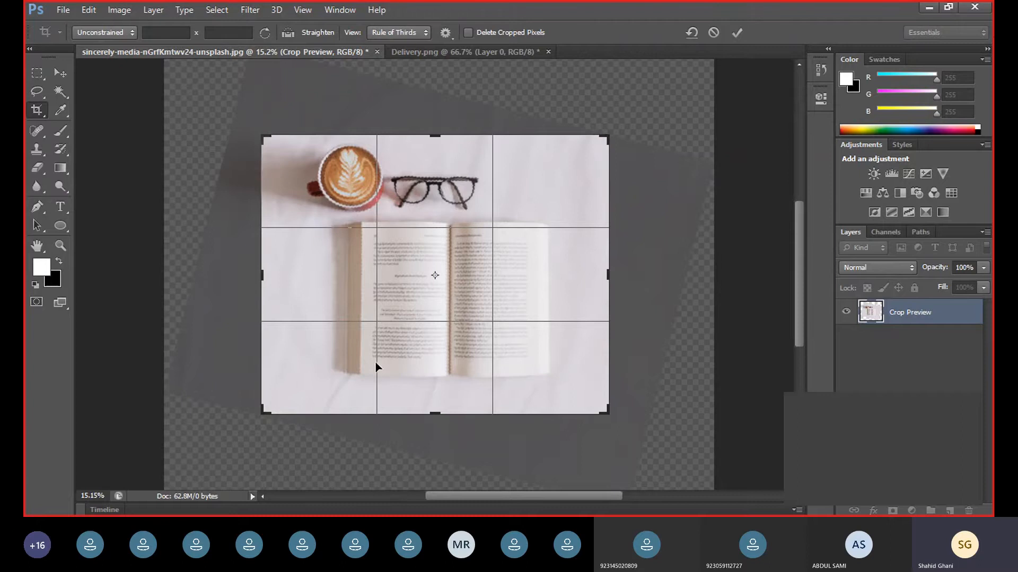
key(Return)
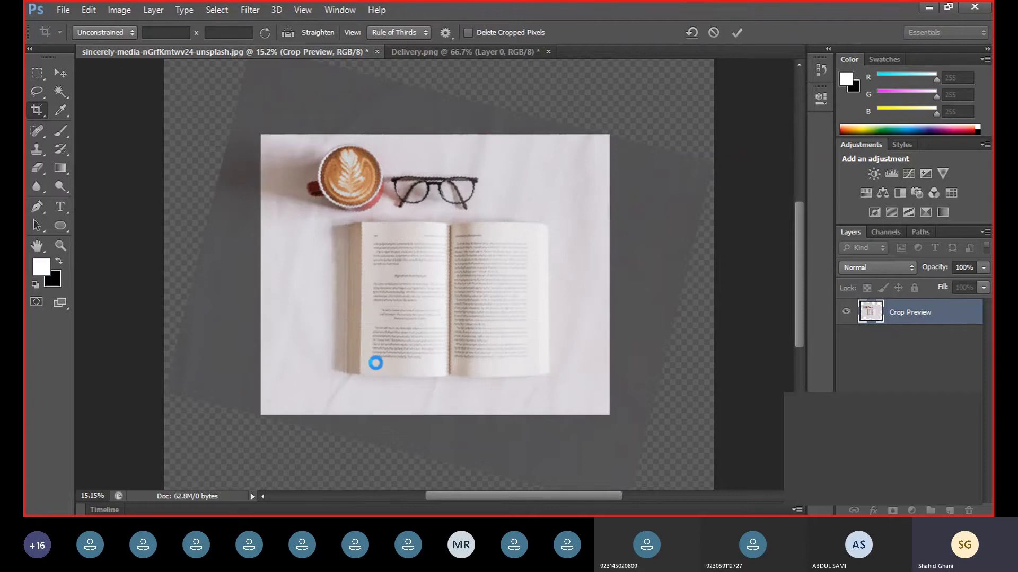
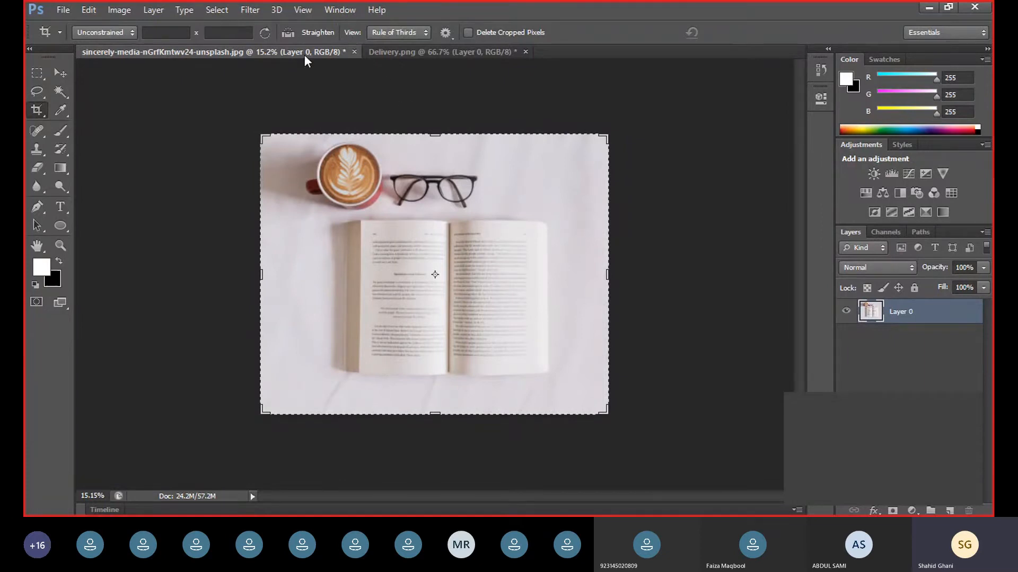
key(ctrl+z)
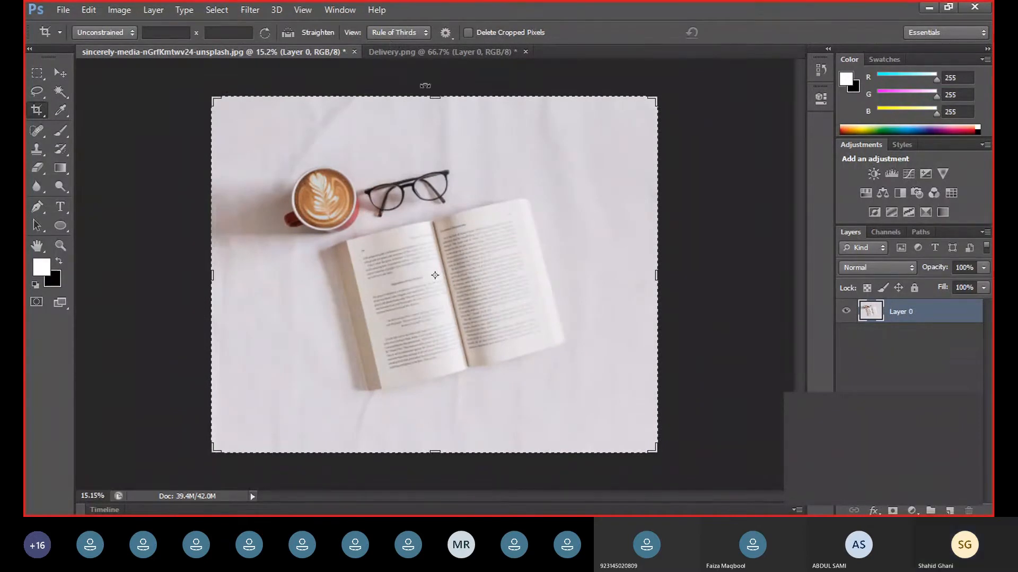
- Review the crop overlay view options and choose Rule of Thirds
click(400, 32)
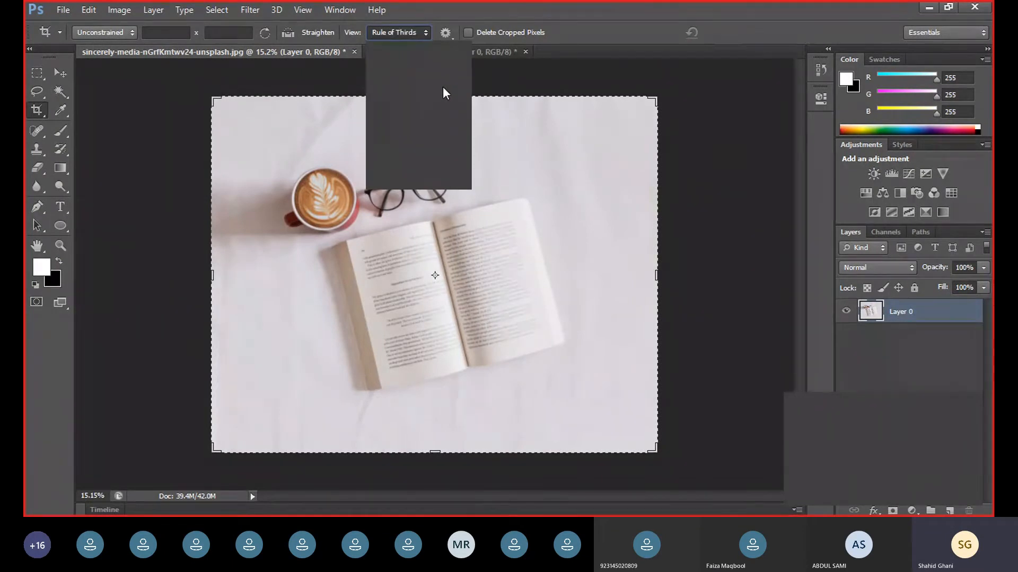
click(459, 49)
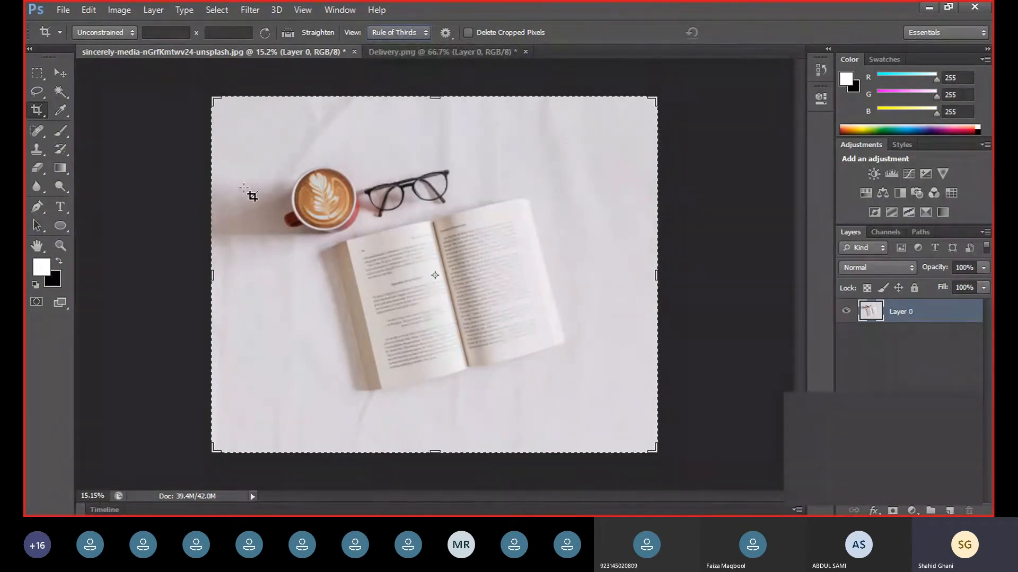
- Draw a crop inside the photo's edges, switch its overlay to Grid, and reposition the photo within the frame
drag(247, 126, 604, 428)
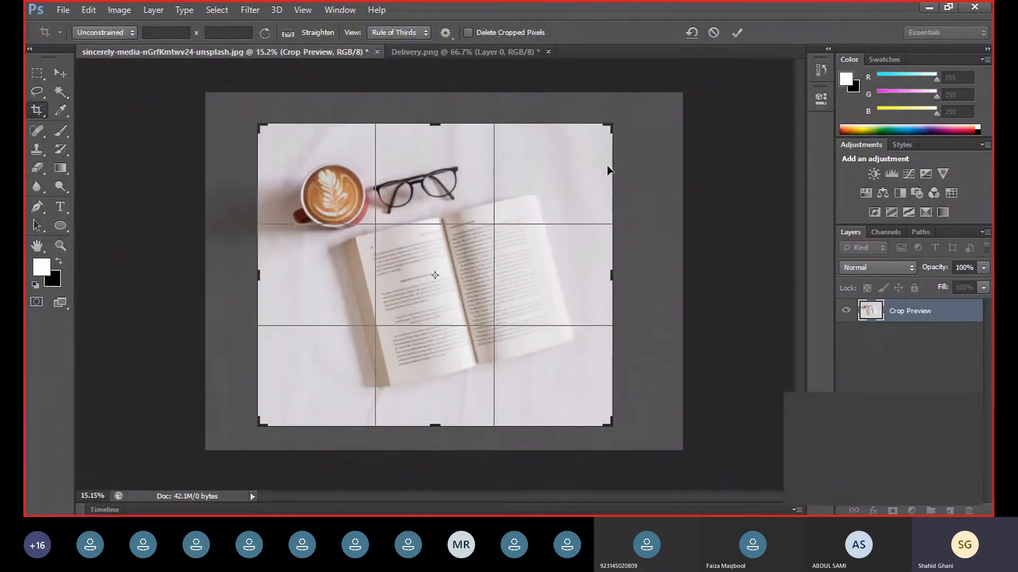
drag(445, 286, 437, 281)
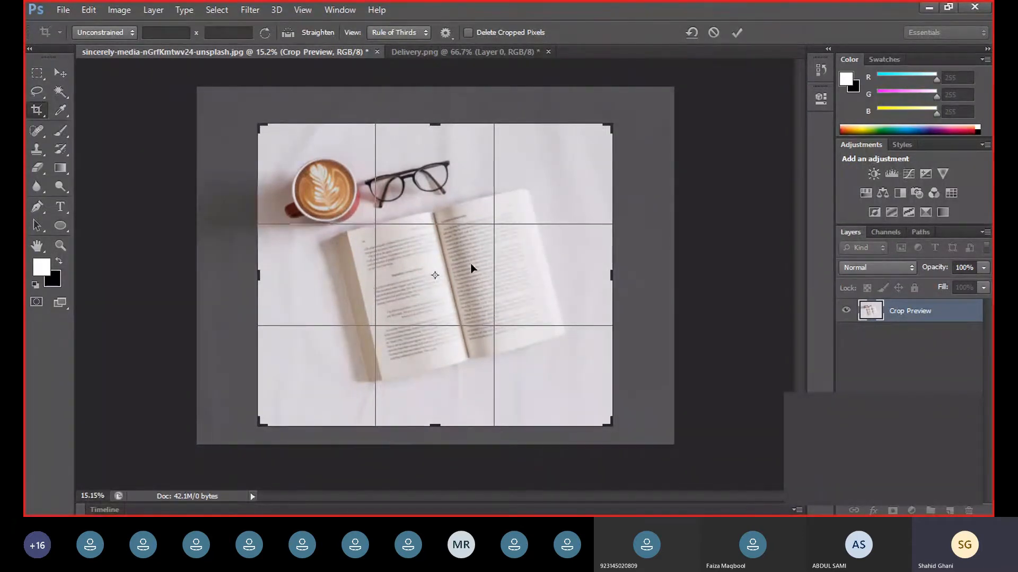
click(408, 34)
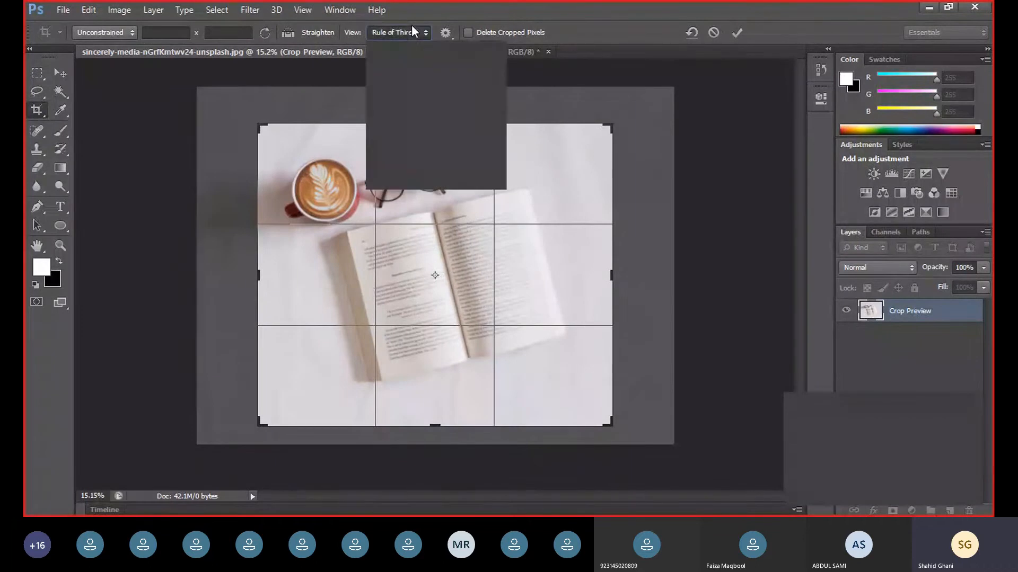
click(411, 59)
drag(443, 273, 438, 292)
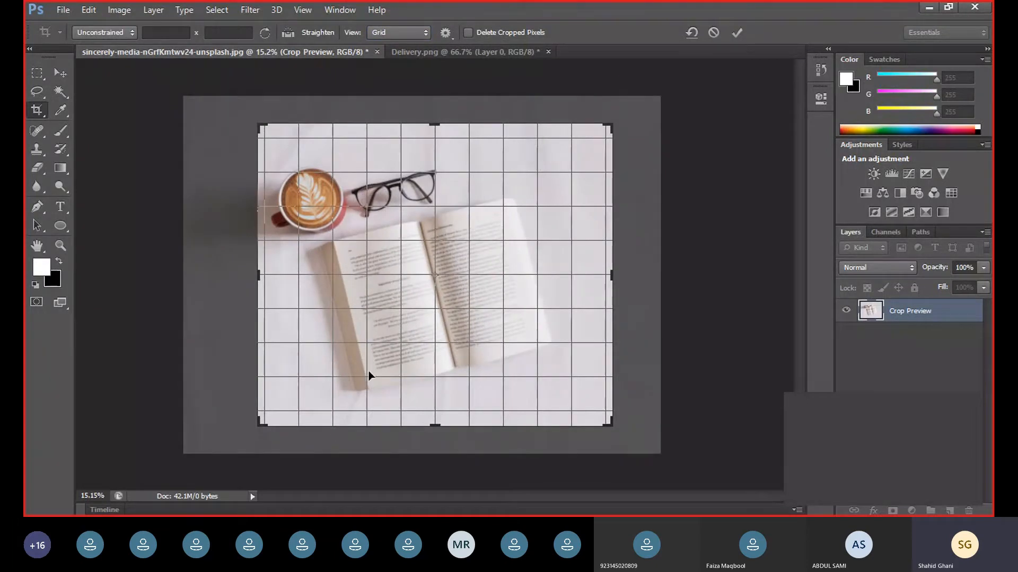
- Try the Triangle overlay, return to Rule of Thirds, reposition the photo in the frame, and discard the crop
click(417, 36)
click(437, 82)
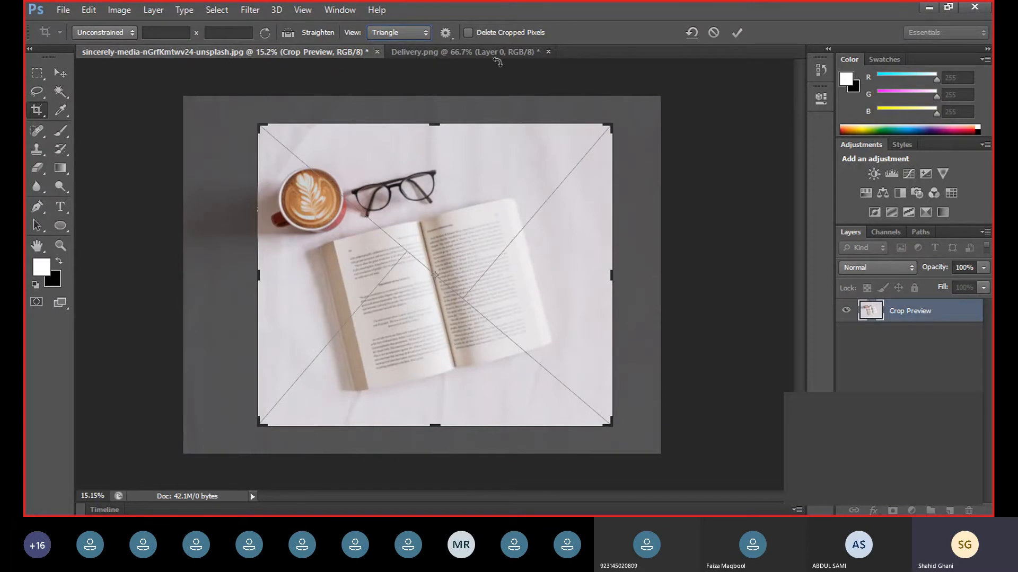
click(411, 39)
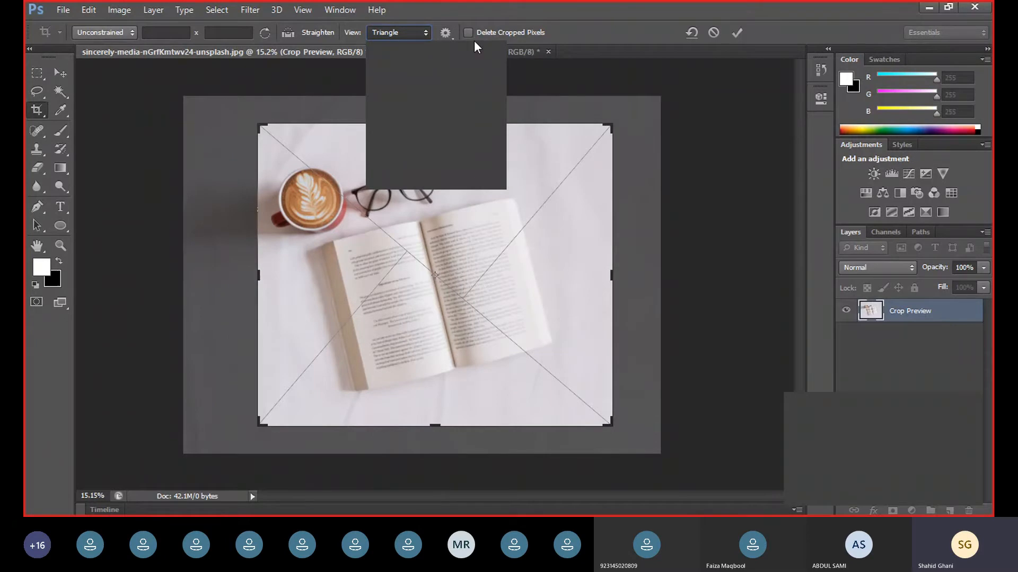
click(442, 51)
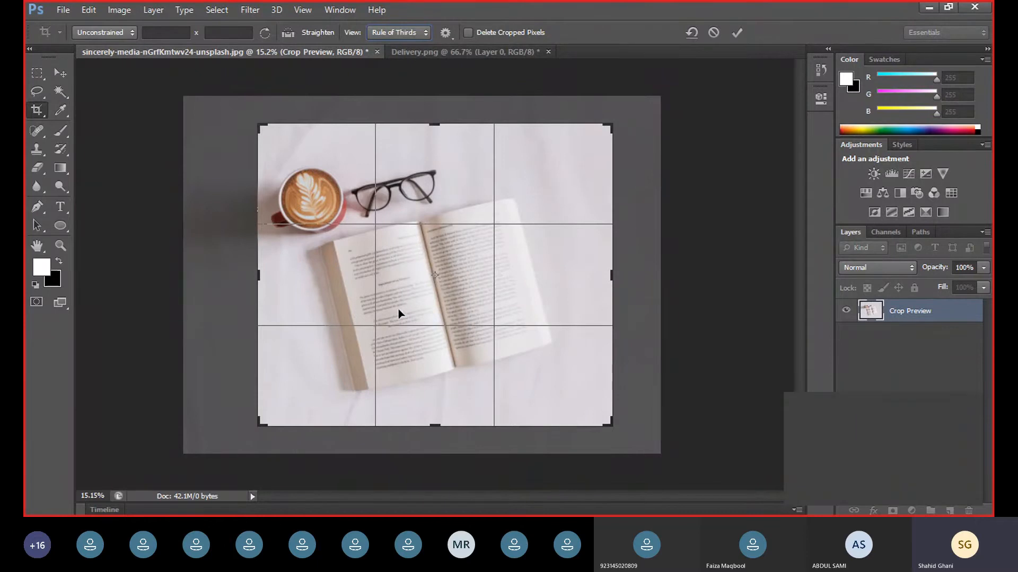
drag(450, 290, 444, 279)
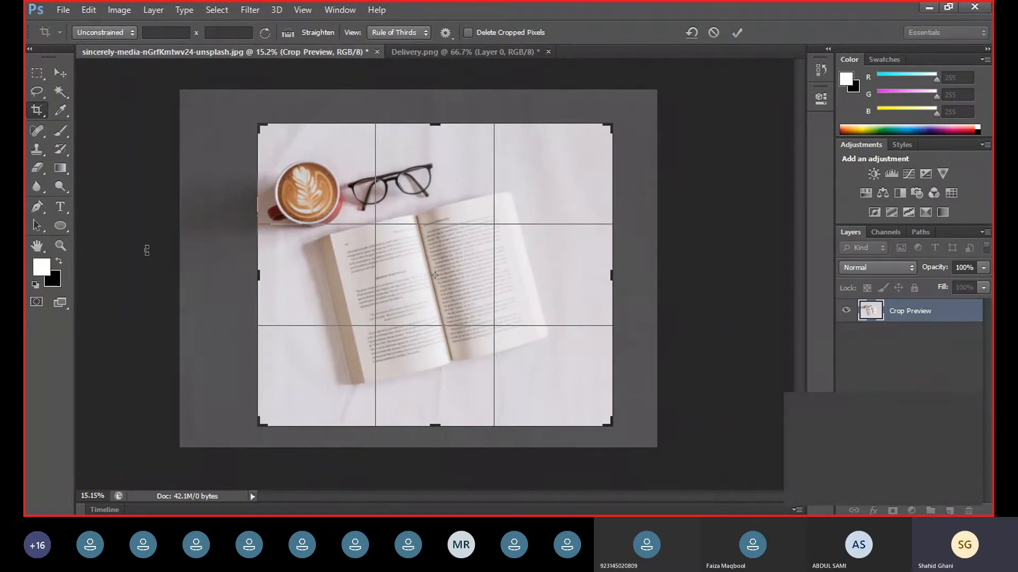
click(60, 72)
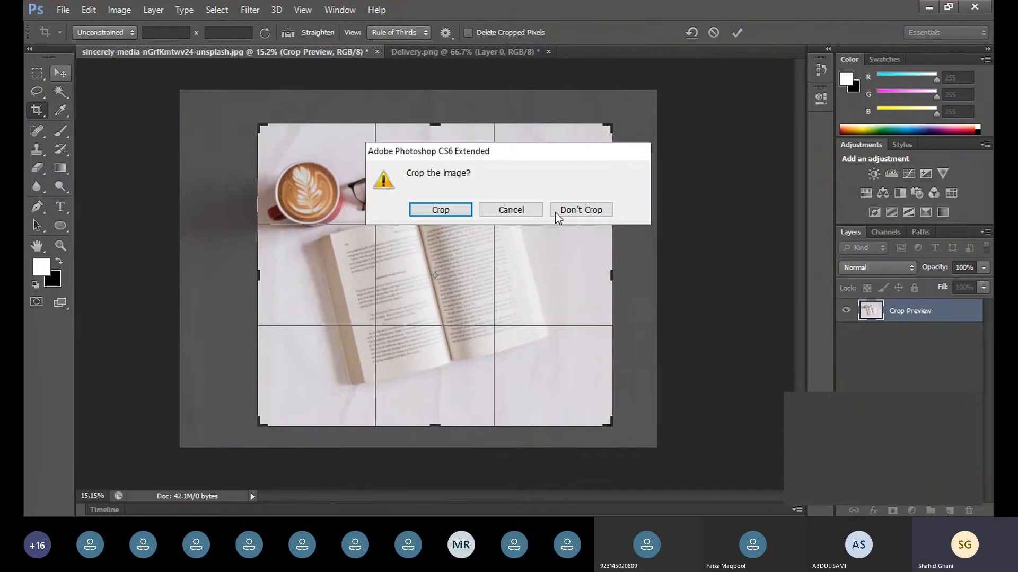
click(571, 210)
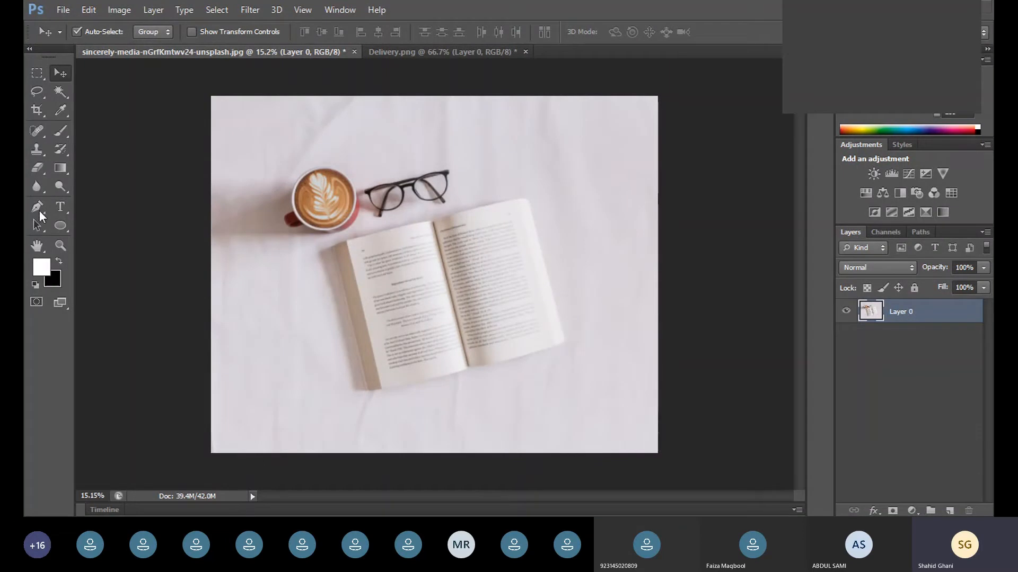
- Switch to the Perspective Crop tool and enlarge the view of the open book
click(37, 111)
click(37, 111)
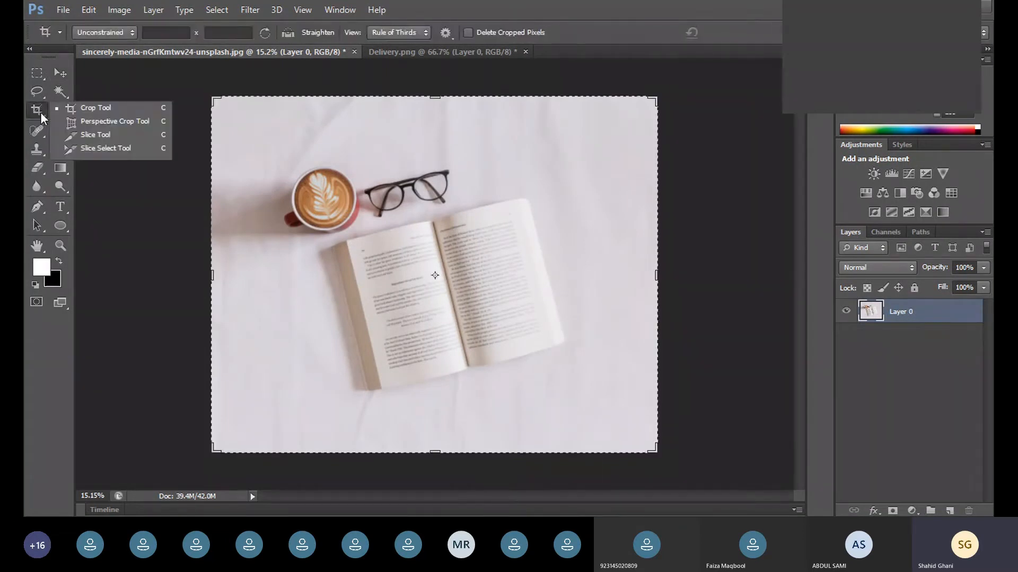
click(125, 122)
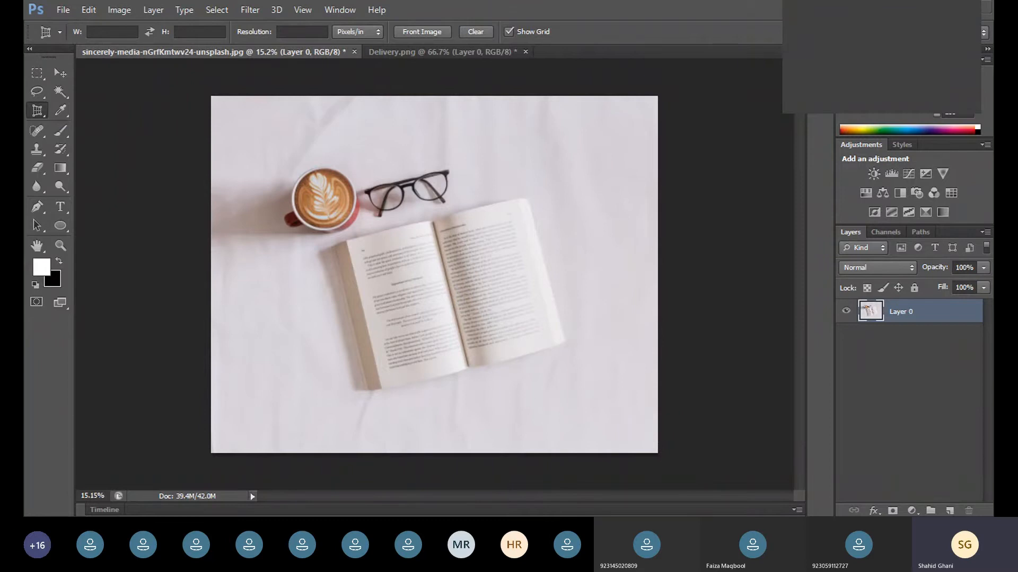
drag(869, 32, 723, 66)
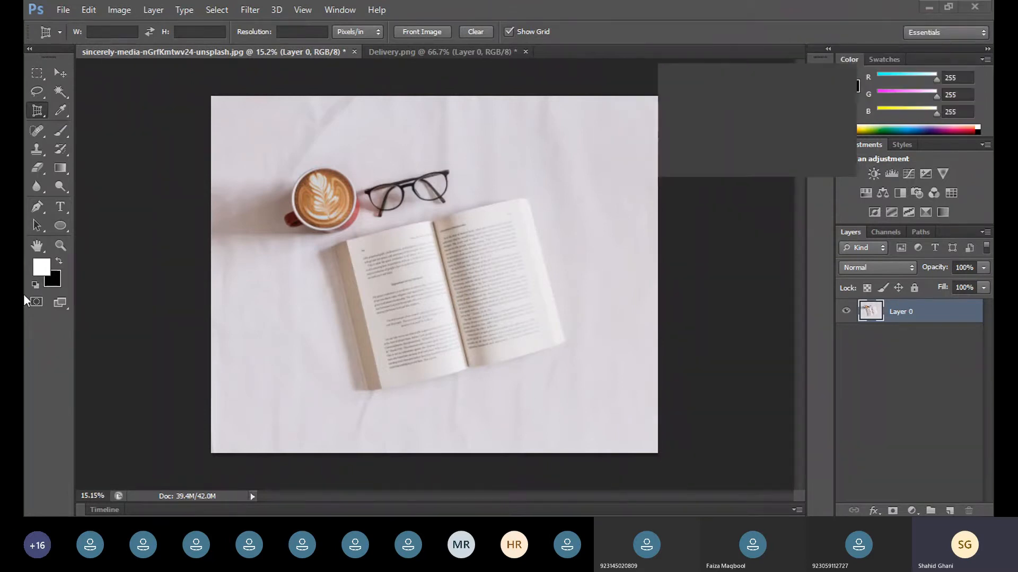
click(35, 113)
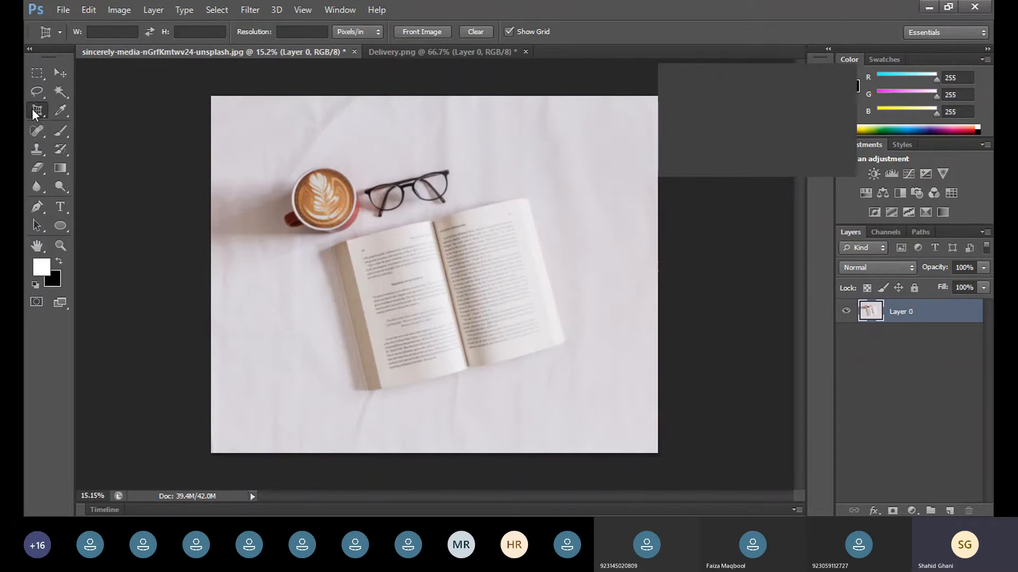
drag(35, 112, 59, 125)
scroll(502, 272, up, 3)
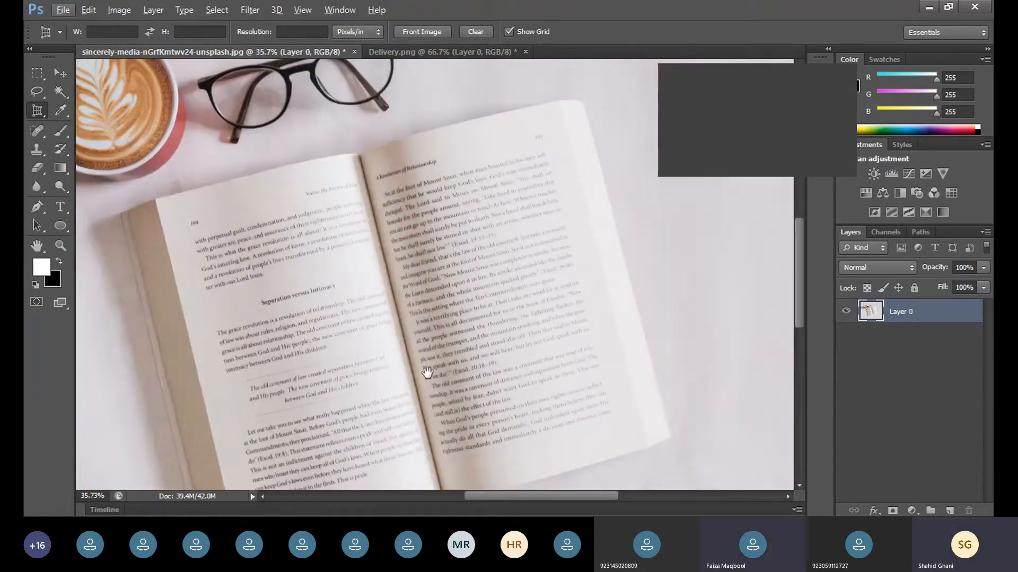
drag(797, 262, 797, 271)
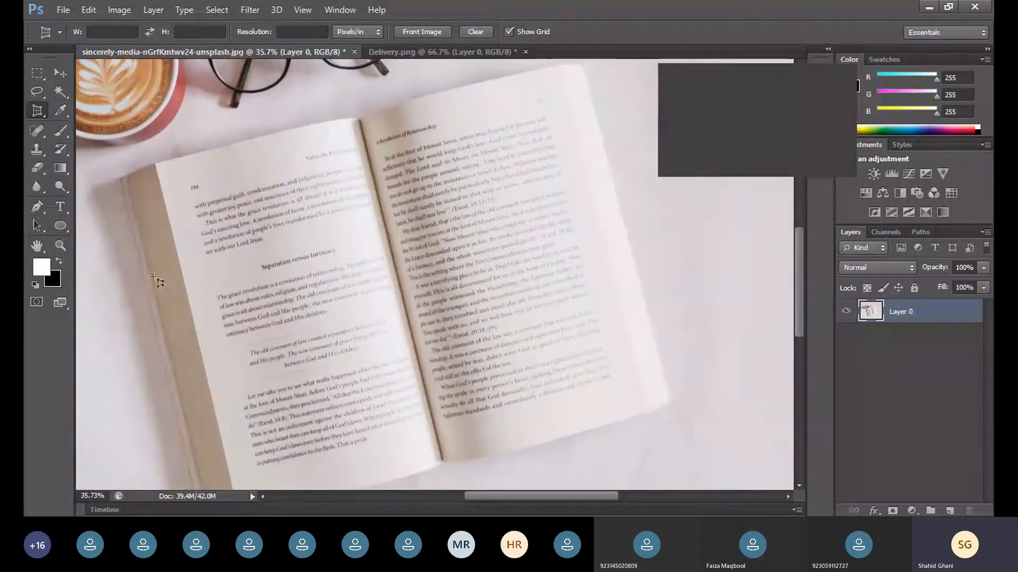
right_click(36, 111)
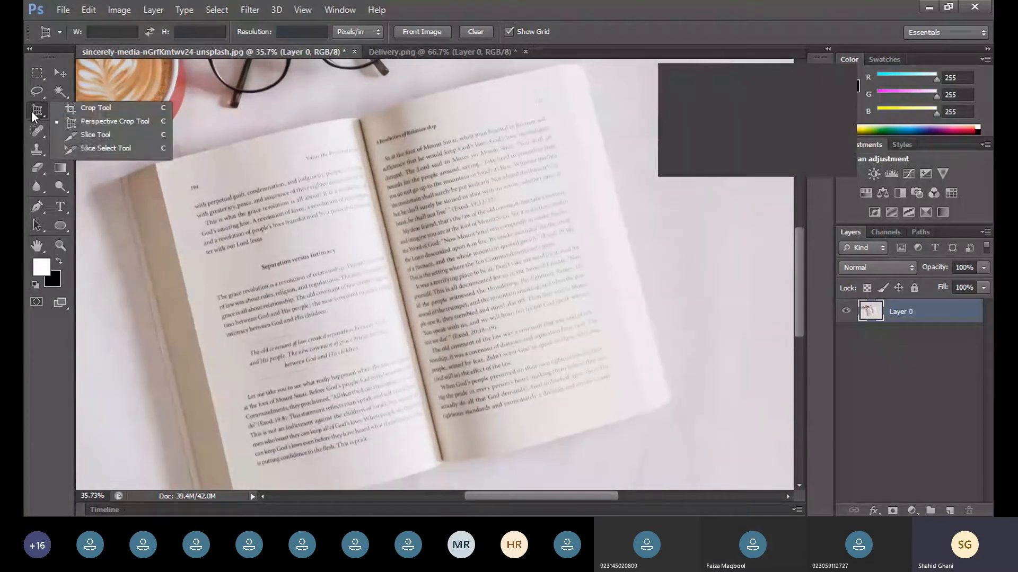
click(99, 121)
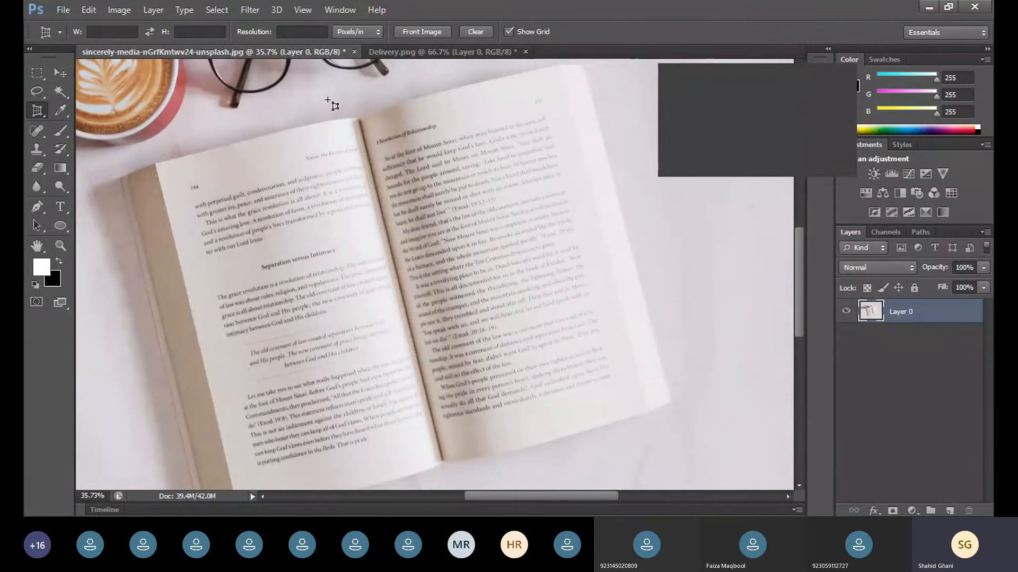
- Outline the book's right-hand page with four perspective crop corners and apply the crop
click(366, 135)
click(556, 84)
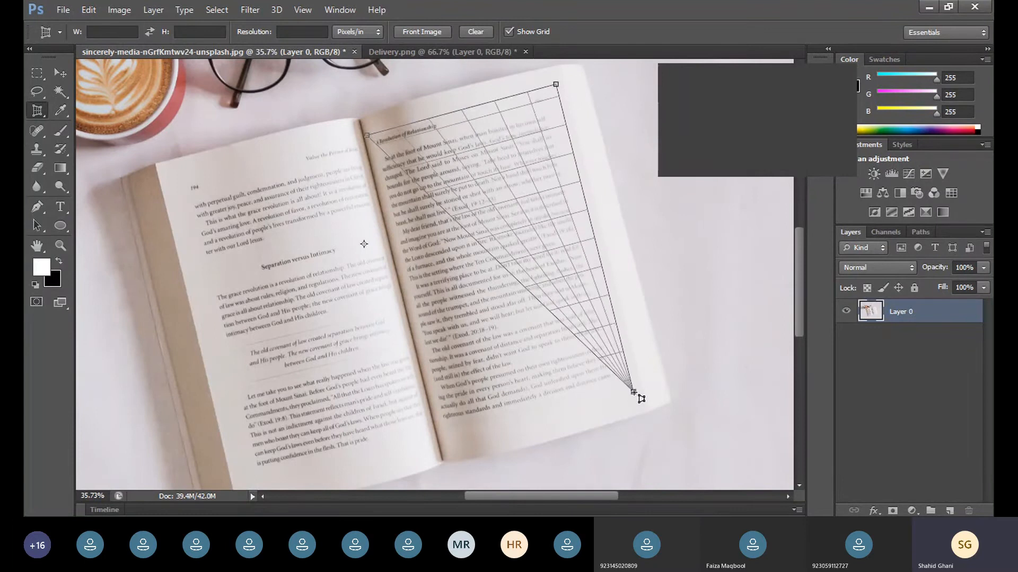
click(632, 392)
click(455, 451)
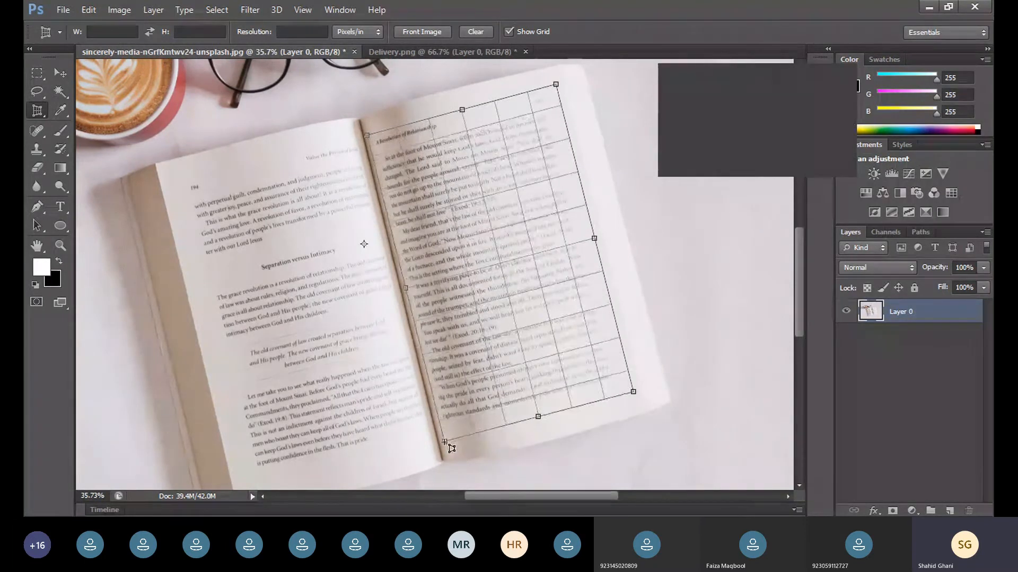
drag(456, 450, 446, 441)
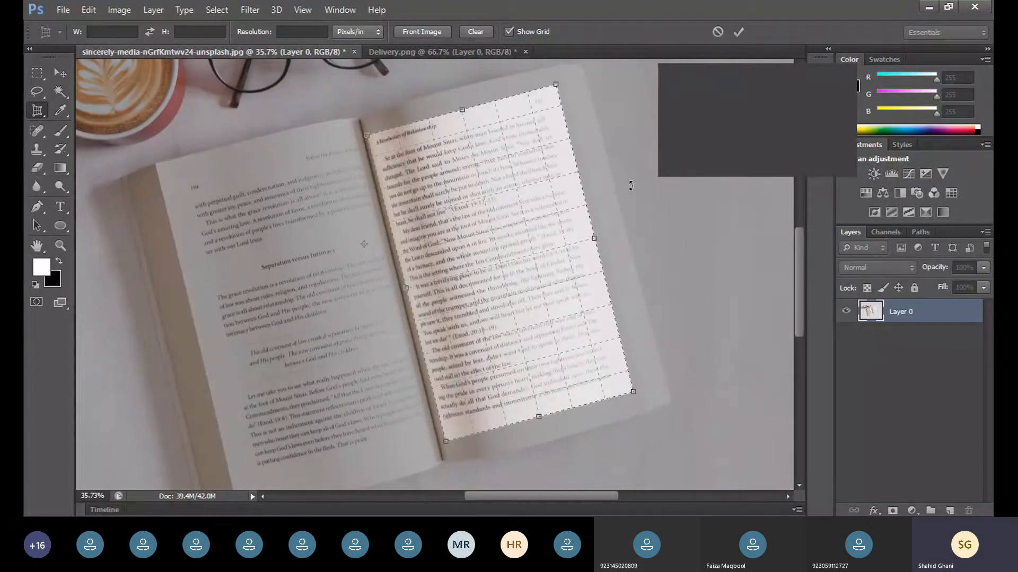
key(Return)
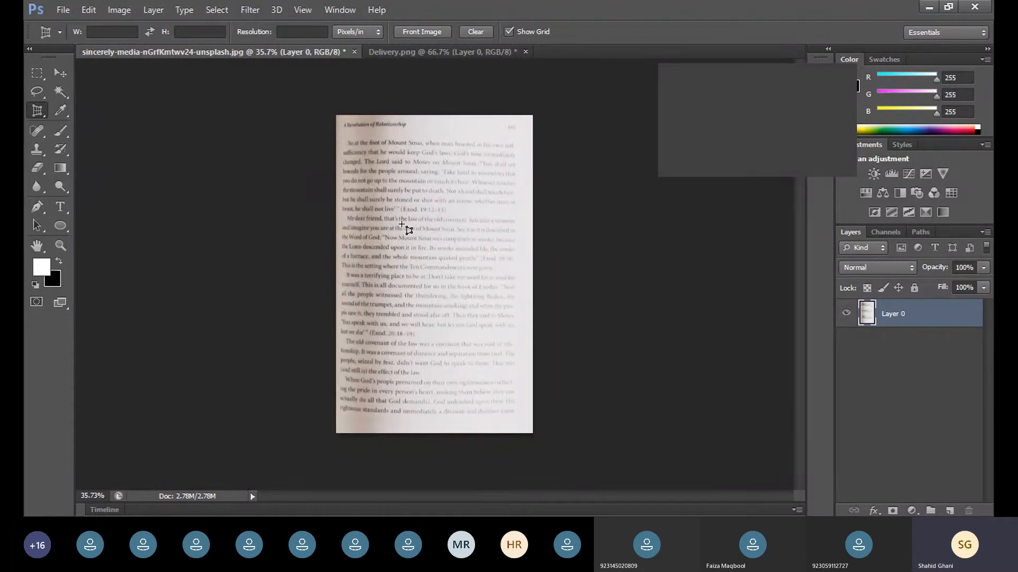
- Inspect the cropped book page up close, then undo the perspective crop
scroll(511, 213, up, 4)
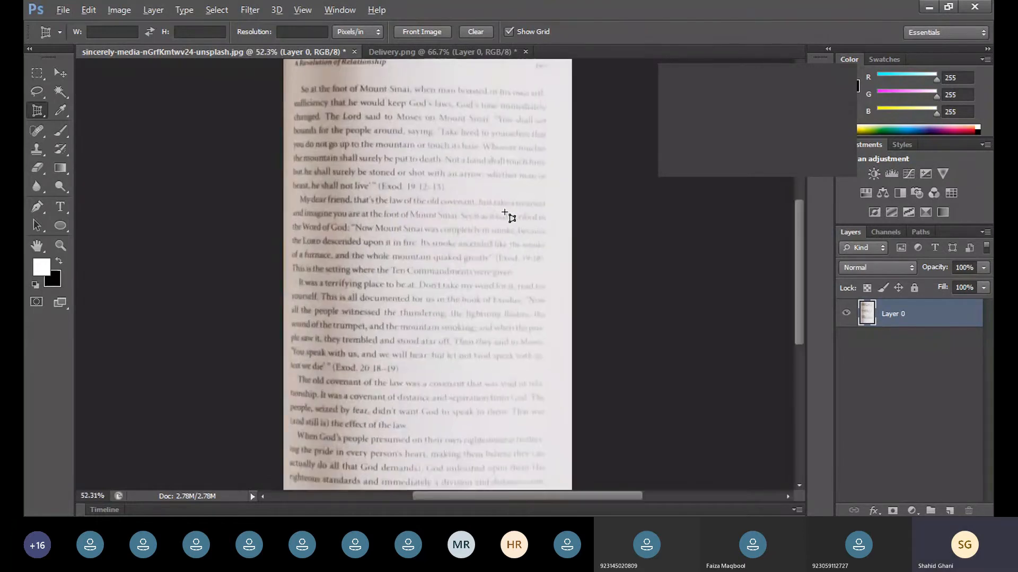
scroll(507, 218, up, 4)
scroll(390, 263, down, 5)
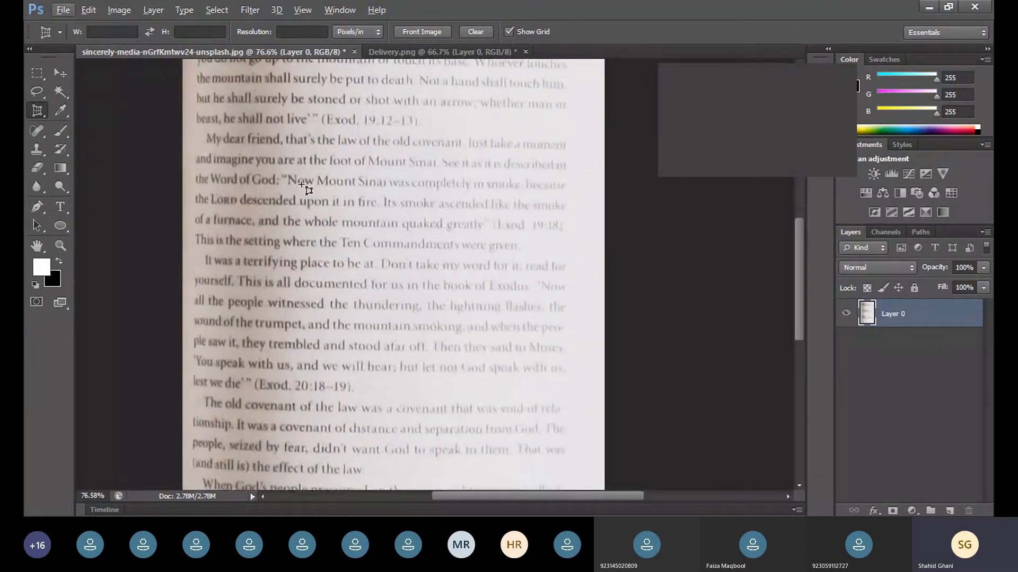
scroll(294, 236, up, 6)
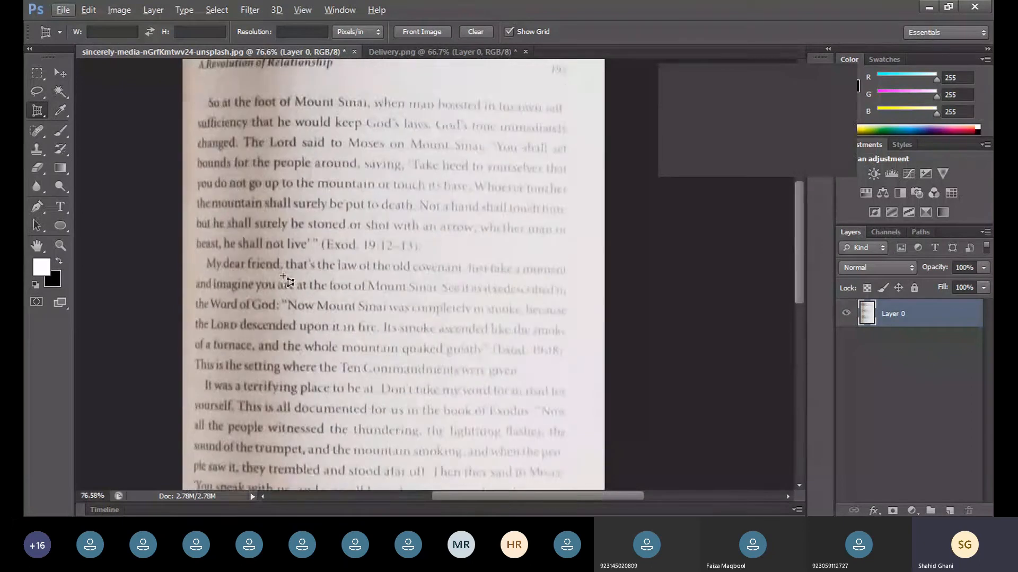
scroll(282, 276, up, 2)
scroll(283, 274, down, 3)
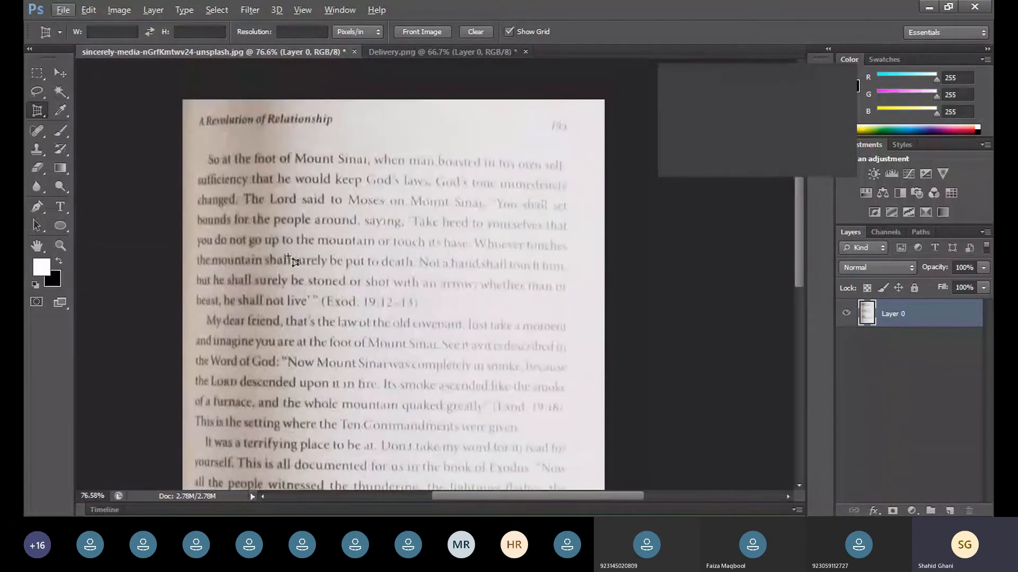
scroll(277, 265, down, 4)
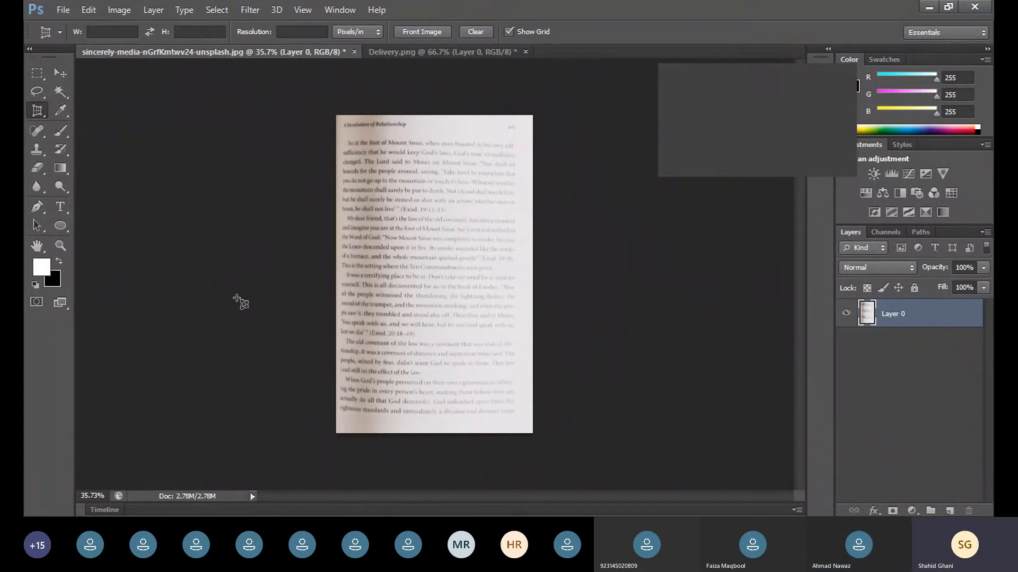
key(ctrl+z)
scroll(366, 256, down, 5)
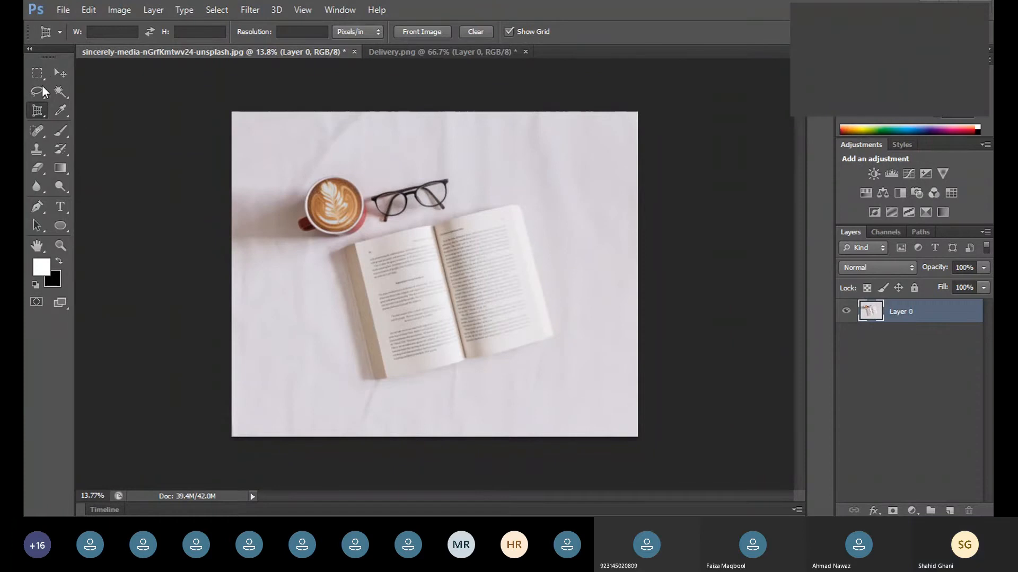
- Extend the canvas beyond all four sides of the photo with the Crop tool and apply it
drag(36, 113, 75, 103)
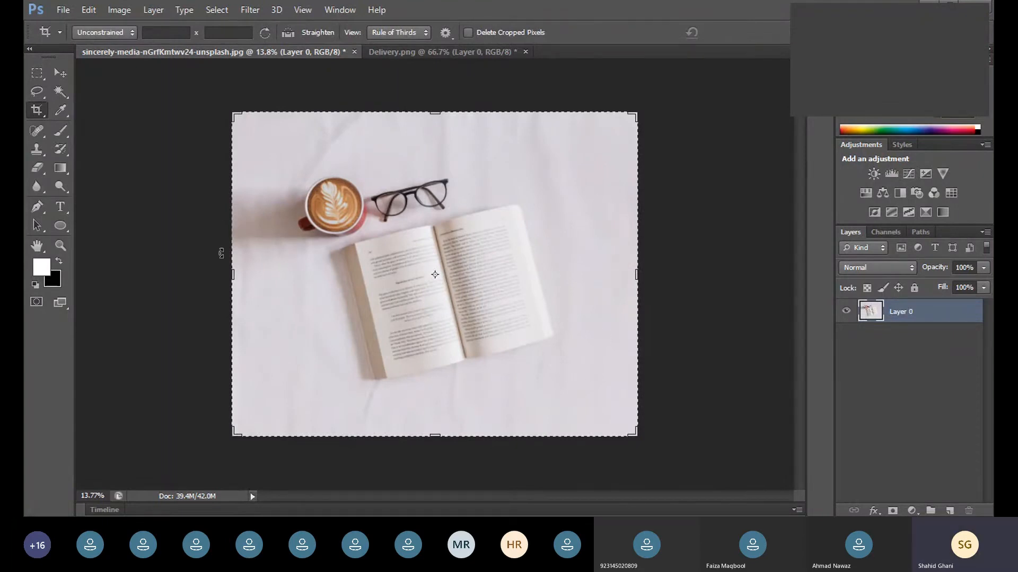
drag(234, 277, 212, 285)
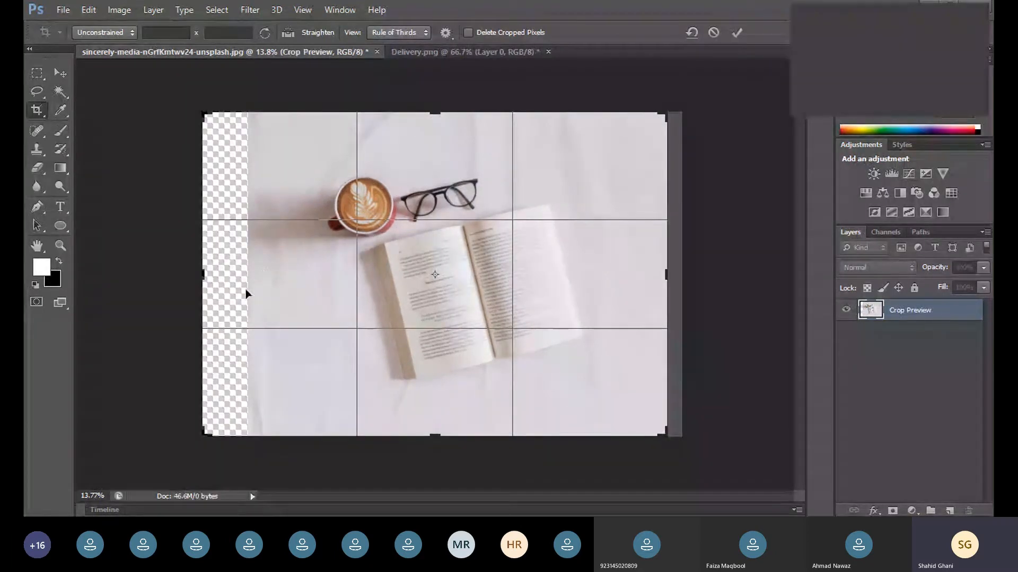
drag(446, 436, 447, 455)
drag(682, 277, 688, 268)
drag(441, 94, 444, 77)
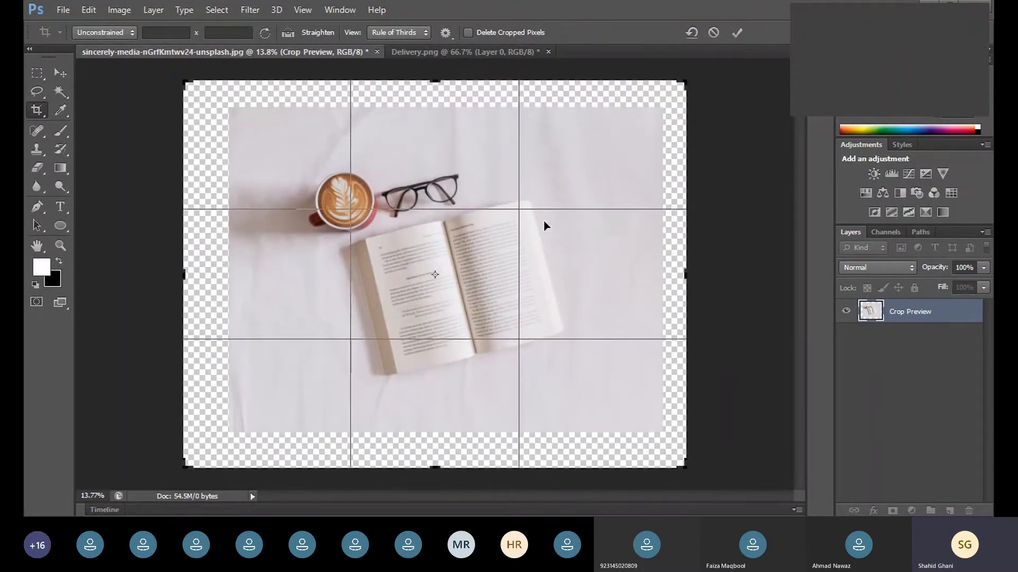
key(Return)
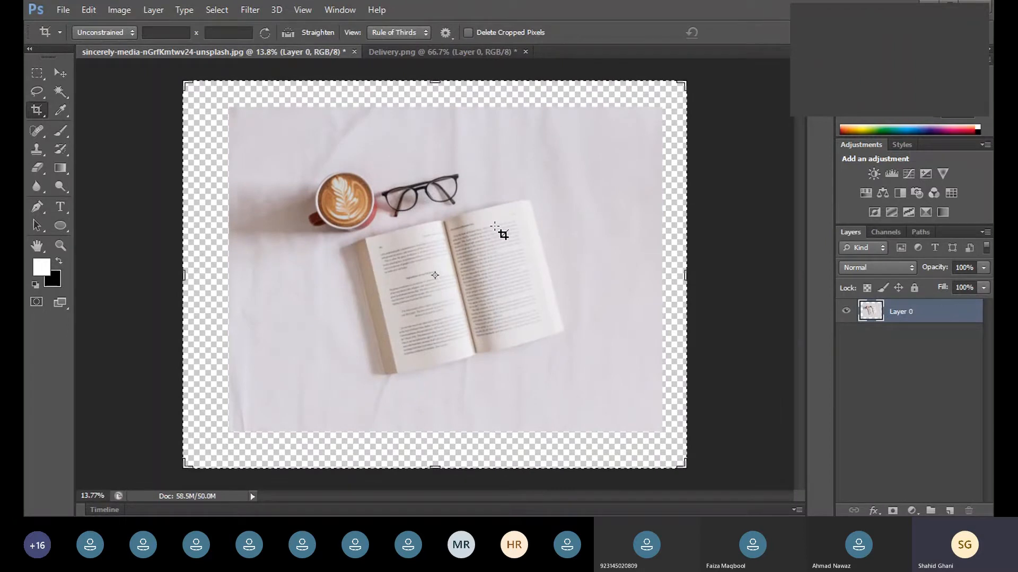
- Try moving the photo within the enlarged canvas, and undo both the move and the canvas extension
click(60, 73)
drag(545, 195, 525, 217)
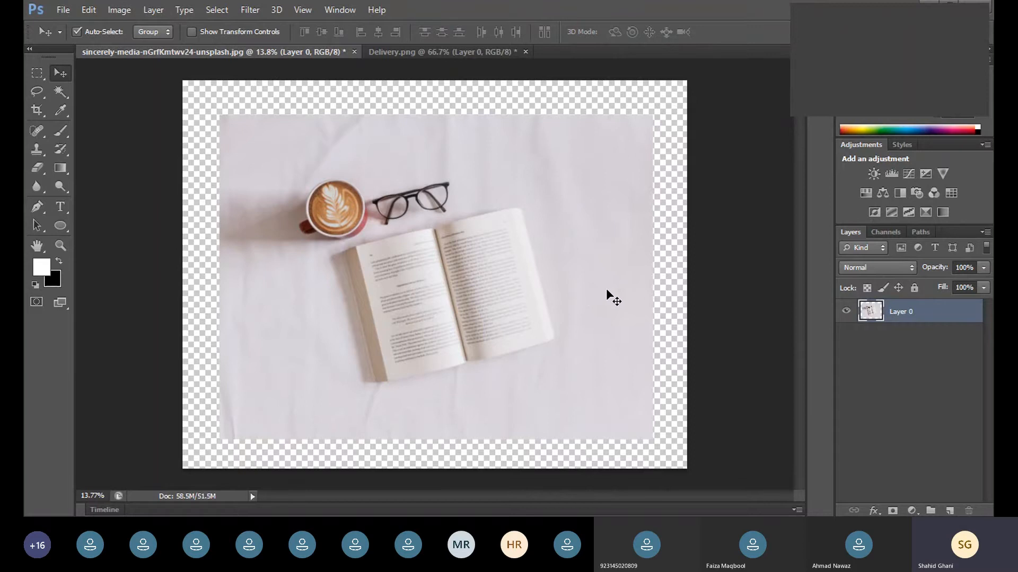
key(ctrl+z)
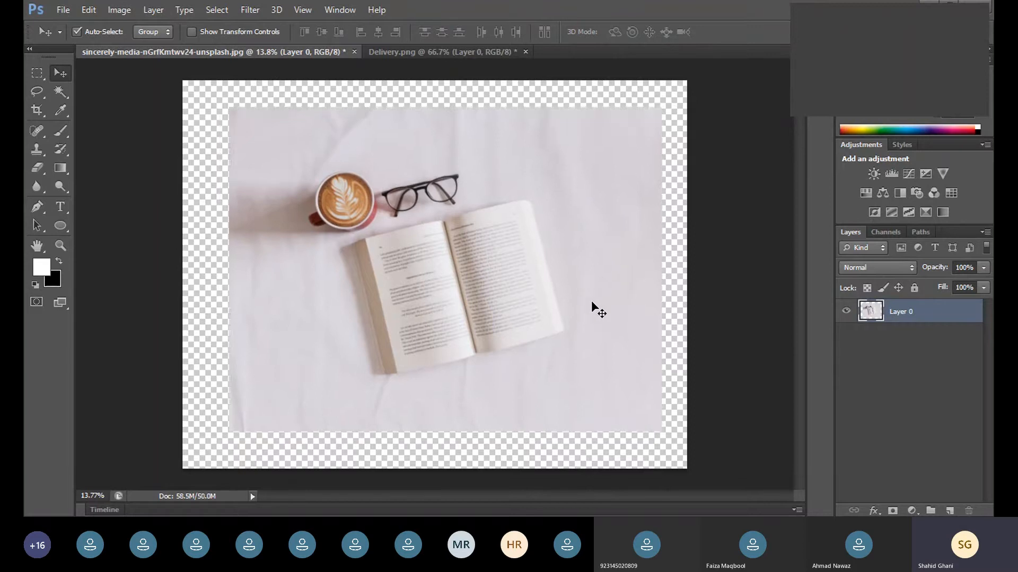
key(ctrl+alt+z)
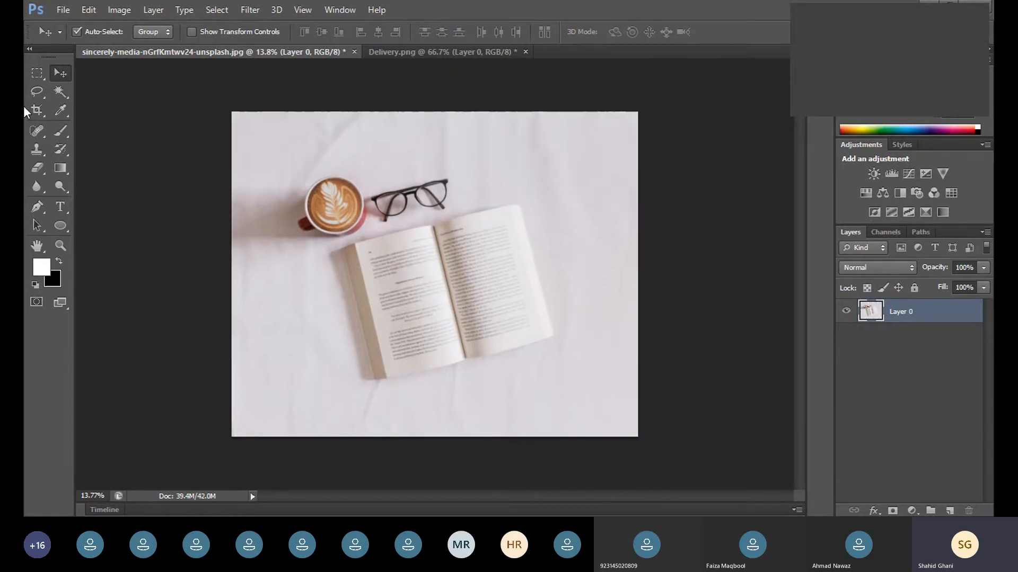
- Extend the crop frame past the photo's left edge with the Crop tool and shift the photo inside the frame
click(37, 110)
drag(231, 282, 203, 274)
right_click(219, 268)
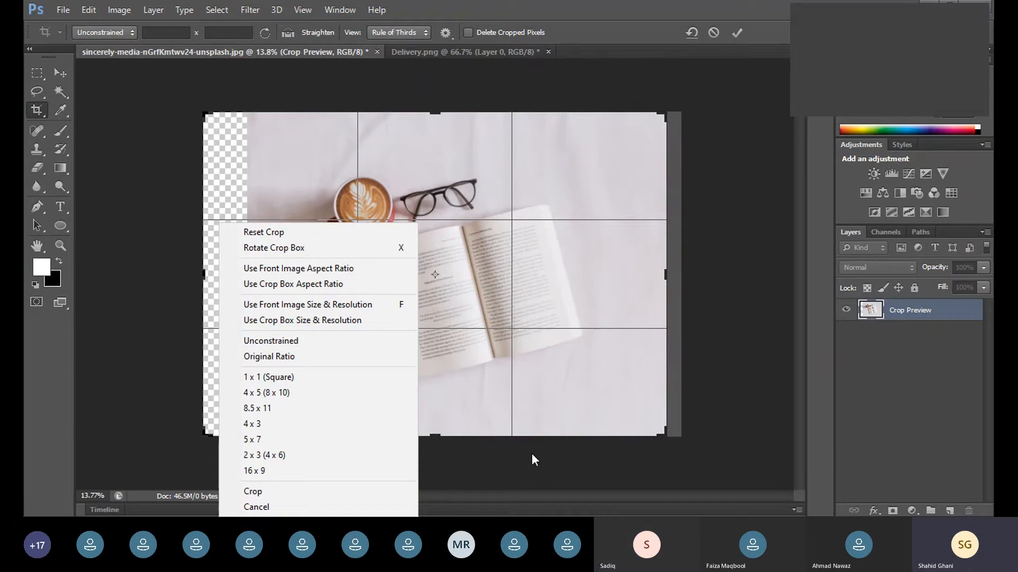
click(552, 371)
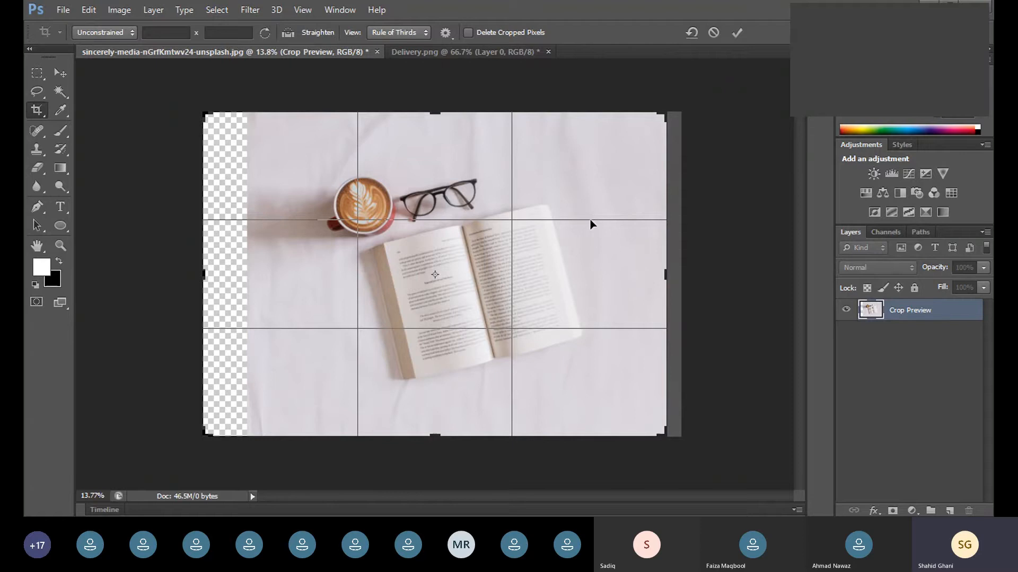
drag(466, 266, 456, 272)
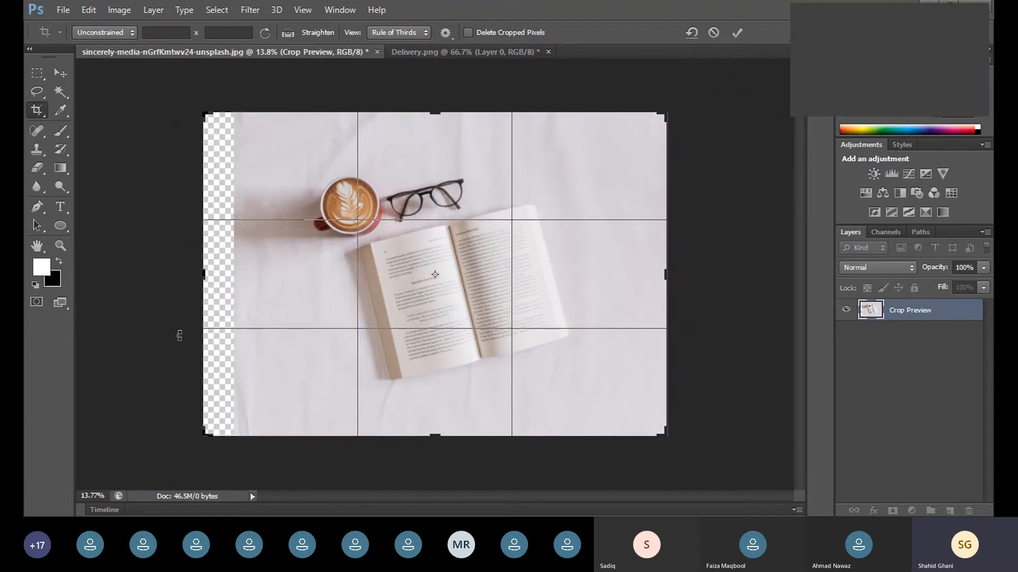
- Widen the crop frame slightly, pull its left side back to the photo's edge and end the crop
mouse_move(200, 276)
mouse_down()
mouse_move(191, 273)
mouse_move(222, 272)
mouse_move(216, 283)
mouse_move(186, 283)
mouse_move(216, 283)
mouse_move(200, 267)
mouse_up()
right_click(229, 177)
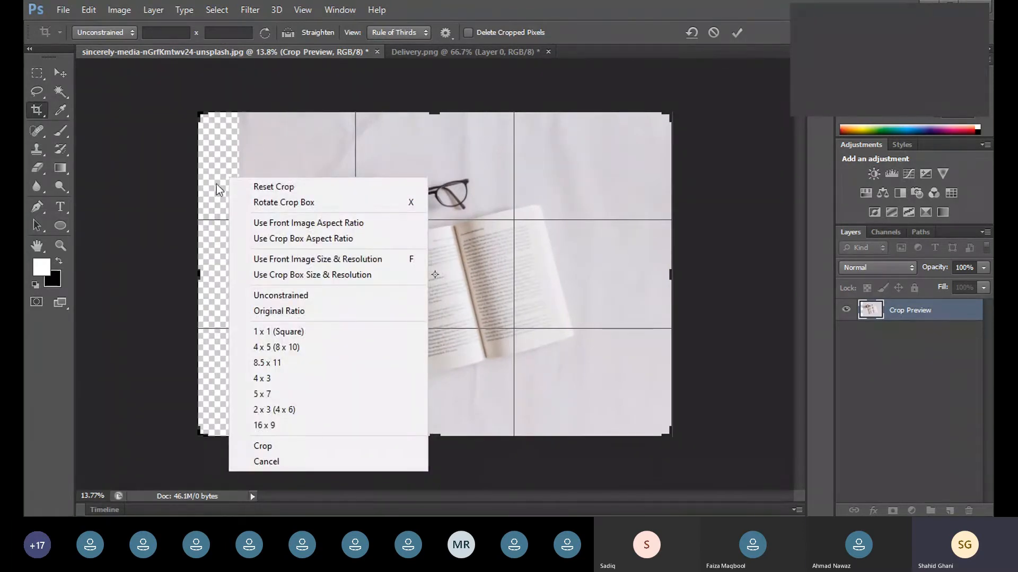
click(164, 182)
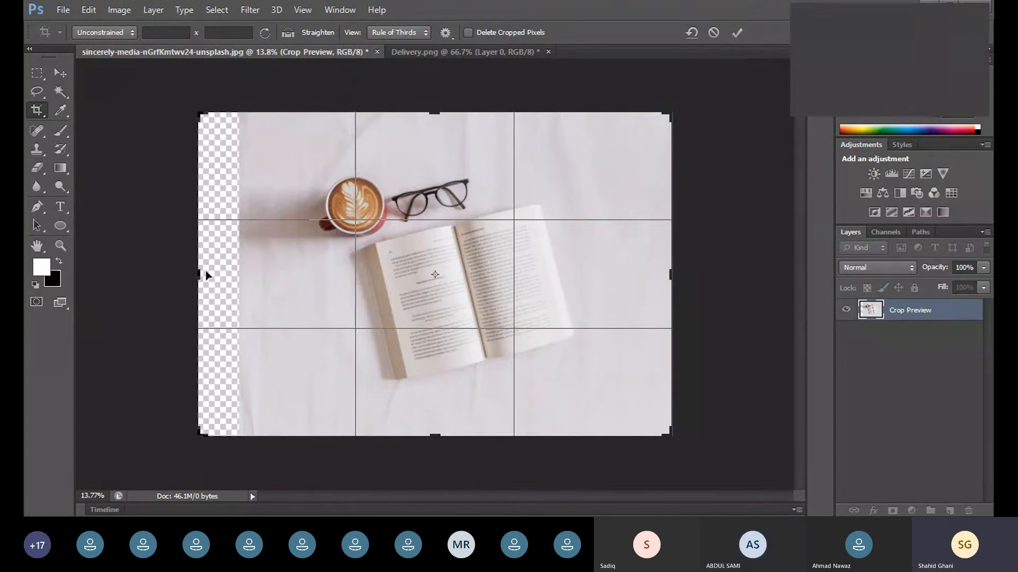
drag(197, 275, 239, 268)
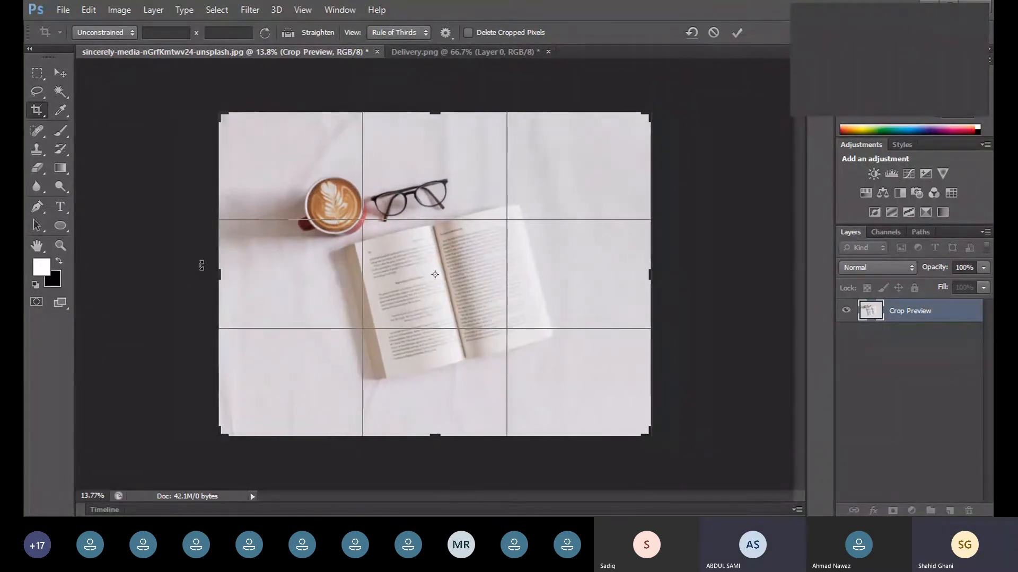
key(Return)
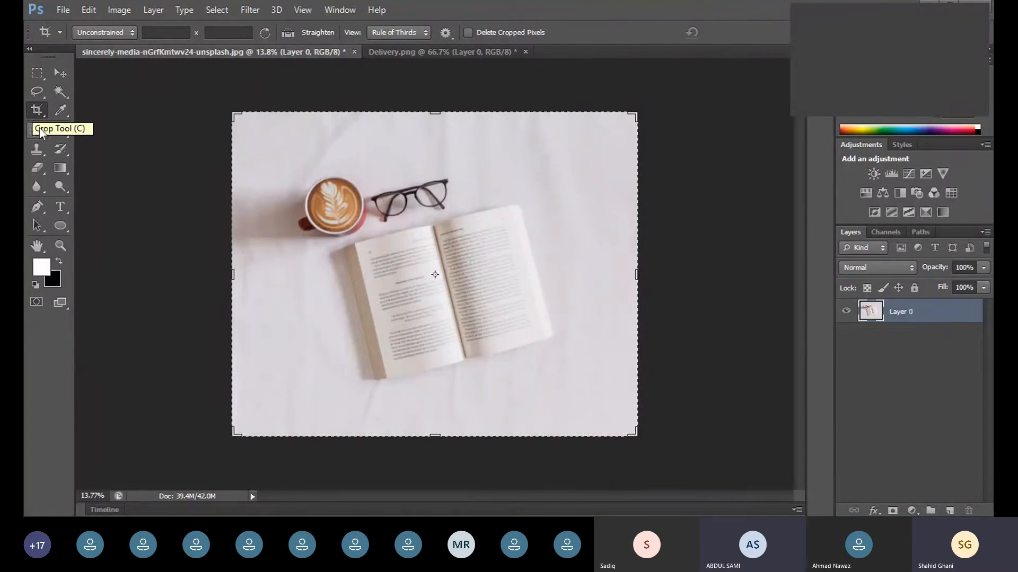
- Mark the four corners of the book's right-hand page with the Perspective Crop tool and apply the crop
right_click(43, 113)
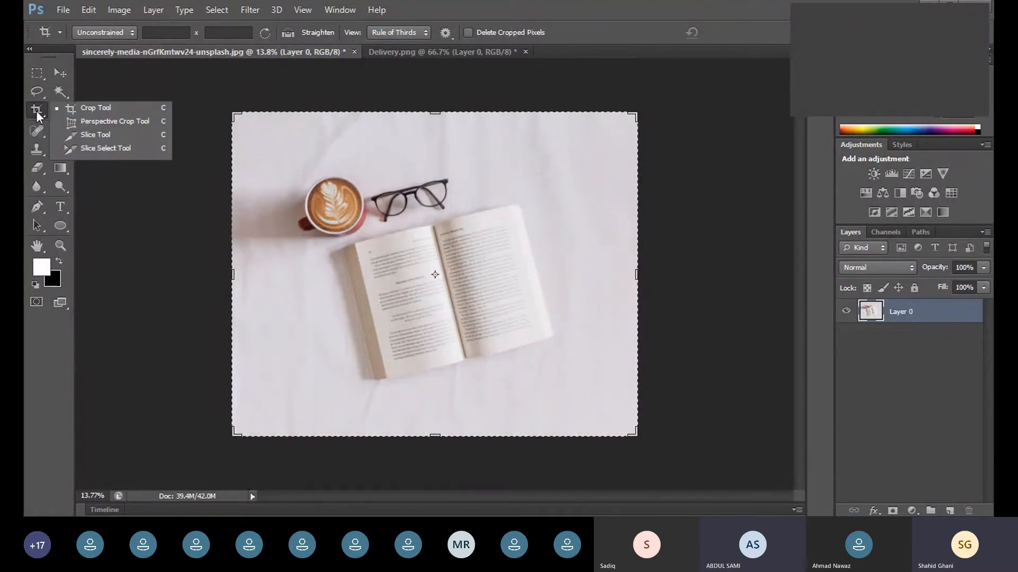
click(80, 121)
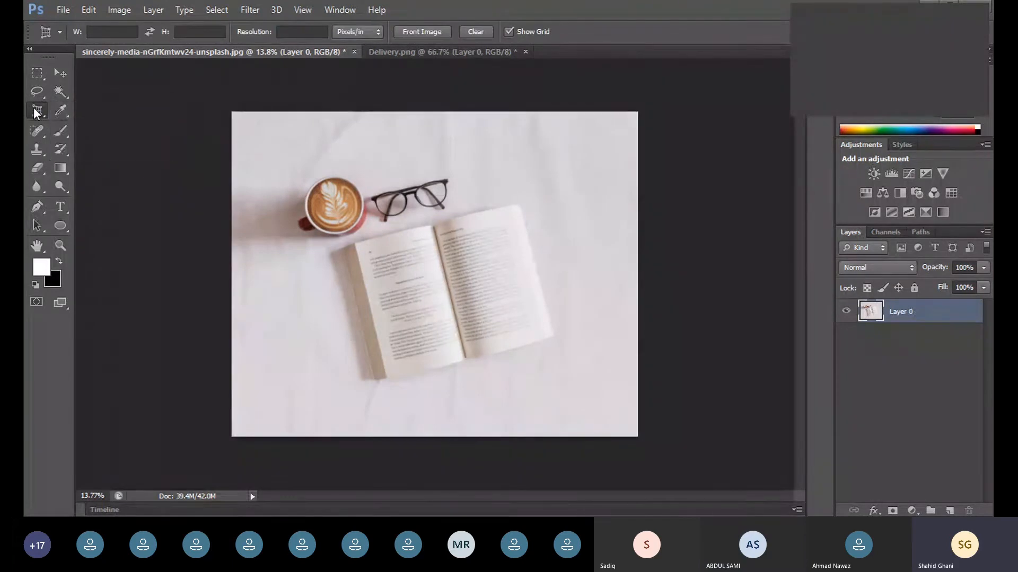
right_click(35, 112)
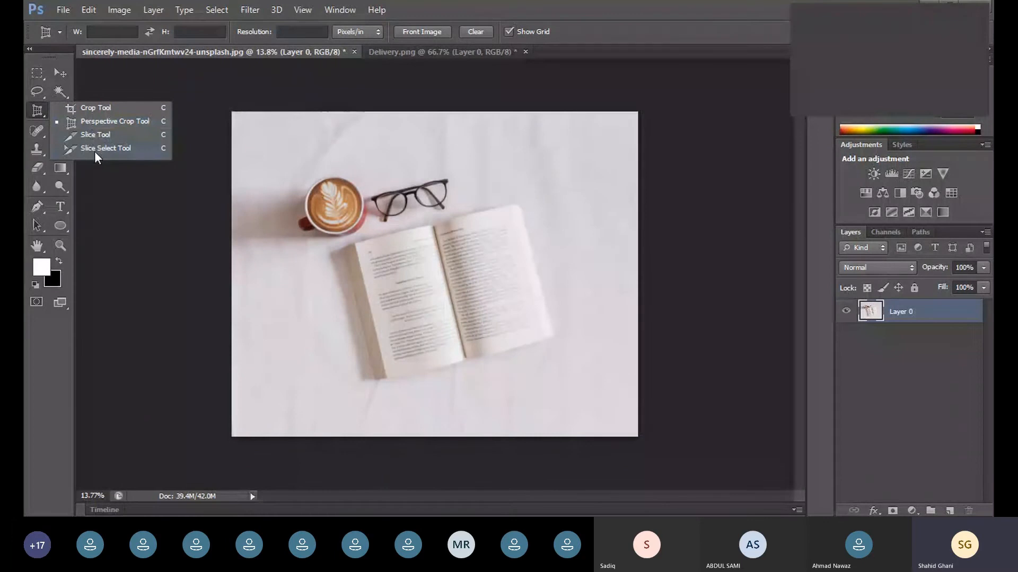
click(97, 121)
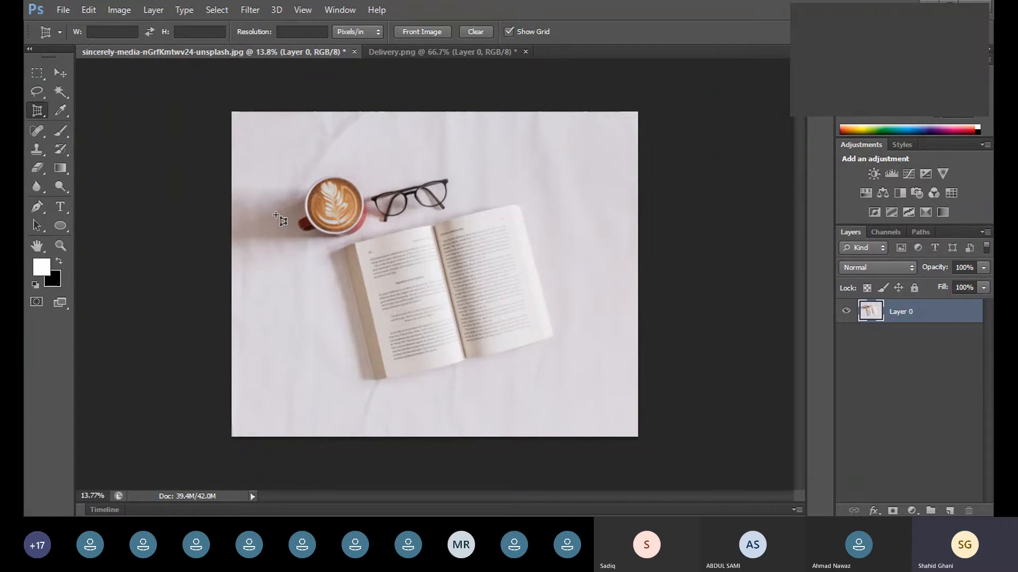
scroll(543, 314, up, 6)
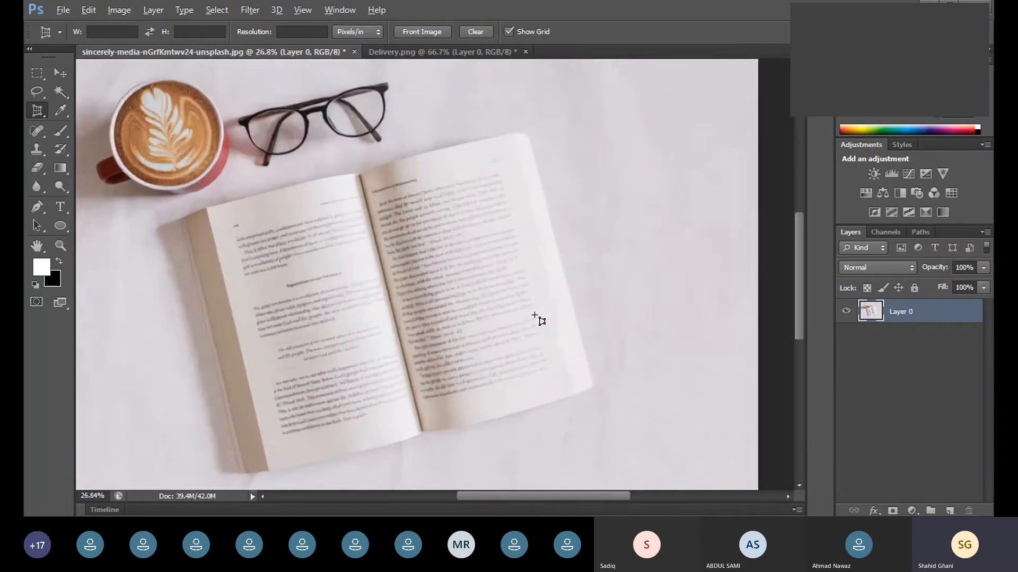
key(alt)
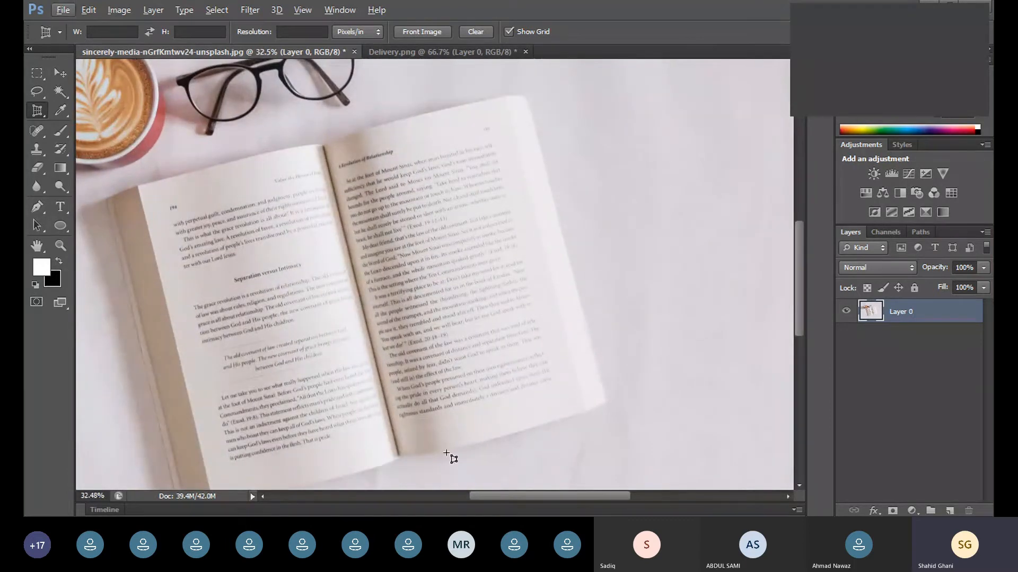
click(332, 161)
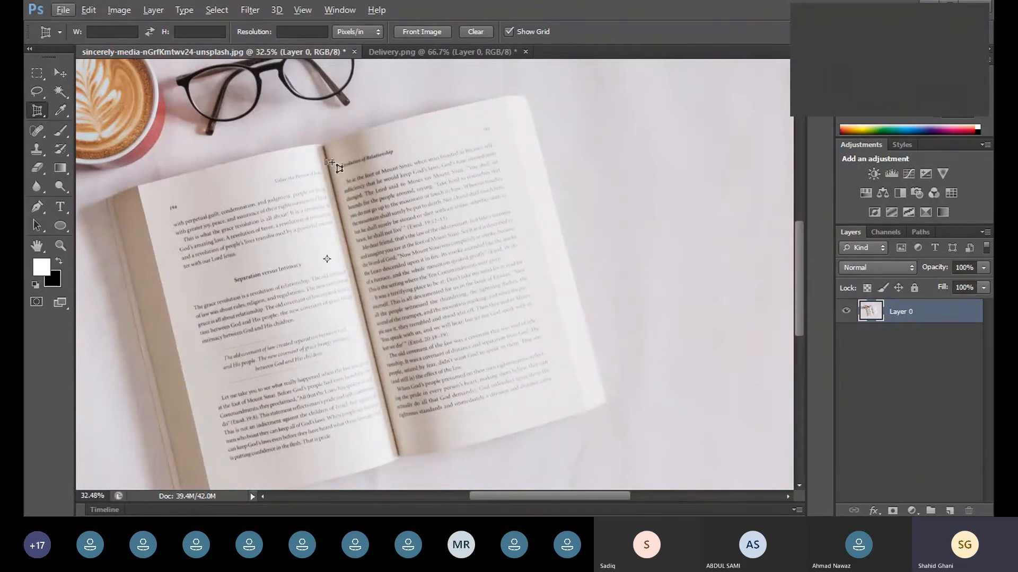
click(504, 115)
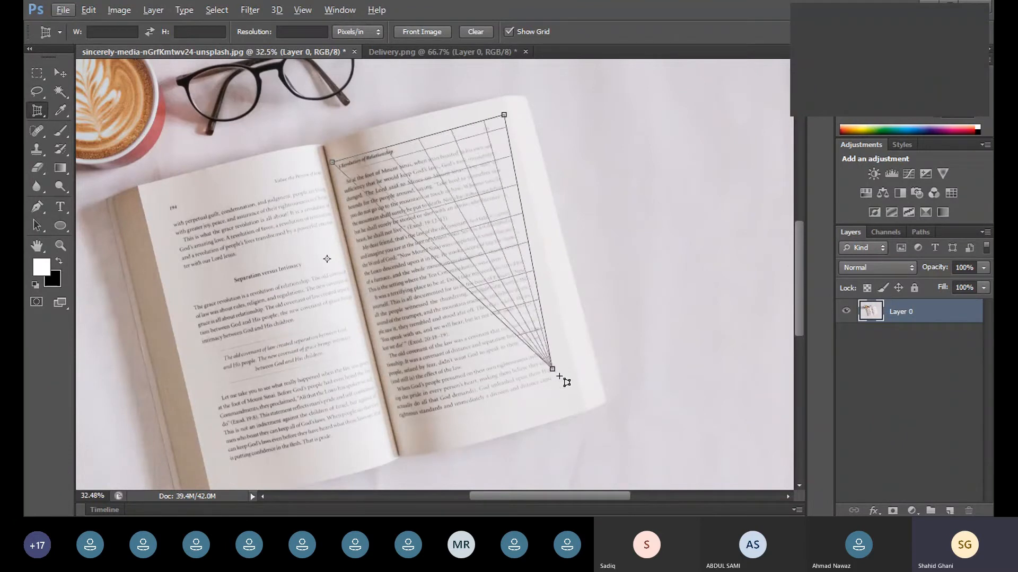
click(579, 398)
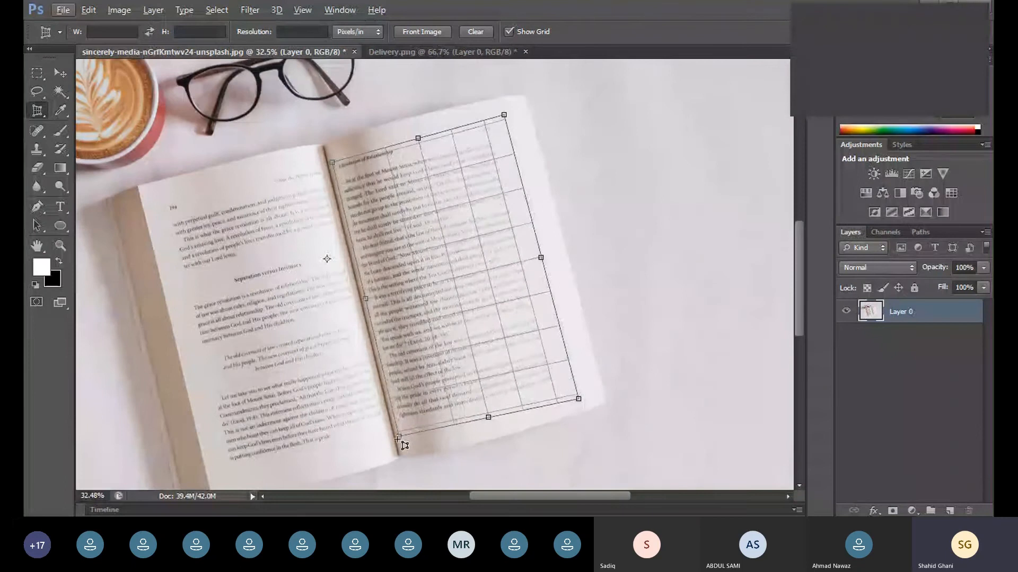
click(397, 439)
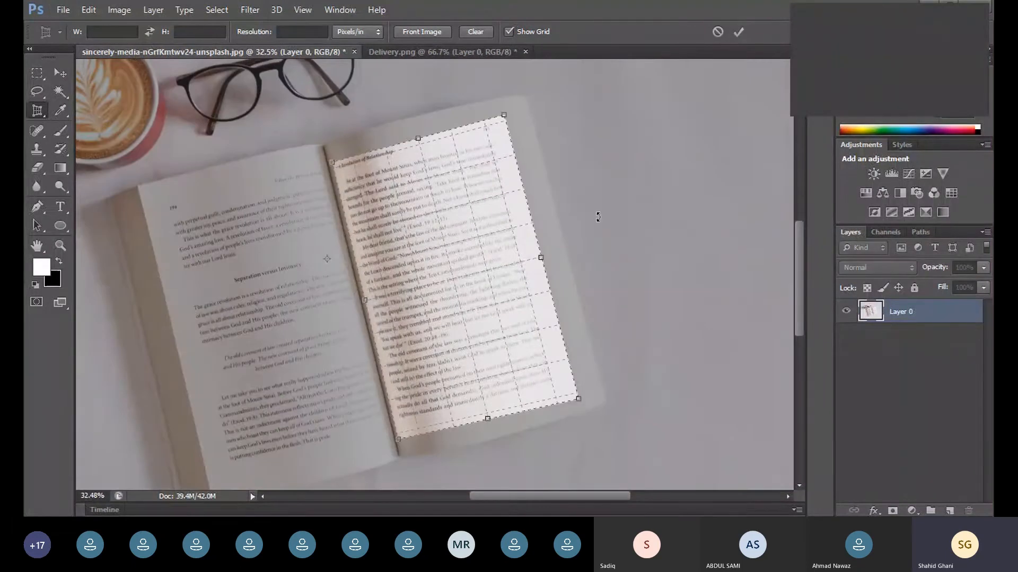
click(740, 31)
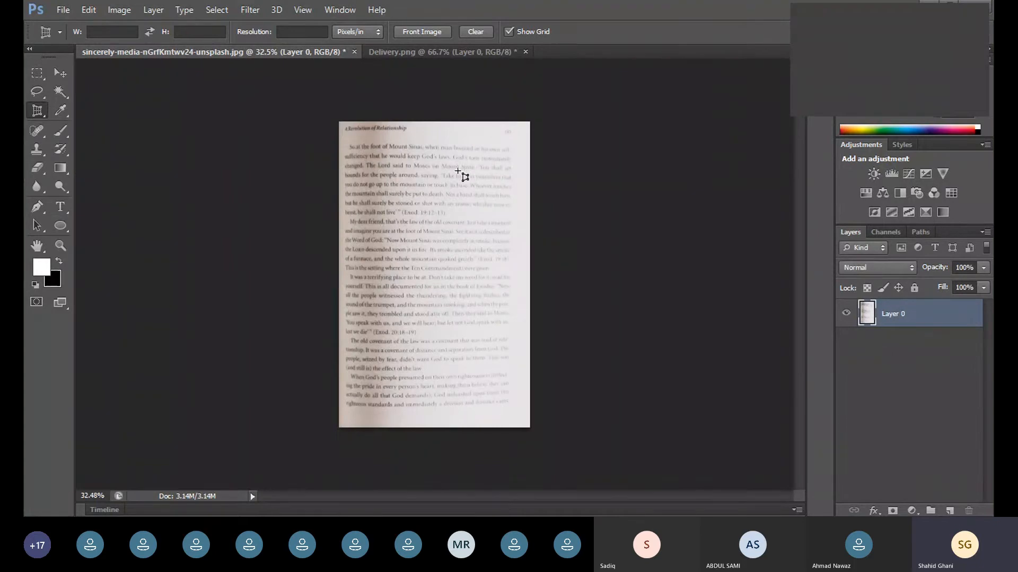
- Examine the straightened page up close, undo the perspective crop and return to a view of the whole photo
scroll(436, 260, up, 3)
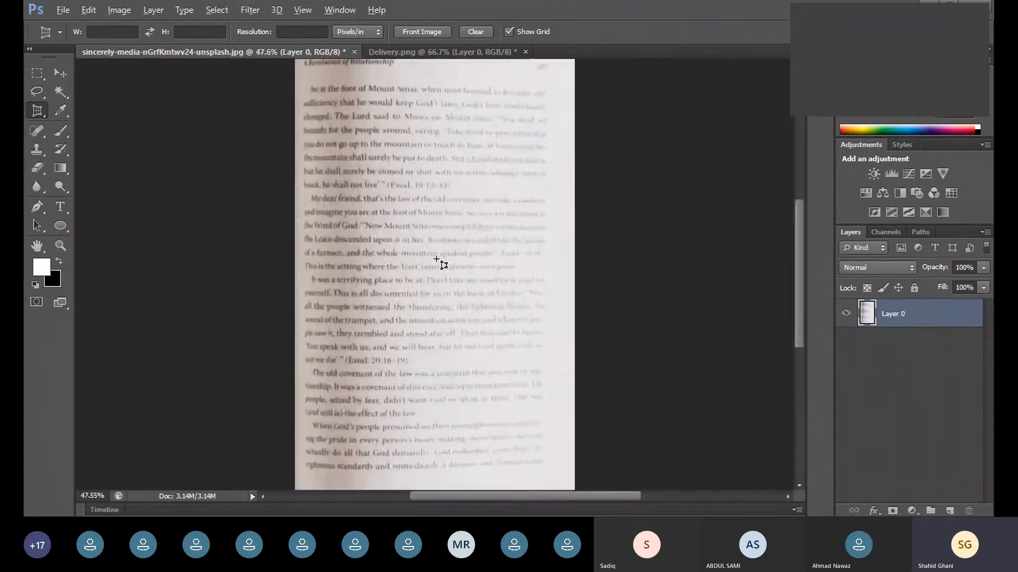
scroll(403, 223, down, 2)
scroll(405, 223, up, 1)
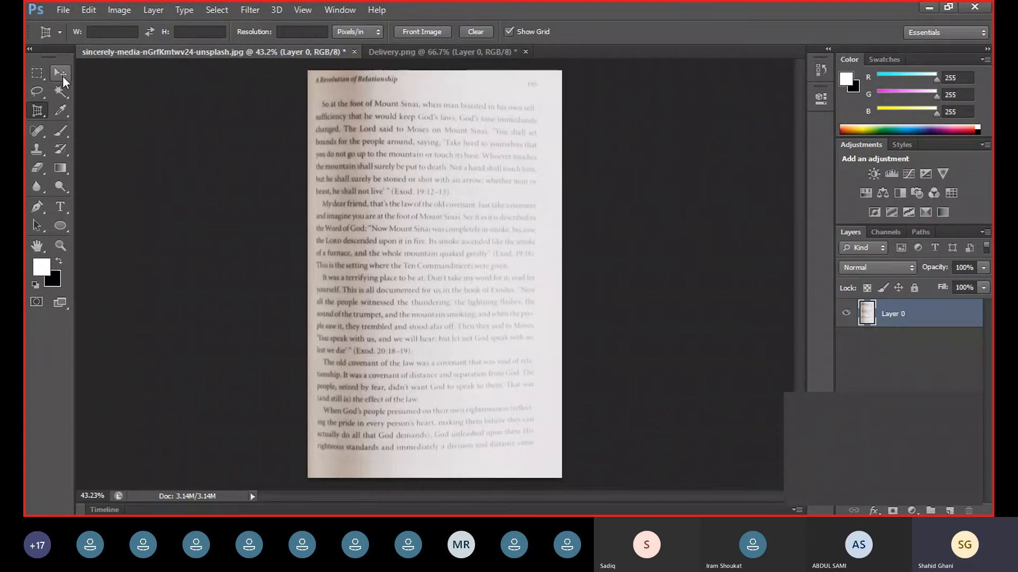
key(ctrl+z)
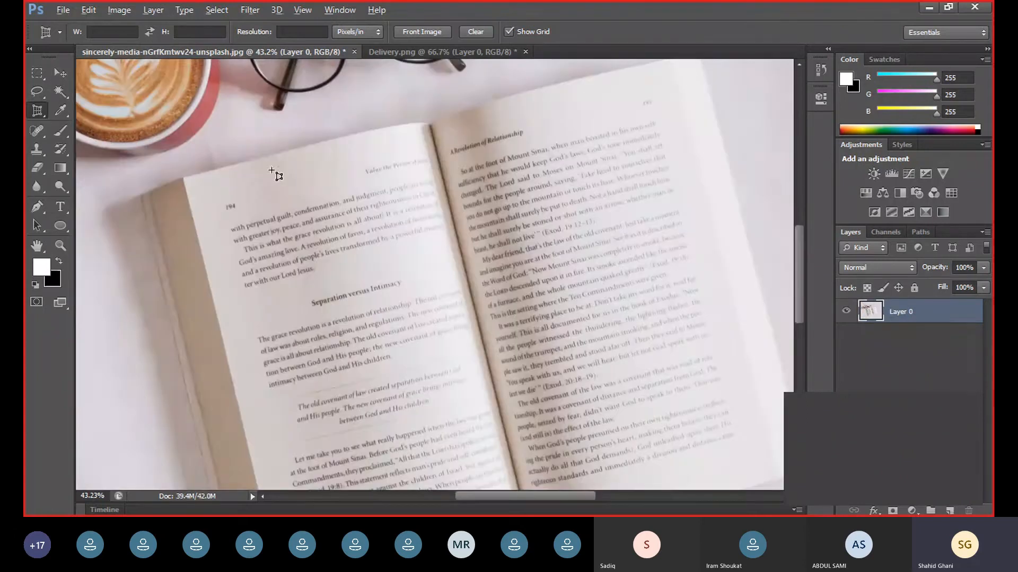
scroll(285, 202, down, 6)
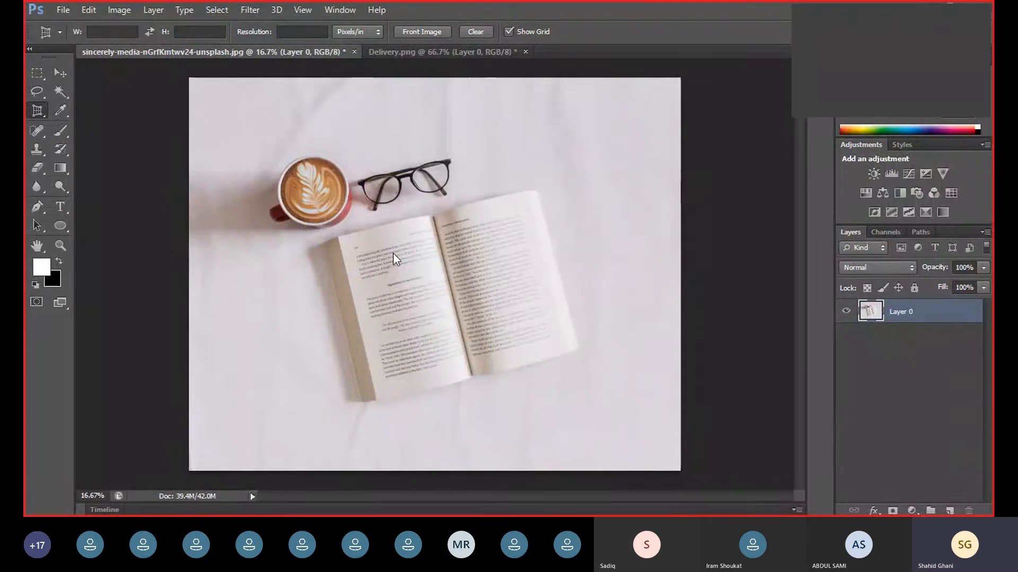
- Try a perspective crop with four loosely placed corners around the book's left-hand page, undo it and switch to the Move tool
click(60, 69)
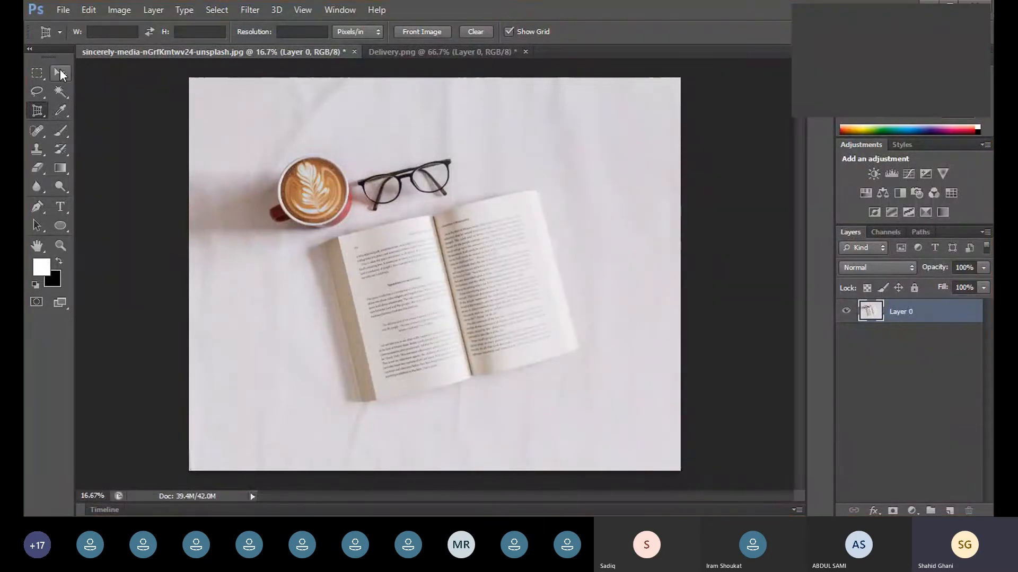
click(418, 209)
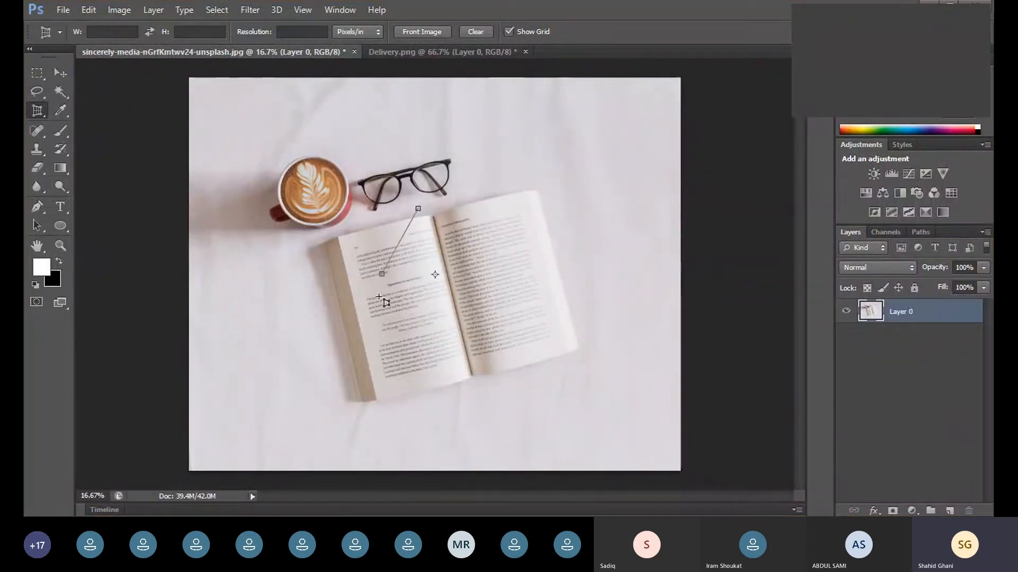
click(334, 275)
click(393, 404)
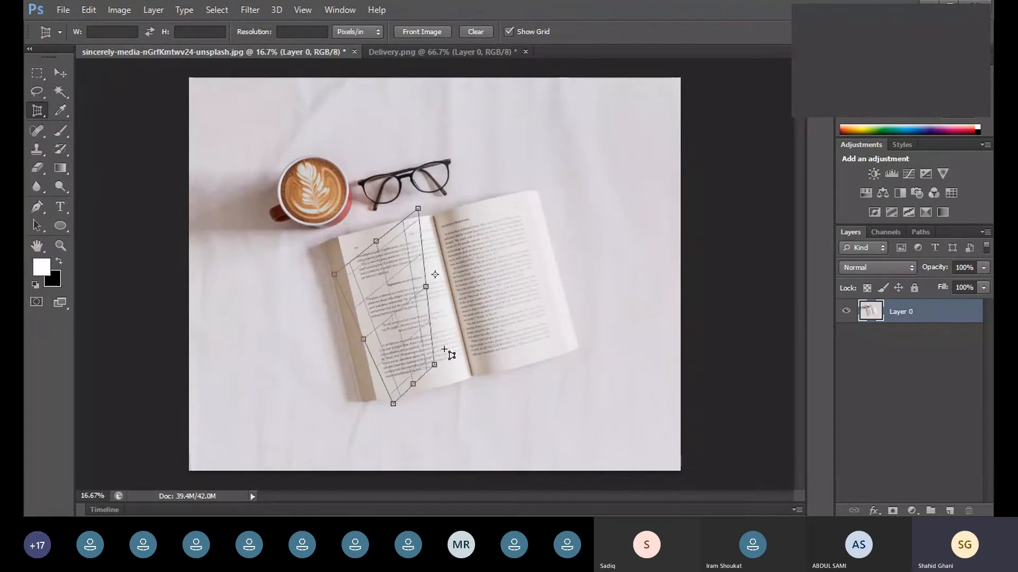
click(488, 317)
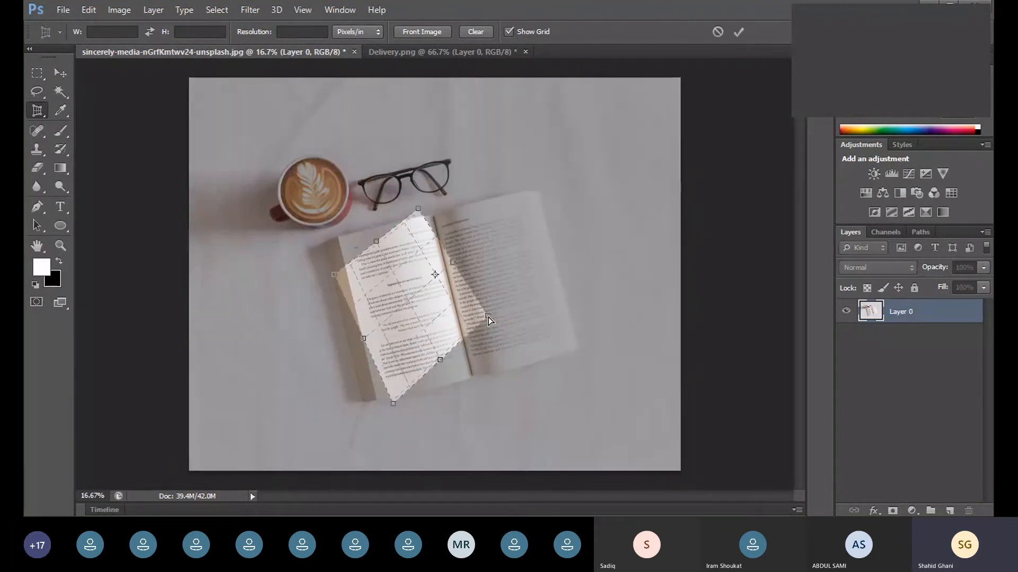
key(Return)
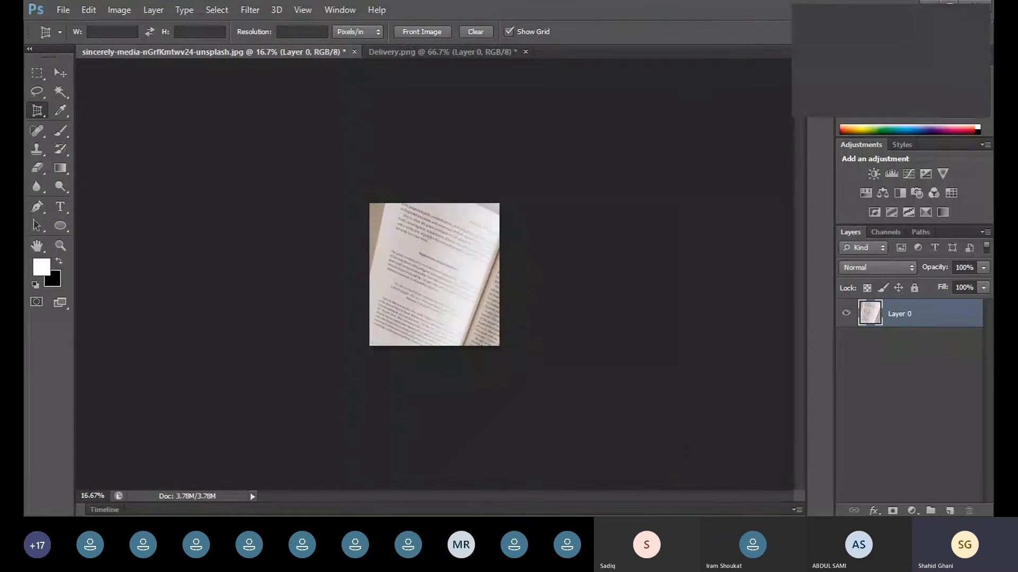
key(ctrl+z)
click(58, 75)
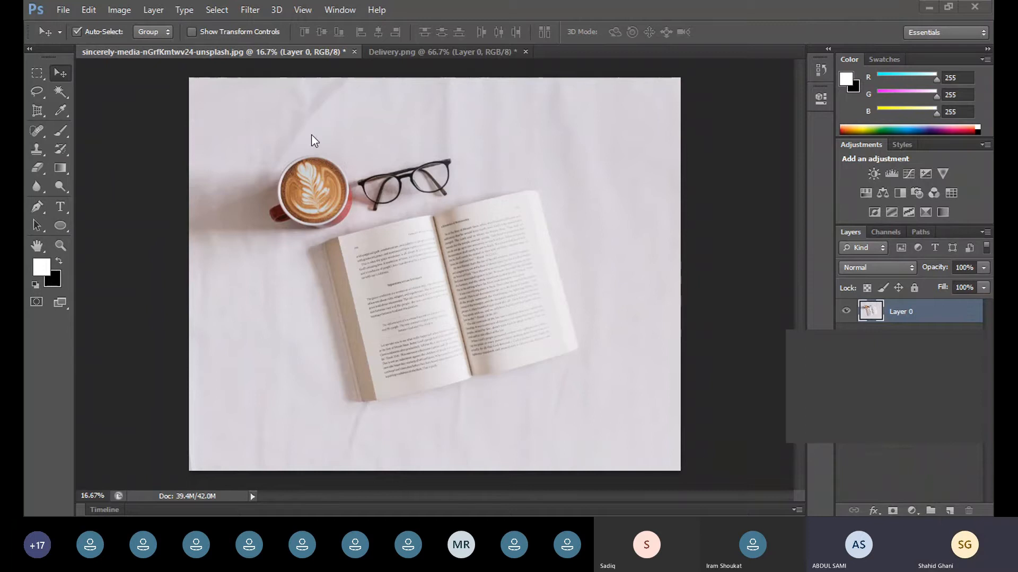
- Show the History panel and detach it from its dock as a floating panel
click(340, 10)
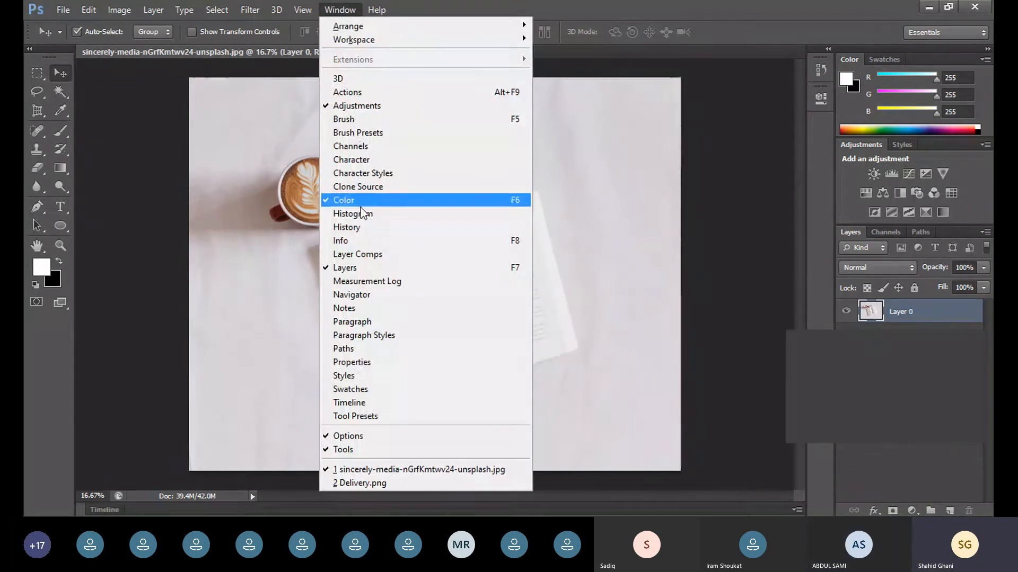
click(379, 228)
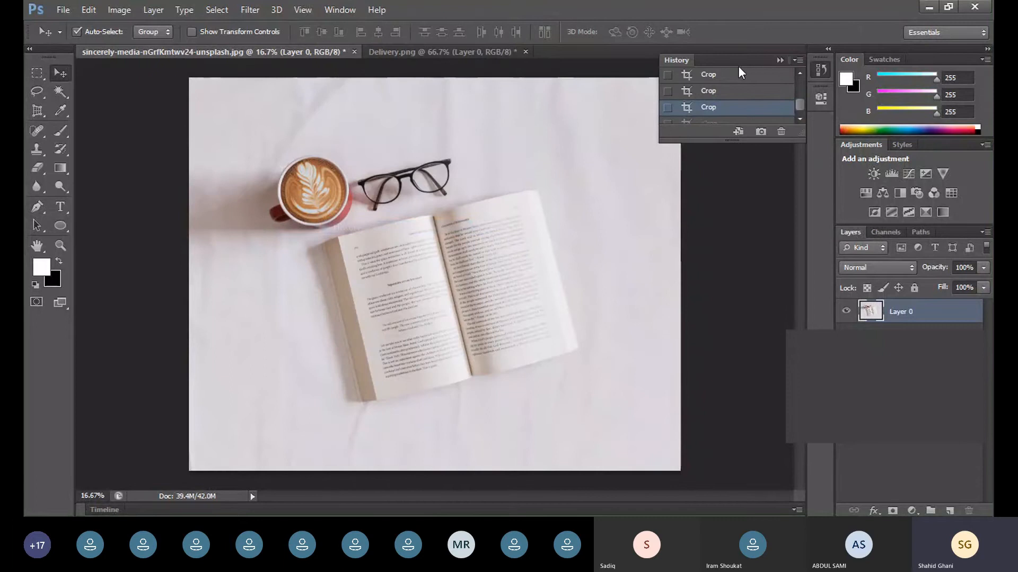
click(779, 61)
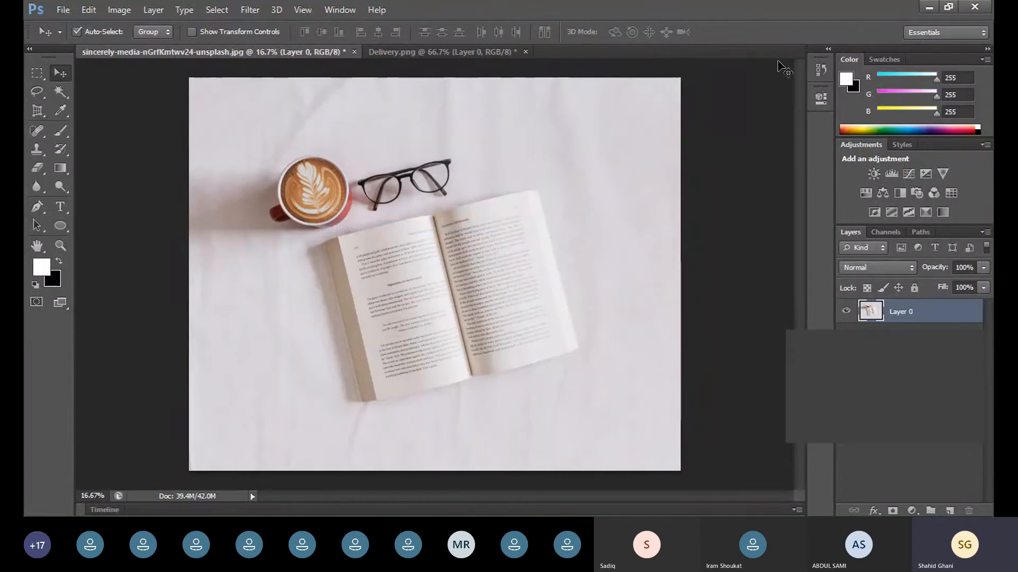
click(822, 68)
drag(755, 58, 783, 88)
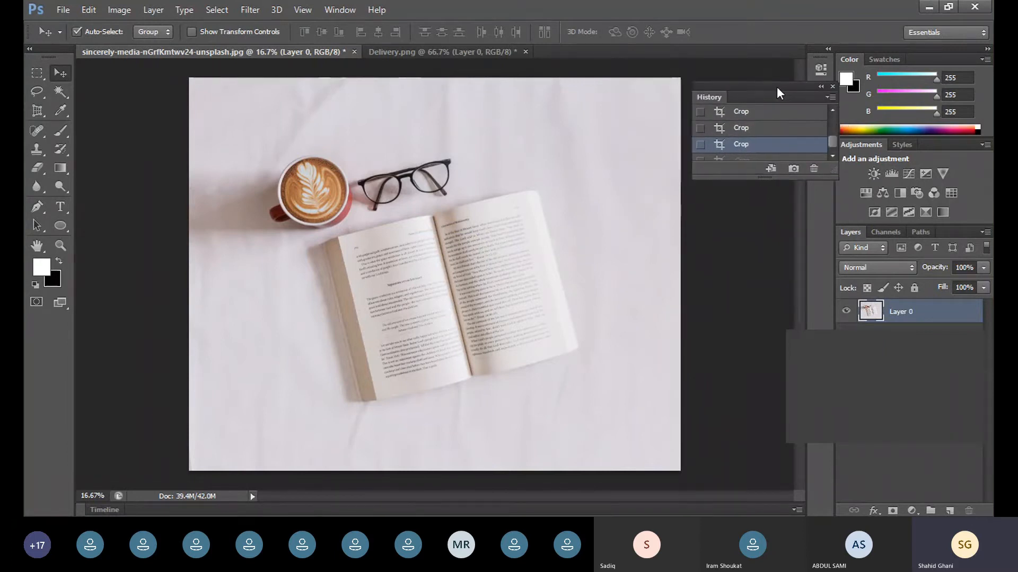
- Reposition and enlarge the floating History panel over the photo until the full list of recorded edits fits
scroll(821, 159, up, 3)
scroll(821, 159, up, 2)
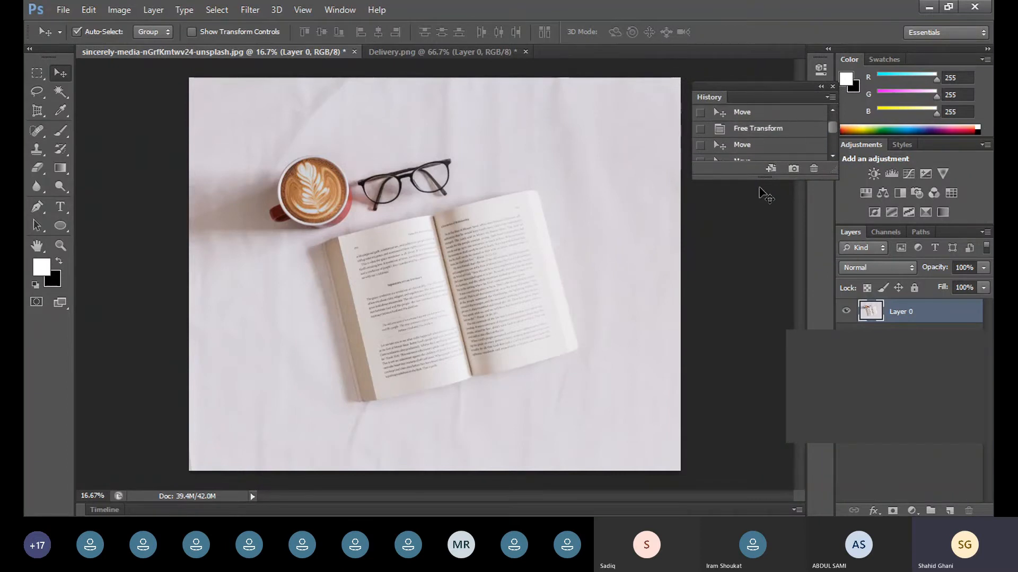
drag(766, 89, 245, 223)
drag(318, 318, 498, 476)
drag(409, 222, 702, 64)
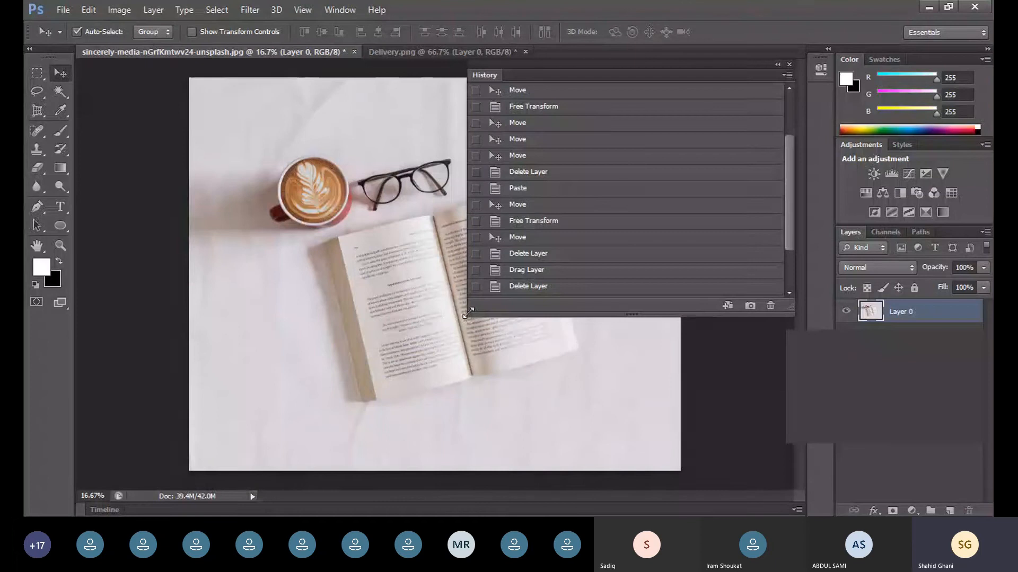
drag(466, 318, 348, 486)
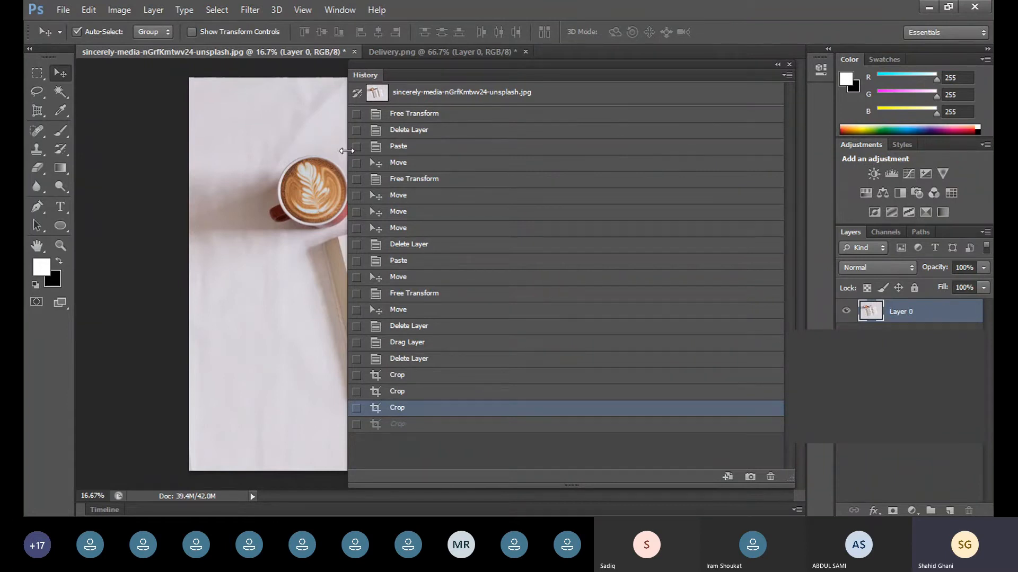
- Narrow the floating History panel, revert the document to the later Free Transform state and move the panel clear of the enlarged illustration
drag(349, 154, 463, 111)
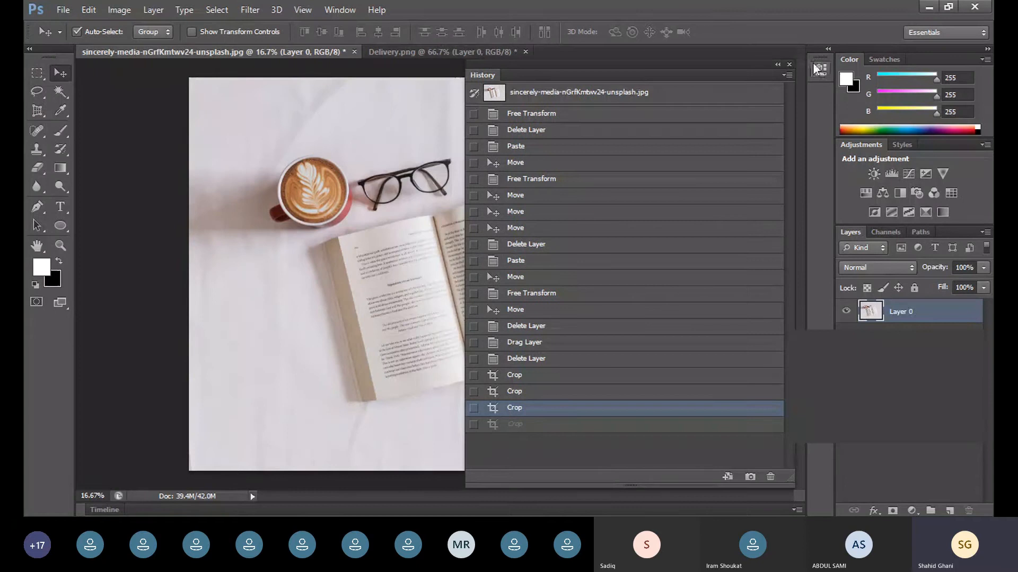
click(543, 299)
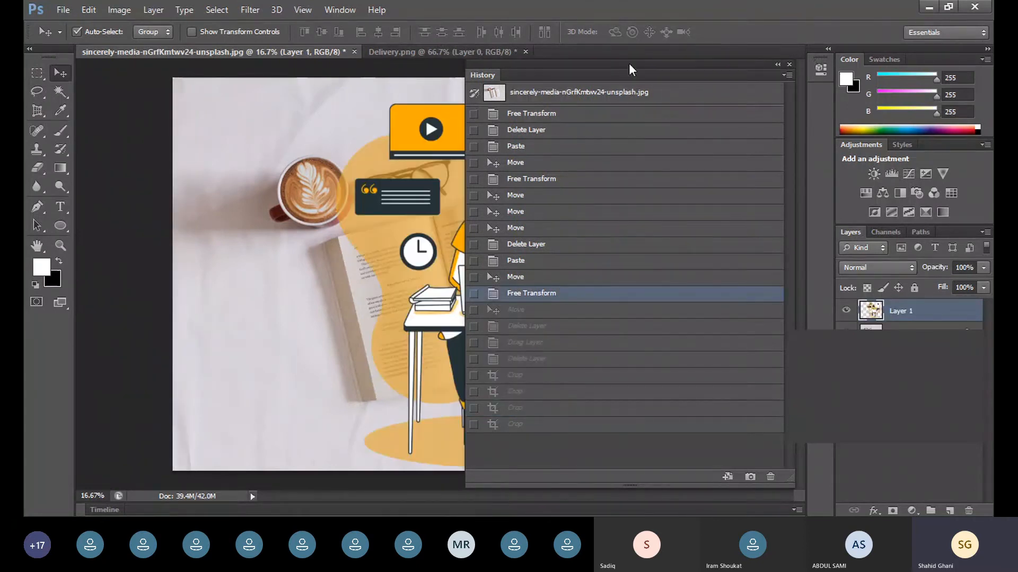
drag(634, 74, 815, 50)
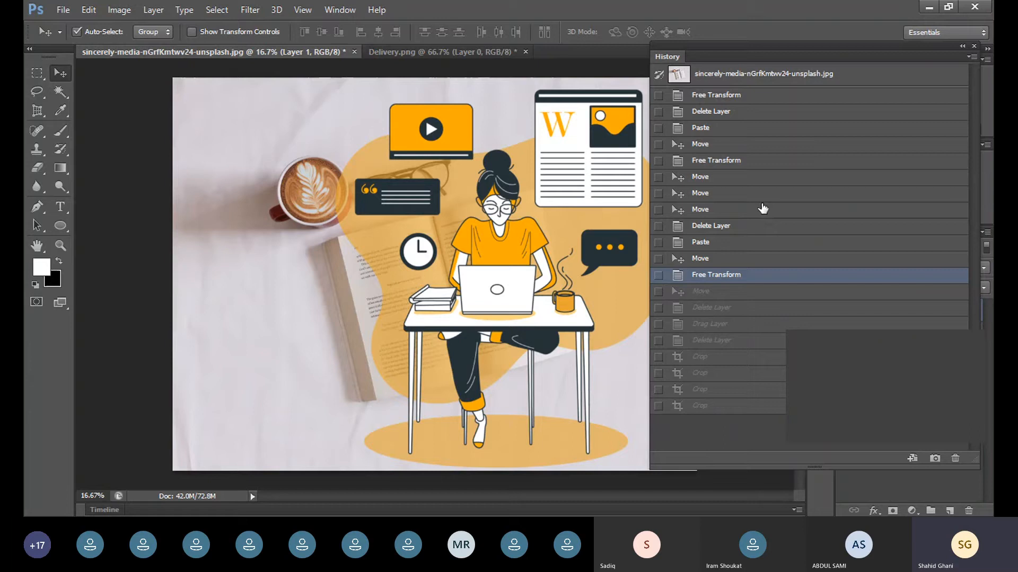
- Compare the image at the recorded Paste, Crop, Move and Free Transform states in the history
click(721, 128)
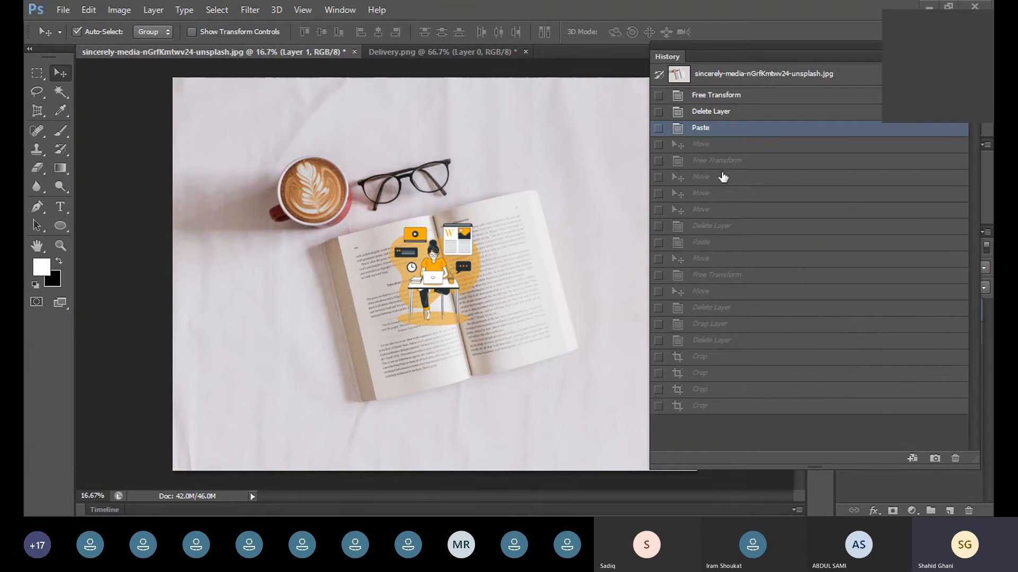
click(718, 407)
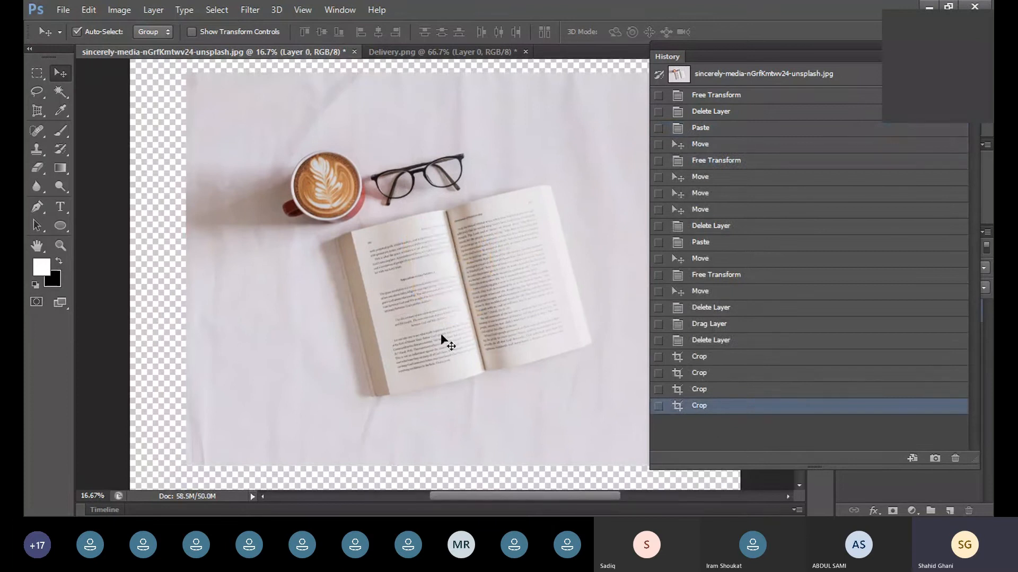
click(720, 358)
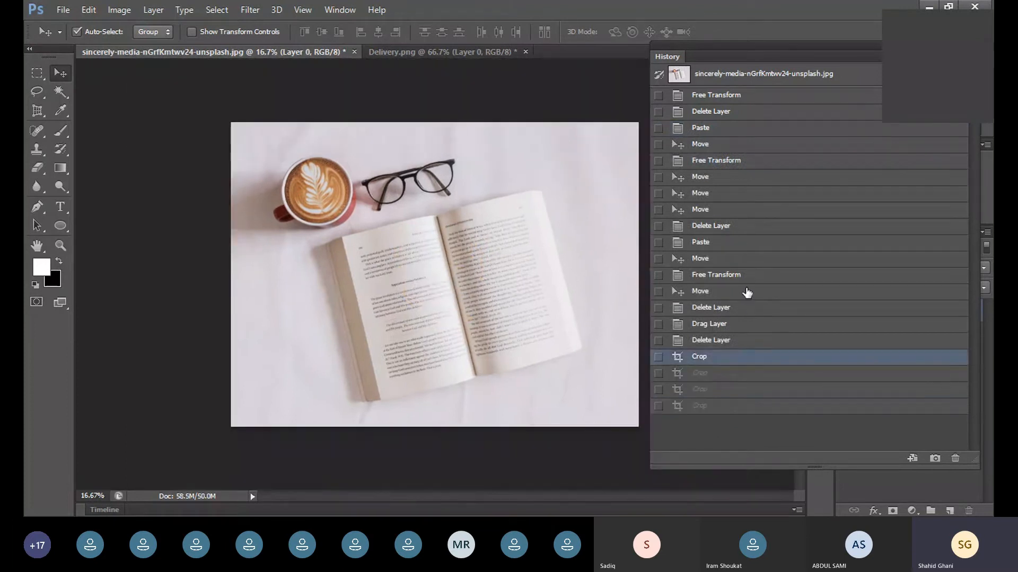
click(745, 292)
click(742, 177)
click(740, 274)
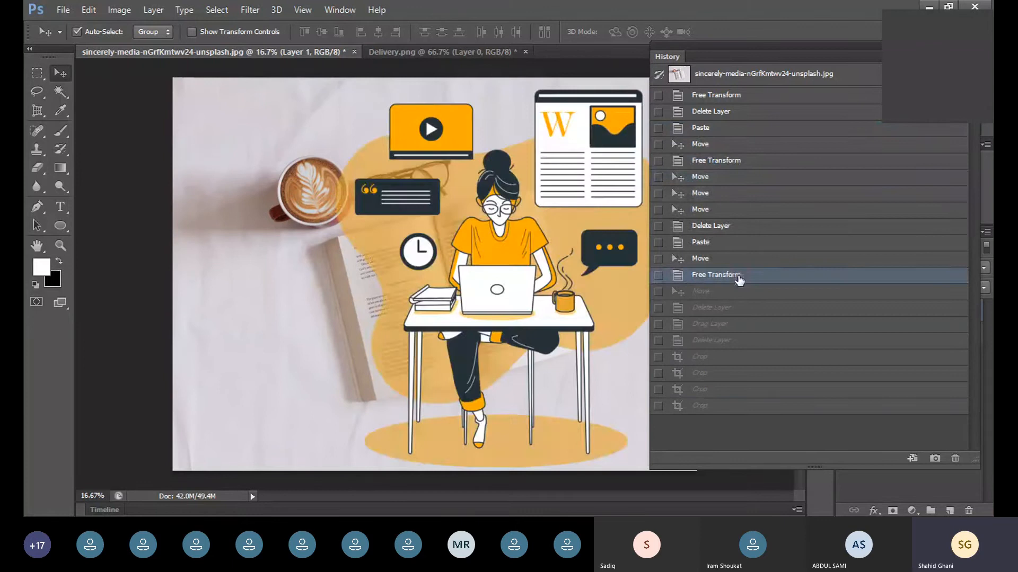
- Return the document to the Drag Layer state, capture a snapshot of it and load that snapshot
click(739, 326)
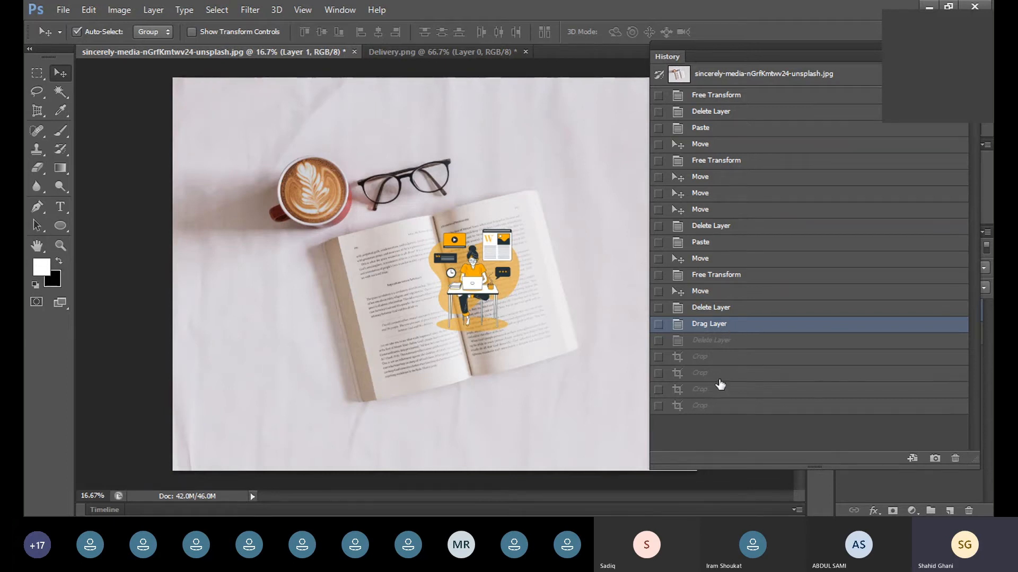
click(936, 459)
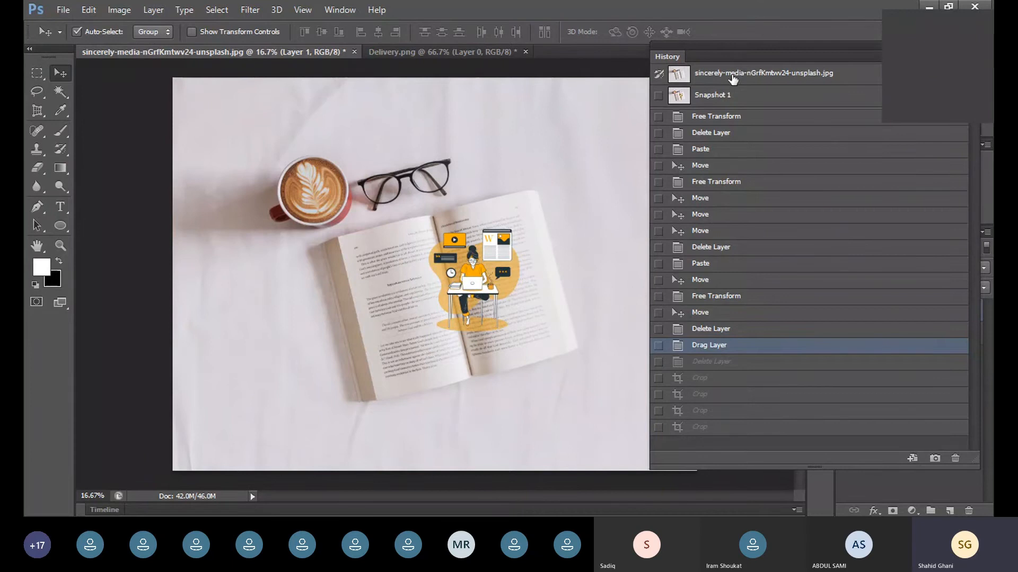
click(721, 95)
click(658, 96)
click(659, 75)
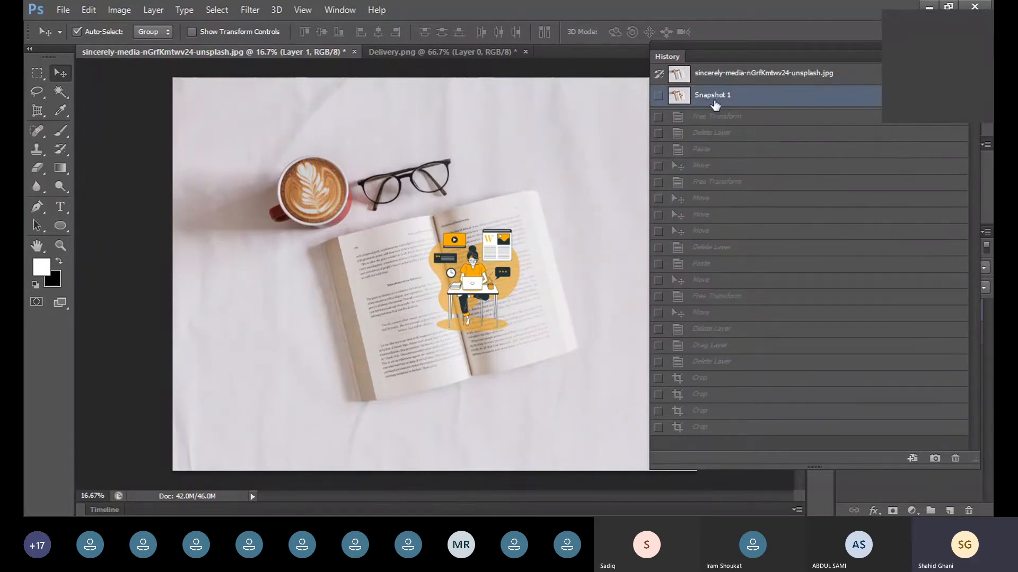
- Try deleting the illustration layer while the snapshot is active, and undo the deletion
key(Delete)
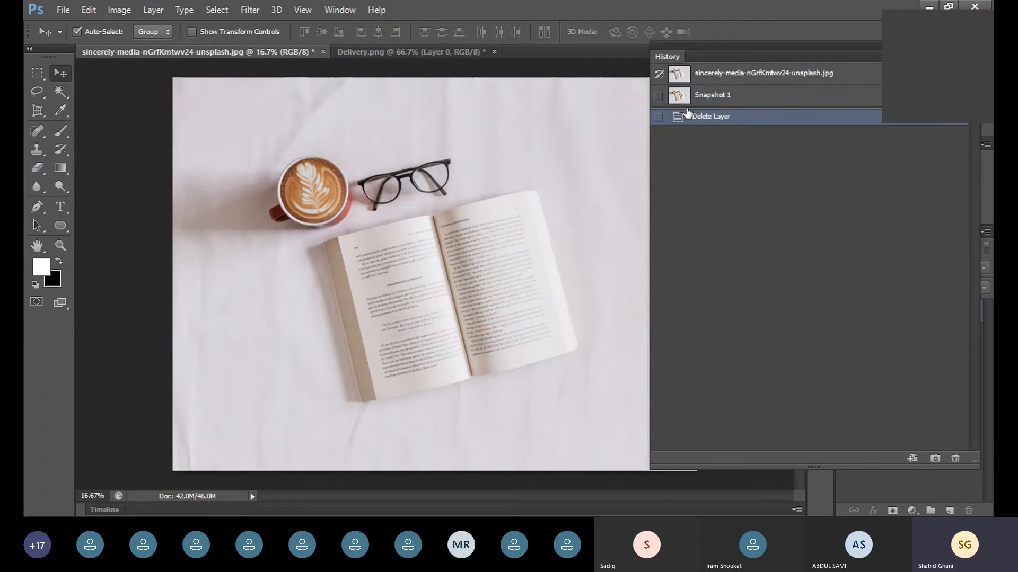
key(ctrl+z)
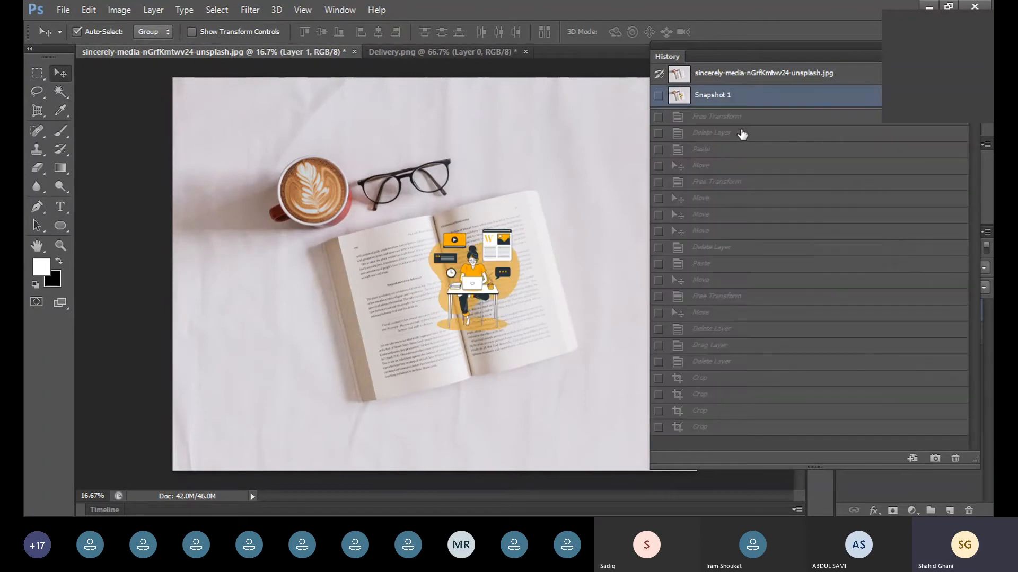
- Step through the Crop, Delete Layer and Move states in the history to review how the image changed
click(742, 398)
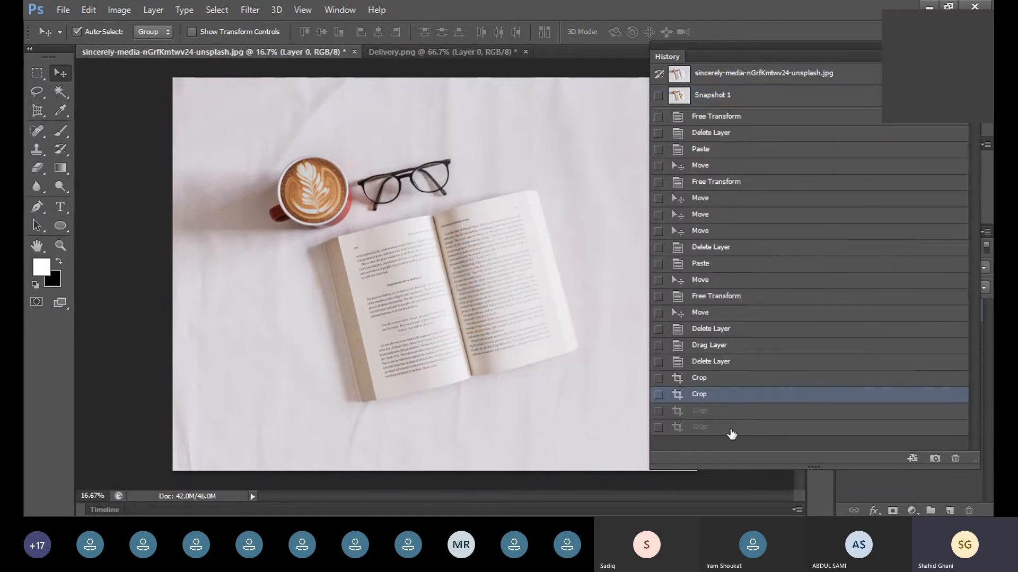
click(734, 412)
click(725, 329)
click(729, 247)
click(724, 167)
click(716, 217)
click(724, 328)
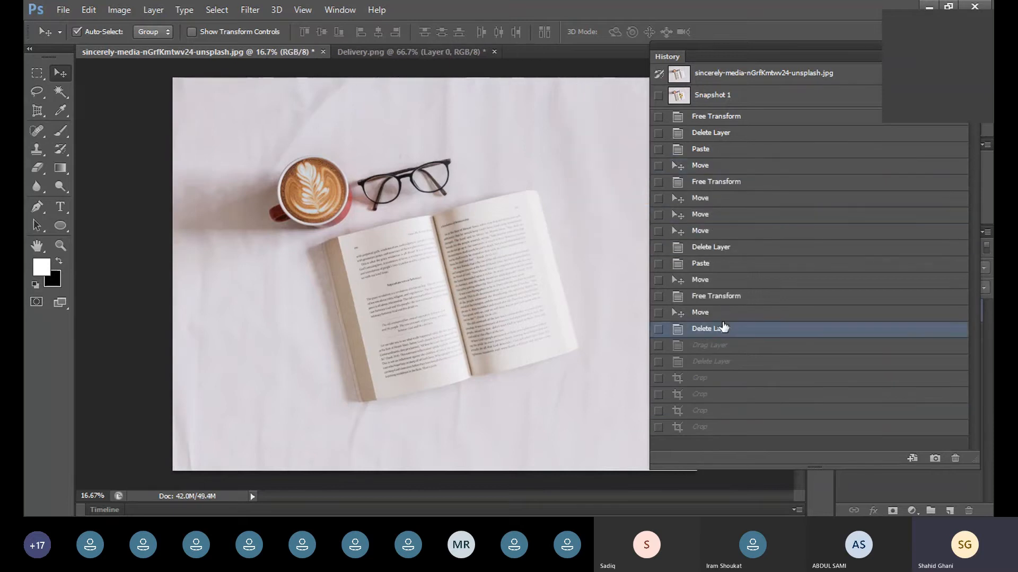
- Revisit the illustration's Move and Free Transform states, and bring the document forward to the final Crop state with the extended canvas
click(745, 234)
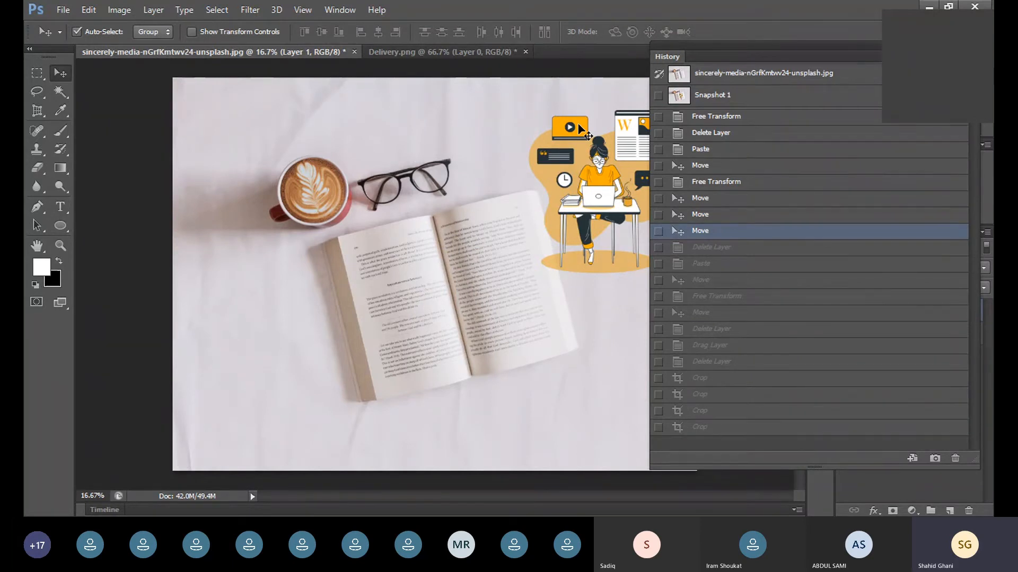
click(734, 184)
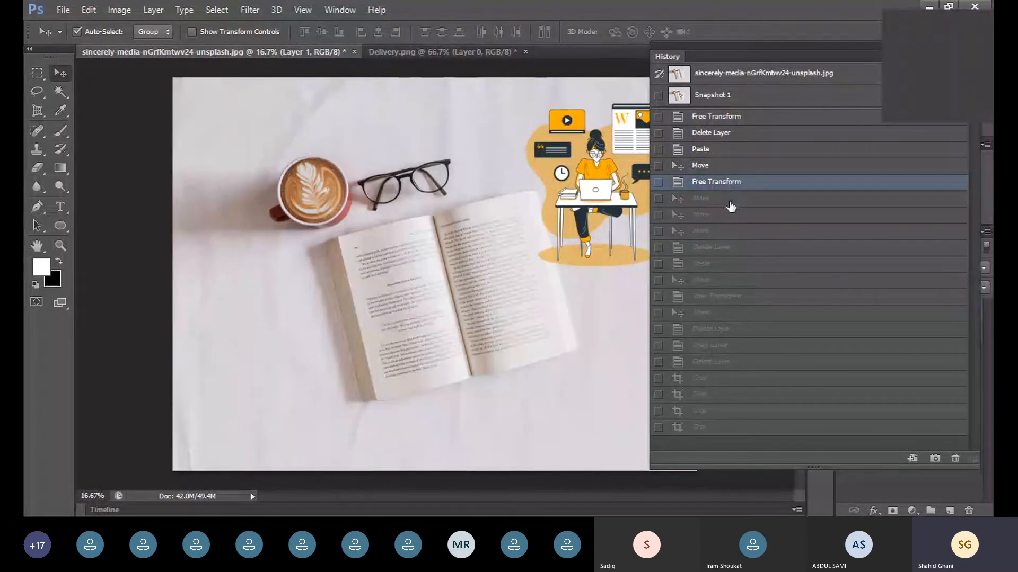
click(712, 396)
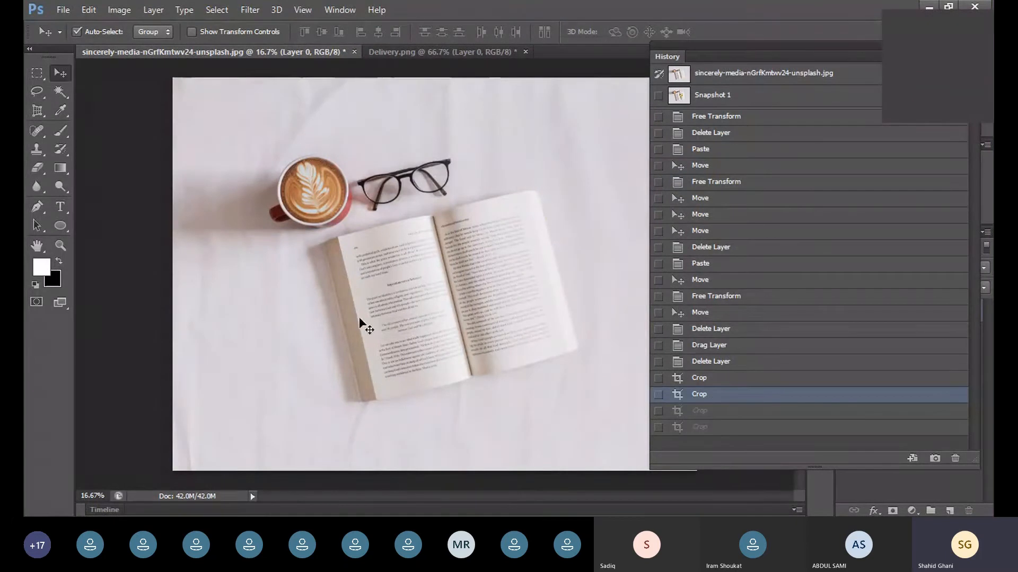
click(728, 430)
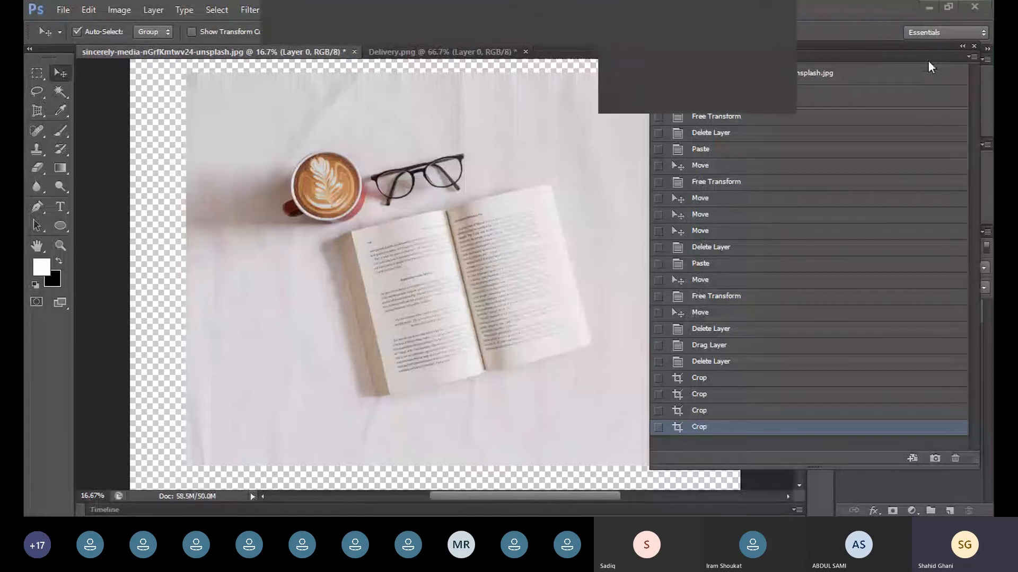
- Collapse the floating History panel to an icon and dock it back beside the other collapsed panel
drag(931, 46, 801, 94)
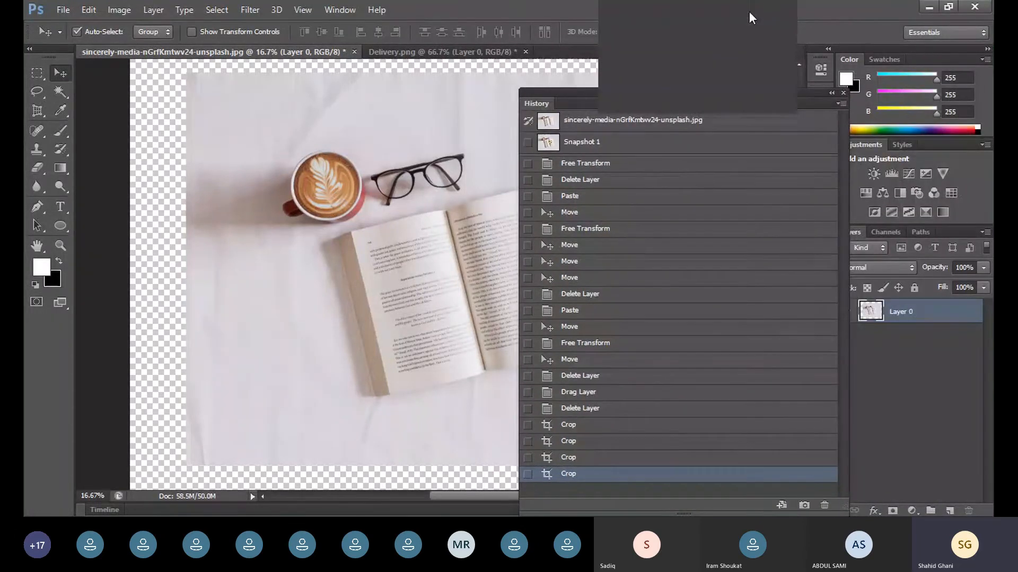
drag(749, 11, 623, 25)
click(831, 93)
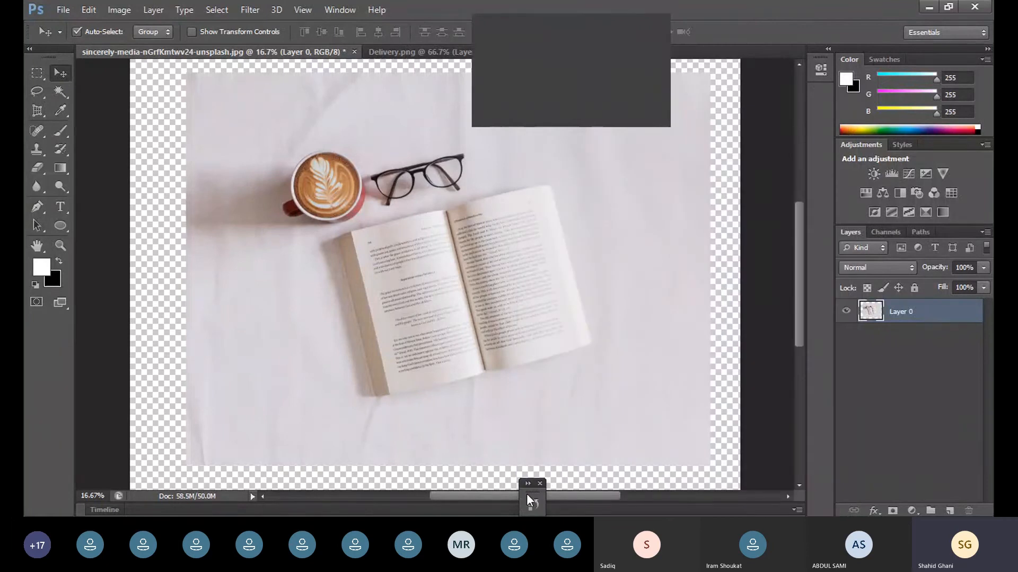
drag(527, 494, 818, 96)
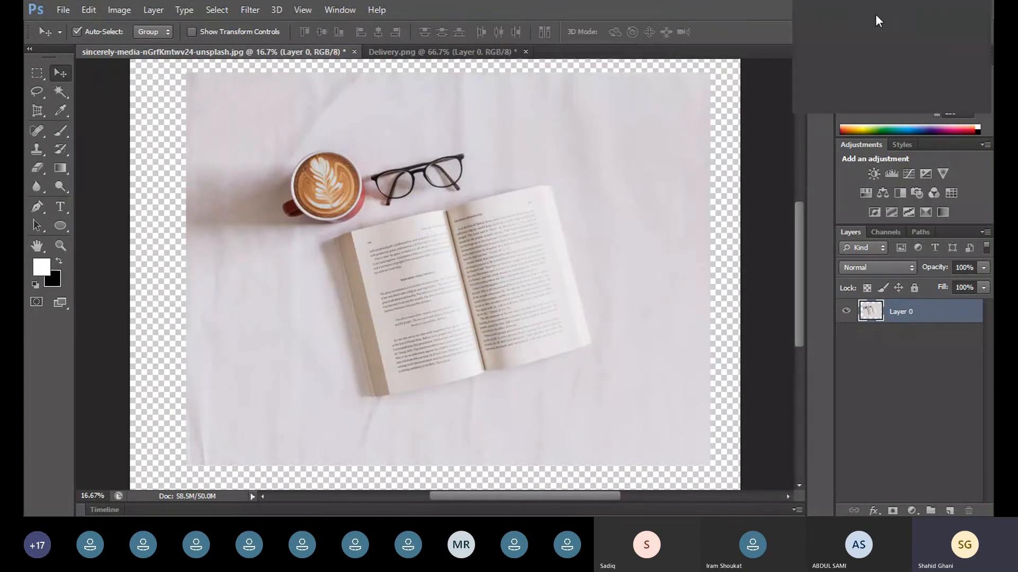
- Scale the photo to about 114% with Free Transform and shift it towards the centre of the extended canvas
scroll(474, 297, down, 3)
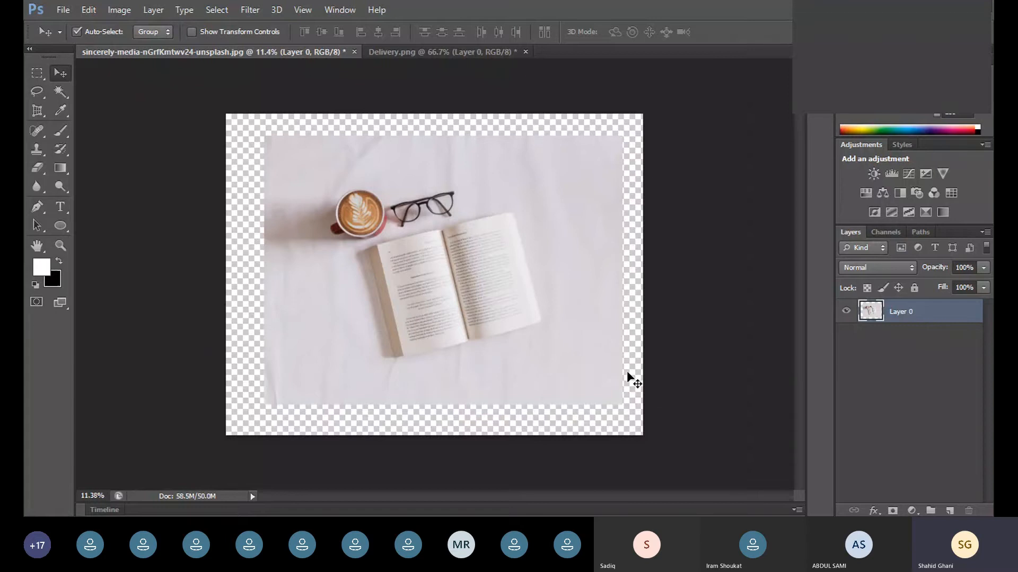
key(ctrl+t)
drag(624, 406, 643, 422)
drag(582, 404, 552, 390)
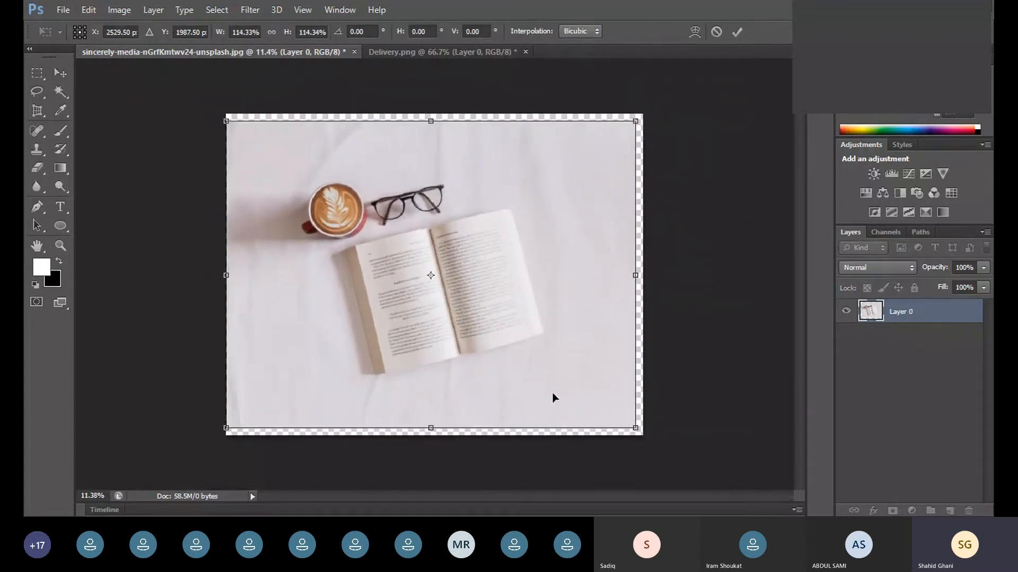
key(Return)
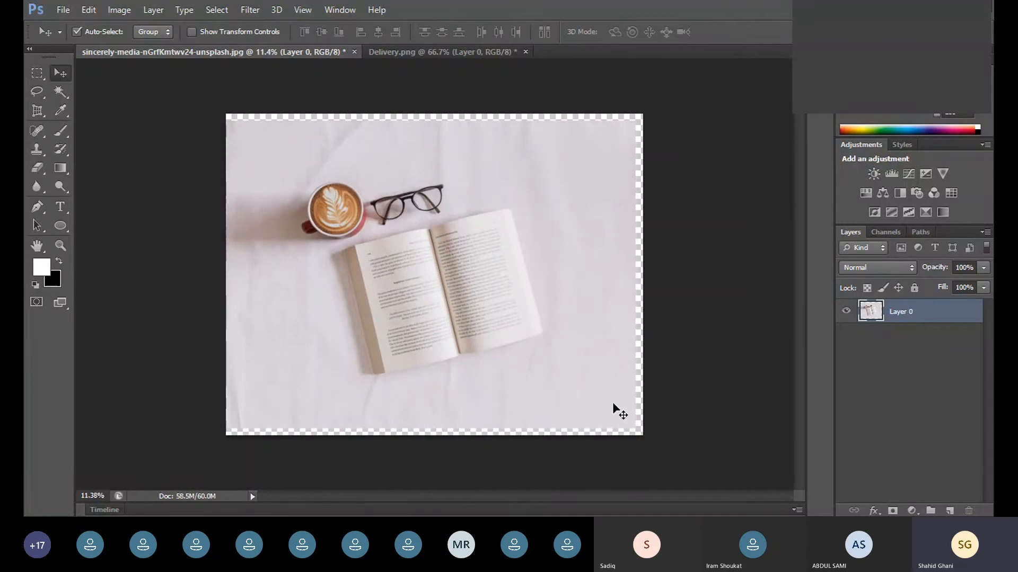
- Scale the photo by a further 106.82% about its centre so that it covers the whole canvas
key(ctrl+t)
drag(642, 434, 649, 439)
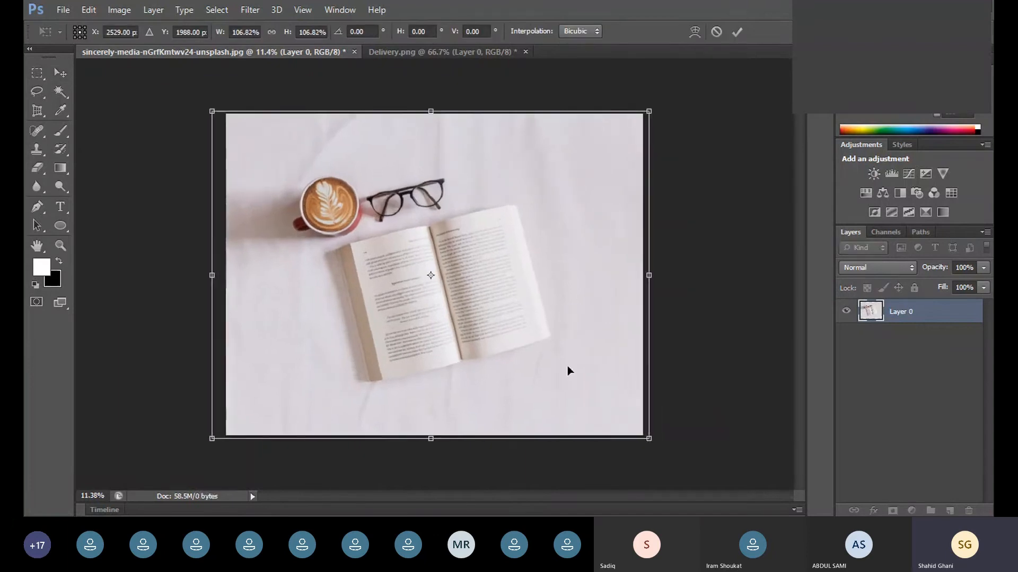
key(Return)
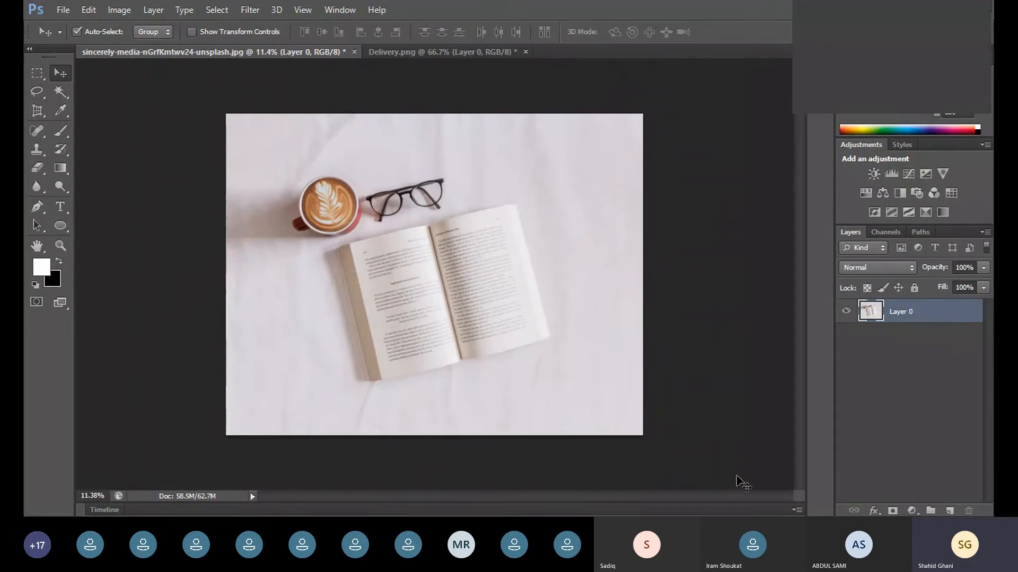
- Add an empty layer above the photo and lock the photo layer completely
click(949, 511)
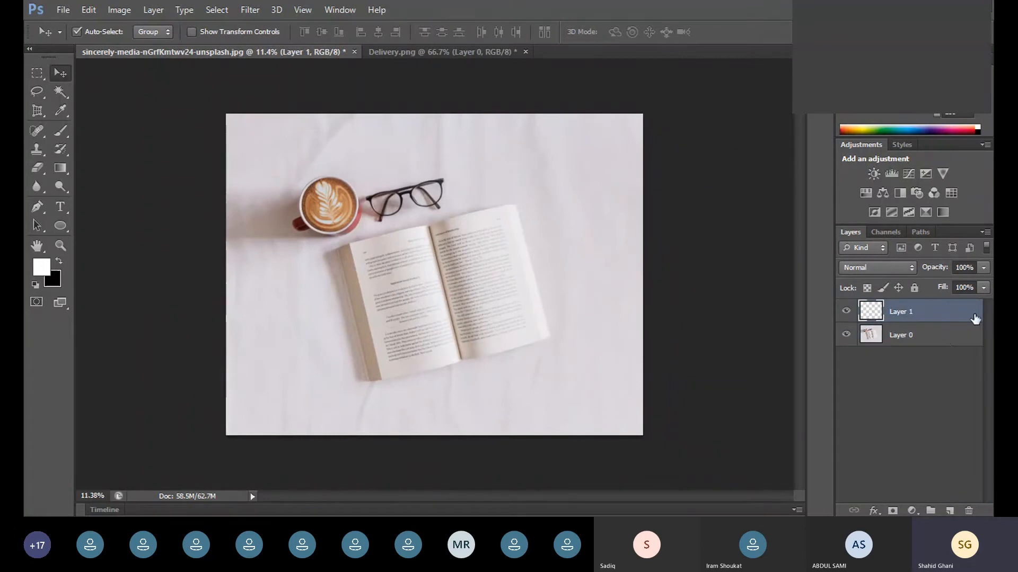
click(942, 339)
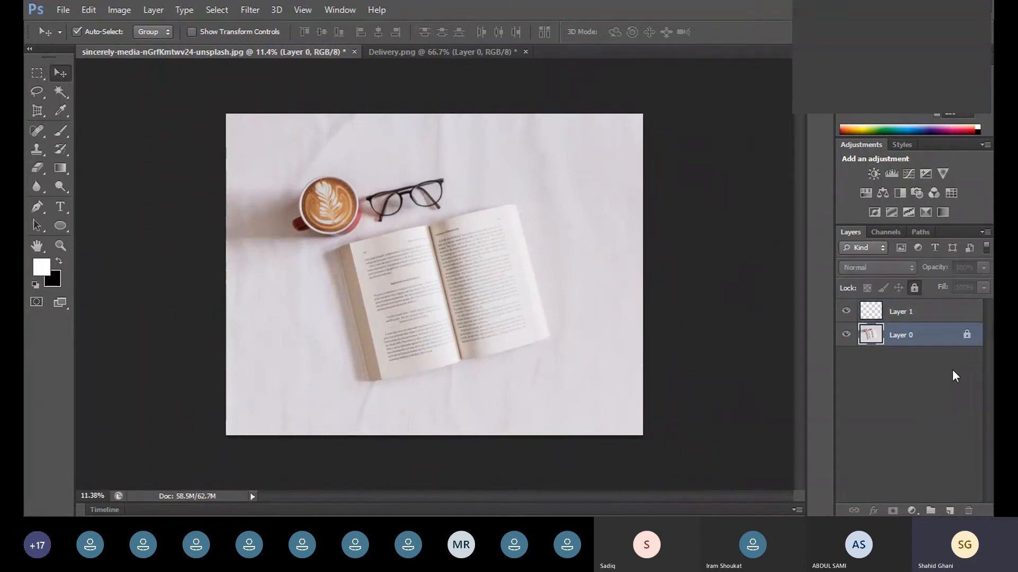
- On the empty layer, marquee a rectangle about 82 by 72 cm over the book, fill it with the black background colour and deselect
click(916, 312)
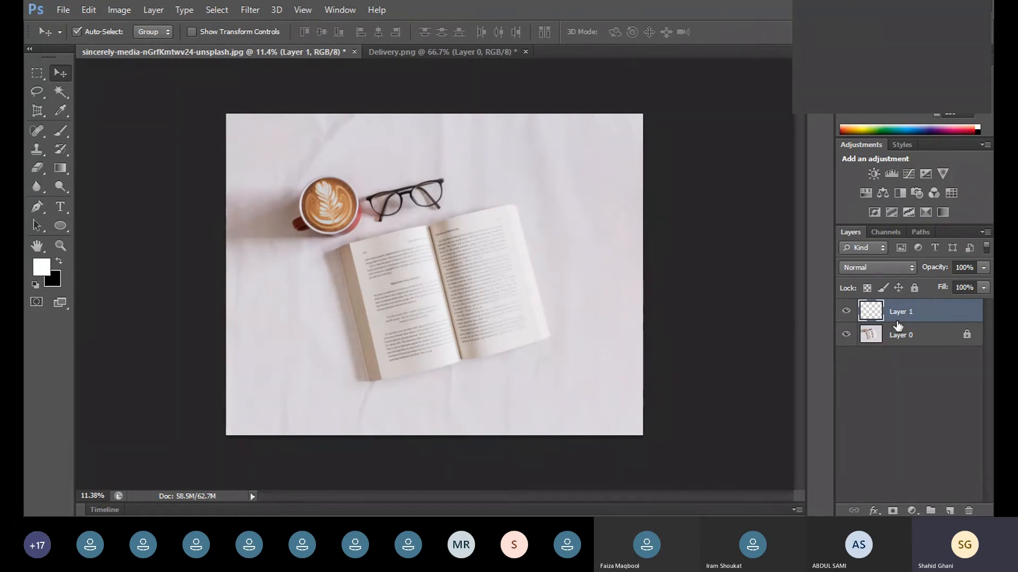
key(m)
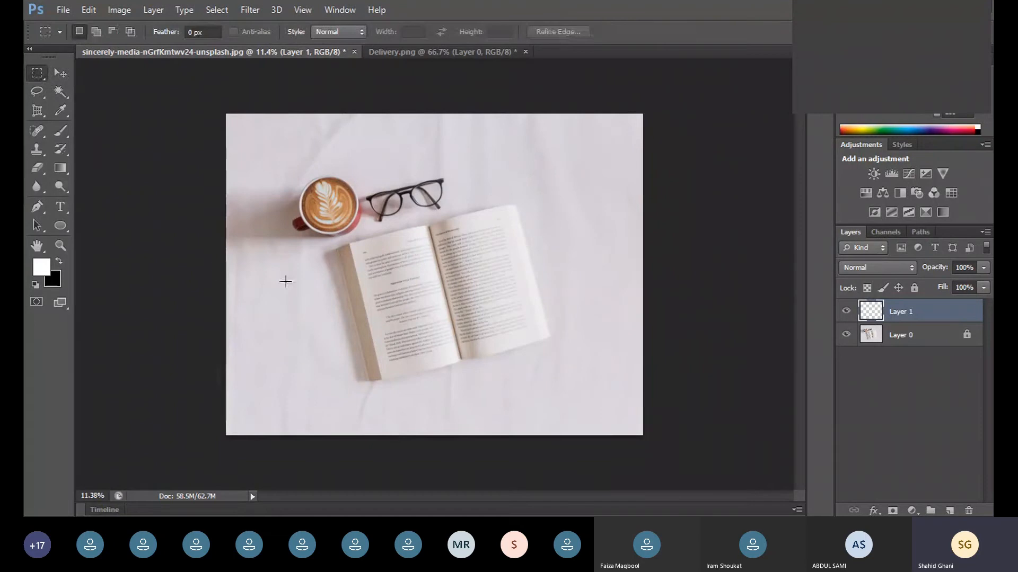
drag(359, 192, 545, 357)
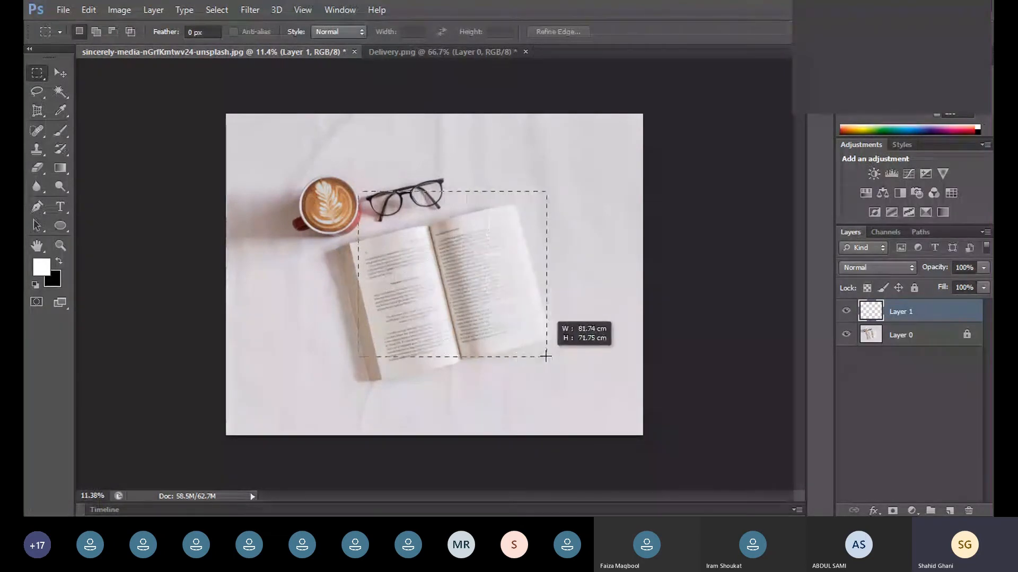
drag(489, 268, 477, 287)
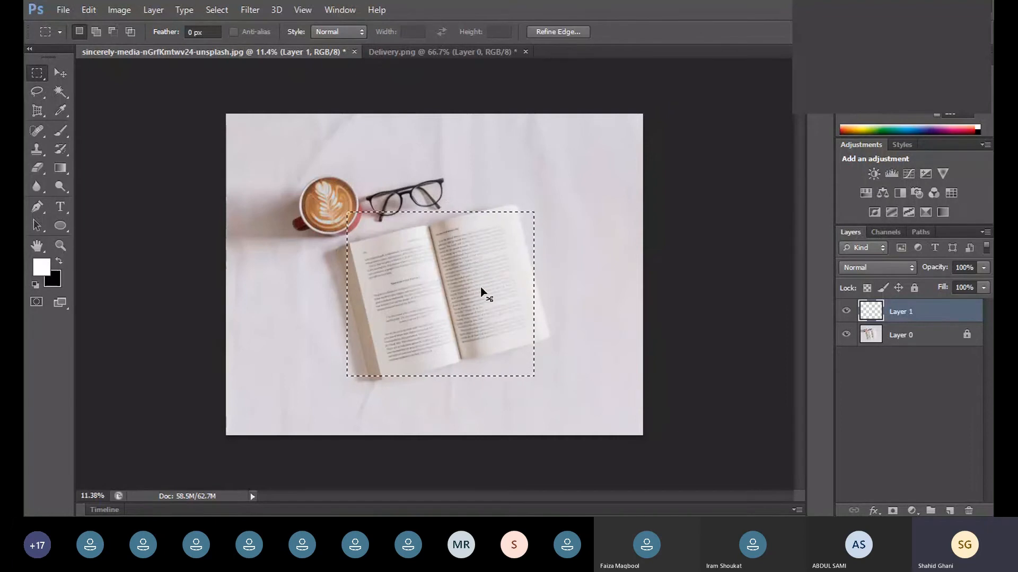
key(ctrl+BackSpace)
key(ctrl+d)
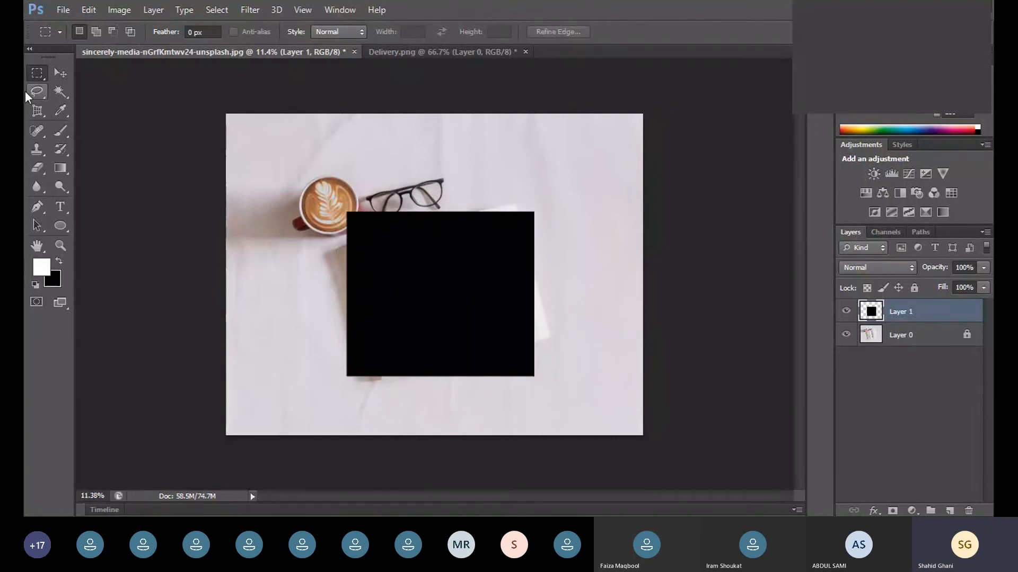
- Swap the foreground and background colours, and set the foreground colour's red value to 255
click(59, 75)
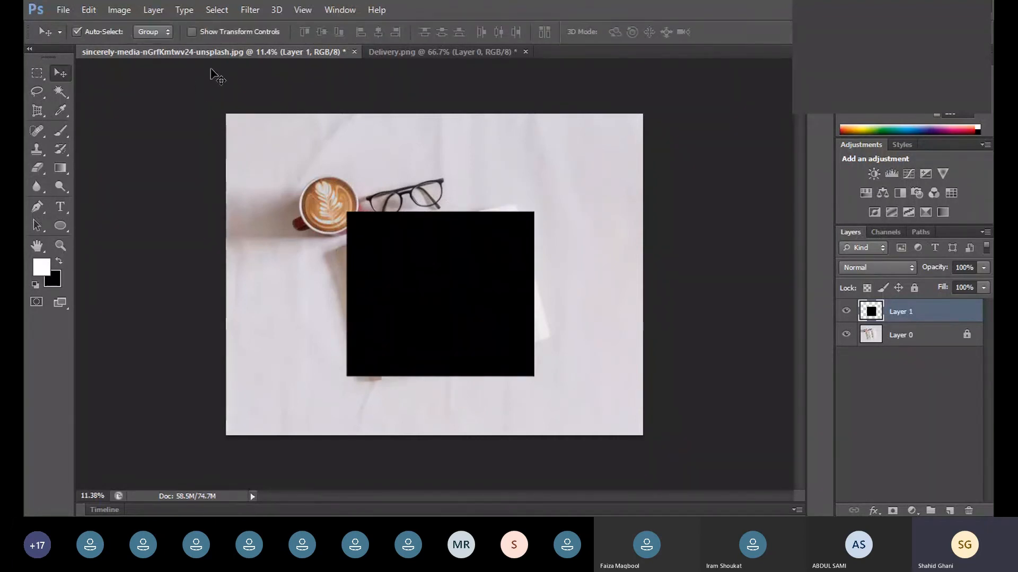
click(59, 261)
click(41, 267)
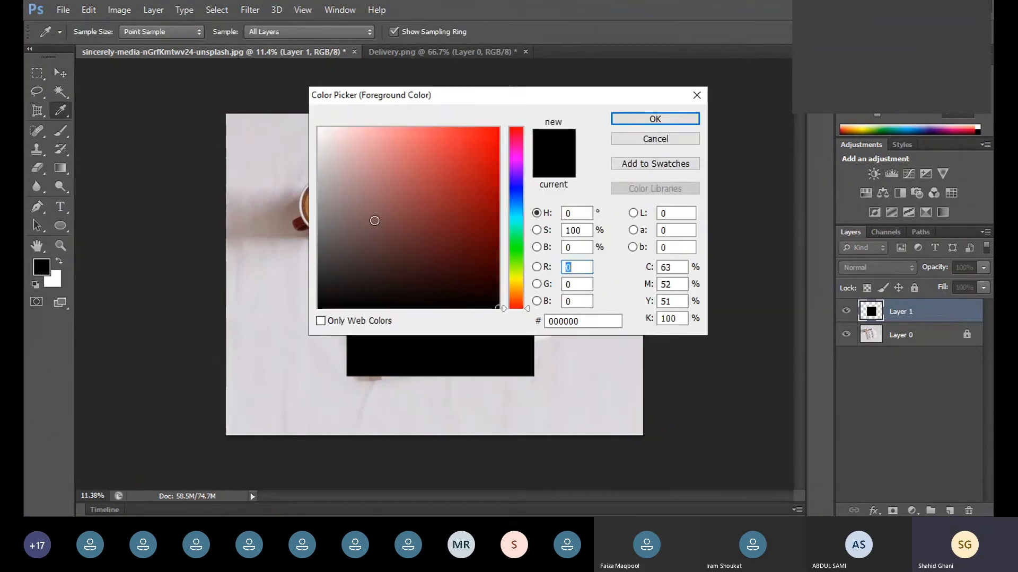
text(255)
click(654, 119)
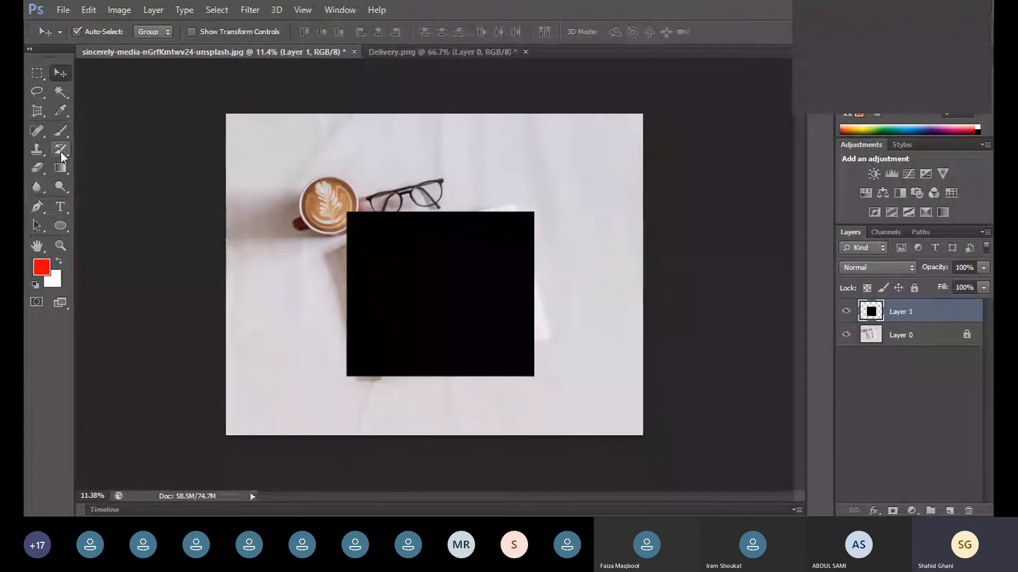
- Paint several freehand red Brush strokes across the black rectangle and the surrounding area on Layer 1
click(61, 132)
mouse_move(271, 291)
mouse_down()
mouse_move(292, 189)
mouse_move(268, 346)
mouse_up()
click(313, 306)
drag(313, 306, 552, 284)
drag(602, 160, 573, 387)
drag(543, 402, 322, 432)
- Undo all the red brush strokes on Layer 1
key(ctrl+z)
key(ctrl+z)
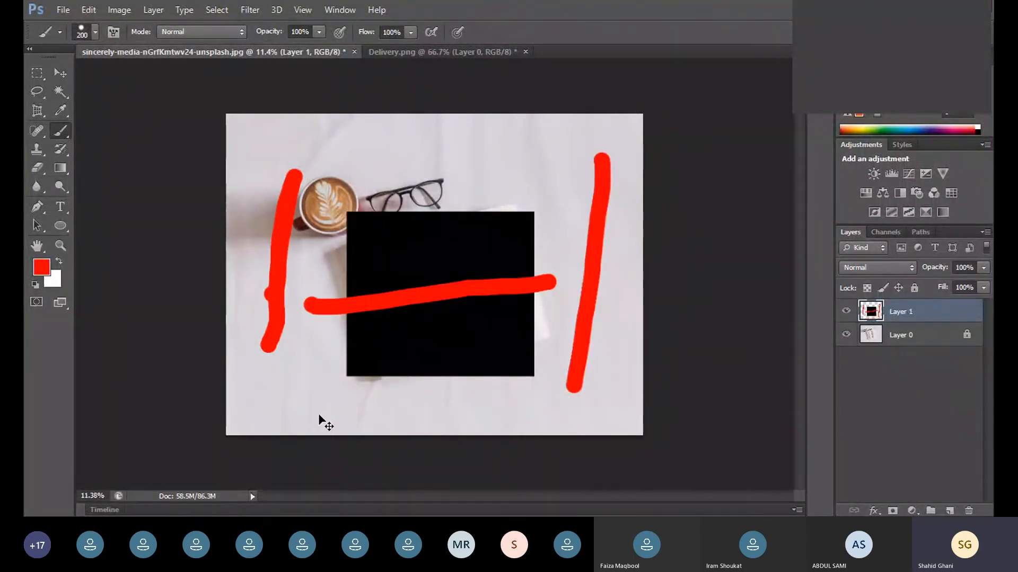
key(ctrl+alt+z)
key(ctrl+alt+z)
key(ctrl+alt+z)
key(ctrl+alt+z)
key(ctrl+alt+z)
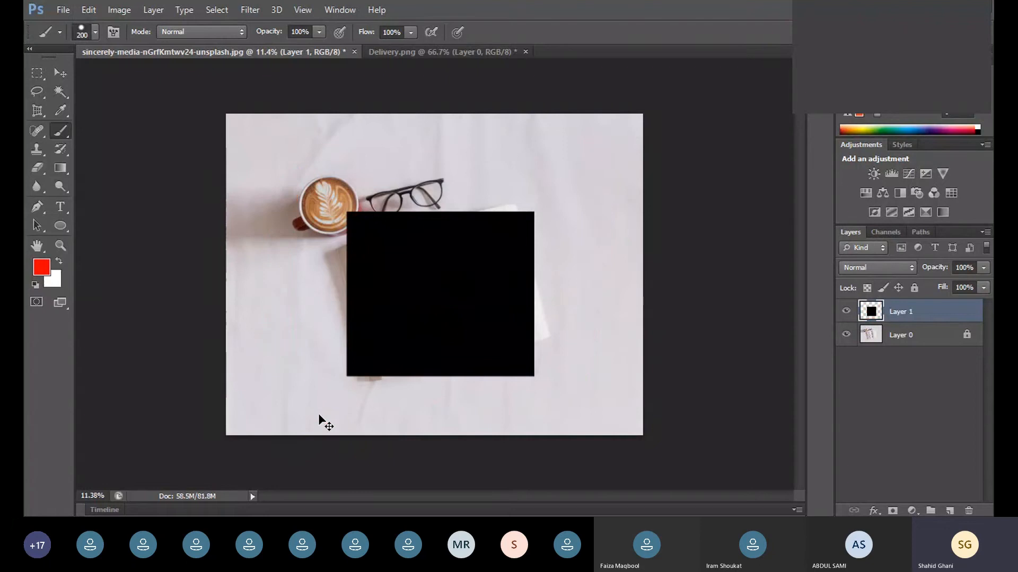
- Move the black rectangle slightly up and to the left, and enlarge it a little about its centre with Free Transform
click(58, 73)
mouse_move(441, 322)
mouse_down()
mouse_move(477, 285)
mouse_move(427, 281)
mouse_move(432, 305)
mouse_up()
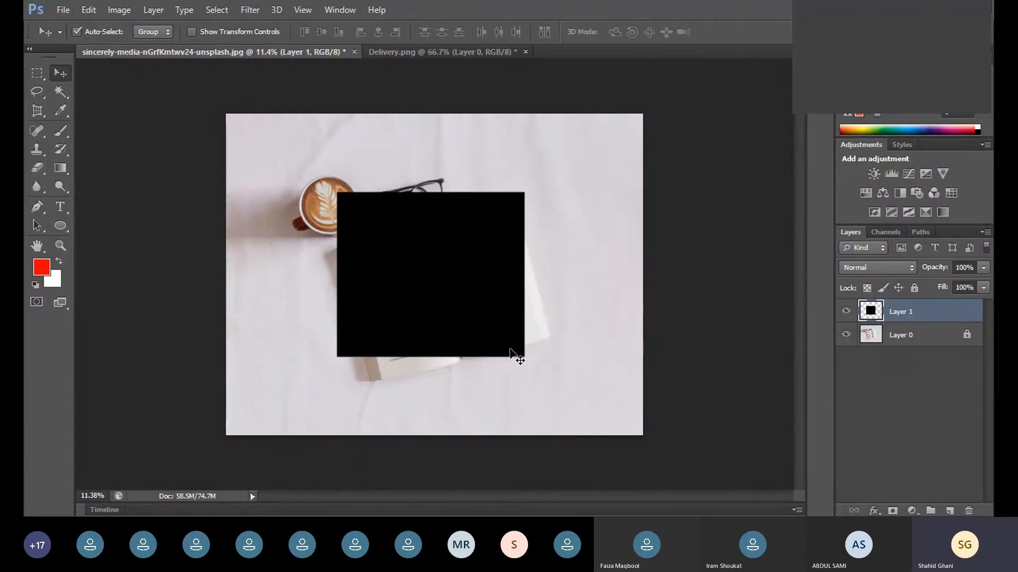
key(ctrl+t)
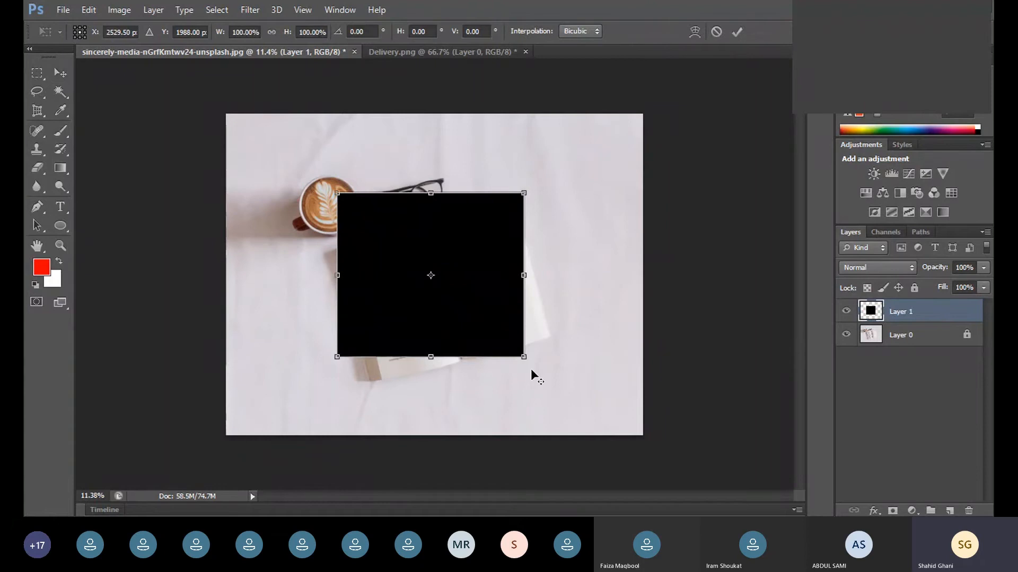
mouse_move(523, 356)
mouse_down()
mouse_move(557, 397)
mouse_move(513, 353)
mouse_move(538, 369)
mouse_up()
key(Return)
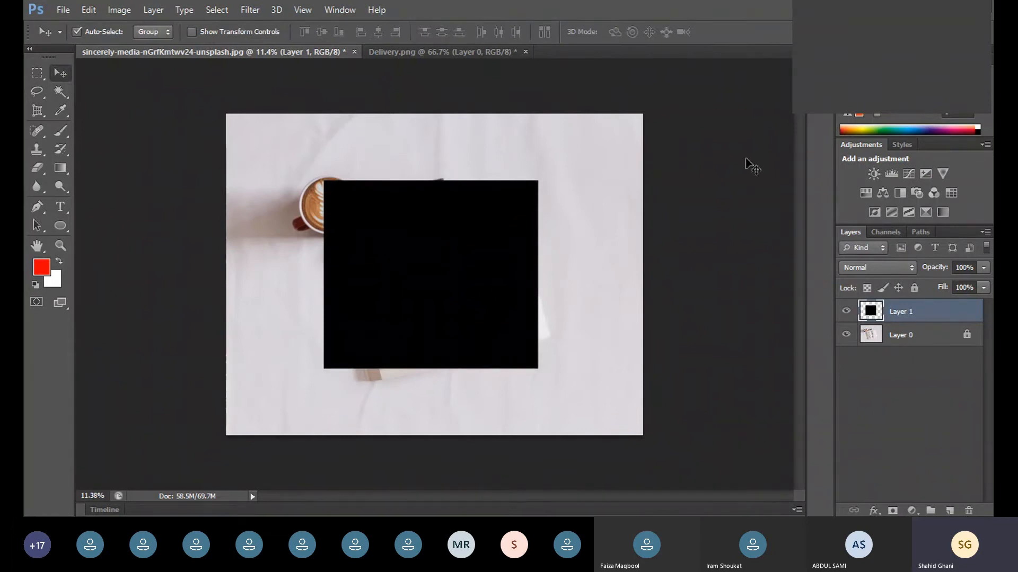
- Lock Layer 1's transparent pixels, shift the black rectangle slightly right and scale it to about 139% about its centre
click(868, 289)
mouse_move(426, 287)
mouse_down()
mouse_move(459, 275)
mouse_move(447, 243)
mouse_move(420, 286)
mouse_move(435, 289)
mouse_move(413, 279)
mouse_move(427, 297)
mouse_up()
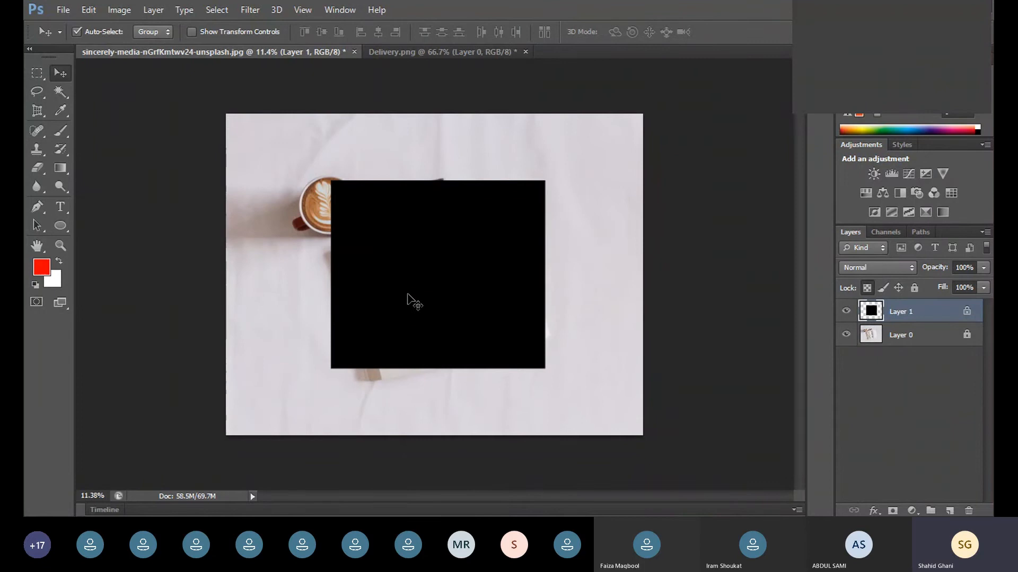
key(ctrl+t)
drag(544, 368, 586, 406)
key(Return)
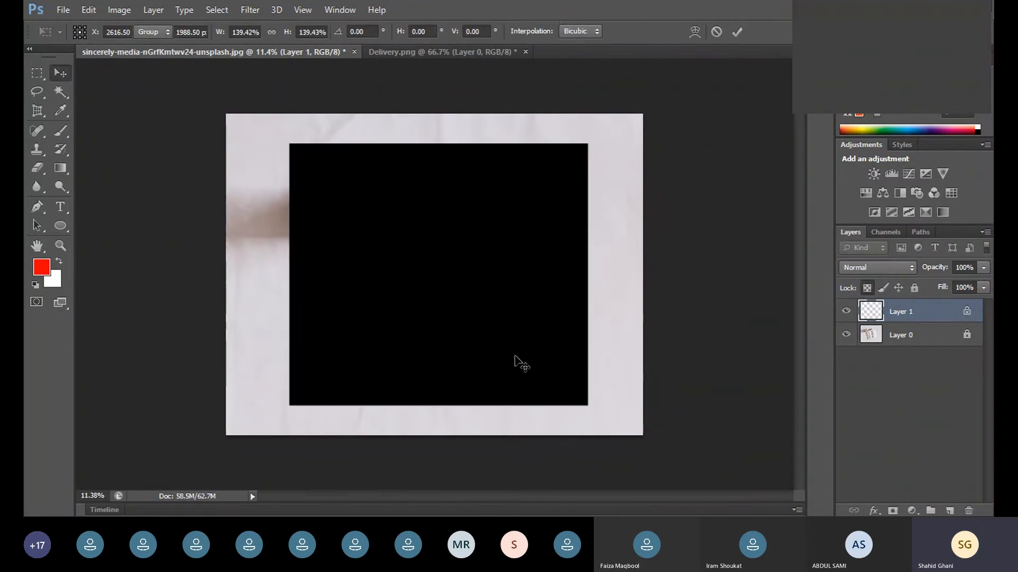
mouse_move(513, 353)
mouse_down()
mouse_move(506, 344)
mouse_move(512, 355)
mouse_up()
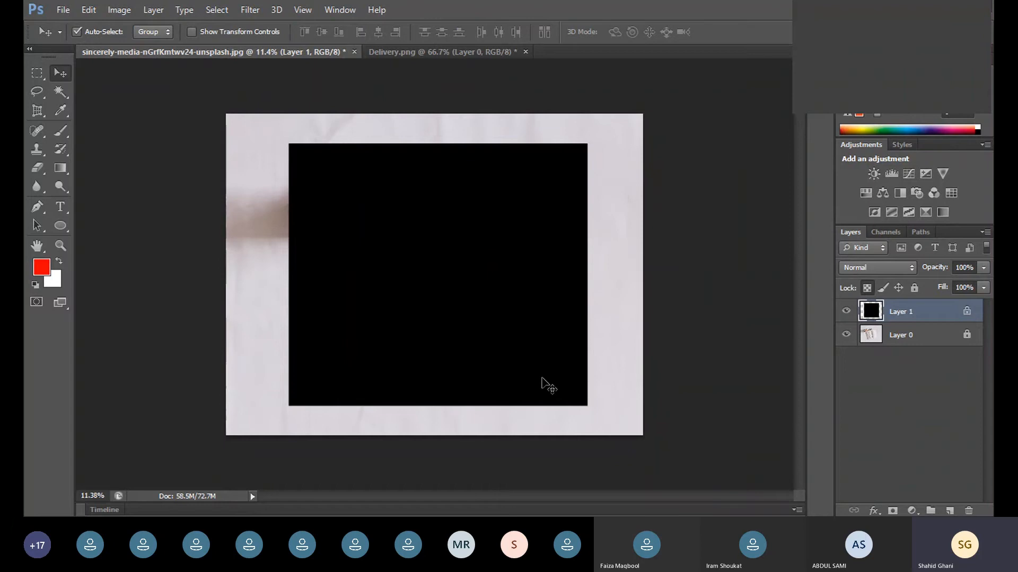
- Scale the black rectangle back down about its centre with Free Transform, uncovering the coffee cup
key(ctrl+t)
drag(585, 405, 529, 355)
key(Return)
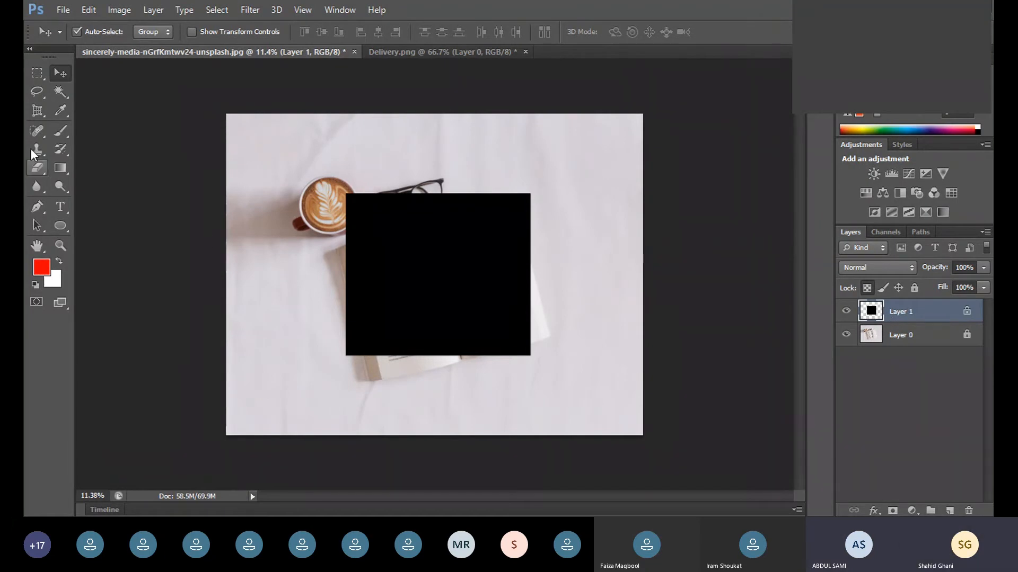
- Set the layer thumbnails to the largest size and widen the Layers panel
click(61, 125)
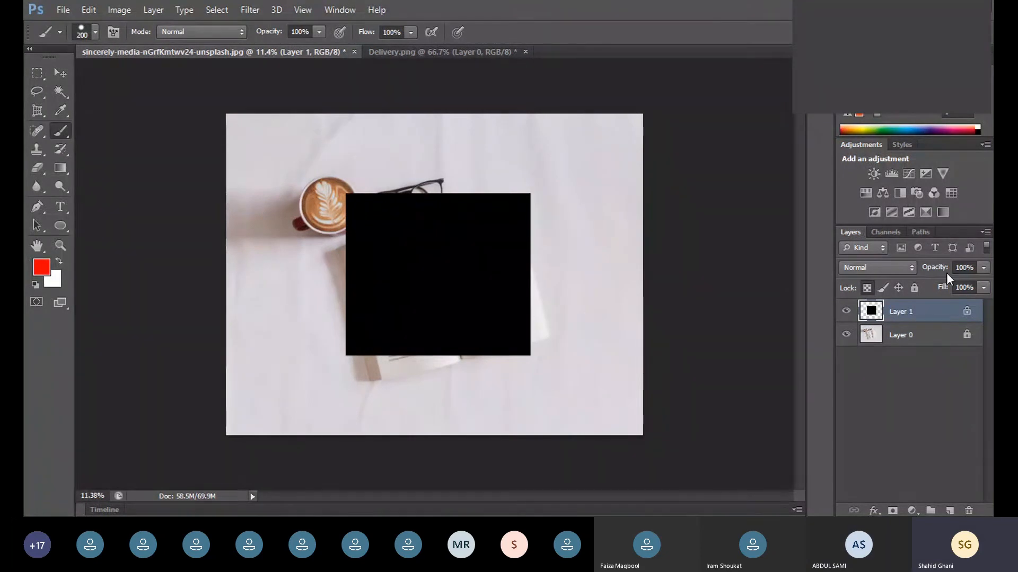
click(984, 232)
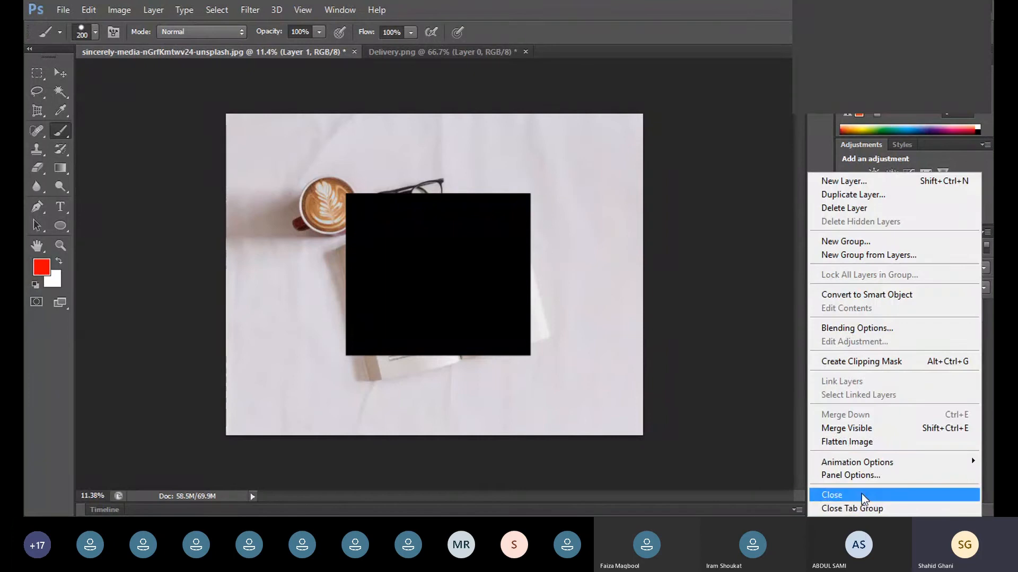
click(867, 474)
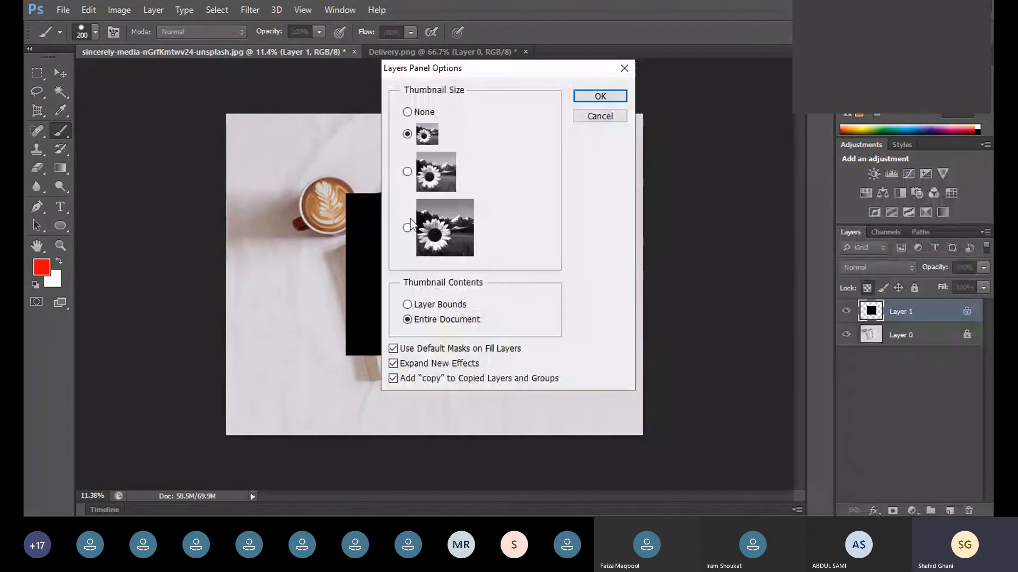
click(411, 230)
click(587, 100)
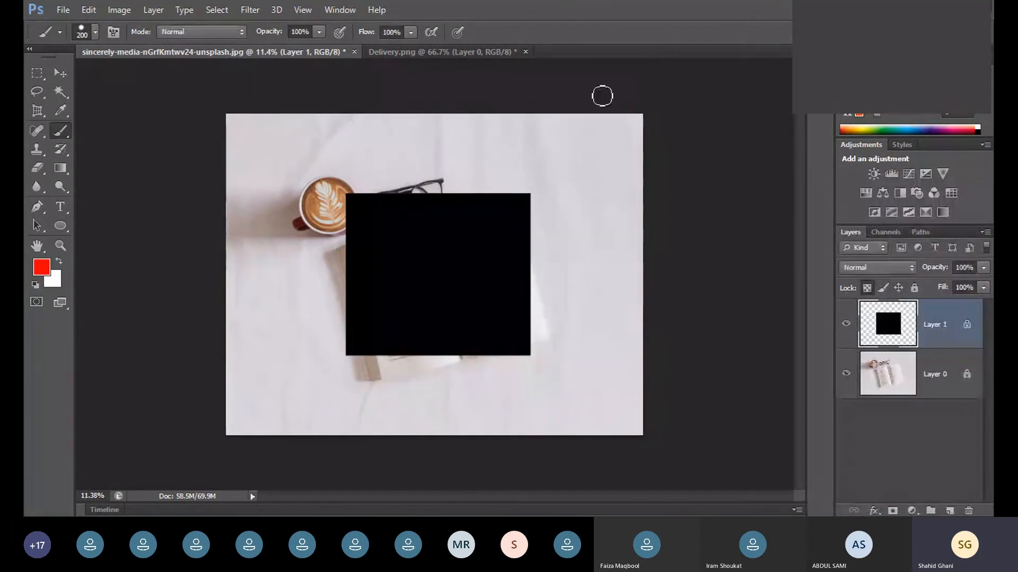
drag(834, 317, 763, 319)
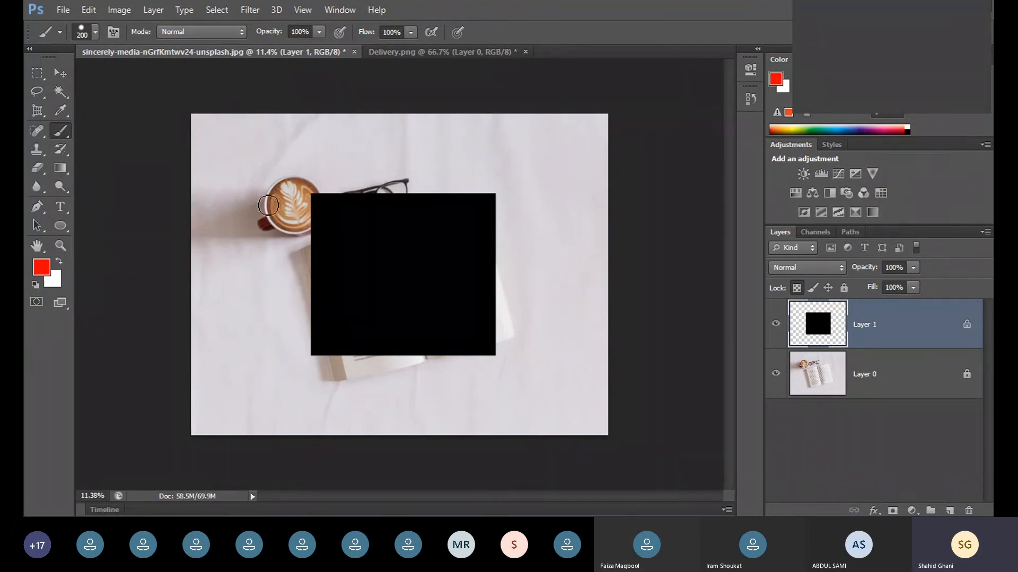
- With transparent pixels locked, paint over the whole black rectangle in red using the Brush
drag(405, 362, 441, 356)
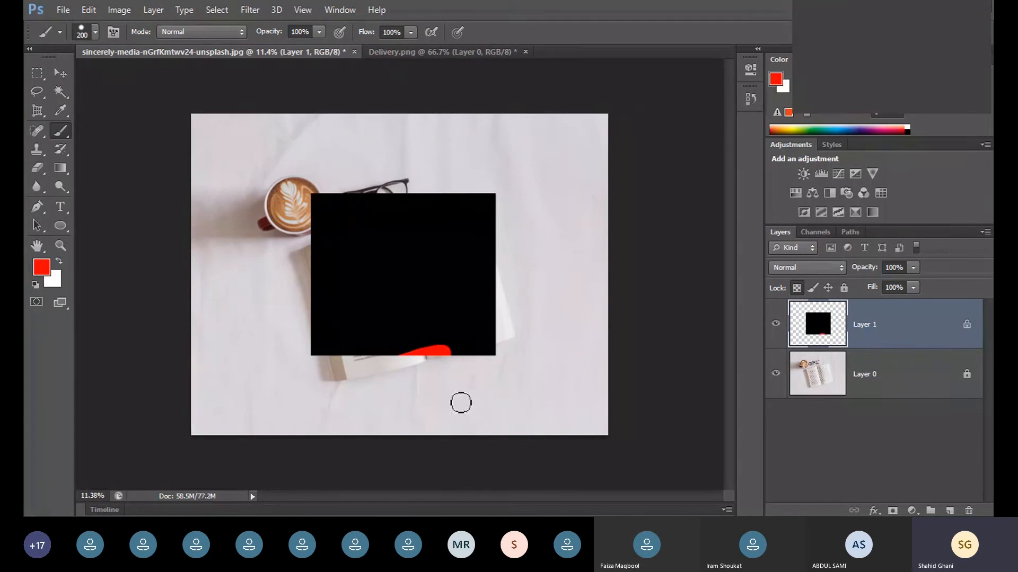
mouse_move(475, 406)
mouse_down()
mouse_move(461, 348)
mouse_move(411, 360)
mouse_move(541, 291)
mouse_move(175, 422)
mouse_move(408, 335)
mouse_up()
mouse_move(318, 328)
mouse_down()
mouse_move(625, 154)
mouse_move(340, 238)
mouse_move(315, 198)
mouse_move(350, 204)
mouse_up()
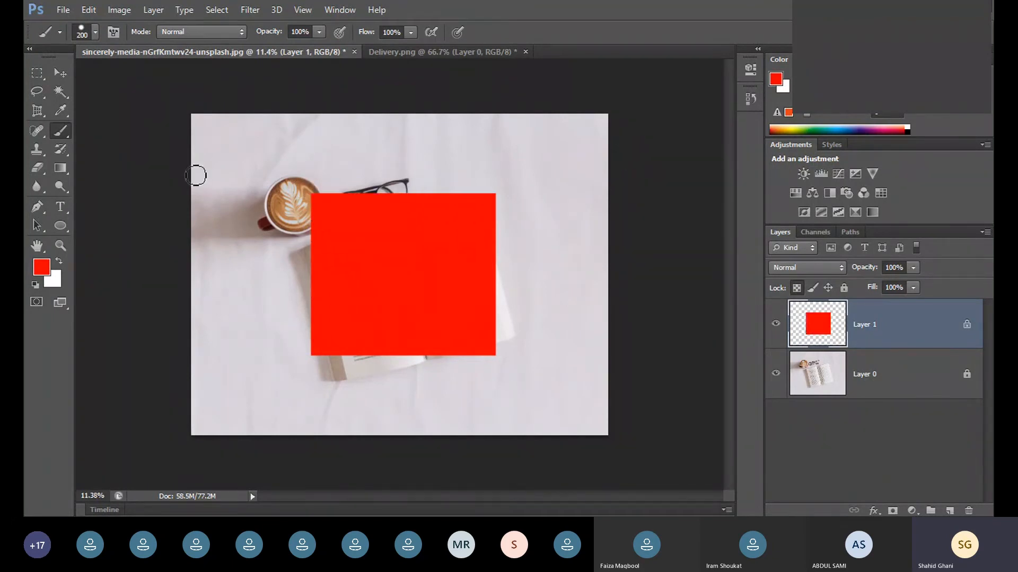
- Move the red rectangle slightly to the left and enlarge it about its centre with Free Transform
click(61, 75)
drag(432, 265, 435, 291)
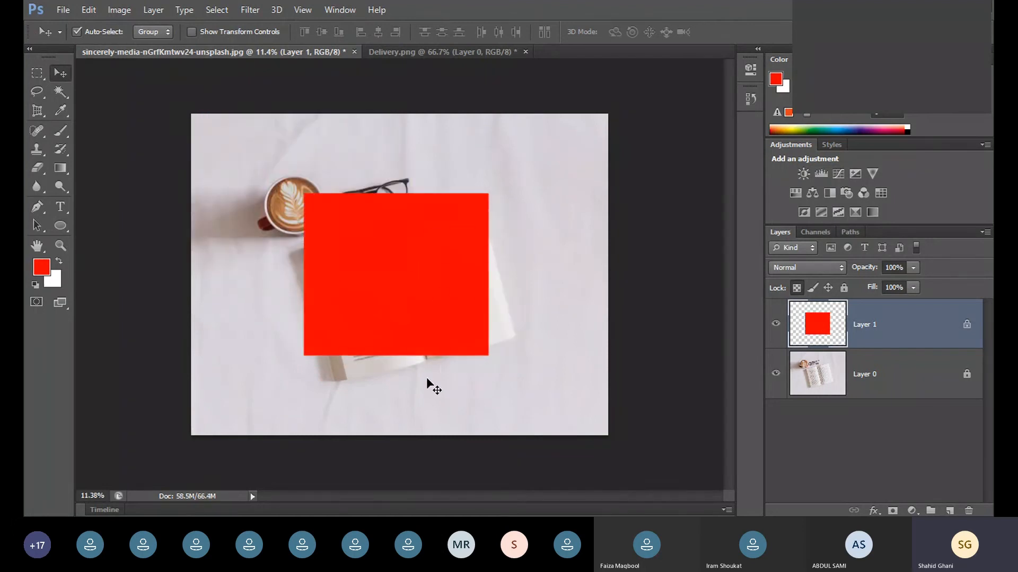
key(ctrl+t)
drag(488, 355, 525, 397)
double_click(466, 339)
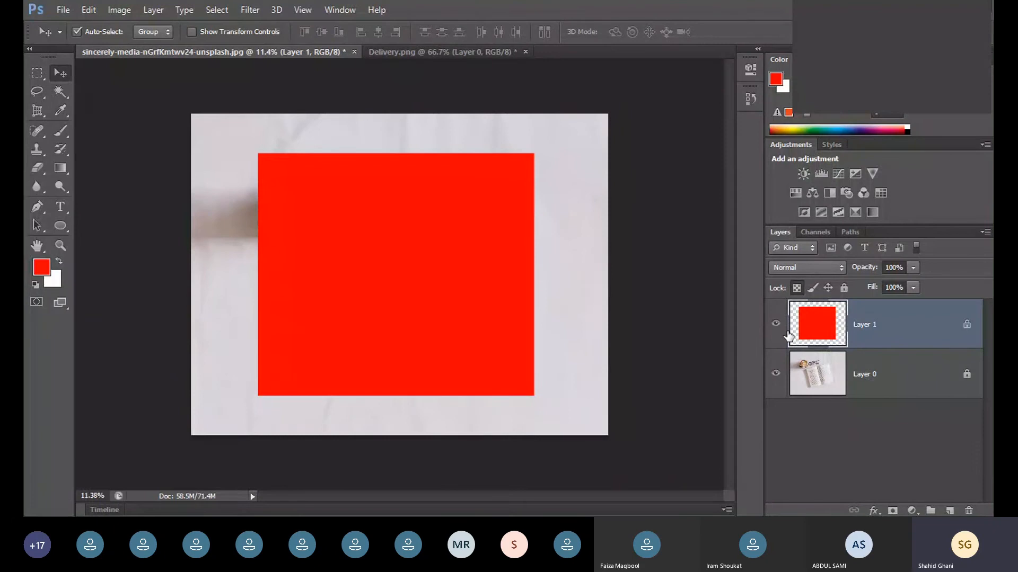
- With Layer 1's lock switched to image pixels, scale the red rectangle to about 64% about its centre and nudge it left
click(812, 288)
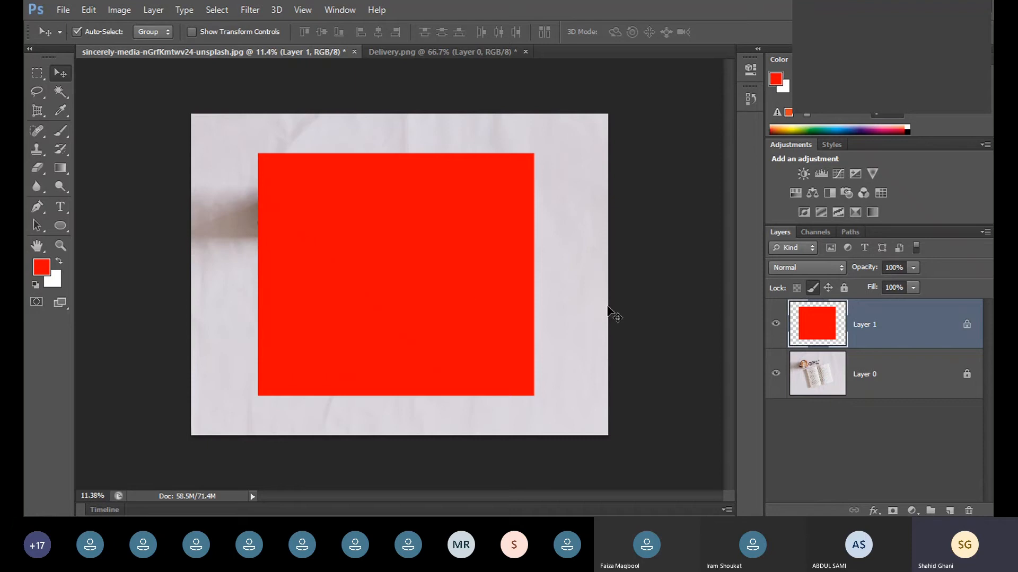
drag(456, 290, 420, 291)
key(ctrl+t)
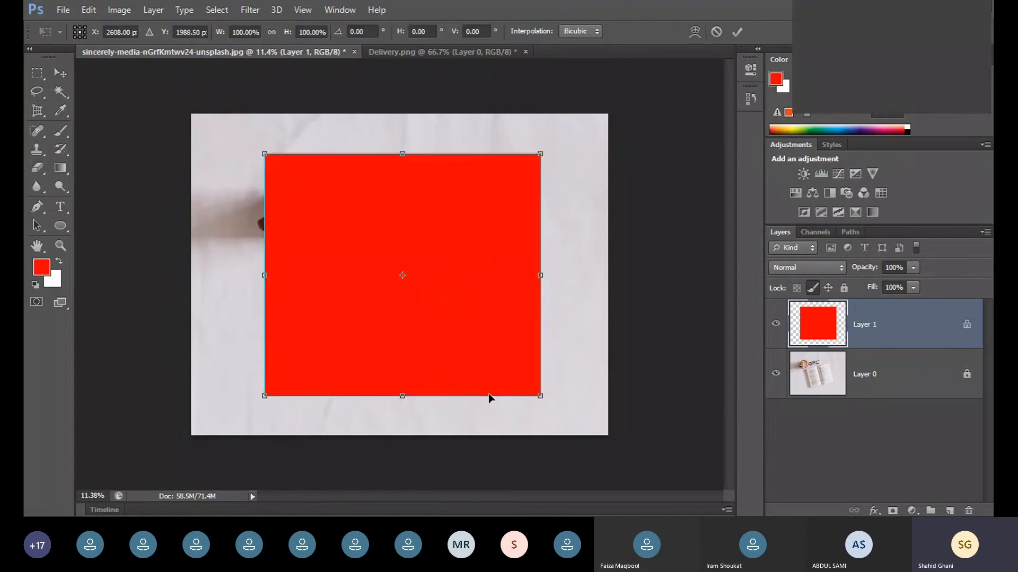
drag(540, 396, 489, 352)
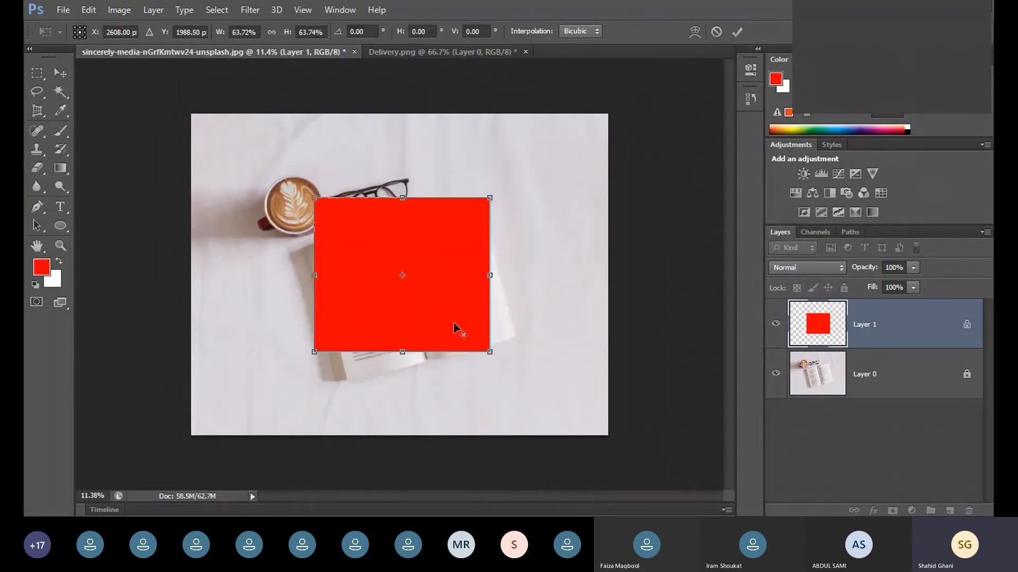
key(Return)
drag(429, 303, 427, 303)
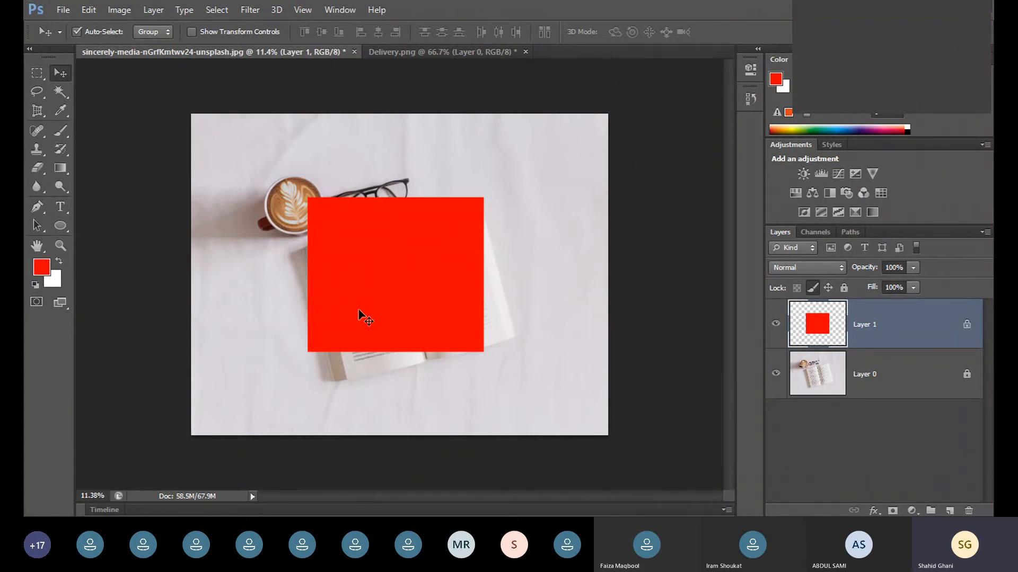
- Try to erase parts of the red rectangle with the Eraser while its image pixels are locked
click(32, 171)
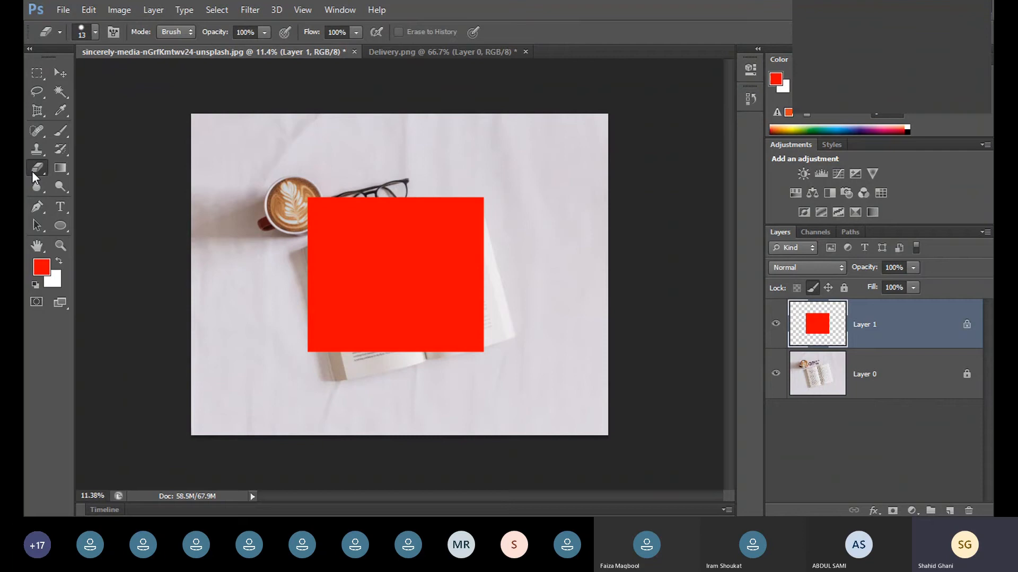
click(334, 260)
click(481, 210)
click(366, 284)
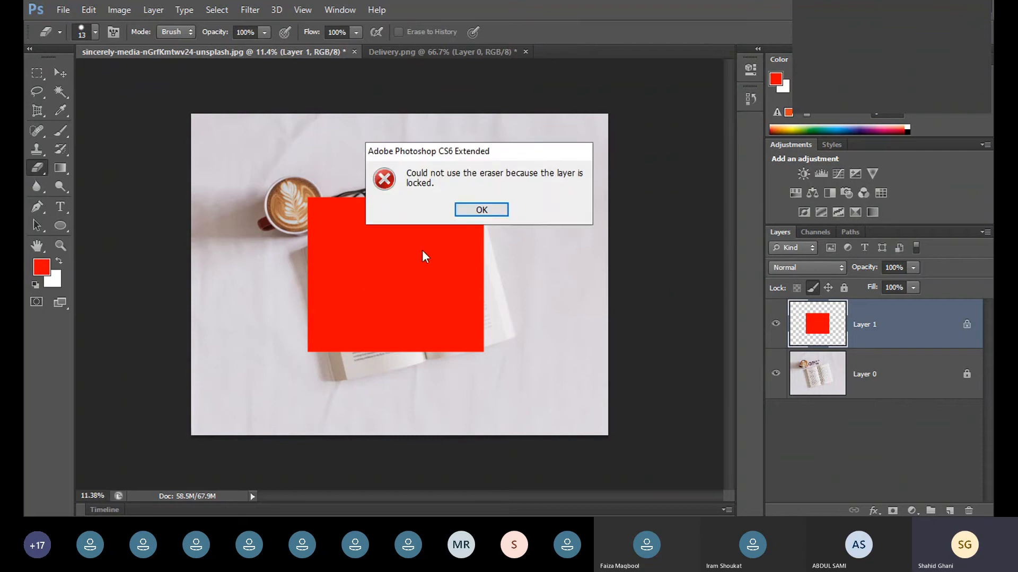
click(477, 208)
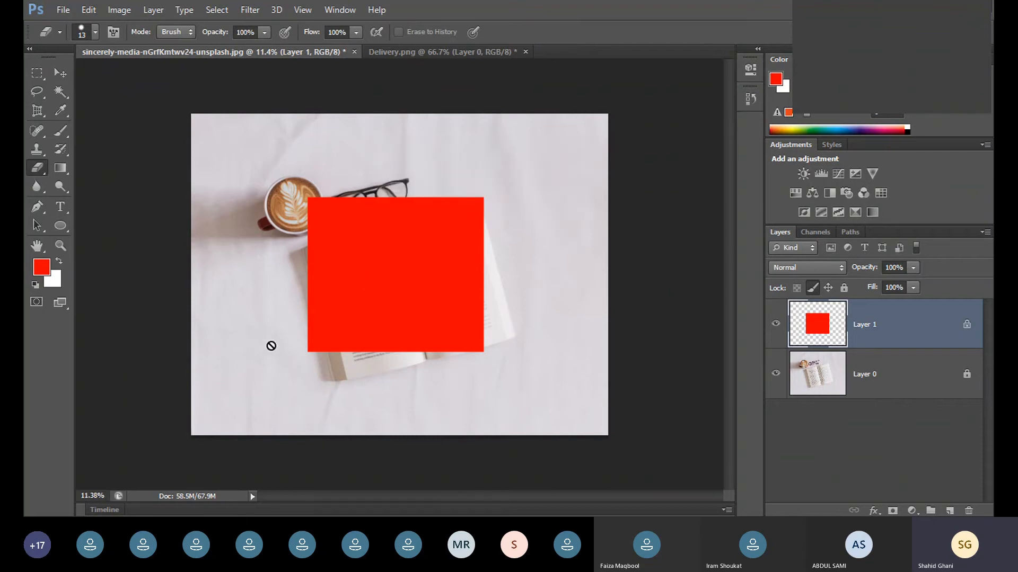
click(391, 286)
click(481, 208)
- Set the foreground colour to dark red 5c1717 and try to paint on the pixel-locked red rectangle with the Brush
click(67, 136)
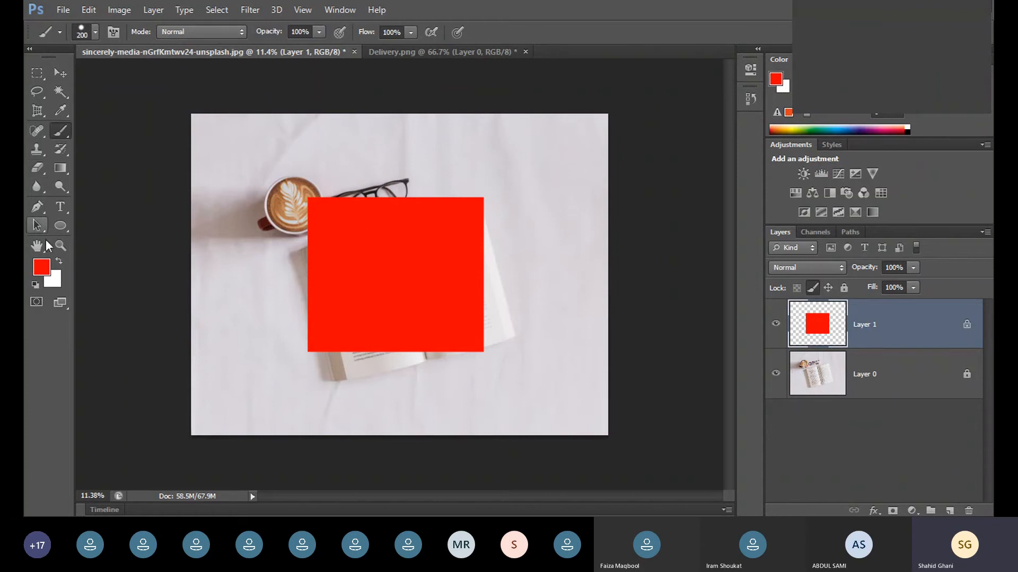
click(42, 268)
click(455, 244)
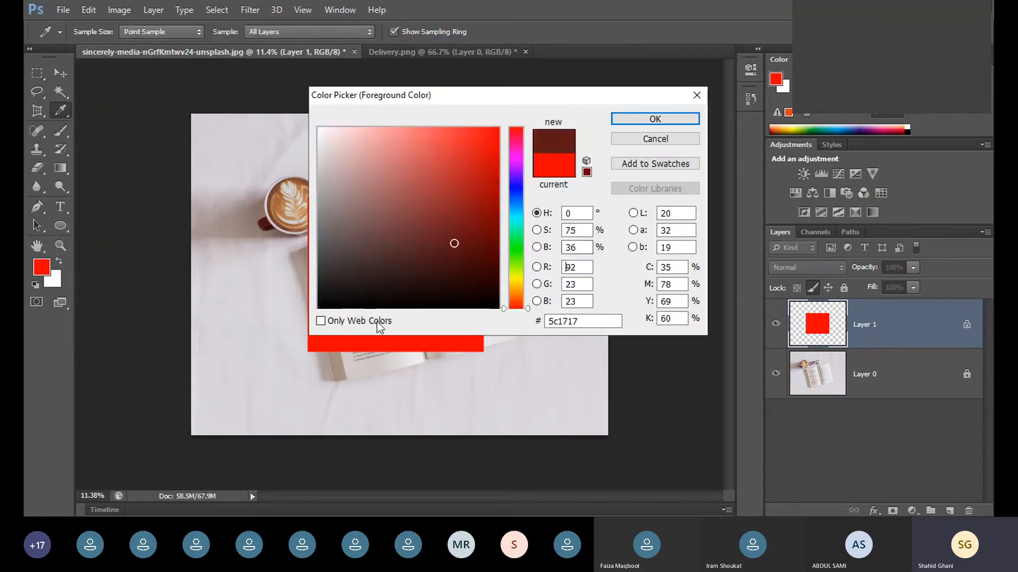
click(673, 123)
click(382, 284)
click(488, 211)
click(537, 263)
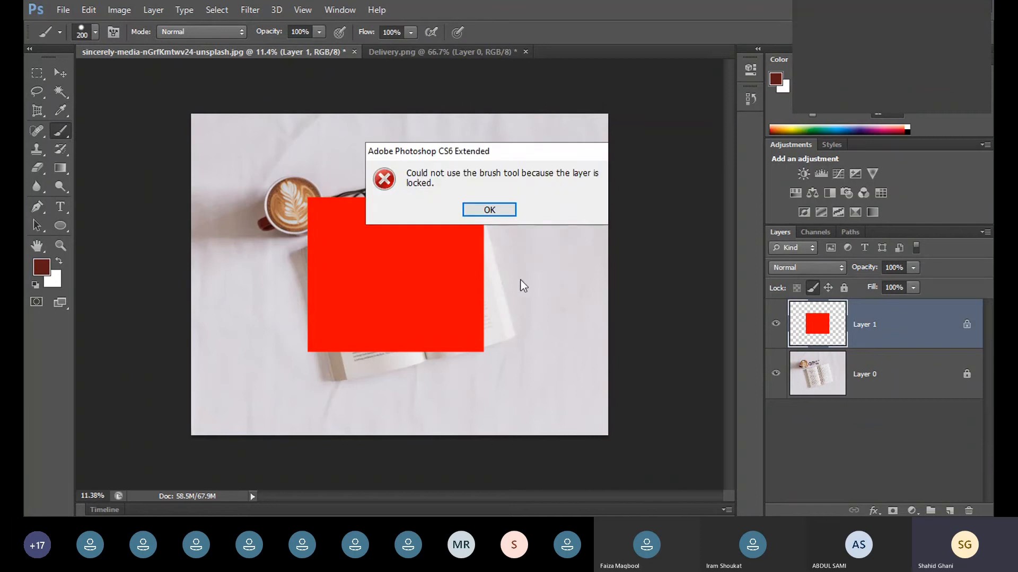
click(490, 211)
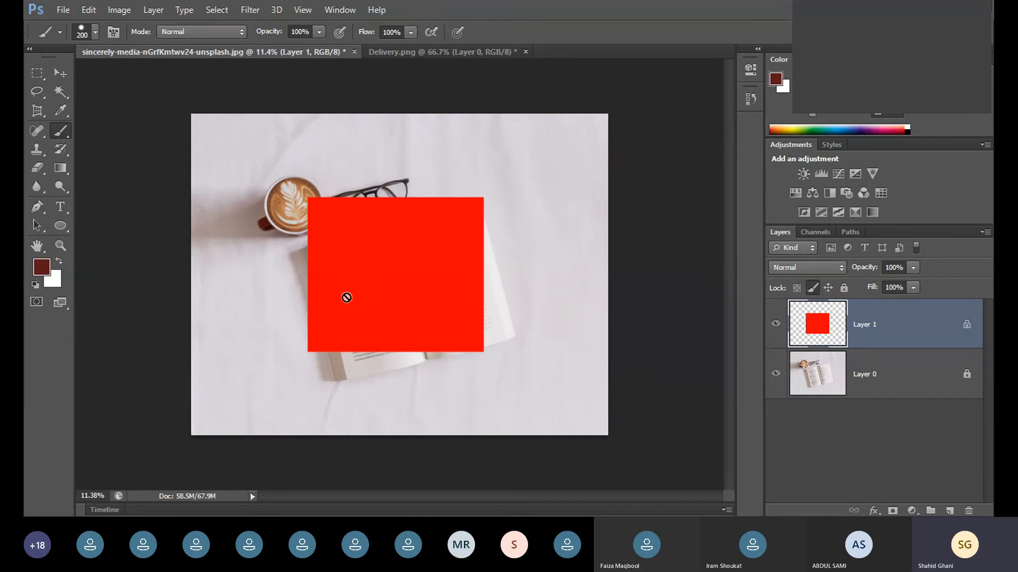
- Move the red rectangle into the upper-left corner of the canvas
click(60, 73)
mouse_move(405, 302)
mouse_down()
mouse_move(421, 306)
mouse_move(411, 307)
mouse_up()
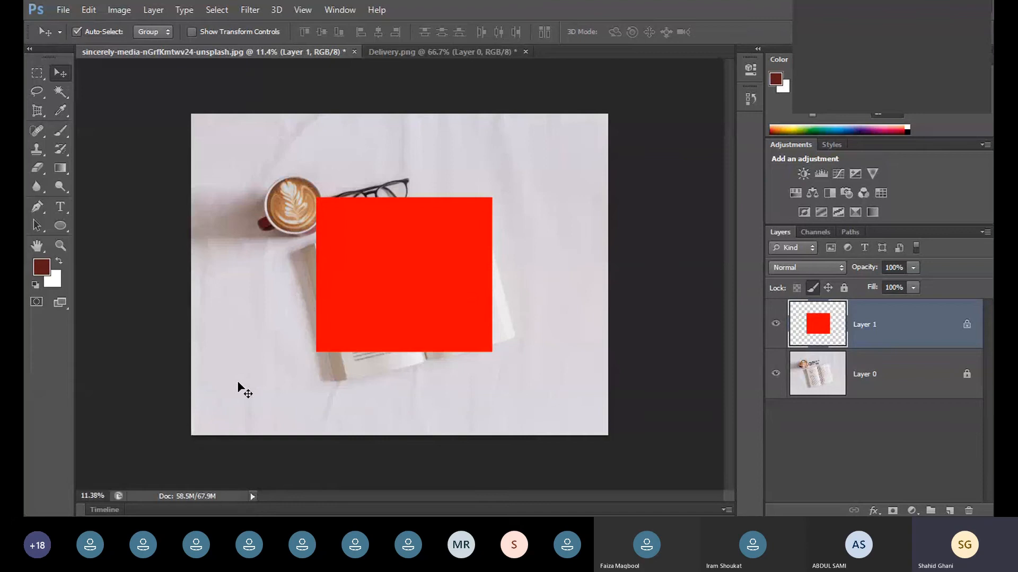
drag(371, 310, 246, 225)
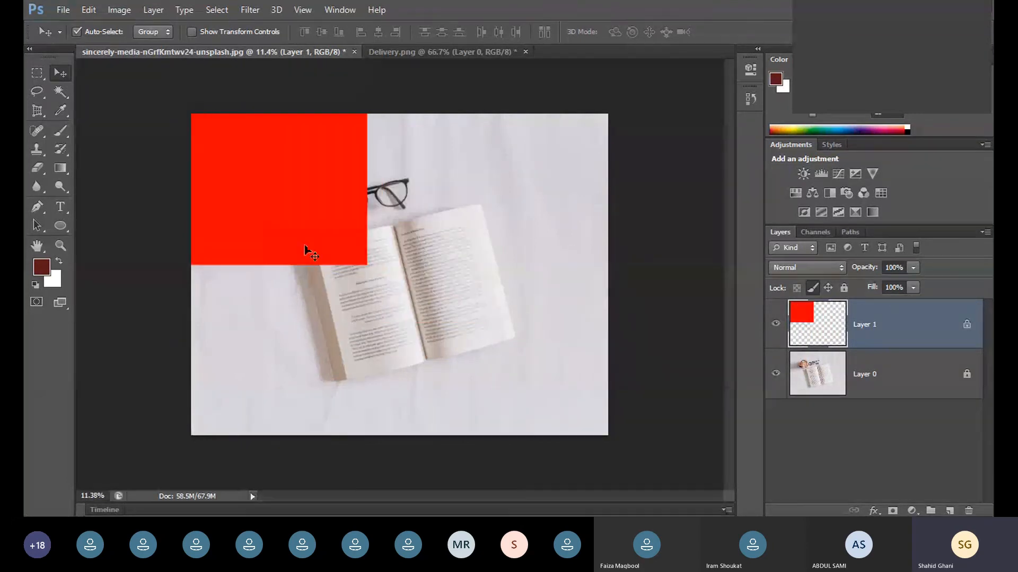
- Enlarge the red rectangle to about 209% from its corner with Free Transform and shift it slightly to the right
key(ctrl+t)
drag(367, 265, 597, 403)
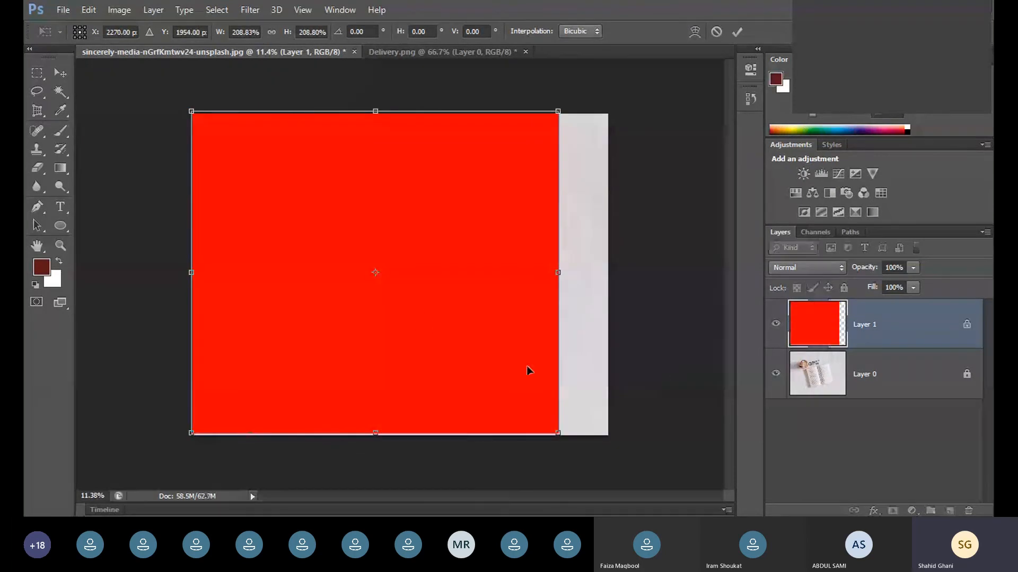
key(Return)
drag(384, 313, 406, 313)
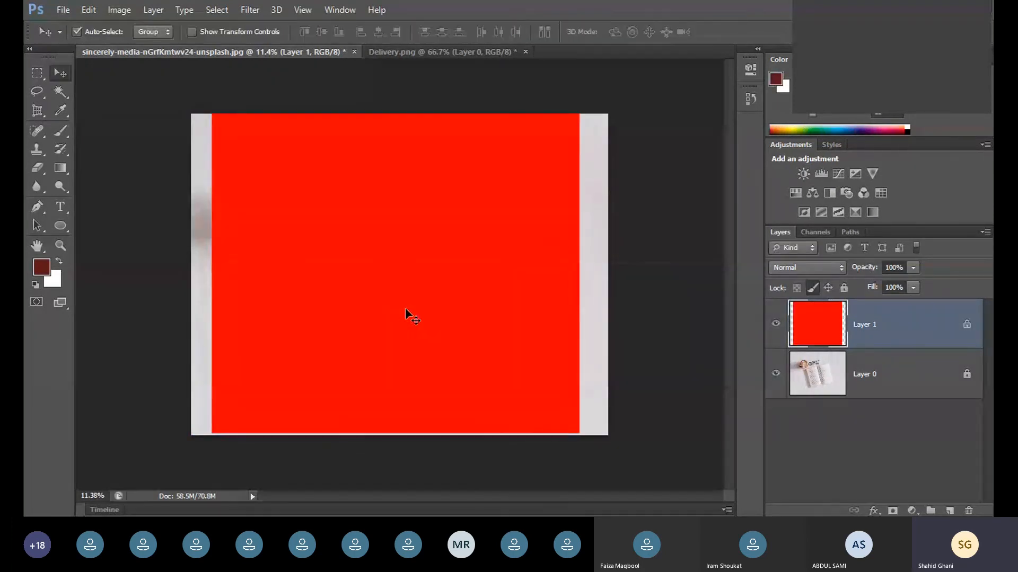
- Scale the red rectangle to about 54% about its centre and nudge it down and to the right
key(ctrl+t)
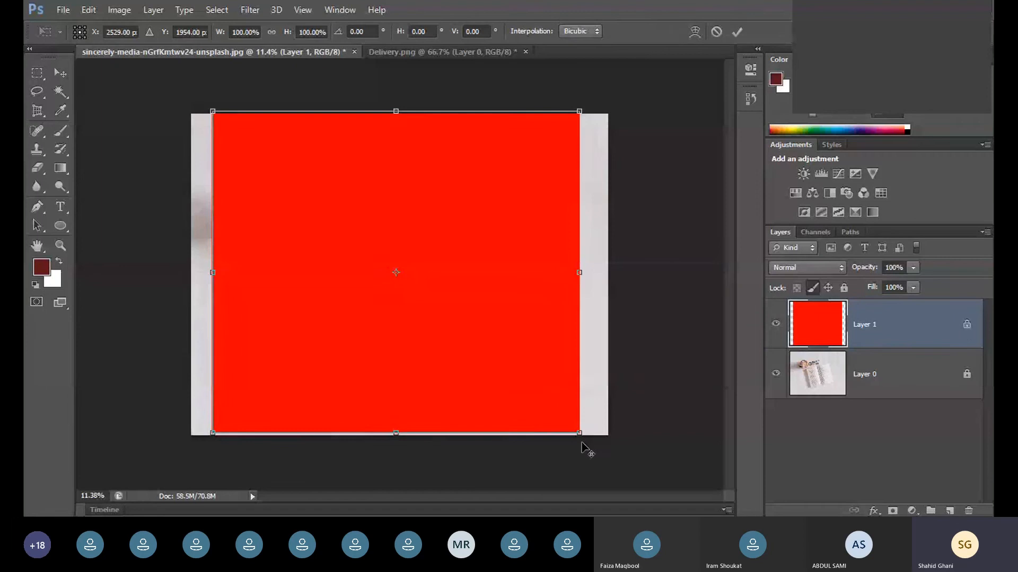
drag(580, 434, 504, 336)
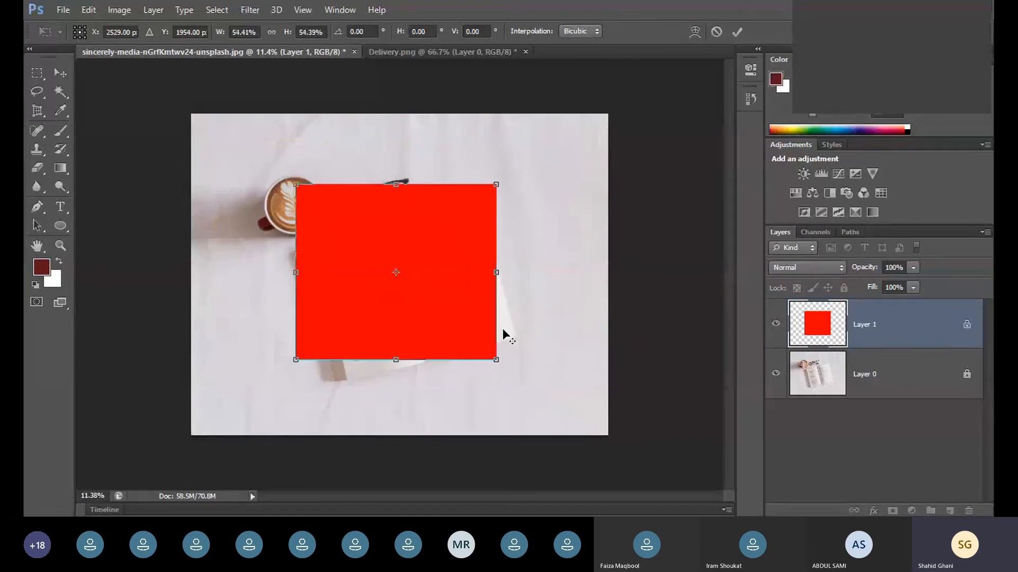
key(Return)
drag(430, 282, 441, 287)
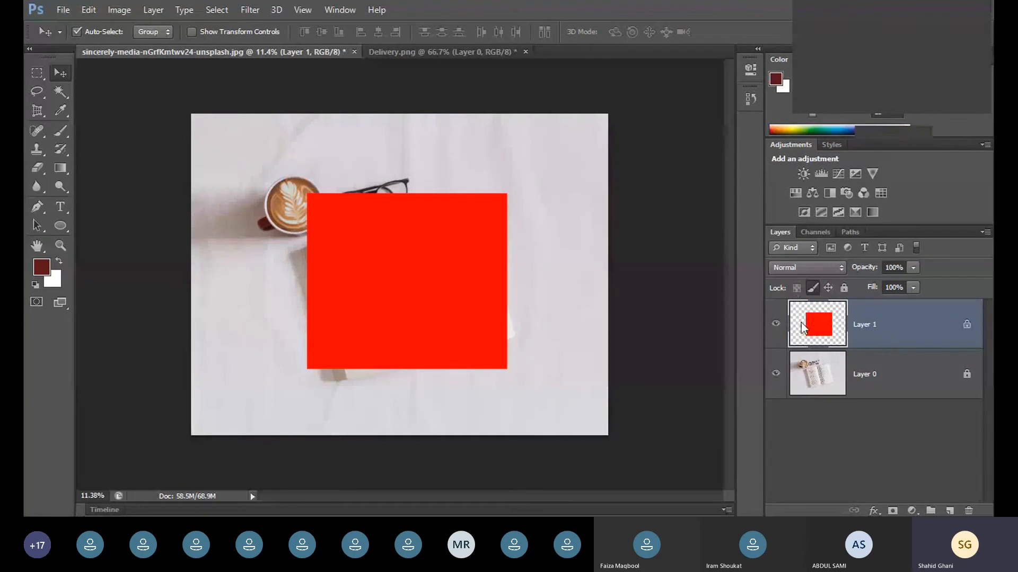
- Try to paint with the Brush and erase with the Eraser on the pixel-locked red rectangle
click(68, 125)
click(418, 355)
click(498, 210)
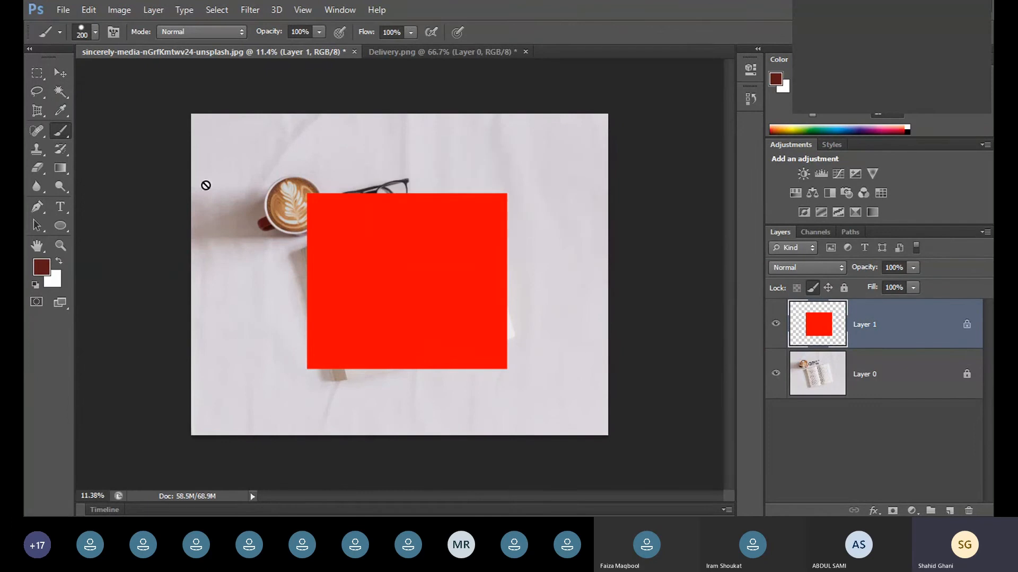
click(37, 168)
click(433, 216)
click(479, 209)
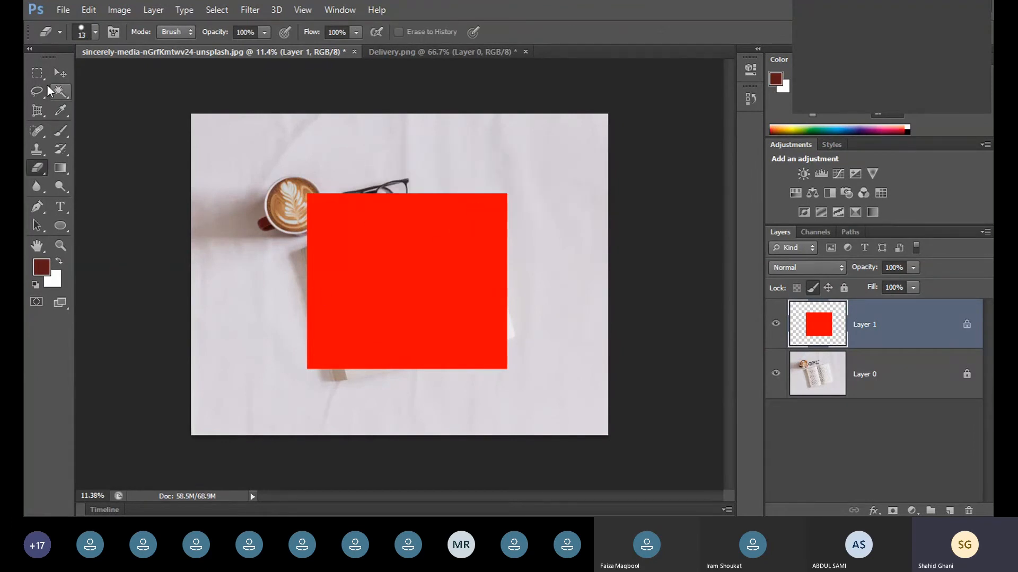
- Move the red rectangle slightly up and to the left while its image pixels are locked
click(60, 74)
mouse_move(448, 276)
mouse_down()
mouse_move(423, 293)
mouse_move(334, 215)
mouse_move(442, 284)
mouse_up()
click(768, 395)
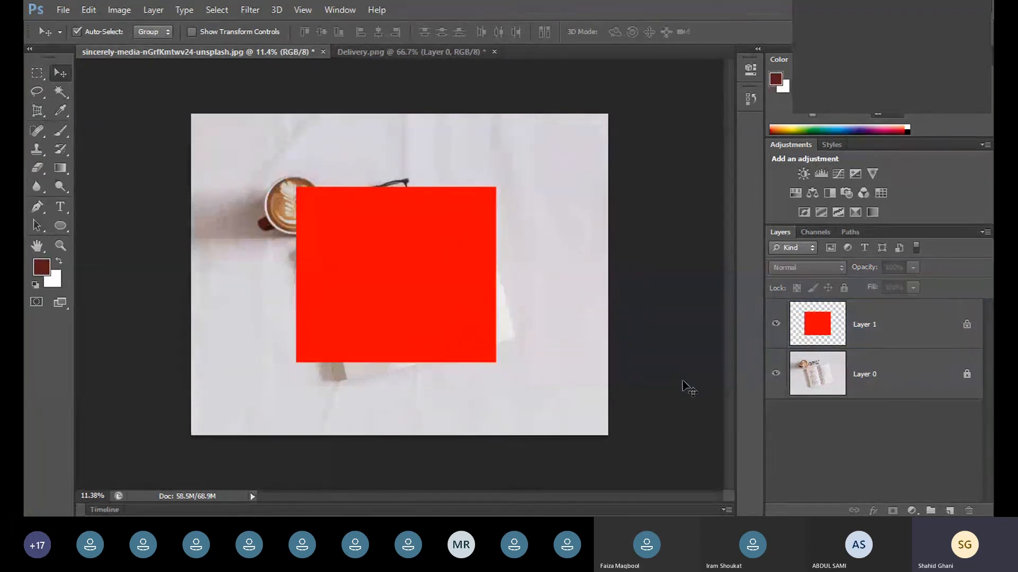
- Set Layer 1's lock to image pixels again and try to paint on the red rectangle with the Brush
click(885, 342)
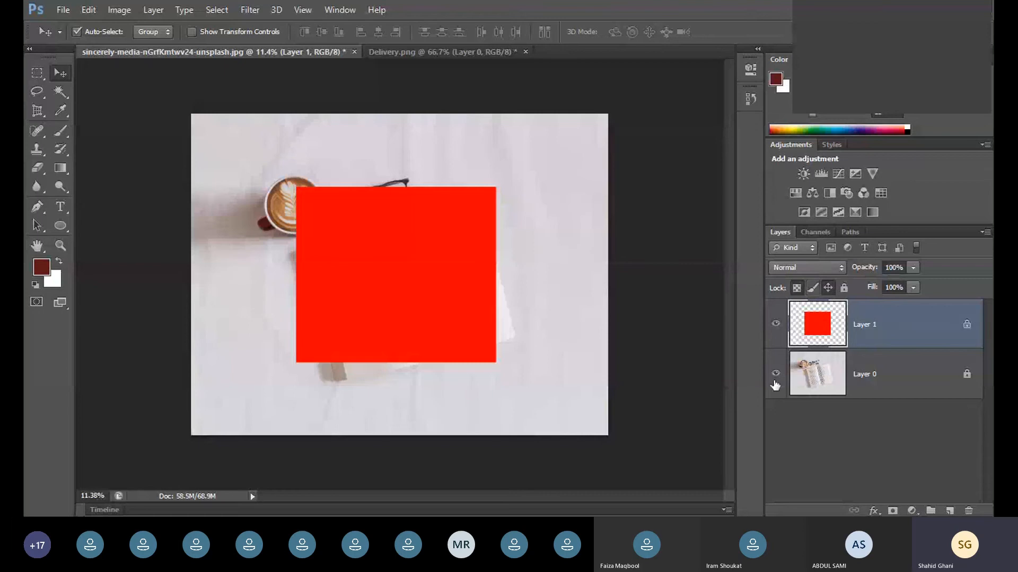
click(813, 289)
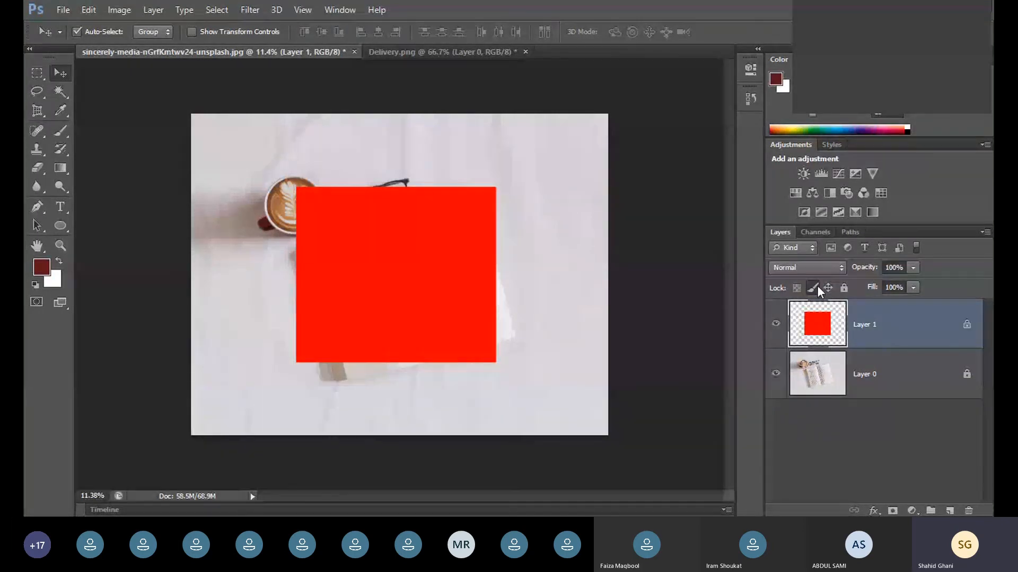
click(60, 130)
click(262, 291)
click(483, 211)
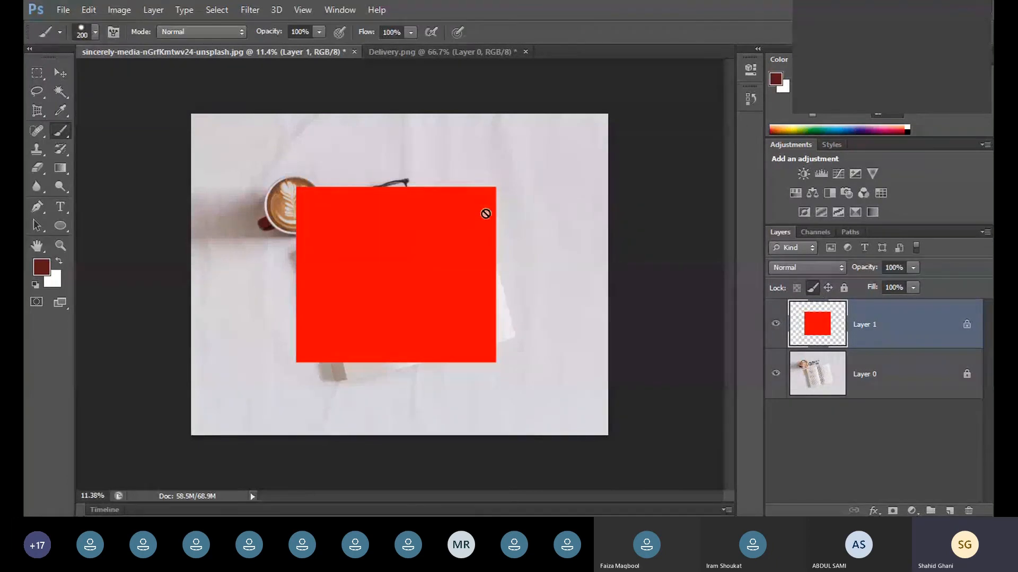
- Switch Layer 1's lock from image pixels to position and try to move the red rectangle
click(813, 288)
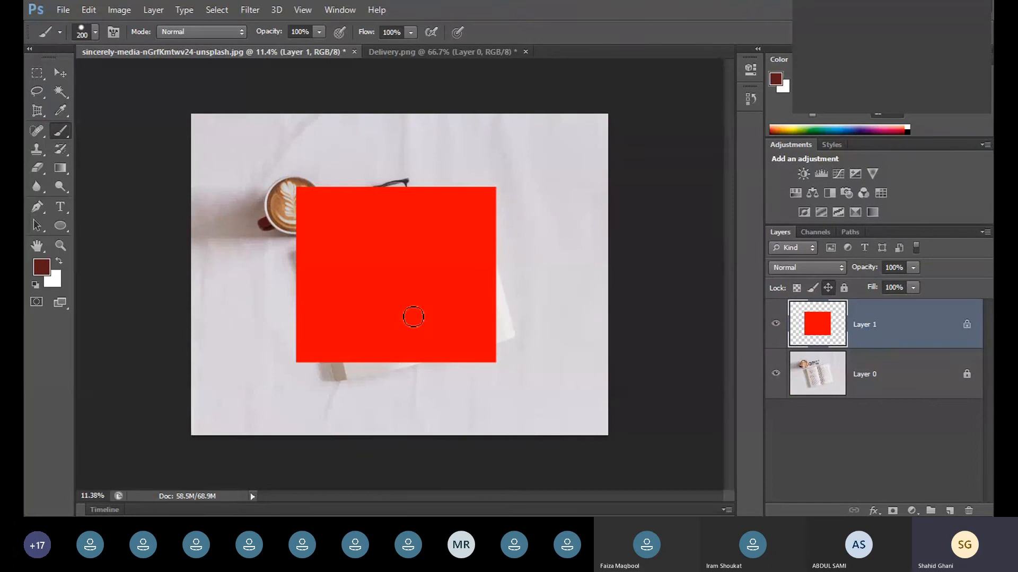
click(60, 73)
drag(321, 257, 452, 308)
drag(473, 248, 385, 332)
drag(376, 249, 405, 286)
- Paint a dark red Brush stroke on position-locked Layer 1 and undo it
click(878, 326)
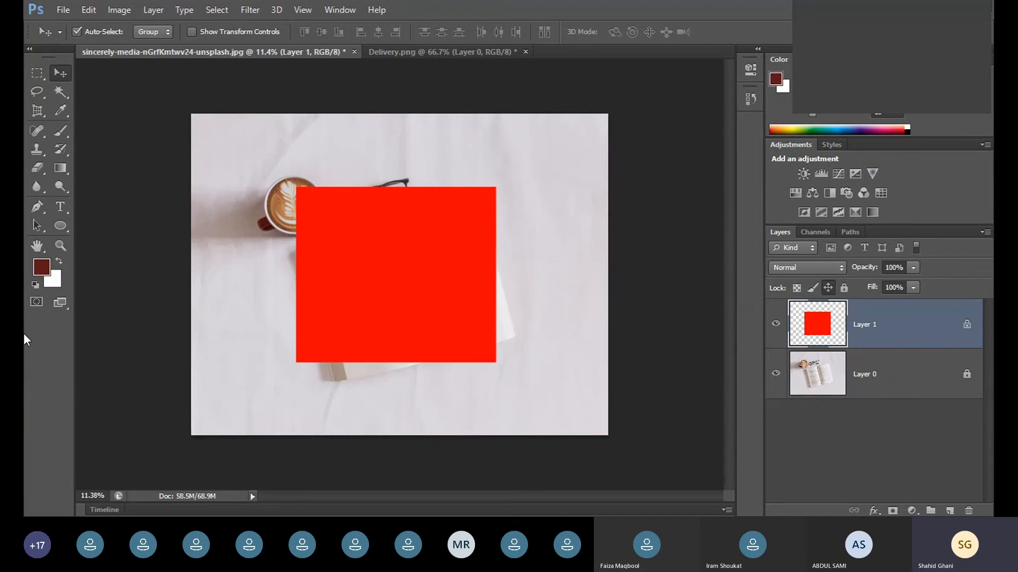
click(61, 137)
mouse_move(299, 199)
mouse_down()
mouse_move(276, 267)
mouse_move(314, 255)
mouse_move(227, 325)
mouse_move(461, 299)
mouse_move(380, 339)
mouse_move(553, 379)
mouse_move(482, 423)
mouse_move(386, 169)
mouse_move(405, 343)
mouse_up()
key(ctrl+z)
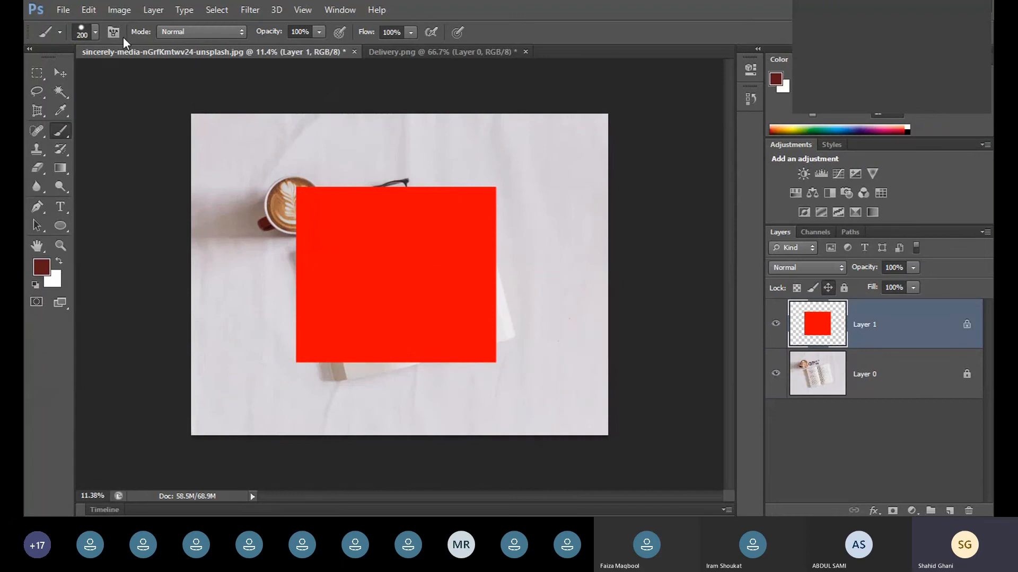
- Erase parts of the position-locked red rectangle, enlarging the Eraser to size 1100, and undo the erasing
key(e)
mouse_move(204, 210)
mouse_down()
mouse_move(309, 227)
mouse_move(344, 313)
mouse_move(438, 275)
mouse_up()
key(bracketright)
key(bracketright)
key(bracketright)
key(bracketright)
key(bracketright)
key(bracketright)
key(bracketright)
key(bracketright)
key(bracketright)
key(bracketright)
key(bracketright)
key(bracketright)
key(bracketright)
key(bracketright)
key(bracketright)
key(bracketright)
key(bracketright)
key(bracketright)
key(bracketright)
key(bracketright)
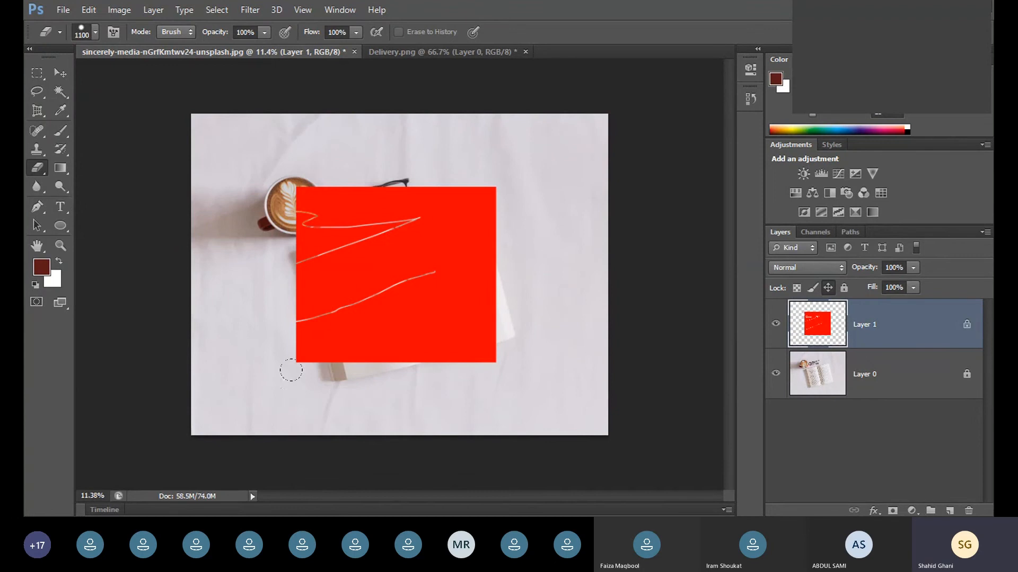
mouse_move(291, 370)
mouse_down()
mouse_move(348, 137)
mouse_move(403, 166)
mouse_move(372, 273)
mouse_move(446, 161)
mouse_move(491, 243)
mouse_move(454, 277)
mouse_move(411, 352)
mouse_up()
key(ctrl+z)
key(ctrl+alt+z)
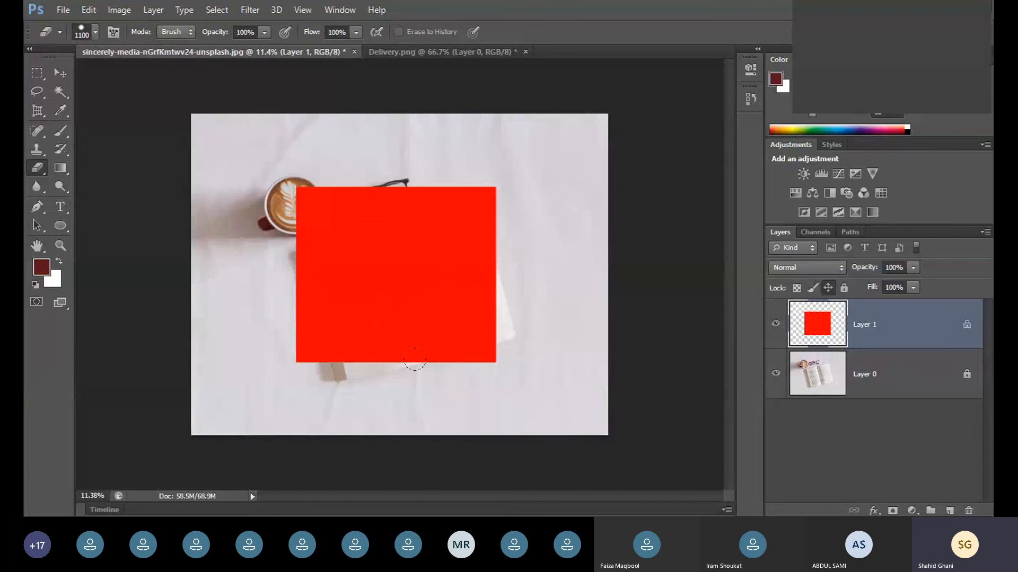
- Try once more to move the position-locked red rectangle down and to the right
click(60, 73)
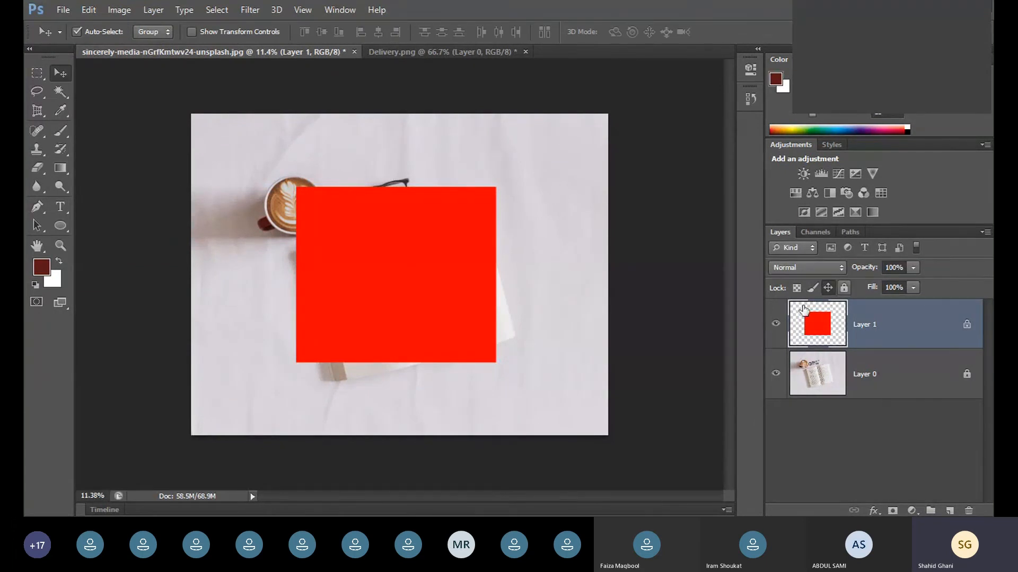
drag(353, 299, 429, 333)
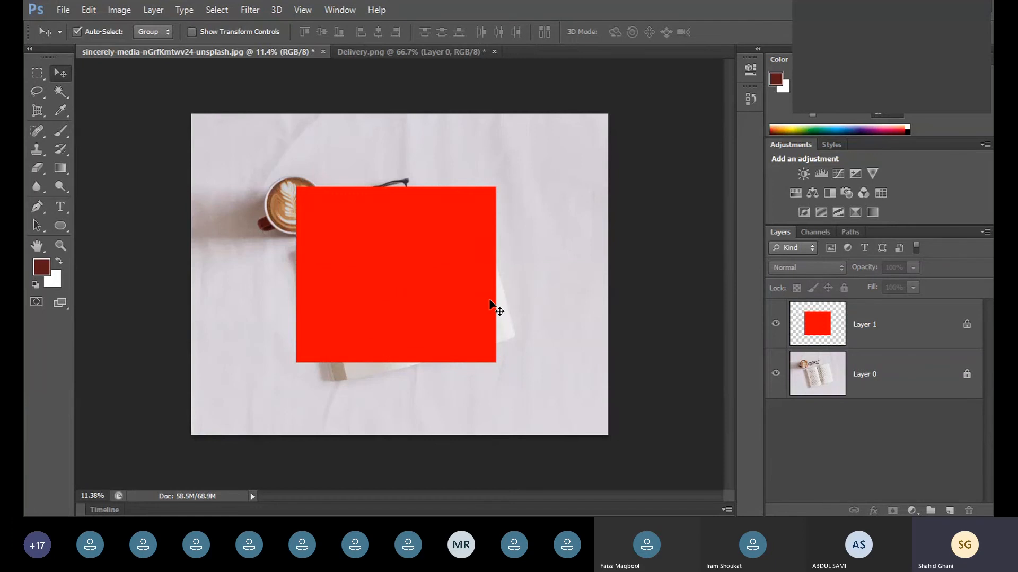
- With Layer 1's transparent pixels and position locked, paint over the whole red rectangle in dark red with the Brush
click(833, 320)
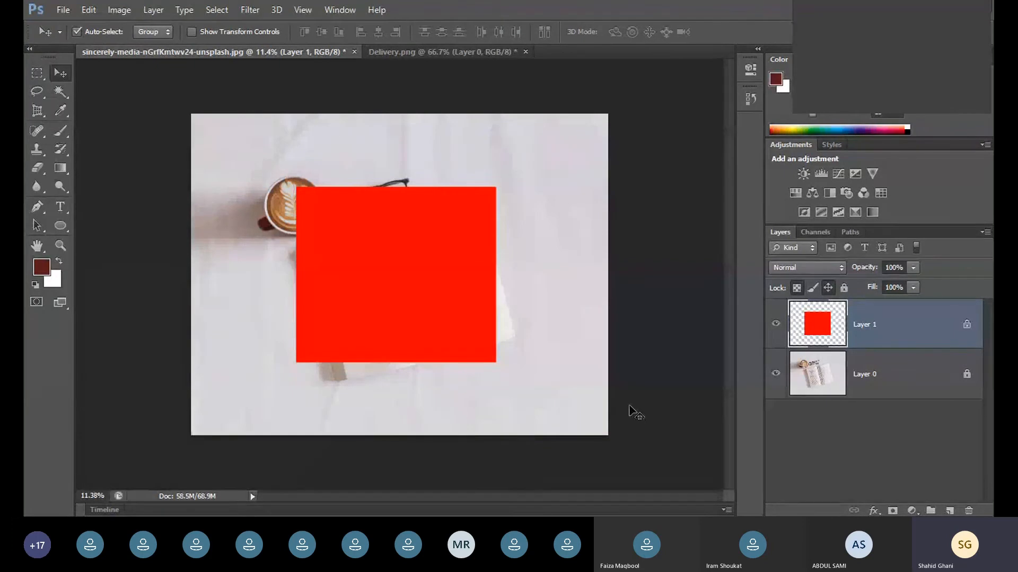
click(65, 131)
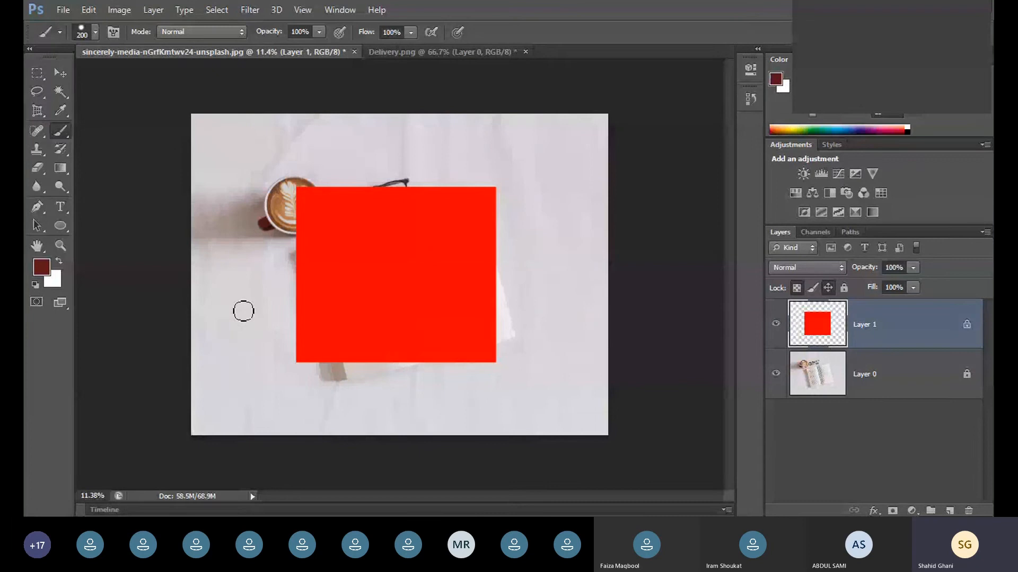
mouse_move(254, 280)
mouse_down()
mouse_move(201, 263)
mouse_move(238, 236)
mouse_move(571, 105)
mouse_move(563, 175)
mouse_move(283, 308)
mouse_move(451, 222)
mouse_move(539, 161)
mouse_move(260, 299)
mouse_move(453, 185)
mouse_move(430, 183)
mouse_move(376, 206)
mouse_move(367, 274)
mouse_move(222, 356)
mouse_move(236, 373)
mouse_move(273, 367)
mouse_move(286, 389)
mouse_move(449, 310)
mouse_move(466, 285)
mouse_move(580, 223)
mouse_move(484, 259)
mouse_move(430, 294)
mouse_move(284, 339)
mouse_up()
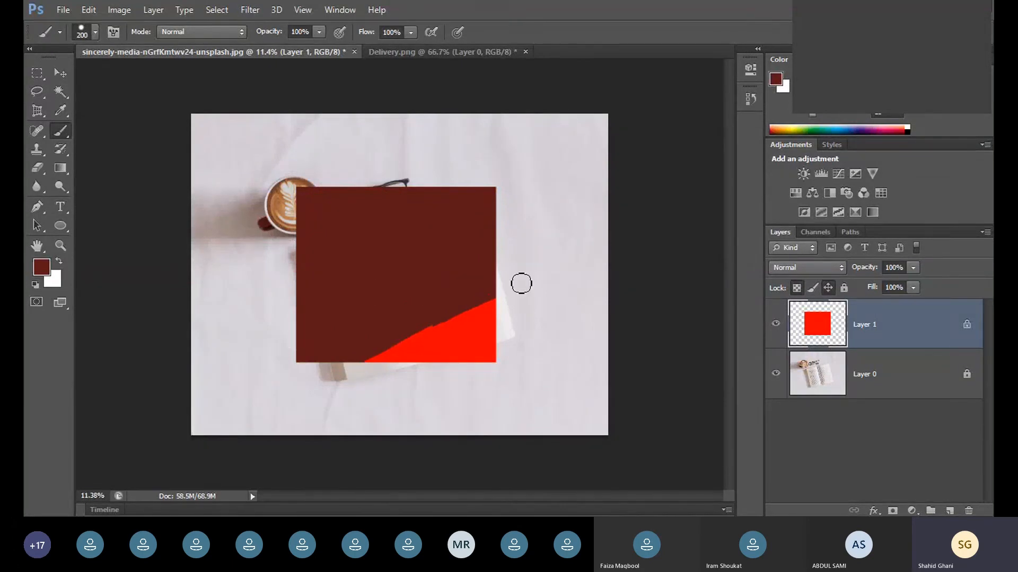
mouse_move(521, 283)
mouse_down()
mouse_move(335, 399)
mouse_move(329, 391)
mouse_move(550, 320)
mouse_move(474, 366)
mouse_up()
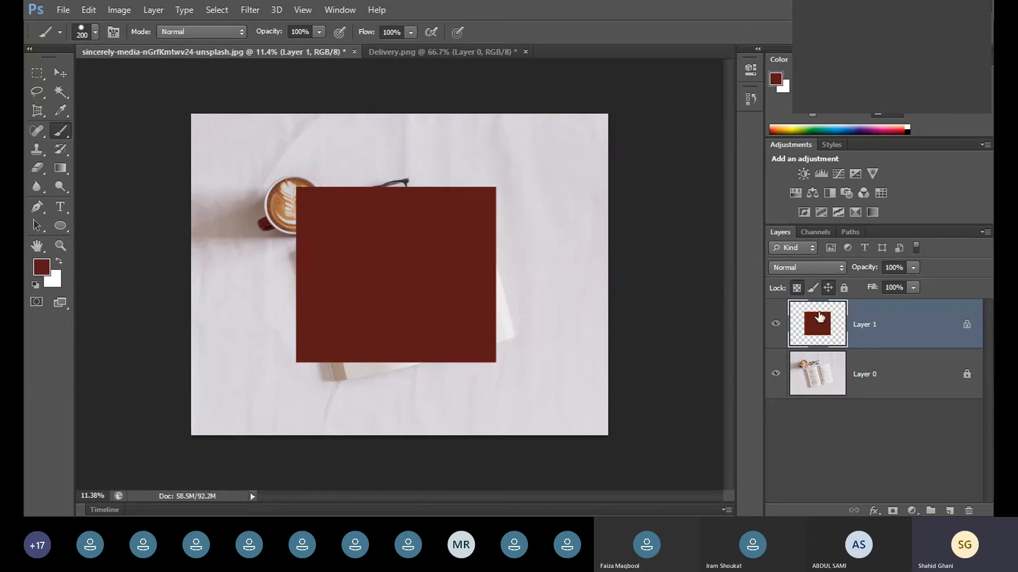
- Replace Layer 1's transparency and position locks with a full layer lock and switch to the Move tool
click(817, 287)
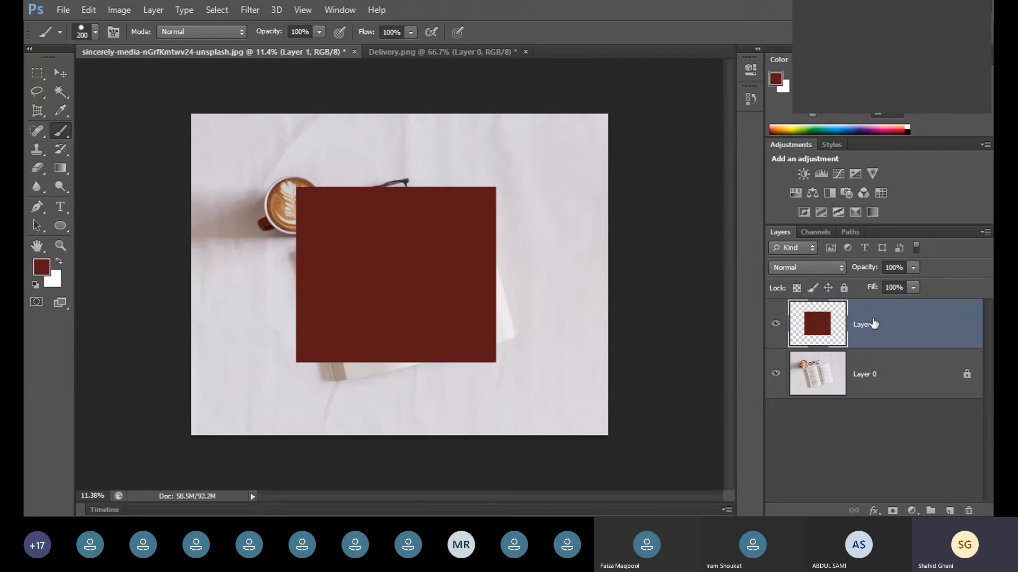
click(843, 289)
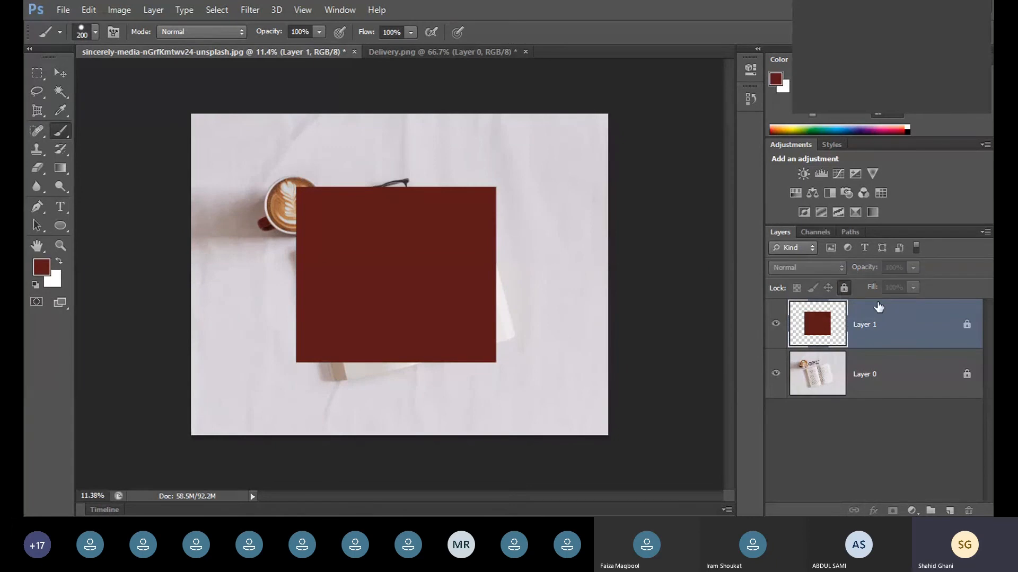
click(60, 73)
click(204, 277)
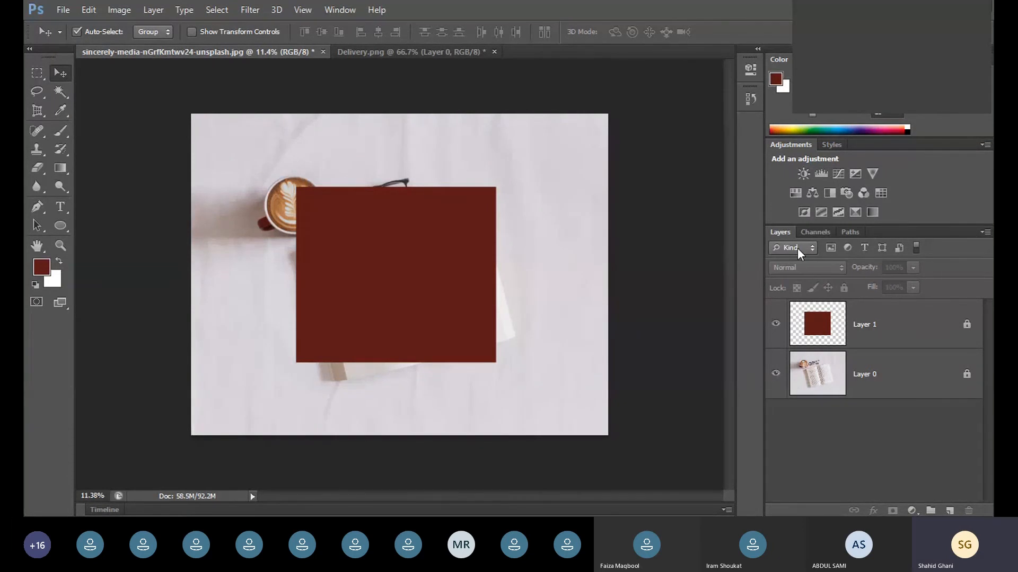
- Select Layer 1 and toggle its full lock off, on and off again, leaving the layer unlocked
click(970, 327)
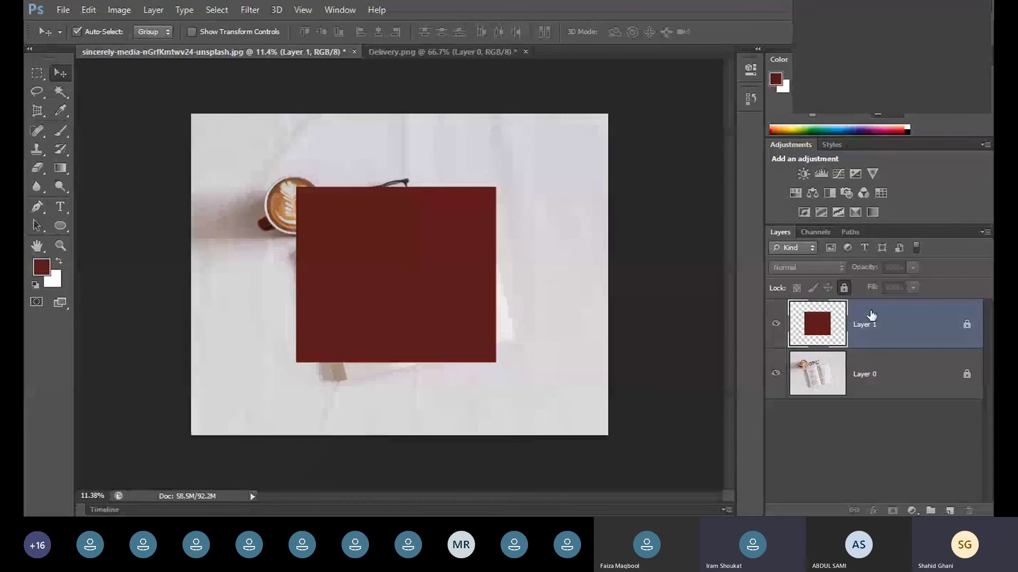
click(844, 288)
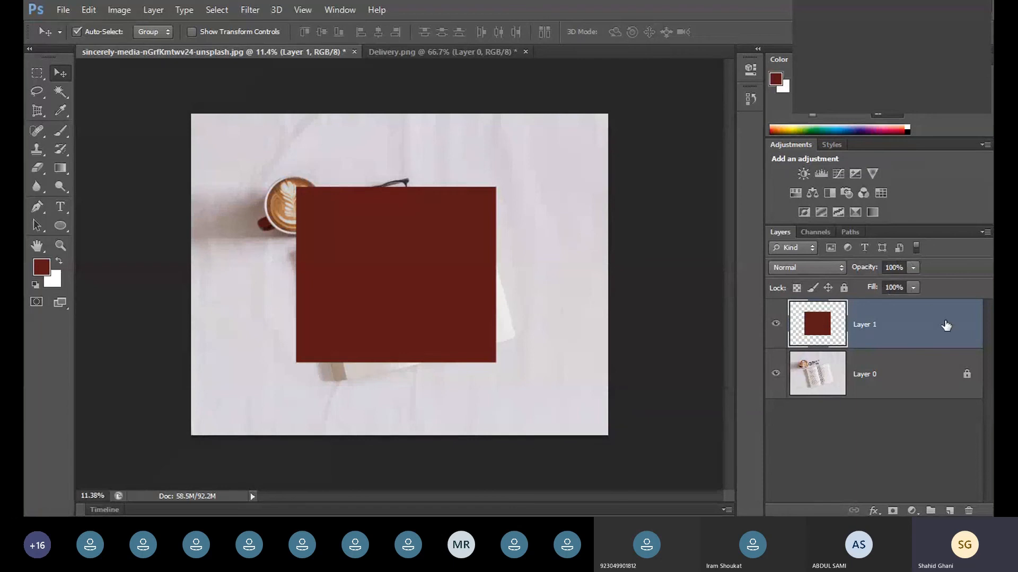
click(844, 288)
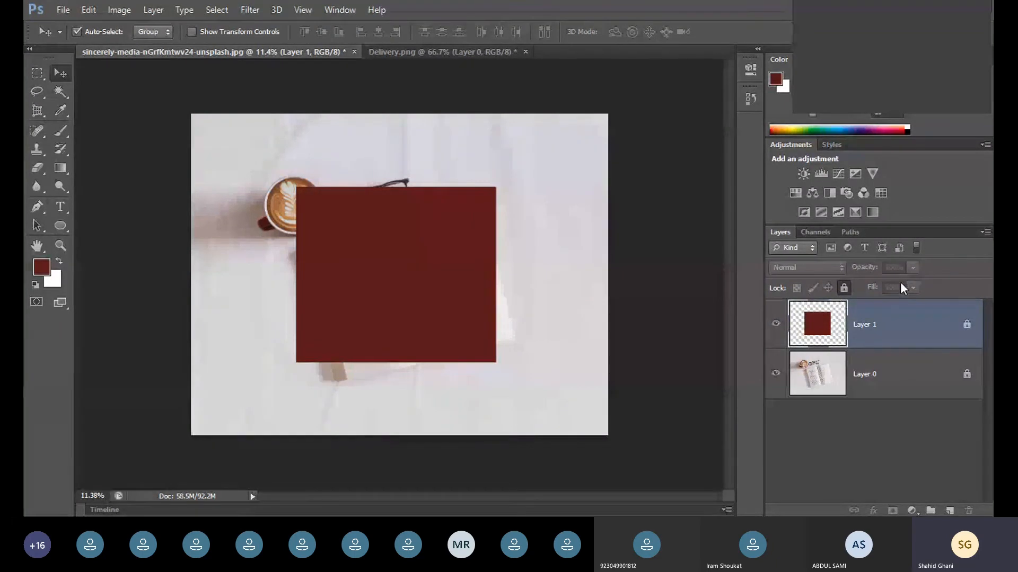
click(845, 287)
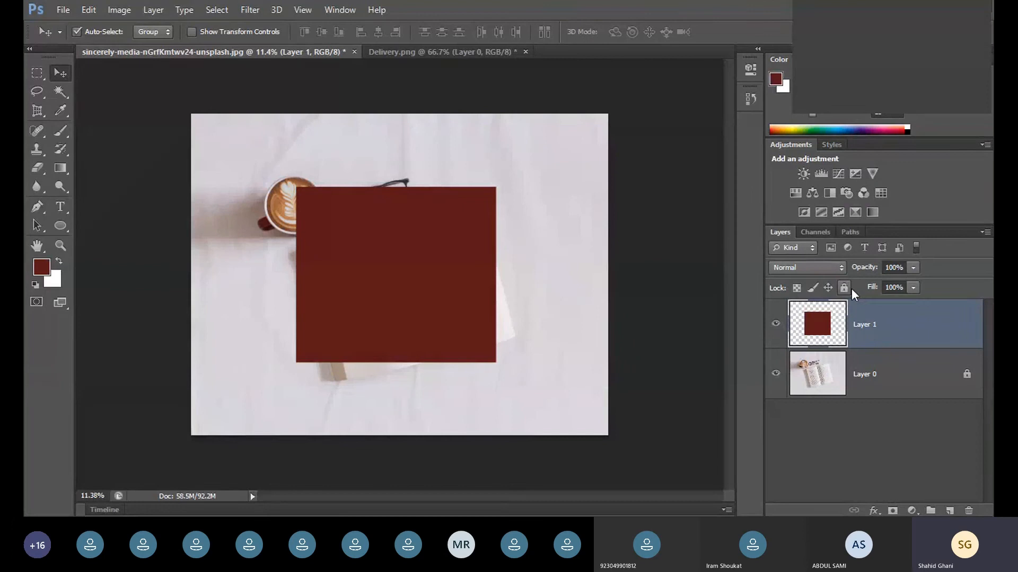
- Lower Layer 1's fill to 50% and restore it to 100%
click(905, 287)
click(916, 266)
click(932, 272)
click(913, 288)
drag(886, 300, 878, 302)
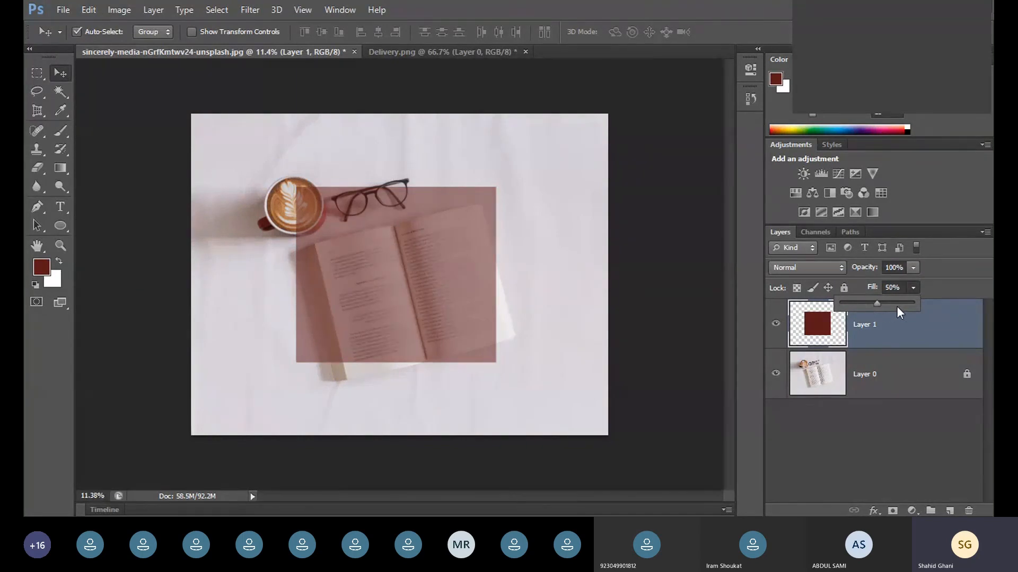
drag(880, 305, 937, 282)
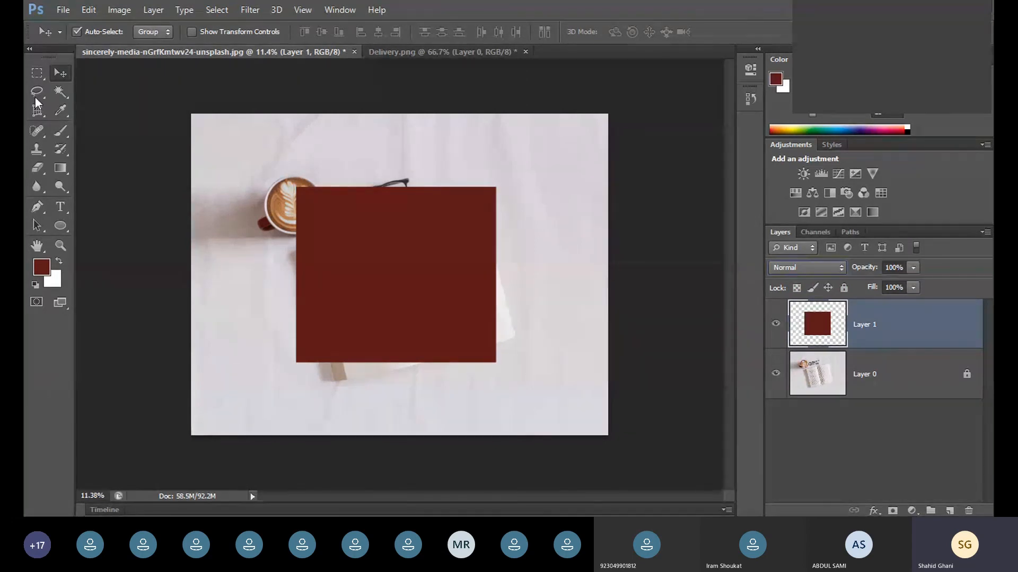
- Move the dark red rectangle to the canvas's left edge, show transform controls, and scale it to about 183% width and 91% height
drag(371, 278, 264, 274)
click(227, 34)
drag(391, 275, 557, 275)
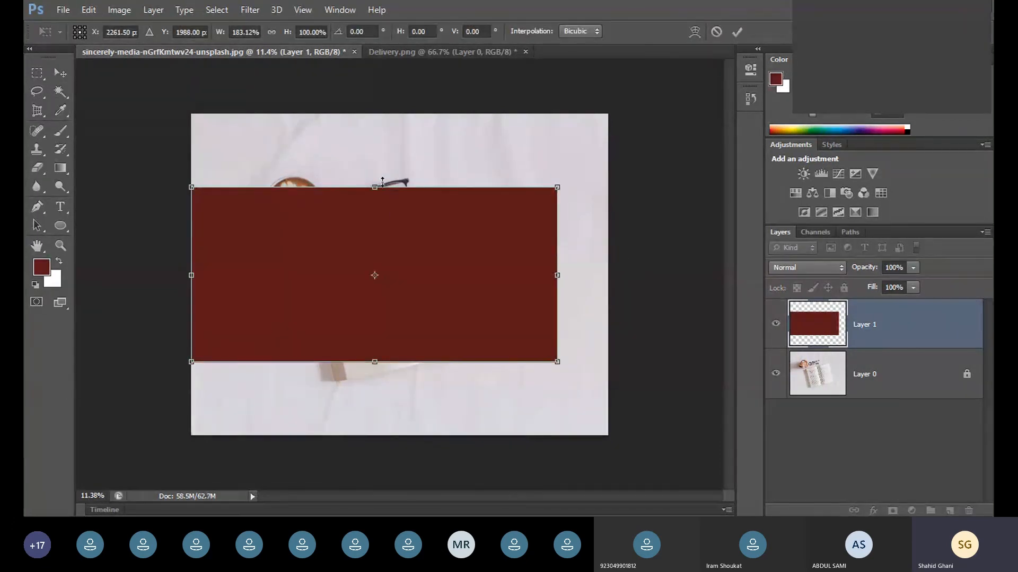
drag(377, 187, 378, 202)
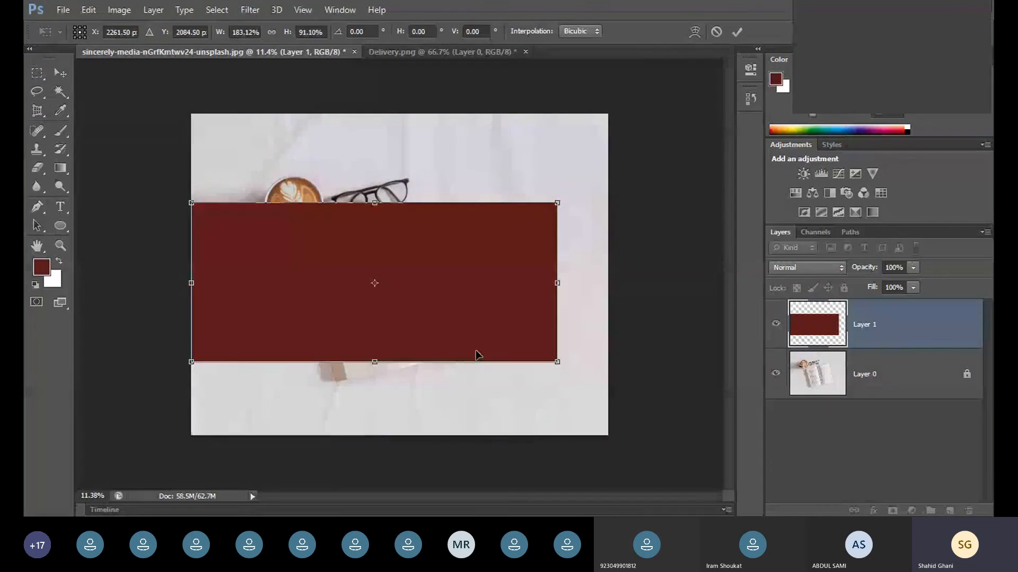
key(Return)
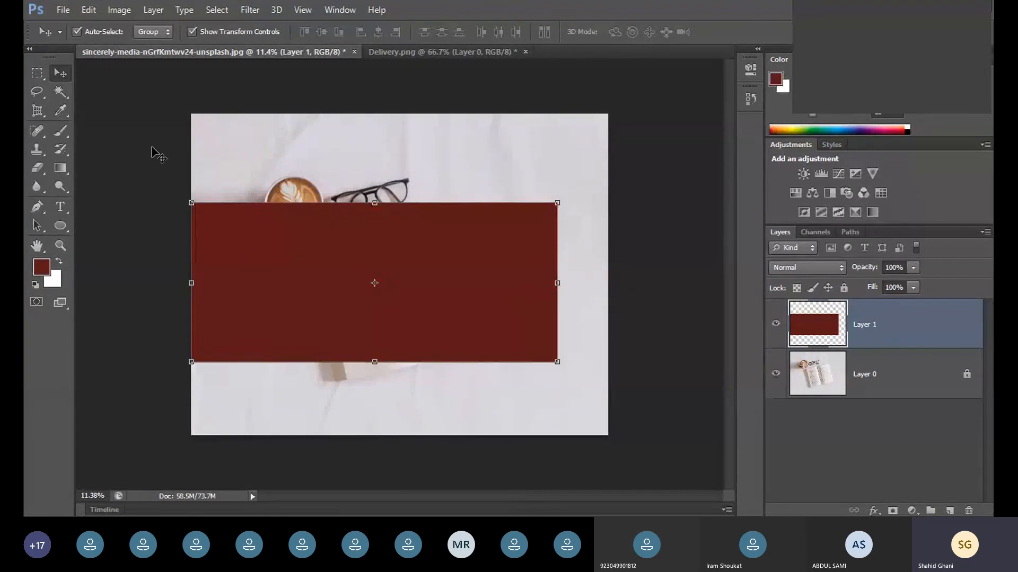
- Cut the red rectangle's right end diagonally by deleting a triangular Polygonal Lasso selection up to its lower-right corner, and deselect
click(38, 72)
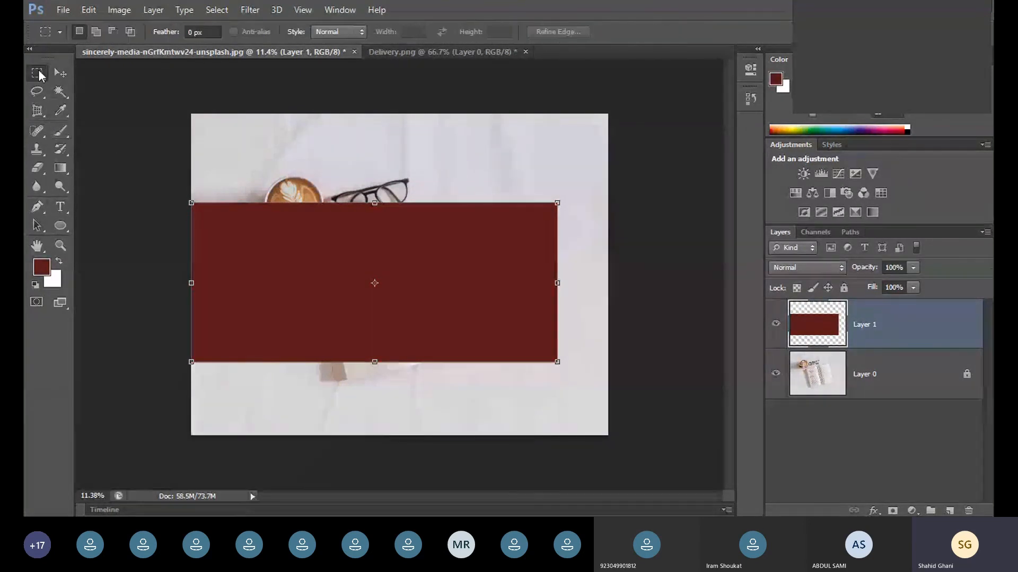
right_click(39, 72)
right_click(38, 93)
click(39, 93)
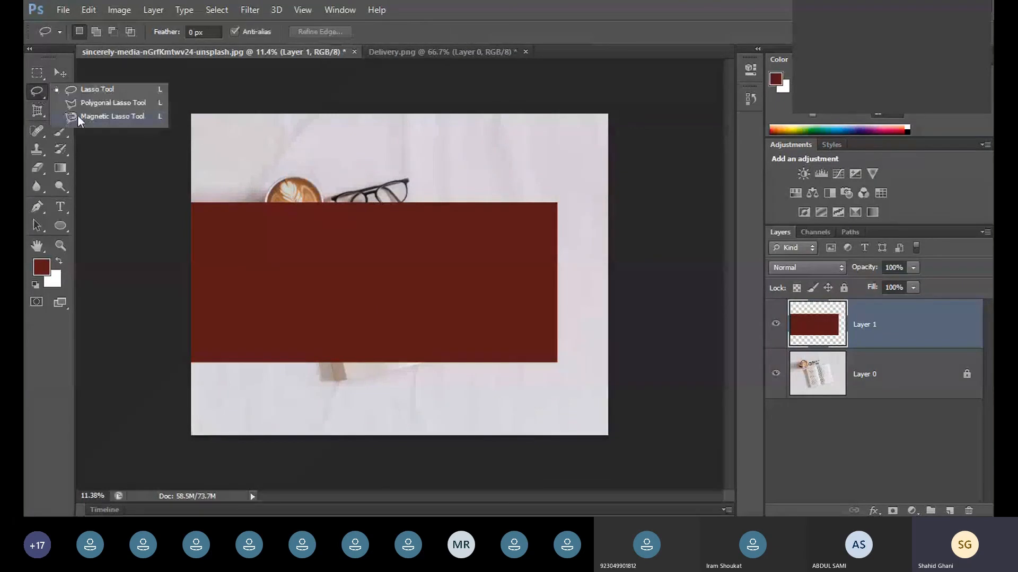
click(88, 104)
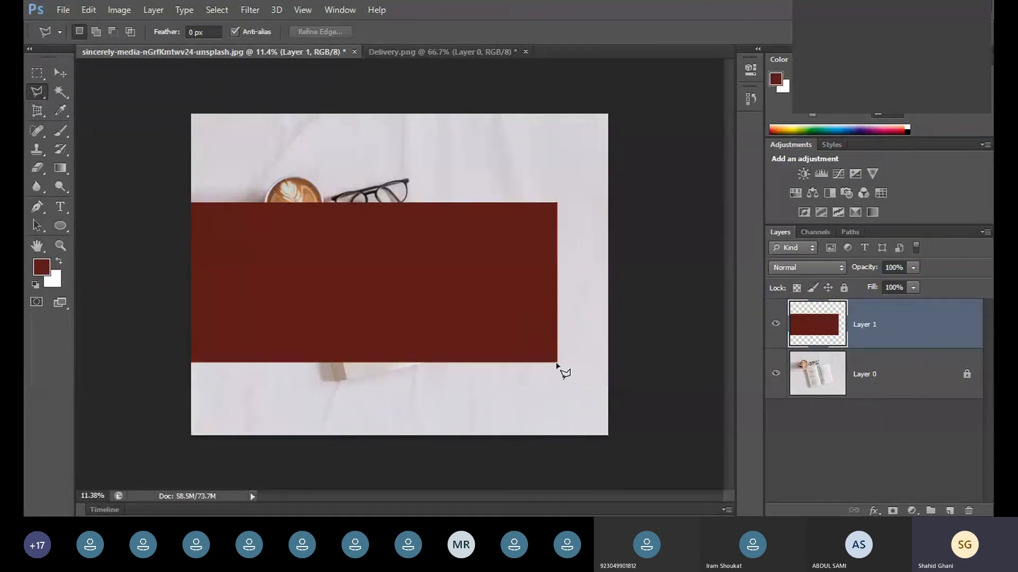
click(560, 367)
click(450, 171)
click(587, 169)
click(563, 371)
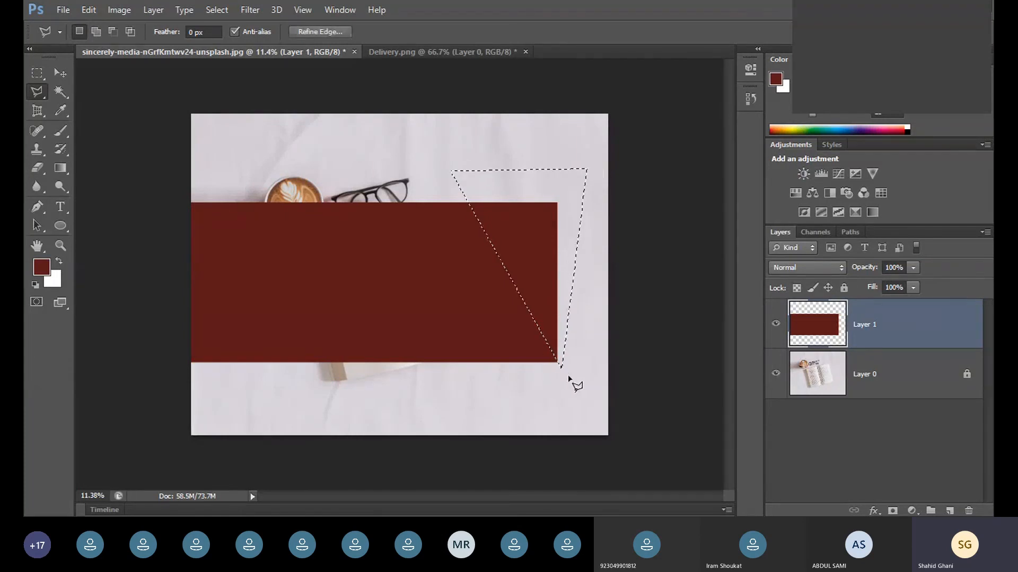
key(Delete)
key(ctrl+d)
- Scale the slanted red shape's height to about 98% from its upper edge using the Move tool's transform controls
click(56, 74)
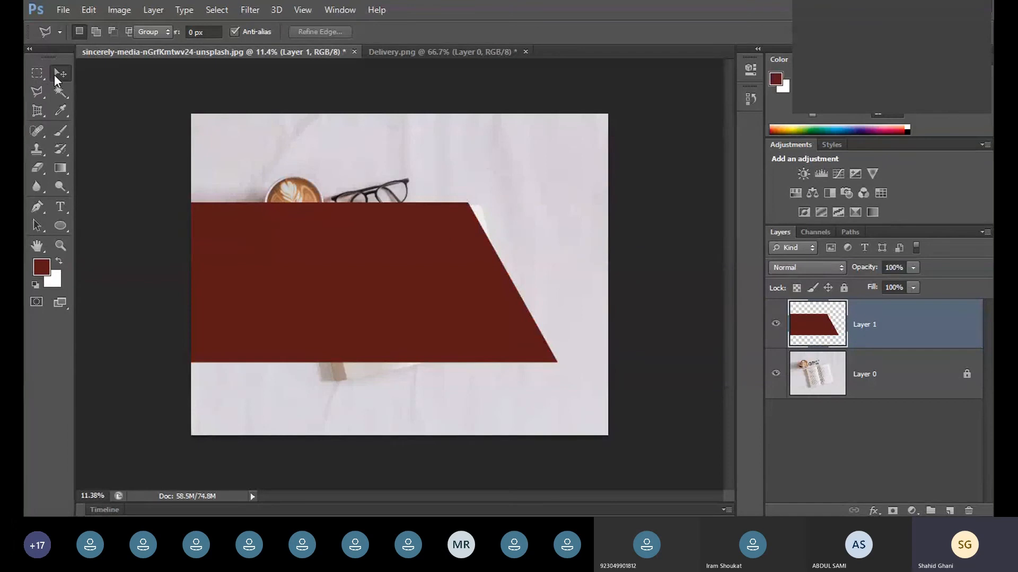
mouse_move(374, 203)
mouse_down()
mouse_move(377, 222)
mouse_move(377, 207)
mouse_up()
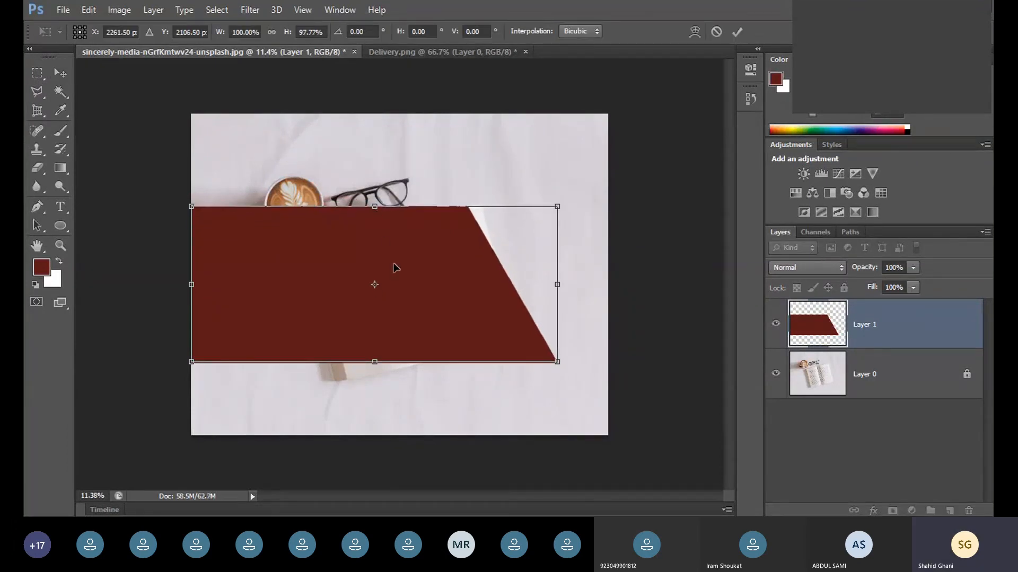
key(Return)
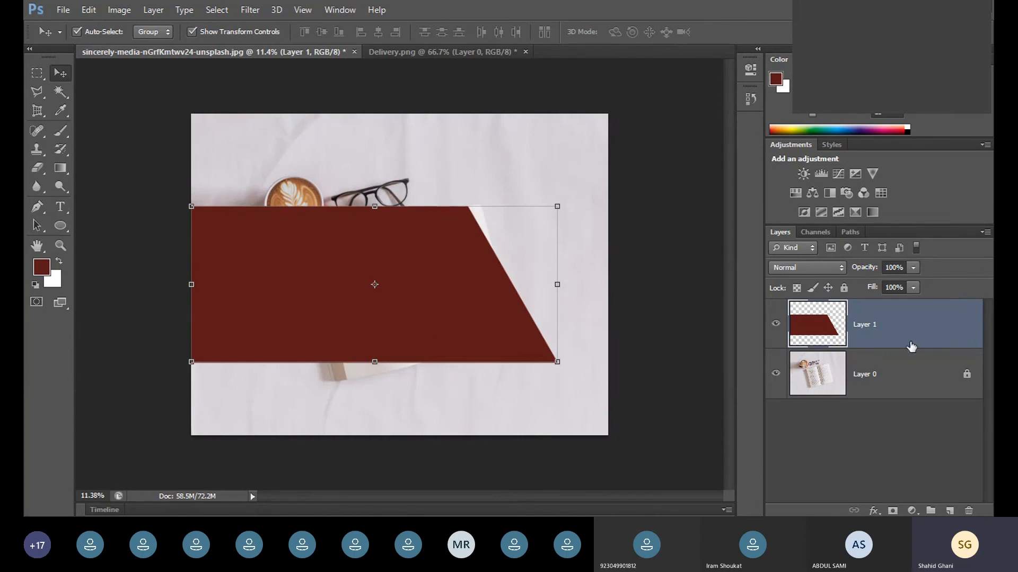
- Lower Layer 1's opacity to 65%
click(913, 267)
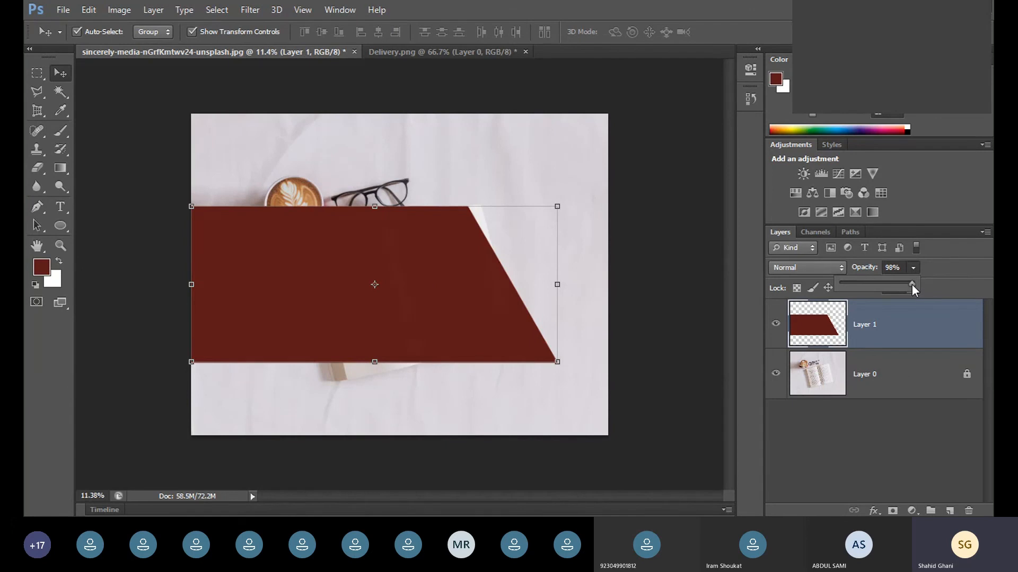
mouse_move(900, 282)
mouse_down()
mouse_move(856, 282)
mouse_move(885, 288)
mouse_up()
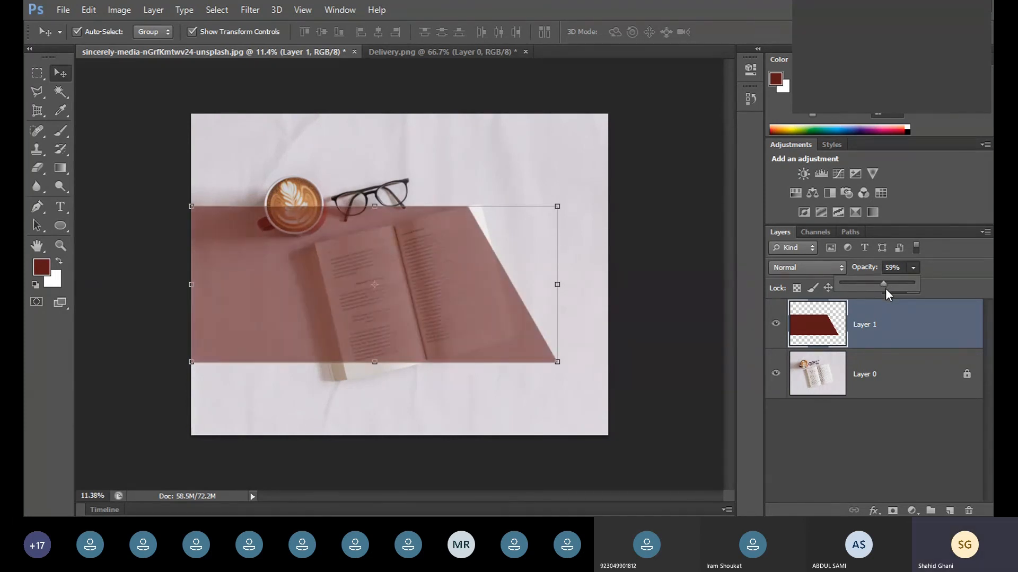
drag(885, 288, 888, 289)
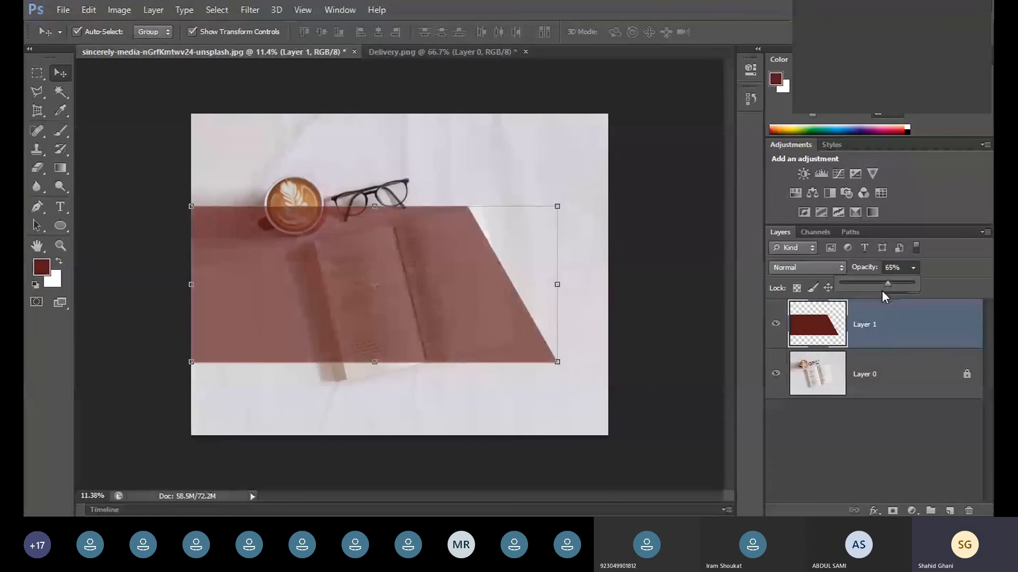
click(456, 319)
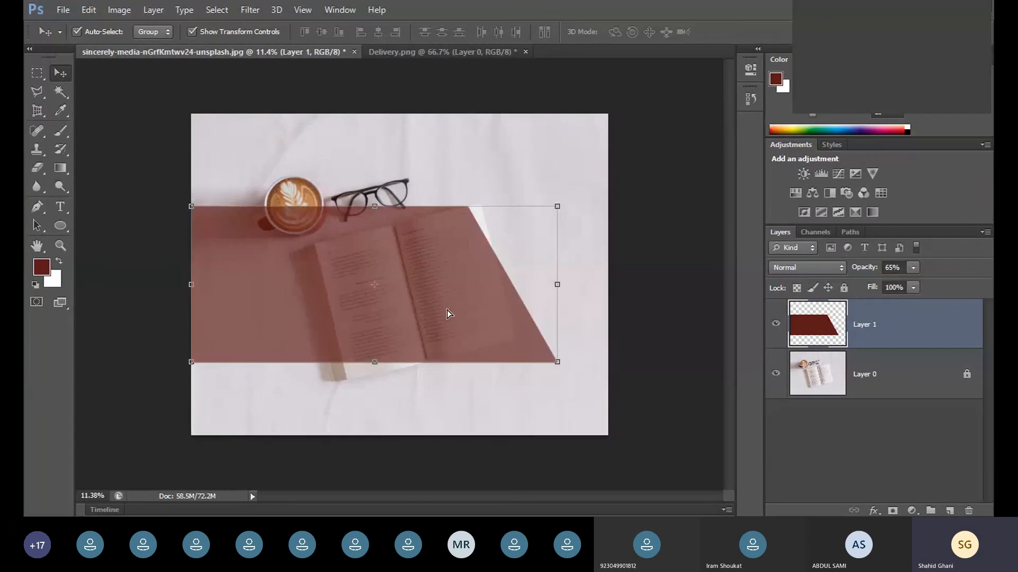
- Move the red shape down over the open book, set Layer 1's opacity to 59%, and deselect the layer
mouse_move(447, 310)
mouse_down()
mouse_move(432, 293)
mouse_move(448, 249)
mouse_move(443, 215)
mouse_move(437, 304)
mouse_move(448, 319)
mouse_up()
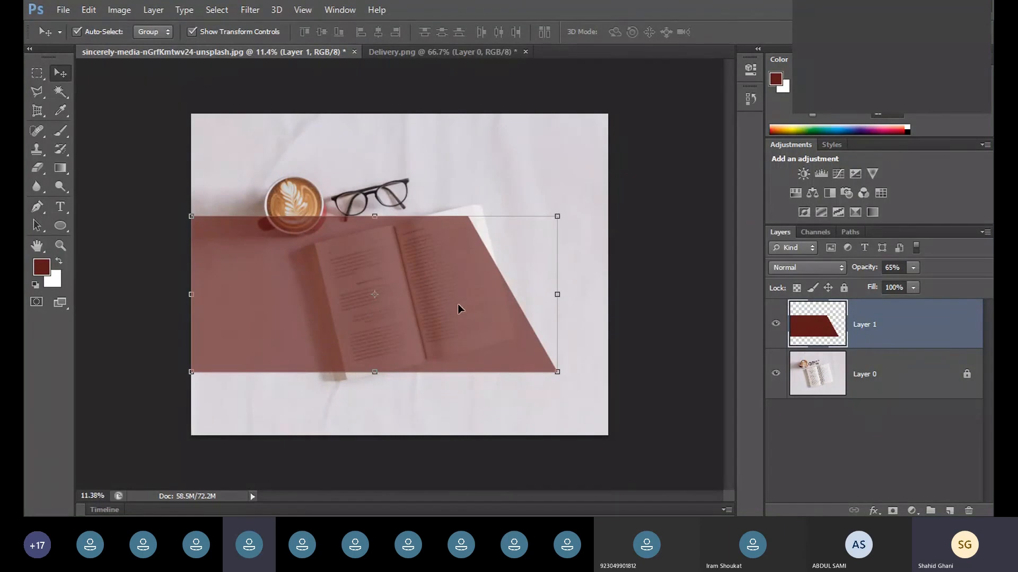
mouse_move(459, 306)
mouse_down()
mouse_move(461, 320)
mouse_move(476, 318)
mouse_up()
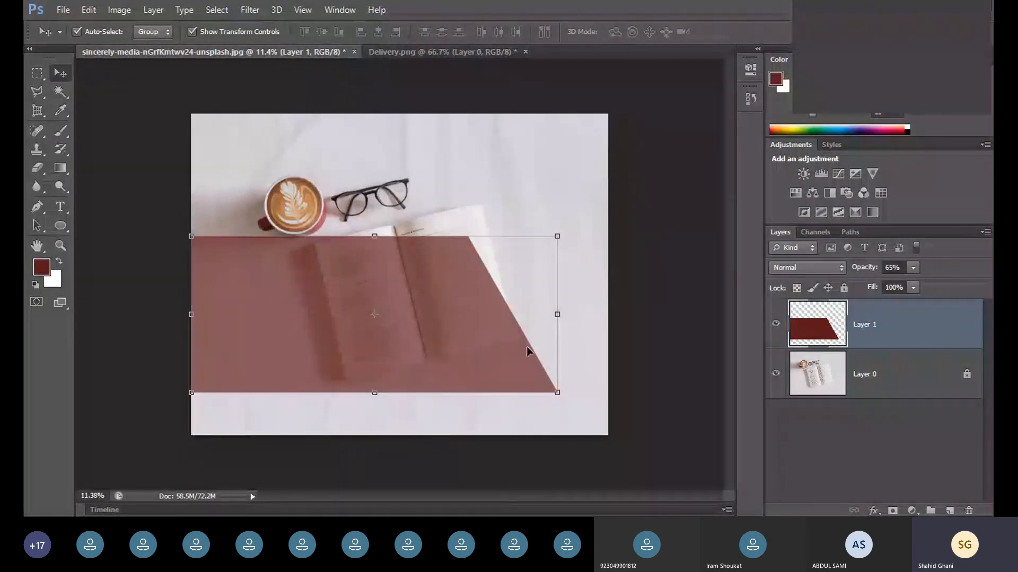
click(912, 268)
mouse_move(911, 284)
mouse_down()
mouse_move(924, 281)
mouse_move(909, 289)
mouse_up()
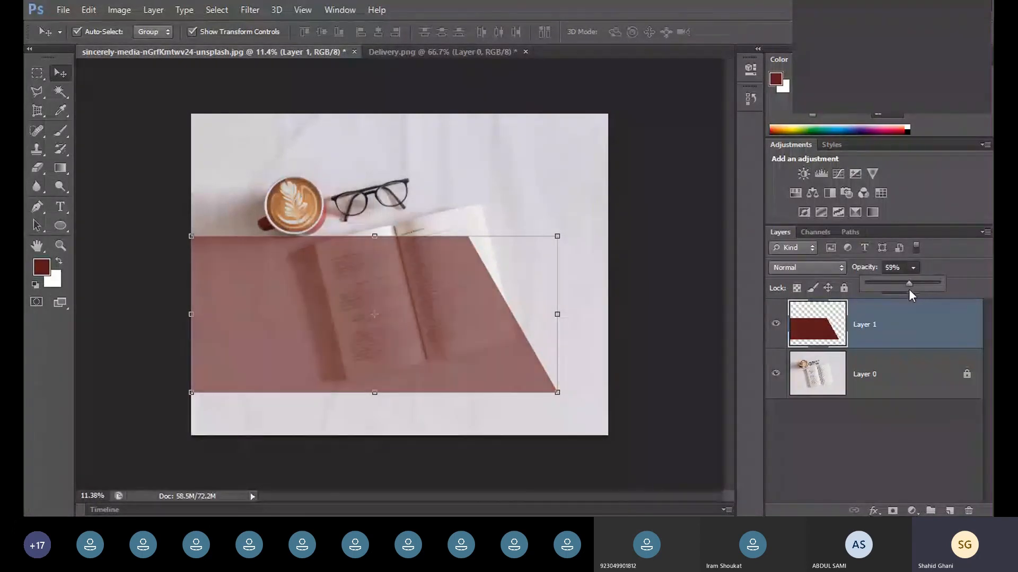
click(667, 380)
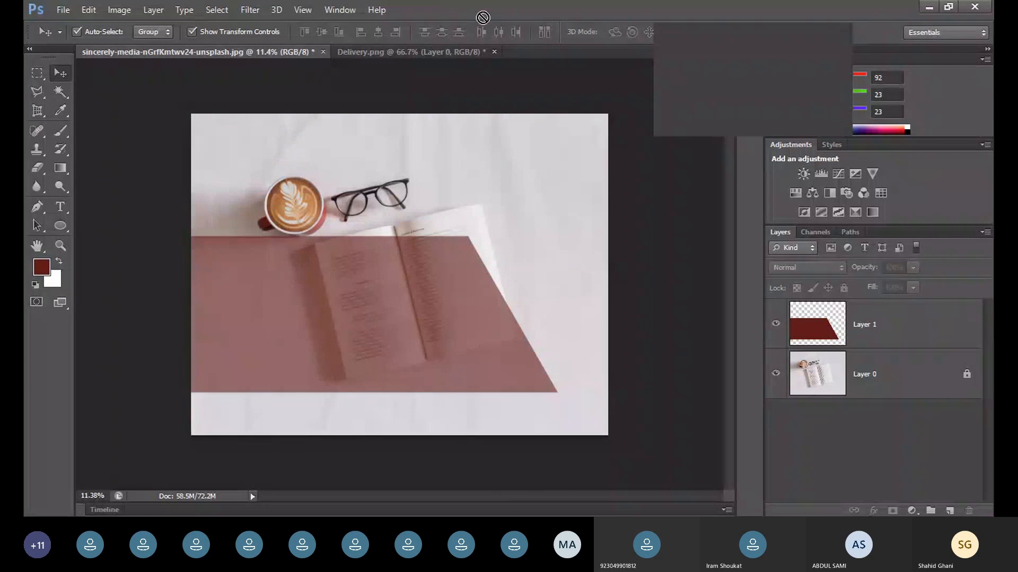
- Try to open an image from the E-Rozgar Forms folder on Local Disk (E:) and dismiss the error
click(66, 11)
click(76, 36)
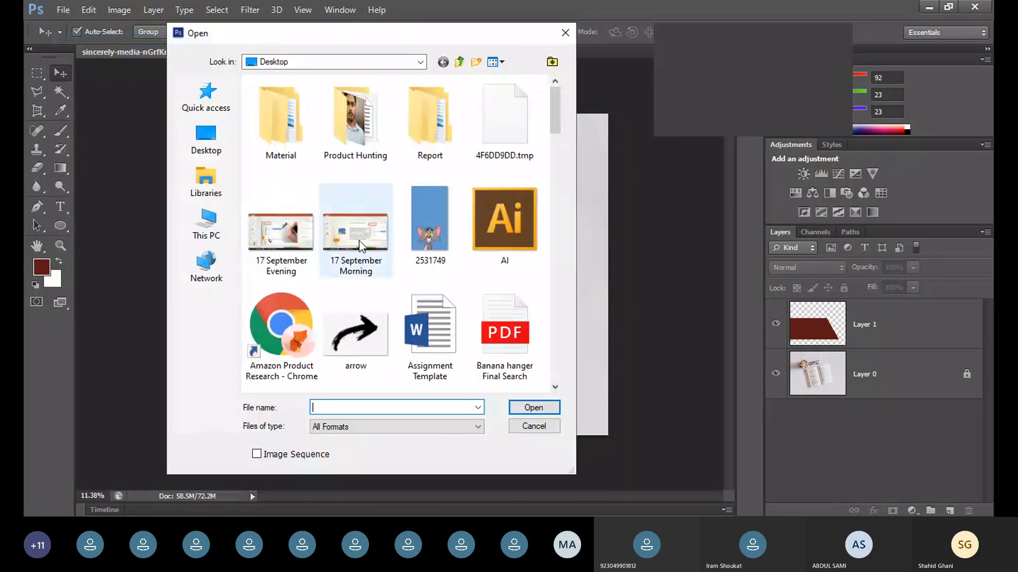
click(209, 234)
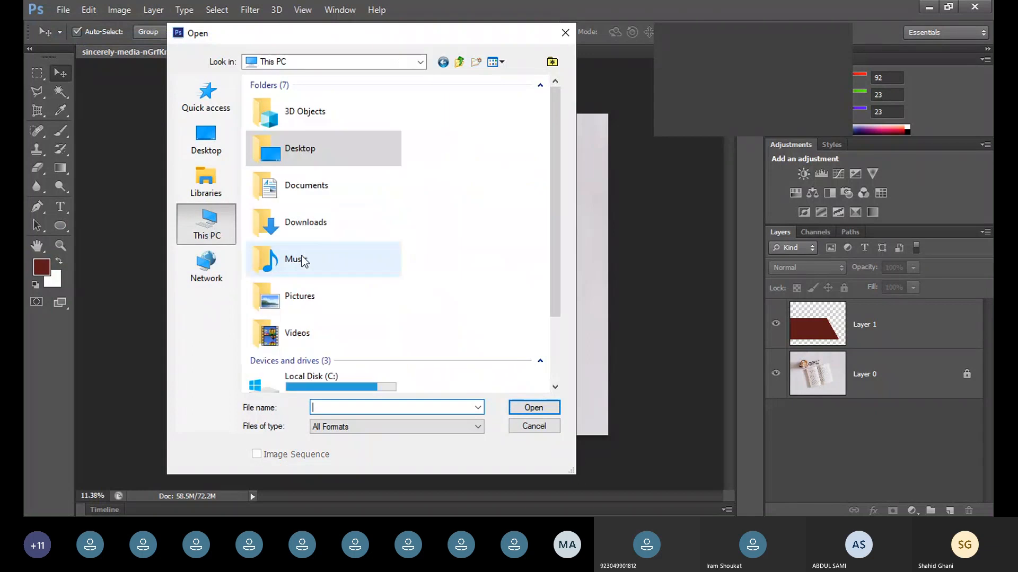
scroll(363, 261, down, 2)
double_click(320, 368)
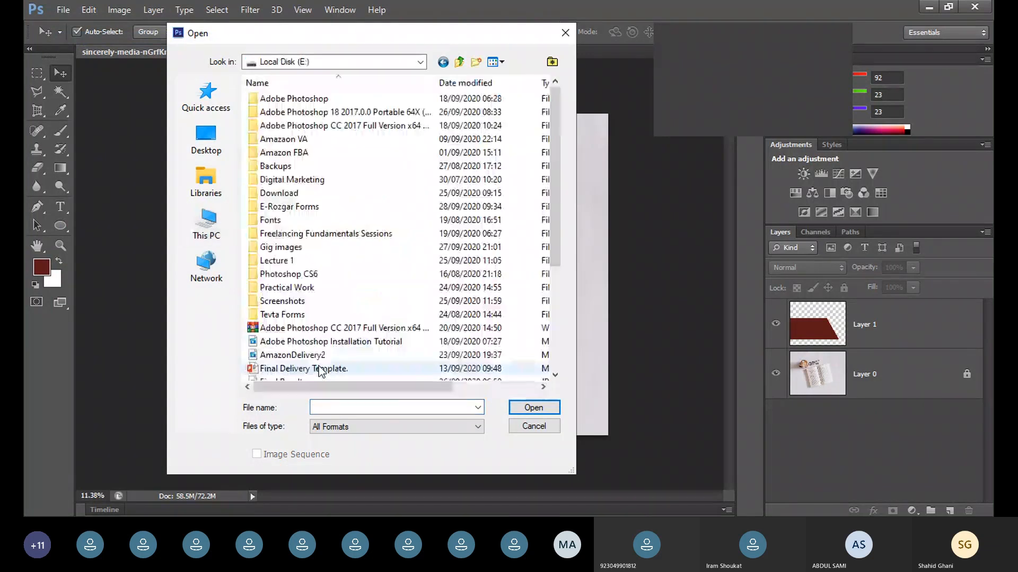
double_click(289, 206)
scroll(387, 233, down, 5)
double_click(500, 342)
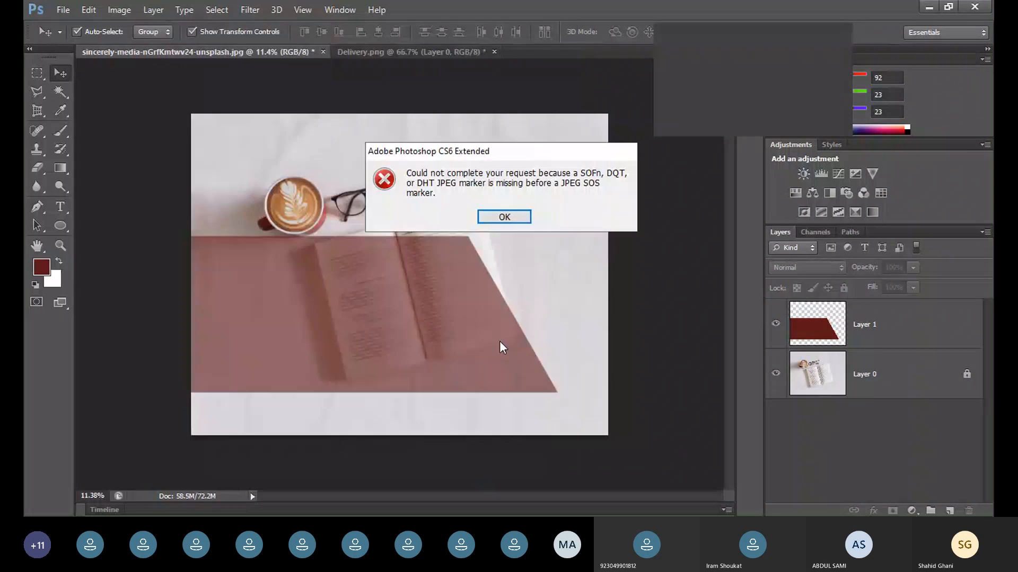
click(518, 218)
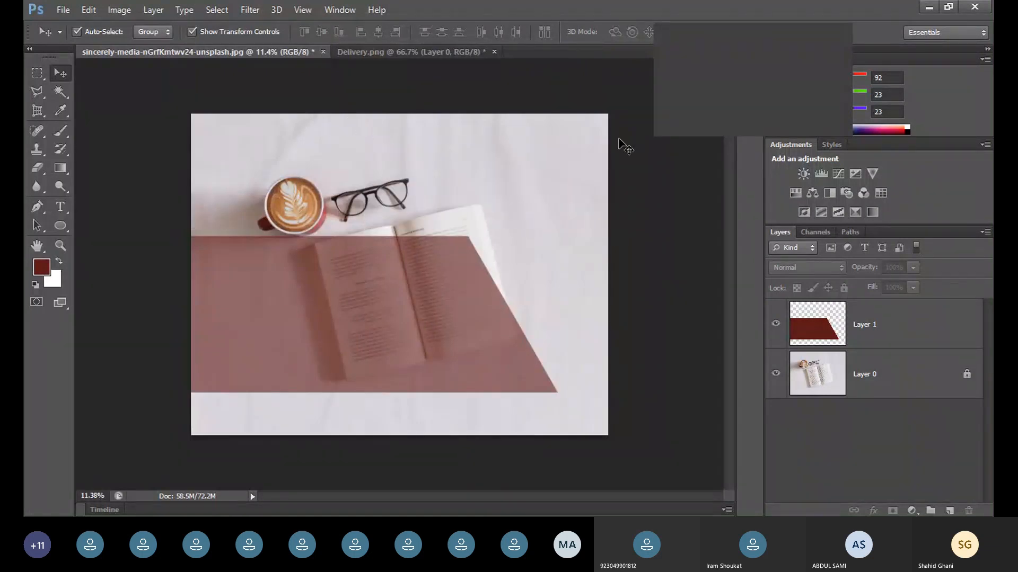